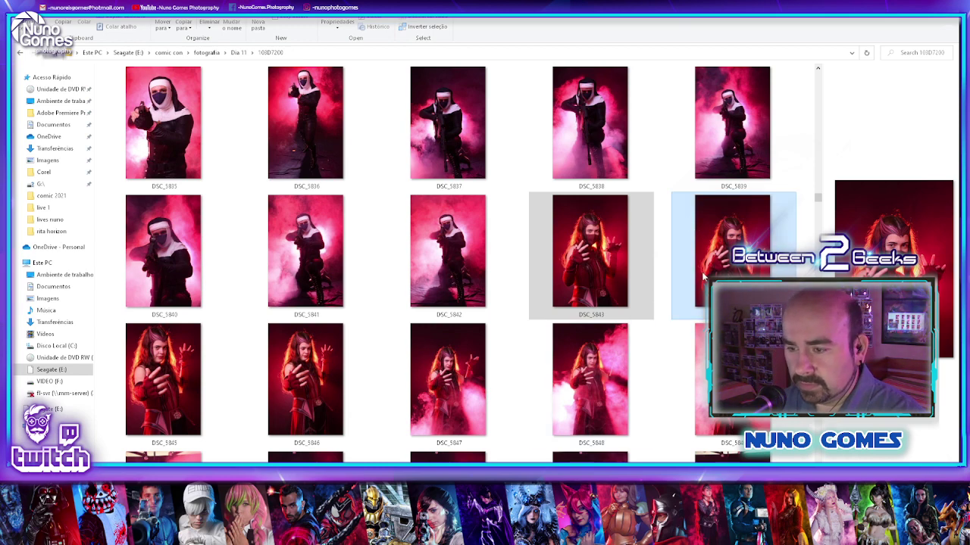
- Select the portraits DSC_5843 and the one after it, open both in Photoshop, and switch to the wider-framed portrait
left_click(592, 259)
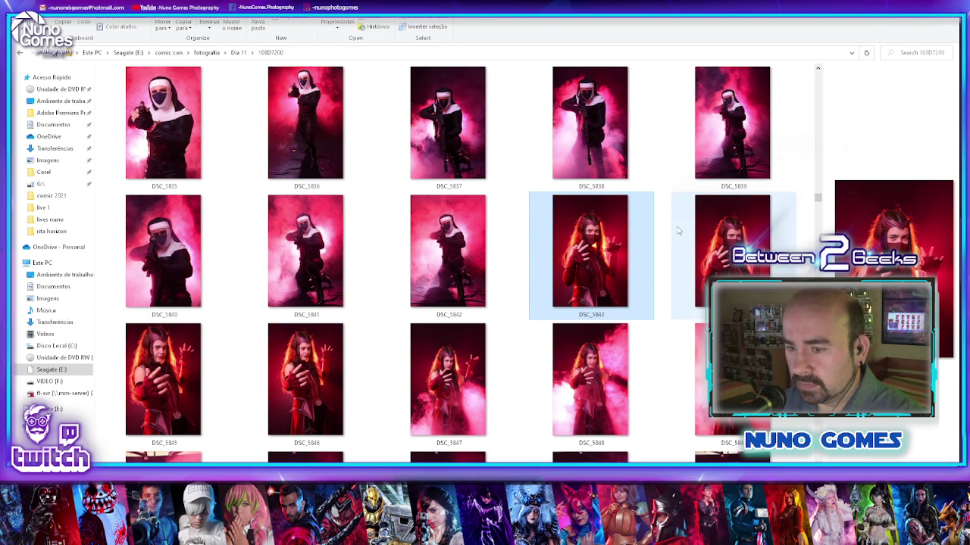
left_click(704, 230, "ctrl")
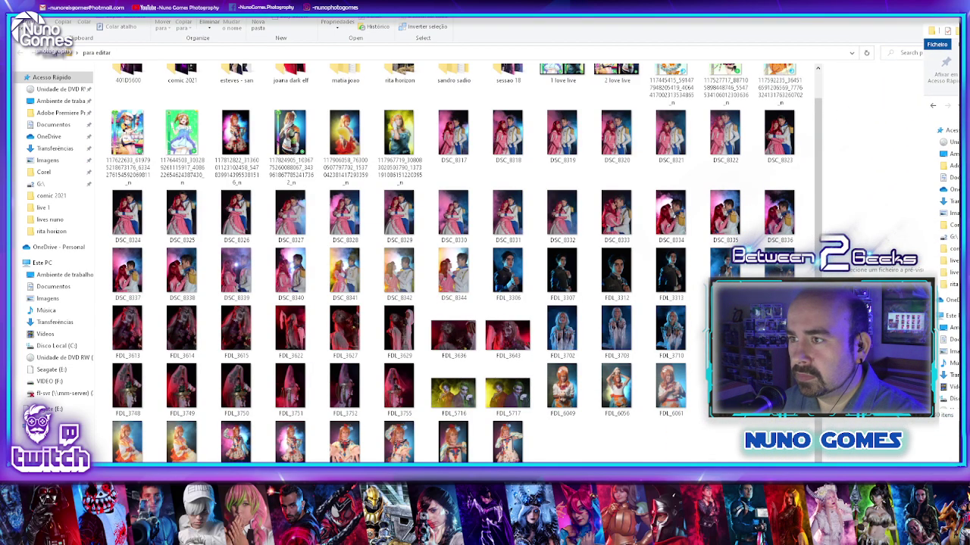
key("alt+Tab")
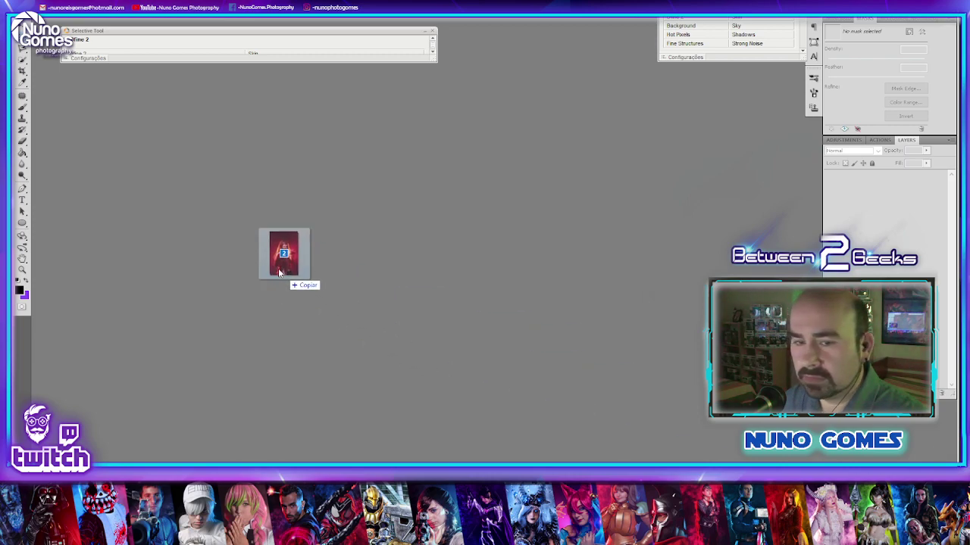
left_click_drag(281, 275, 294, 245)
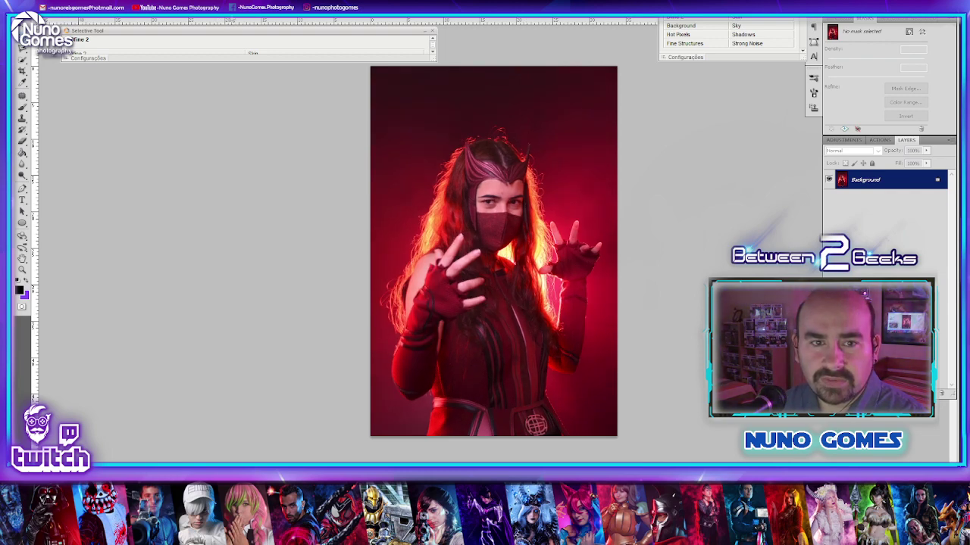
left_click(232, 18)
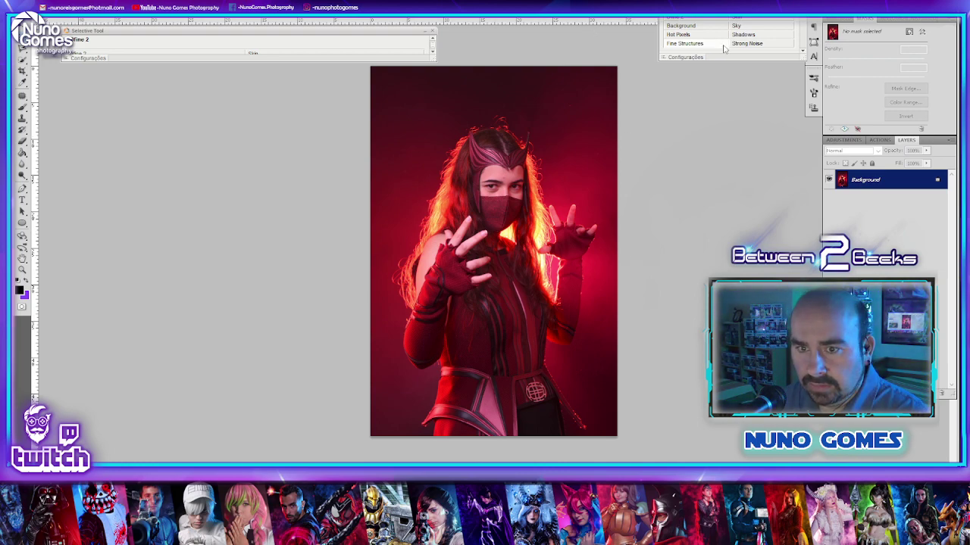
- Retouch the blemishes on the forehead just below the headpiece with the Patch tool
key("ctrl+plus")
key("ctrl+plus")
key("ctrl+plus")
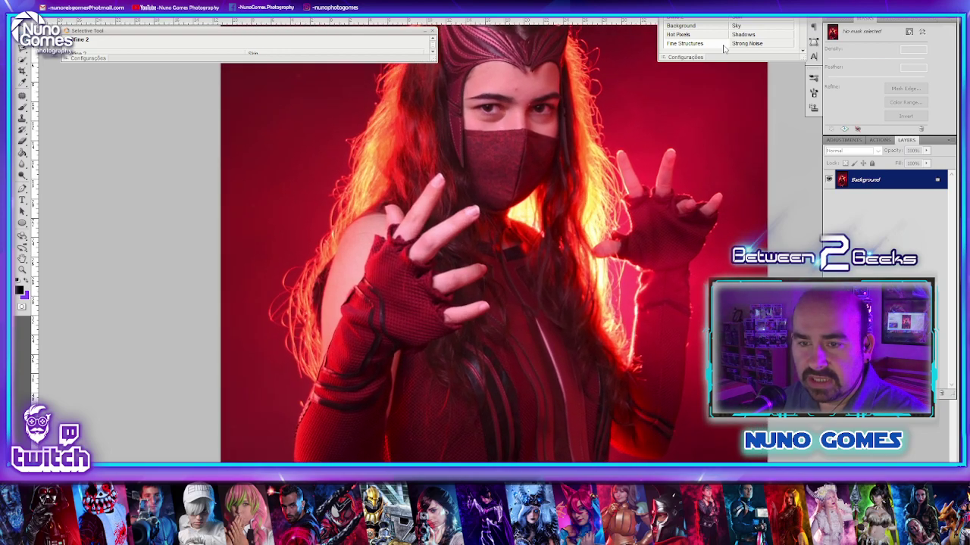
key("ctrl+plus")
scroll(705, 69, "up", 5)
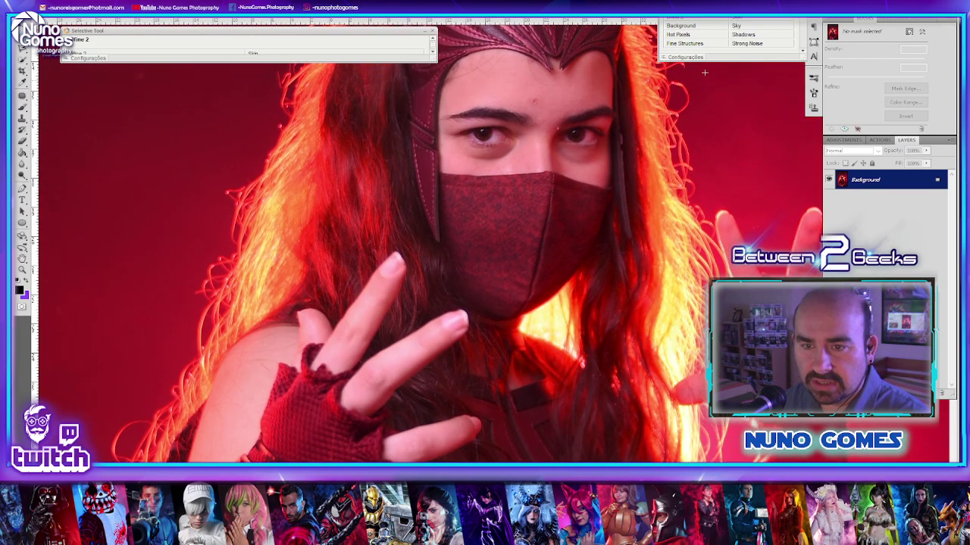
left_click(22, 96)
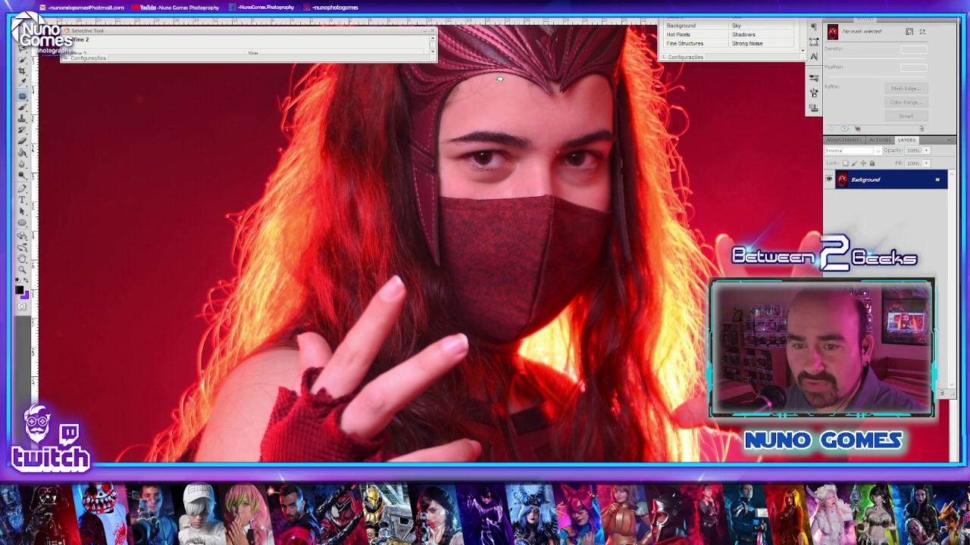
mouse_move(471, 84)
left_mouse_down()
mouse_move(453, 98)
mouse_move(484, 101)
mouse_move(511, 84)
mouse_move(492, 72)
mouse_move(510, 108)
mouse_move(563, 109)
mouse_move(533, 83)
mouse_move(512, 91)
left_mouse_up()
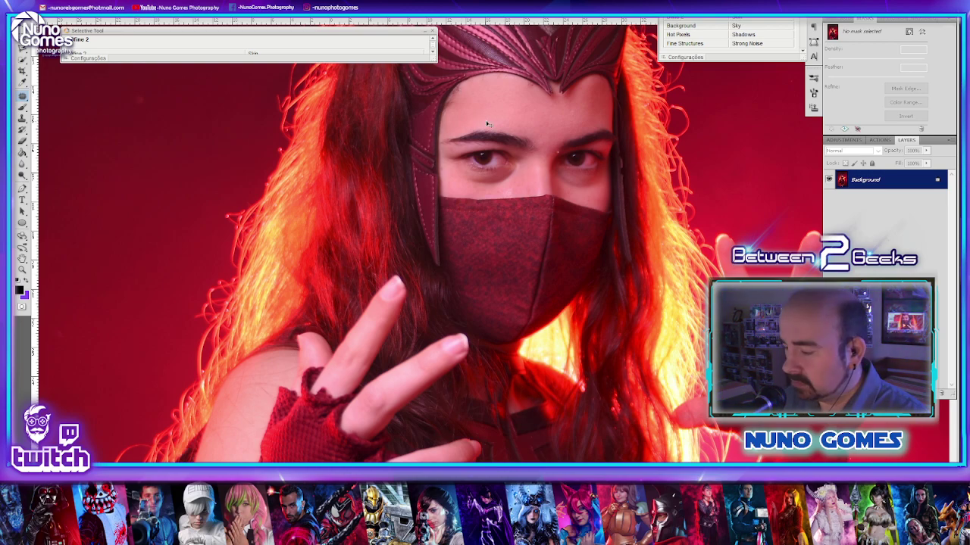
- Try to remove the dark mark on the forehead beneath the headpiece edge with the Spot Healing Brush
key("ctrl+plus")
key("ctrl+plus")
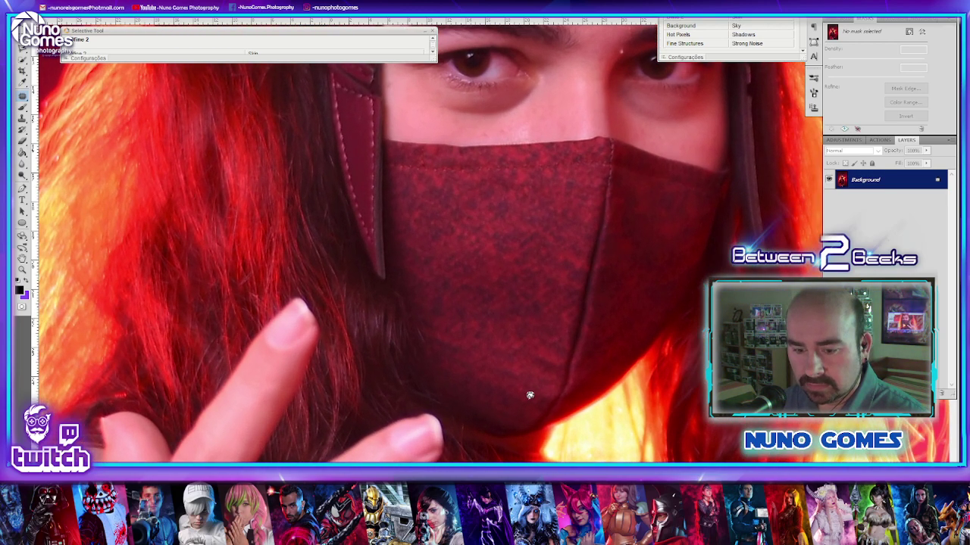
left_click_drag(666, 361, 431, 366)
left_click_drag(428, 237, 423, 320)
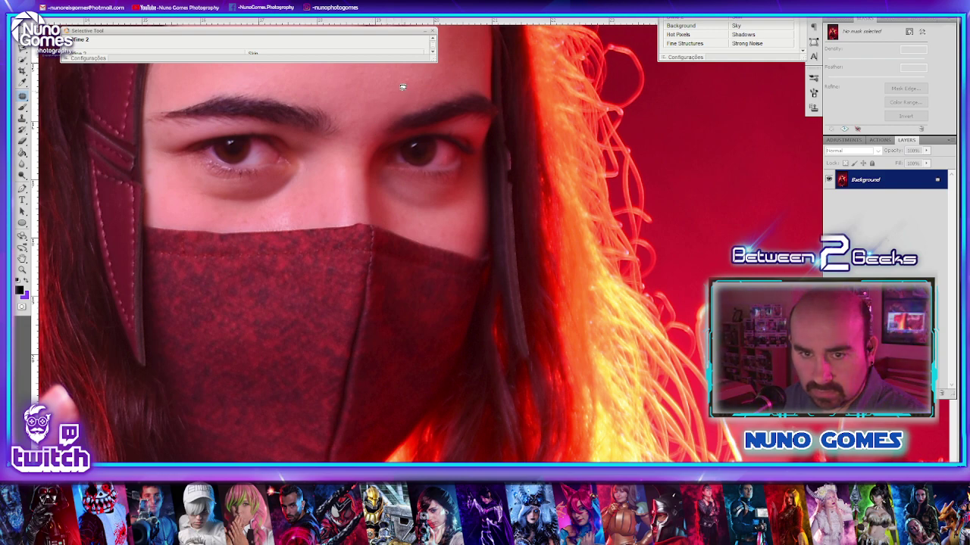
scroll(371, 110, "up", 3)
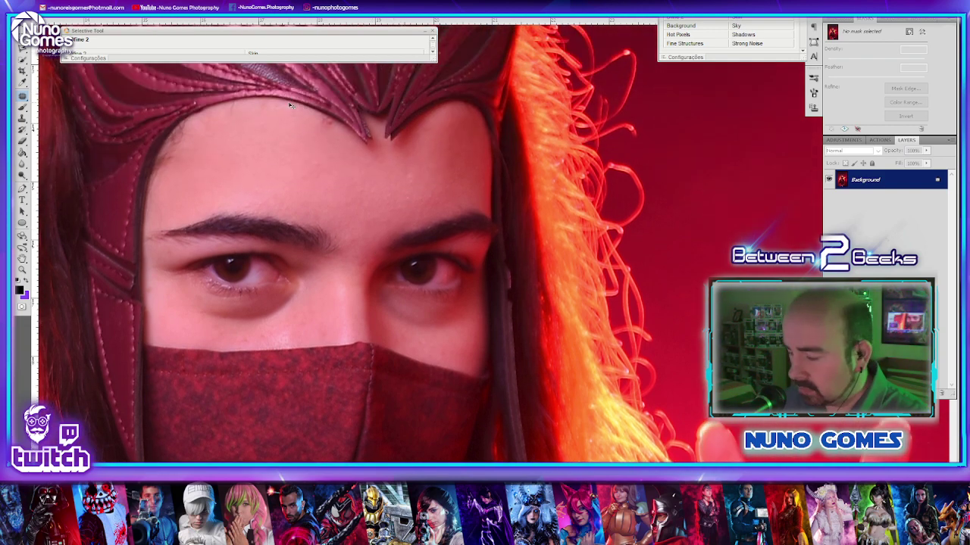
key("ctrl+plus")
scroll(85, 121, "up", 4)
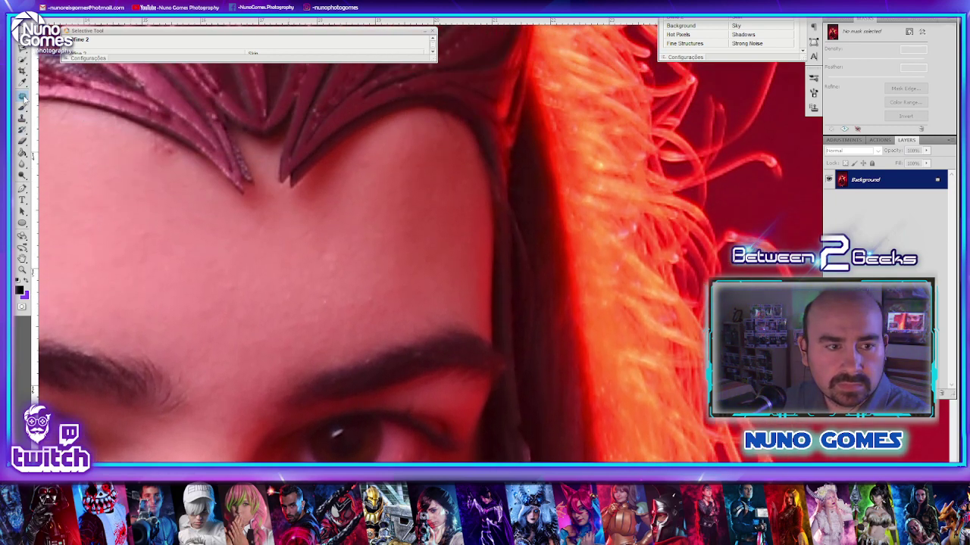
left_click_drag(22, 97, 38, 116)
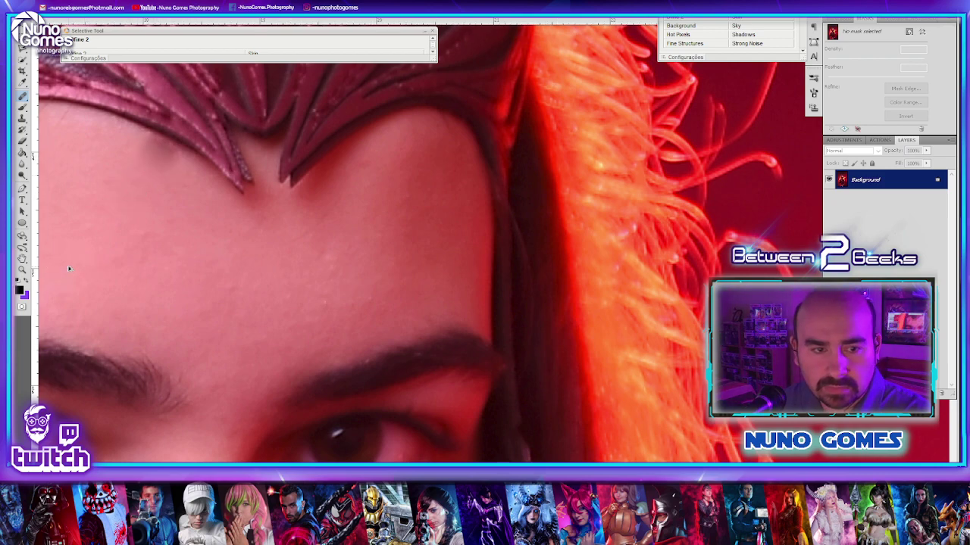
left_click(23, 96)
left_click(44, 96)
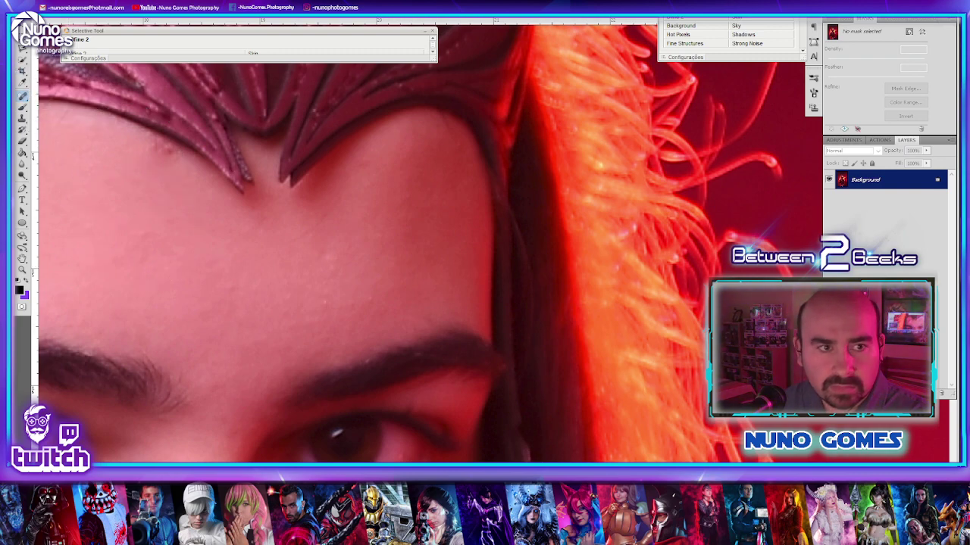
left_click(64, 11)
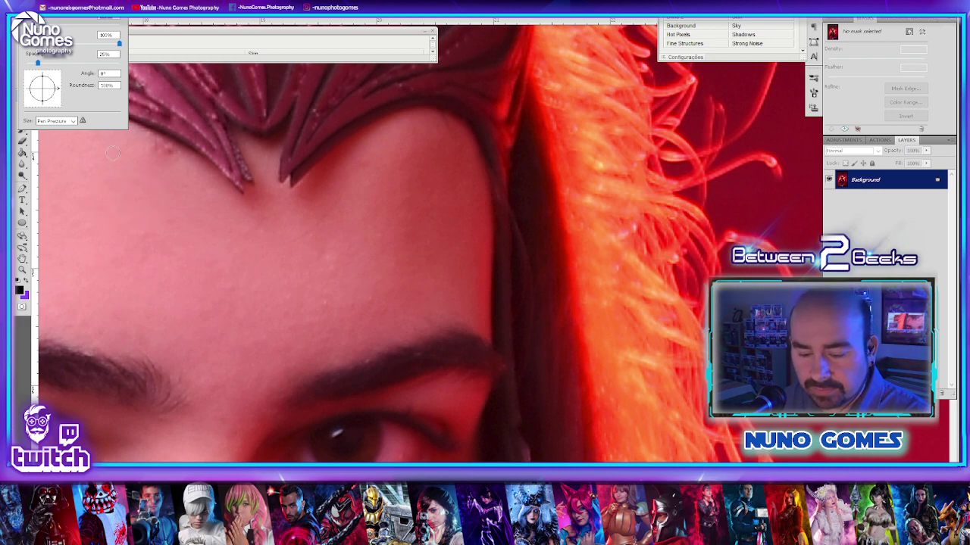
left_click(173, 176, "alt")
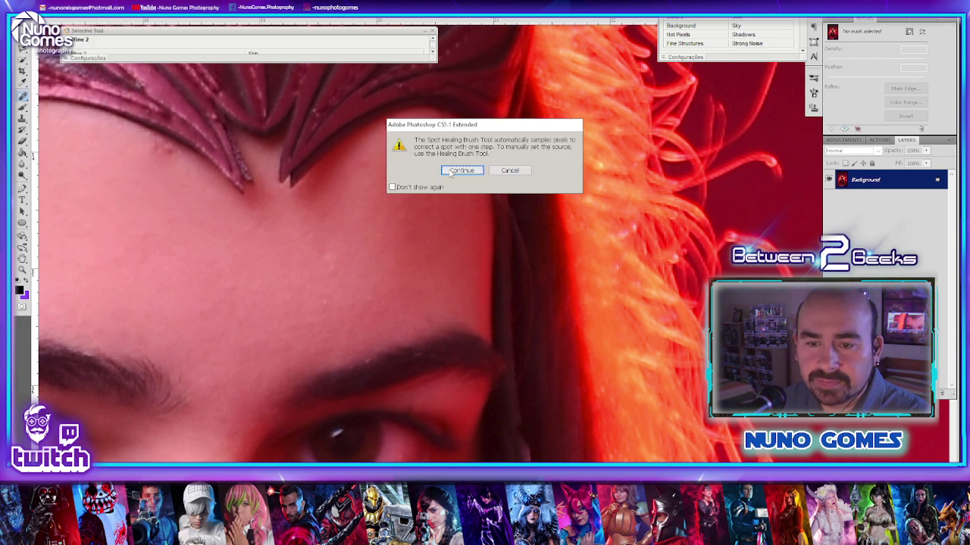
left_click(452, 169)
left_click_drag(147, 147, 174, 155)
key("ctrl+alt+z")
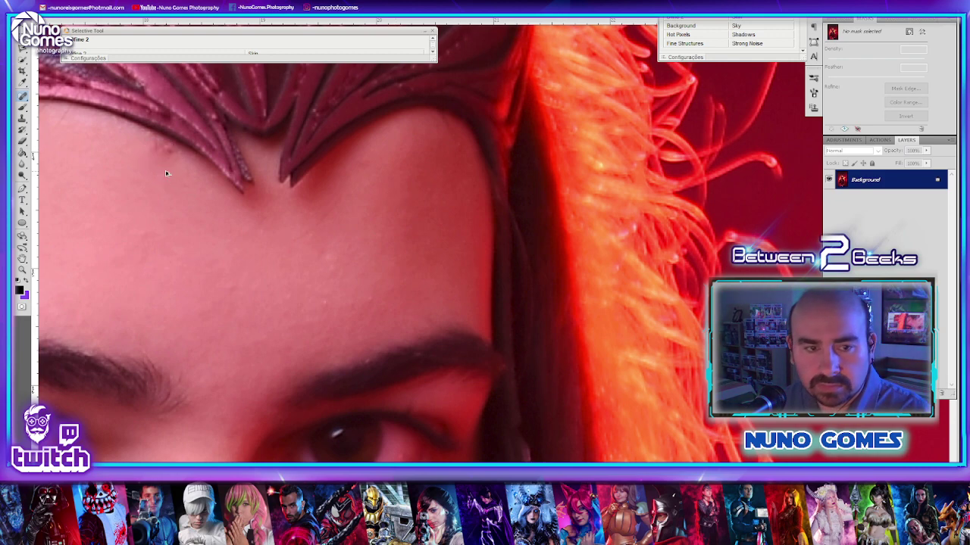
key("ctrl+alt+z")
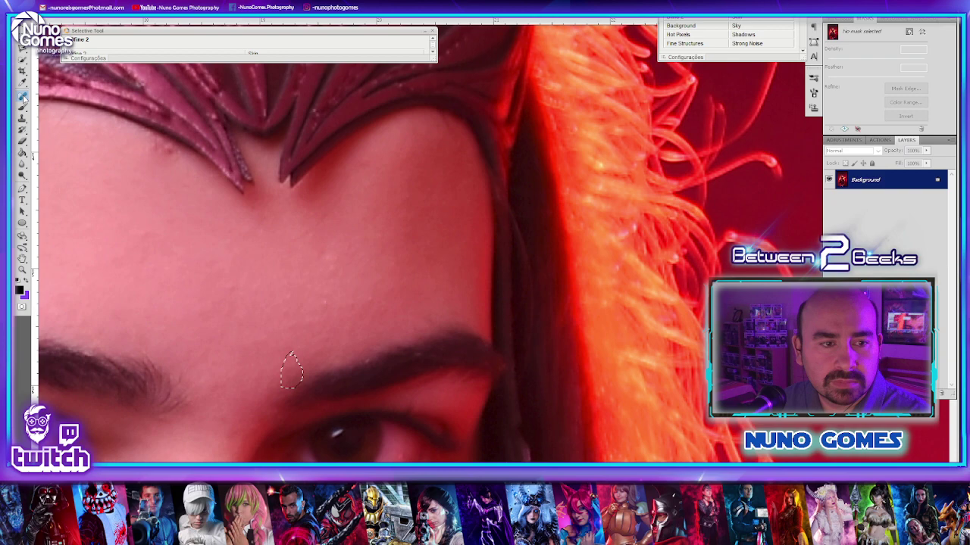
- Patch the dark mark on the forehead beneath the headpiece edge with clean skin from just below it
left_click_drag(23, 97, 61, 106)
mouse_move(121, 140)
left_mouse_down()
mouse_move(188, 161)
mouse_move(181, 142)
mouse_move(122, 133)
mouse_move(161, 163)
mouse_move(179, 159)
mouse_move(170, 180)
left_mouse_up()
key("ctrl+d")
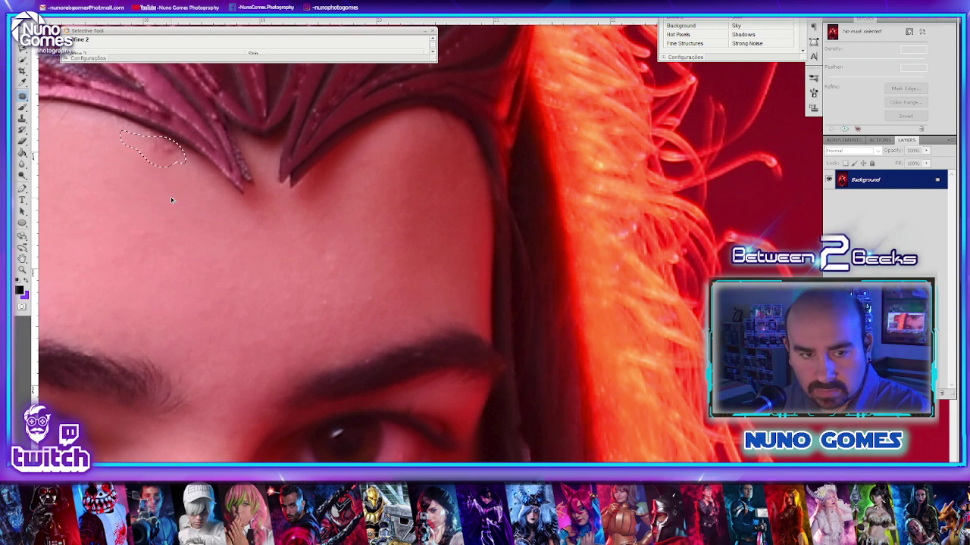
mouse_move(135, 144)
left_mouse_down()
mouse_move(184, 151)
mouse_move(140, 137)
mouse_move(149, 174)
left_mouse_up()
key("ctrl+d")
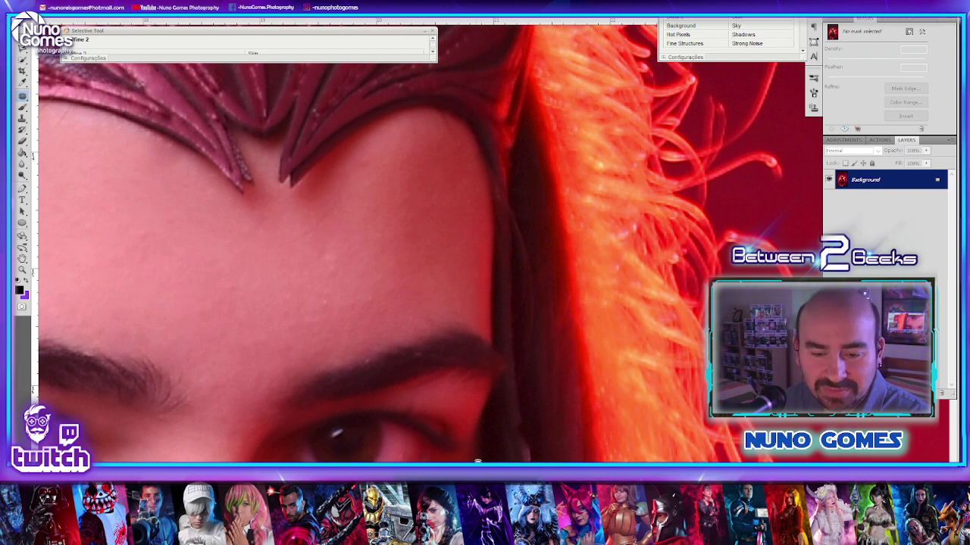
- Patch out the stray hairs and shading along the temple beside the headpiece with clean forehead skin
scroll(429, 240, "left", 5)
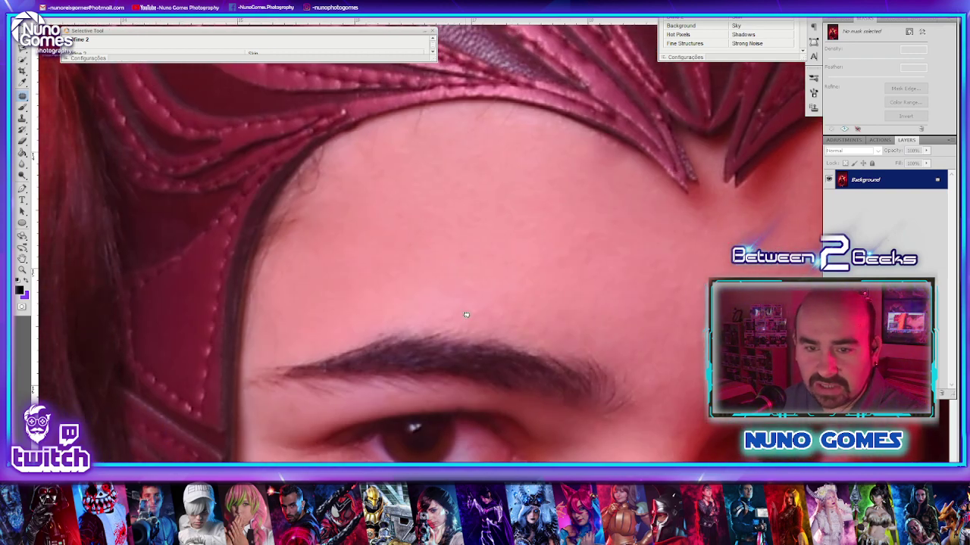
mouse_move(341, 153)
left_mouse_down()
mouse_move(321, 159)
mouse_move(296, 190)
mouse_move(256, 265)
mouse_move(253, 318)
mouse_move(268, 339)
mouse_move(338, 156)
mouse_move(314, 158)
mouse_move(265, 245)
mouse_move(274, 253)
mouse_move(354, 224)
left_mouse_up()
key("ctrl+d")
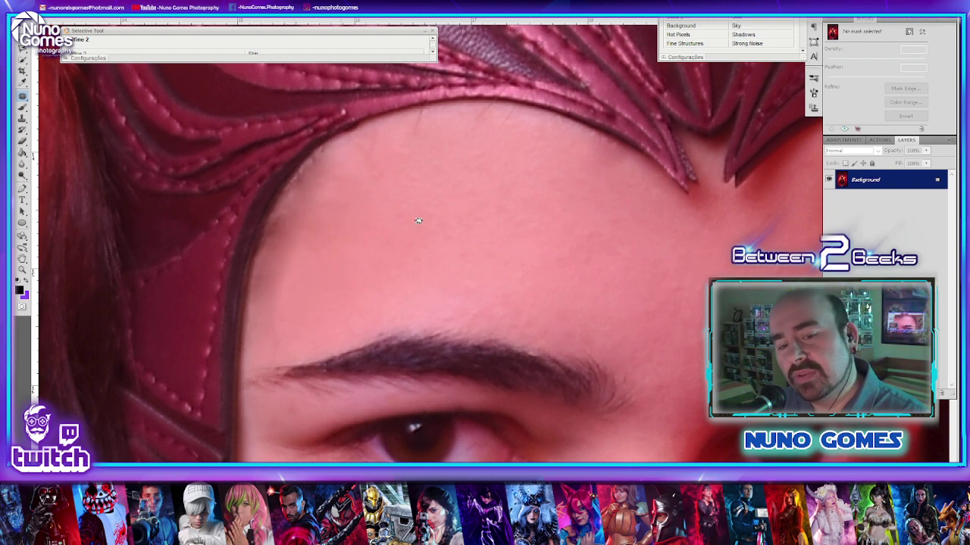
mouse_move(306, 249)
left_mouse_down()
mouse_move(264, 299)
mouse_move(272, 359)
mouse_move(312, 279)
mouse_move(315, 240)
mouse_move(281, 240)
mouse_move(274, 265)
mouse_move(285, 280)
mouse_move(363, 230)
left_mouse_up()
key("ctrl+d")
- Patch the fine hairs and uneven skin along the top of the forehead under the headpiece's curved edge
mouse_move(433, 114)
left_mouse_down()
mouse_move(405, 127)
mouse_move(422, 134)
mouse_move(436, 115)
mouse_move(433, 175)
left_mouse_up()
key("ctrl+d")
mouse_move(486, 124)
left_mouse_down()
mouse_move(486, 107)
mouse_move(470, 130)
mouse_move(519, 121)
mouse_move(509, 106)
mouse_move(486, 106)
mouse_move(466, 154)
left_mouse_up()
key("ctrl+d")
mouse_move(522, 118)
left_mouse_down()
mouse_move(495, 117)
mouse_move(522, 144)
mouse_move(548, 144)
mouse_move(550, 120)
mouse_move(510, 113)
left_mouse_up()
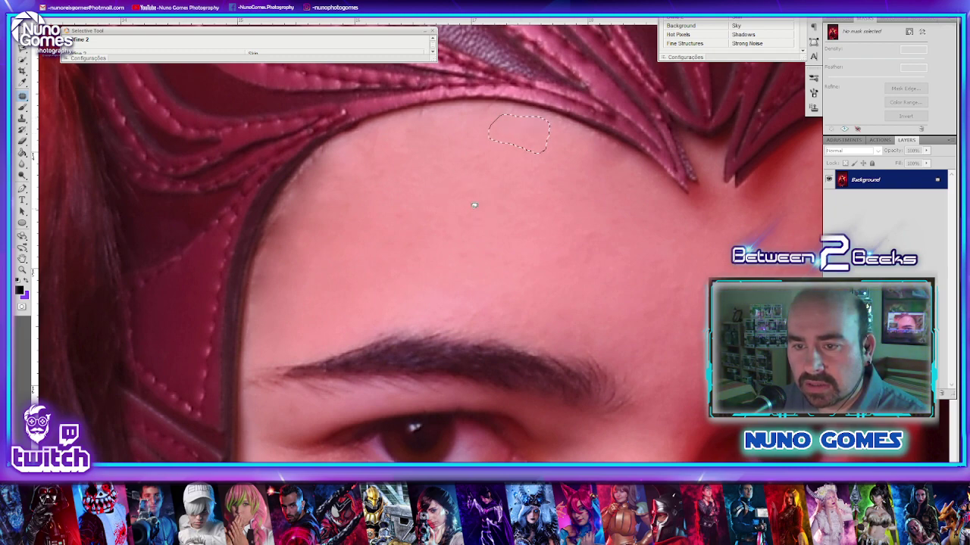
mouse_move(598, 145)
left_mouse_down()
mouse_move(557, 129)
mouse_move(587, 164)
mouse_move(593, 143)
mouse_move(444, 209)
left_mouse_up()
left_click(515, 176)
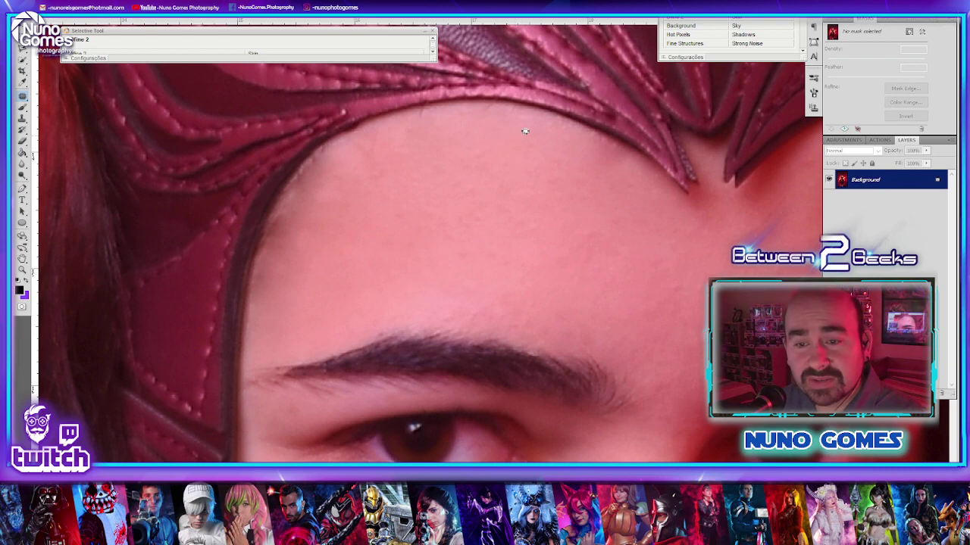
- Smooth the upper forehead, the temple edge and the skin near the headpiece's central points with further patches
mouse_move(465, 142)
left_mouse_down()
mouse_move(449, 176)
mouse_move(515, 154)
mouse_move(498, 120)
mouse_move(452, 139)
mouse_move(458, 154)
mouse_move(494, 149)
mouse_move(456, 193)
left_mouse_up()
mouse_move(313, 187)
left_mouse_down()
mouse_move(297, 185)
mouse_move(279, 208)
mouse_move(312, 189)
mouse_move(359, 188)
left_mouse_up()
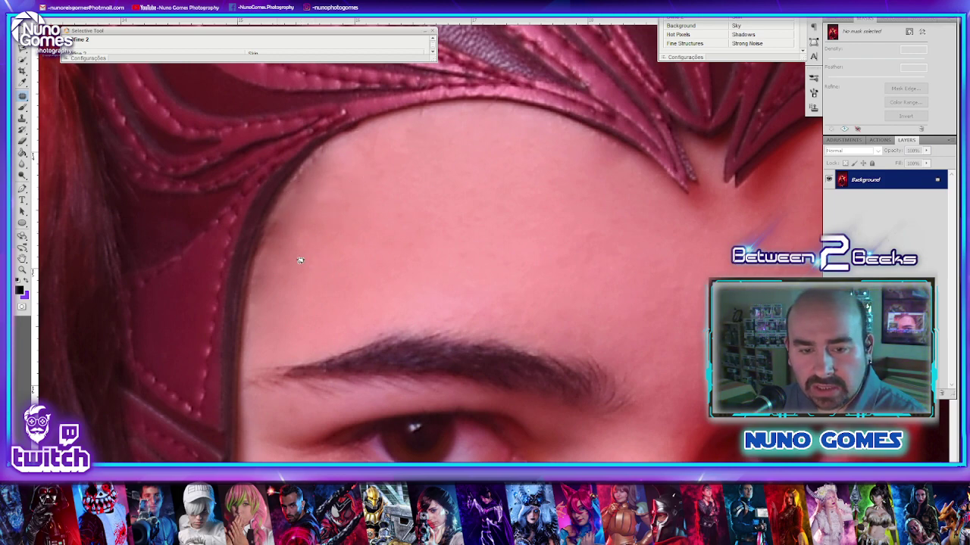
mouse_move(282, 279)
left_mouse_down()
mouse_move(316, 228)
mouse_move(311, 202)
mouse_move(273, 238)
mouse_move(279, 260)
mouse_move(392, 203)
left_mouse_up()
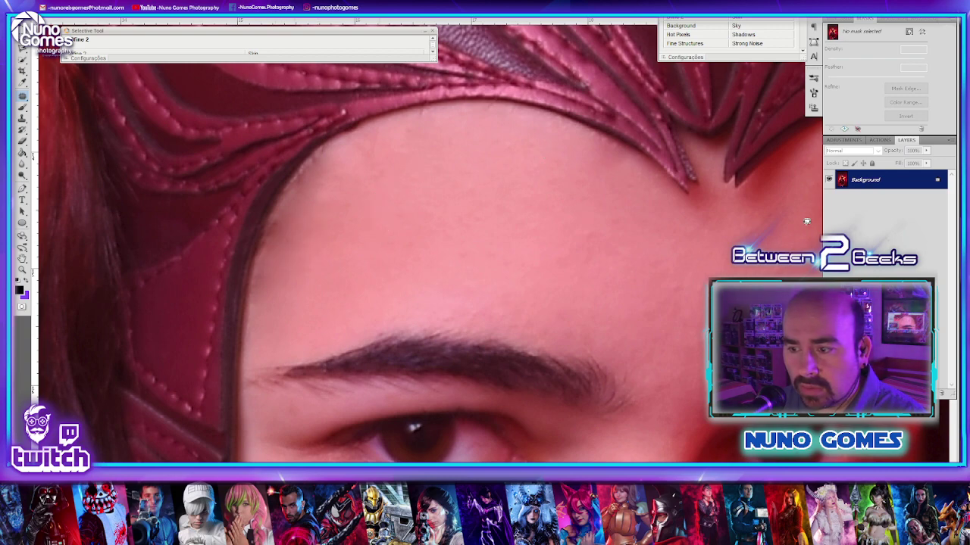
mouse_move(800, 188)
left_mouse_down()
mouse_move(653, 249)
mouse_move(568, 228)
left_mouse_up()
left_click(515, 162)
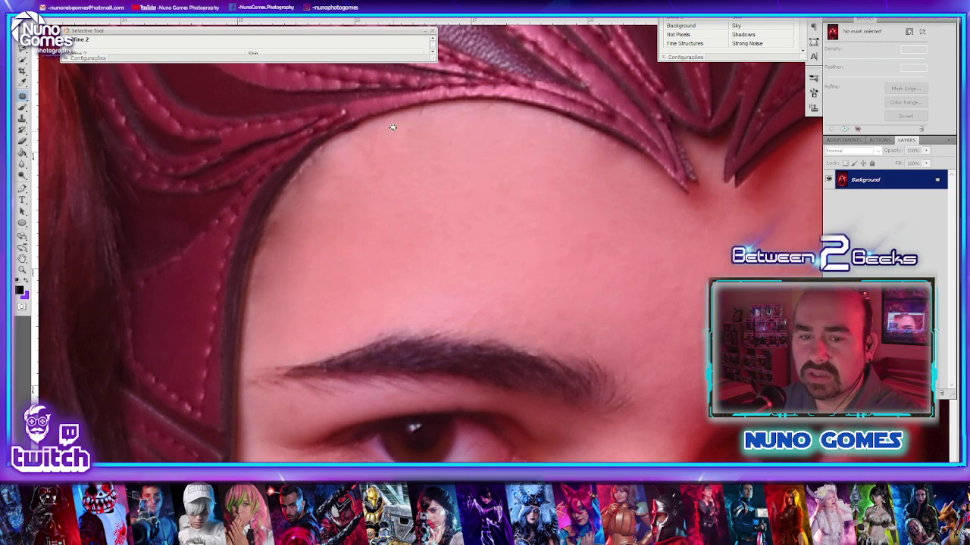
- Patch the remaining marks at the upper hairline, mid-forehead and the skin above the inner eyebrow
mouse_move(354, 150)
left_mouse_down()
mouse_move(391, 139)
mouse_move(370, 132)
mouse_move(438, 153)
left_mouse_up()
mouse_move(597, 228)
left_mouse_down()
mouse_move(562, 272)
mouse_move(613, 247)
mouse_move(574, 213)
mouse_move(563, 274)
mouse_move(590, 232)
mouse_move(553, 232)
mouse_move(560, 270)
mouse_move(579, 258)
mouse_move(489, 183)
left_mouse_up()
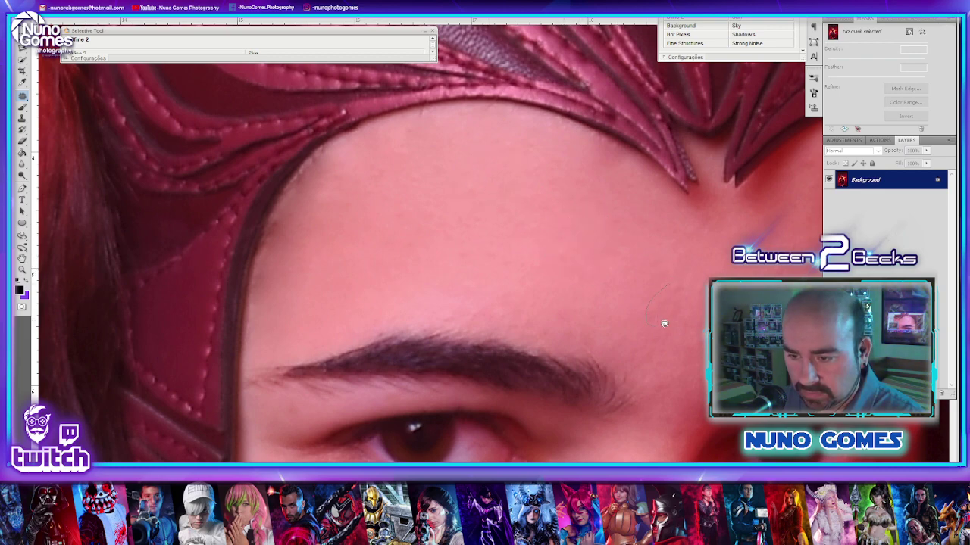
left_click_drag(669, 278, 670, 285)
left_click_drag(668, 295, 649, 229)
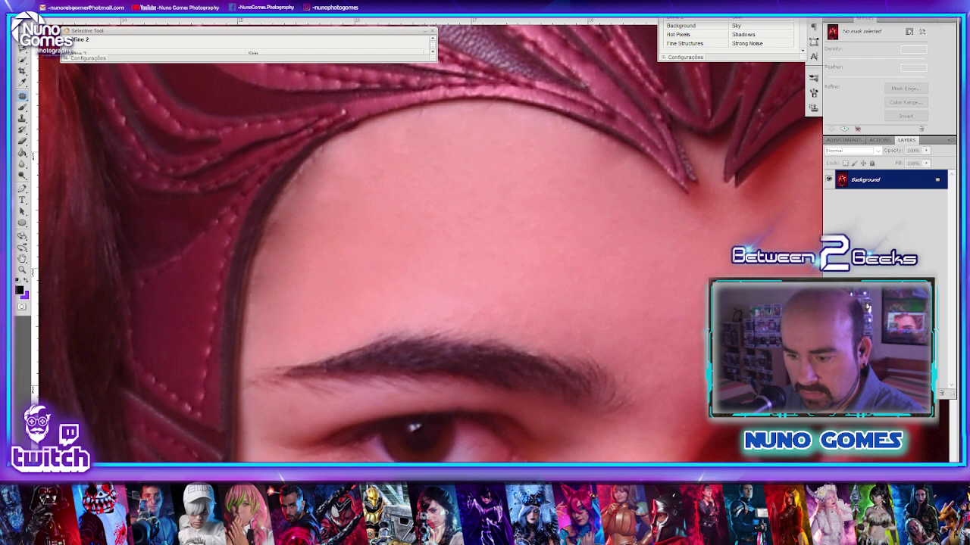
- Patch the skin between the eyebrows and on the lower forehead above them
scroll(319, 347, "right", 6)
scroll(311, 330, "down", 5)
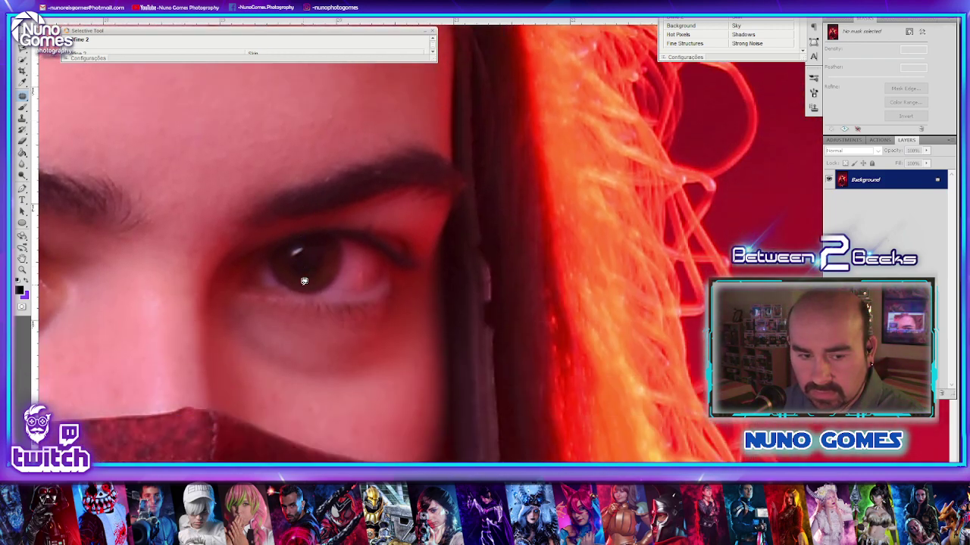
scroll(305, 282, "down", 1)
mouse_move(181, 150)
left_mouse_down()
mouse_move(174, 176)
mouse_move(186, 146)
left_mouse_up()
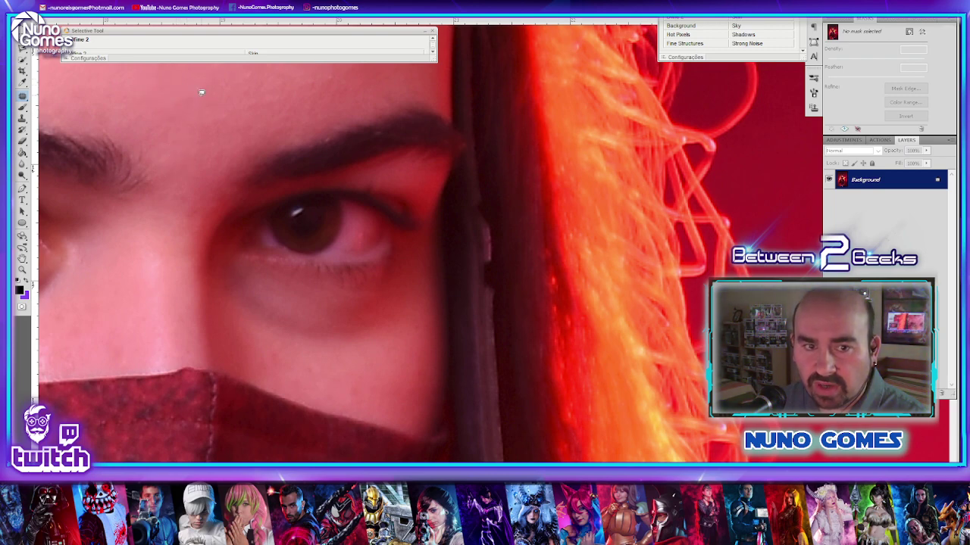
mouse_move(238, 66)
left_mouse_down()
mouse_move(265, 84)
mouse_move(233, 73)
mouse_move(200, 97)
left_mouse_up()
key("ctrl+d")
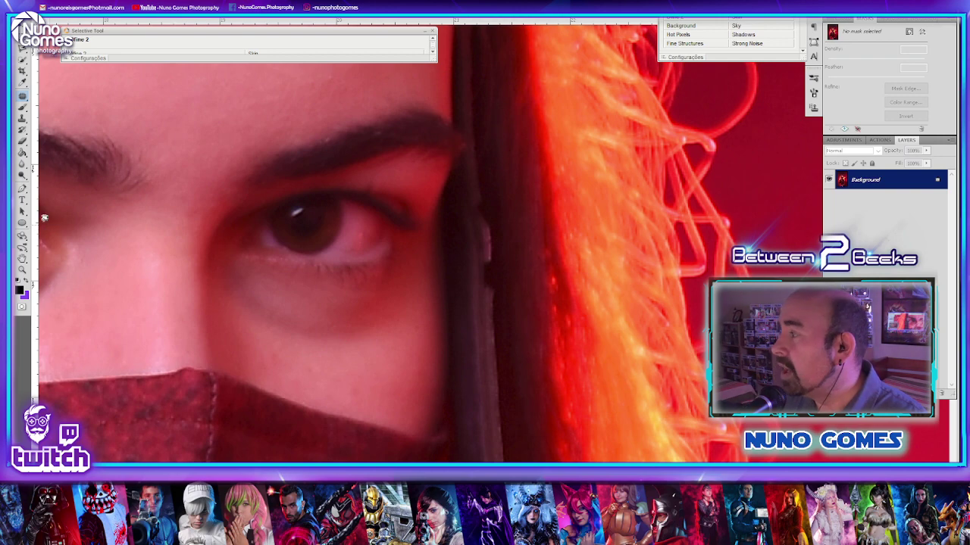
- Patch the small blemishes on the cheek between the shadowed eye and the mask
scroll(39, 217, "down", 3)
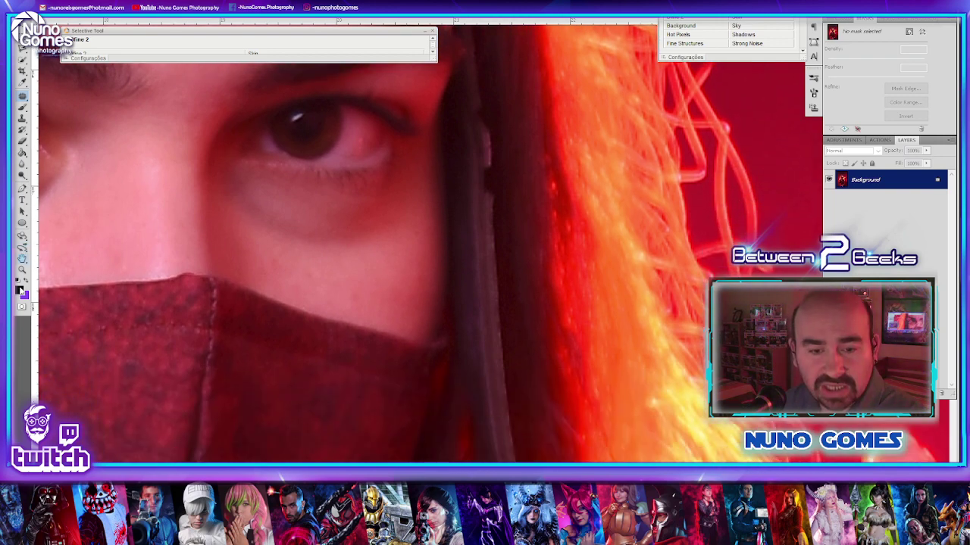
mouse_move(298, 259)
left_mouse_down()
mouse_move(262, 249)
mouse_move(256, 265)
mouse_move(268, 275)
mouse_move(291, 267)
mouse_move(285, 247)
mouse_move(365, 263)
left_mouse_up()
key("ctrl+d")
- Try to patch the dark circle under the shadowed eye with lighter cheek skin
mouse_move(237, 221)
left_mouse_down()
mouse_move(269, 231)
mouse_move(348, 241)
mouse_move(384, 219)
mouse_move(257, 187)
mouse_move(233, 194)
mouse_move(242, 214)
mouse_move(323, 274)
left_mouse_up()
key("ctrl+d")
key("ctrl+alt+z")
key("ctrl+alt+z")
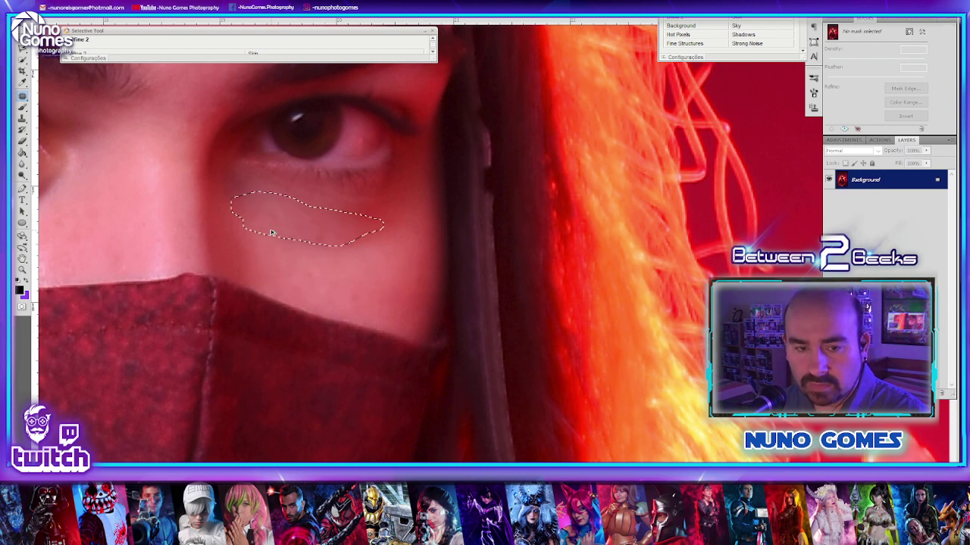
- Try to patch the remaining dark area under the shadowed eye with skin from just below it
left_click_drag(308, 223, 361, 260)
key("ctrl+d")
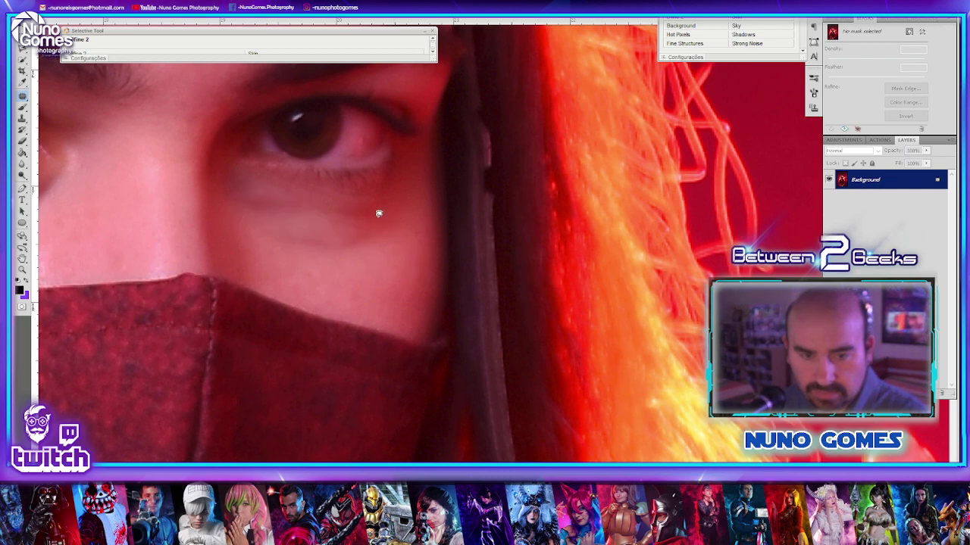
mouse_move(259, 226)
left_mouse_down()
mouse_move(330, 252)
mouse_move(371, 235)
mouse_move(382, 216)
mouse_move(260, 225)
left_mouse_up()
left_click_drag(312, 237, 345, 270)
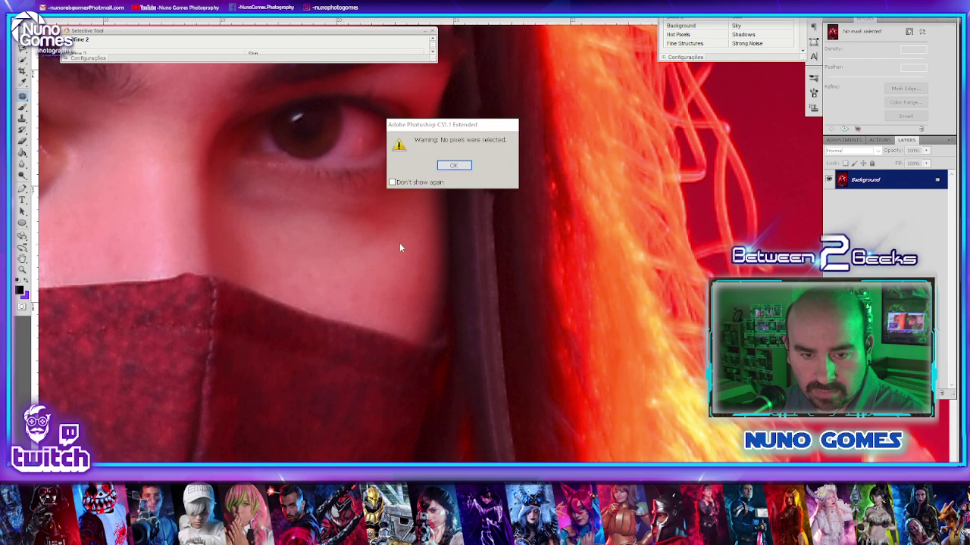
left_click(443, 164)
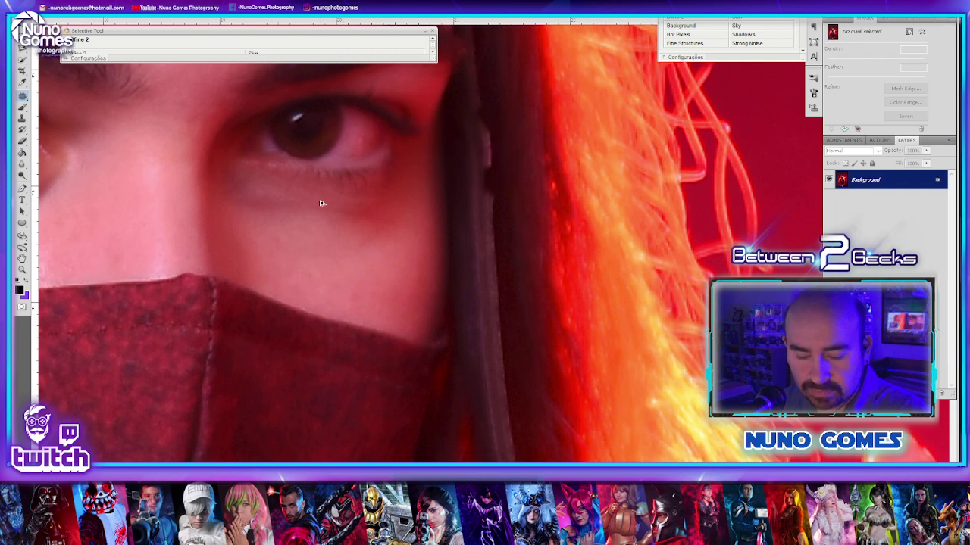
- Undo the latest patches under the shadowed eye and clear the selection
key("ctrl+alt+z")
key("ctrl+alt+z")
key("ctrl+alt+z")
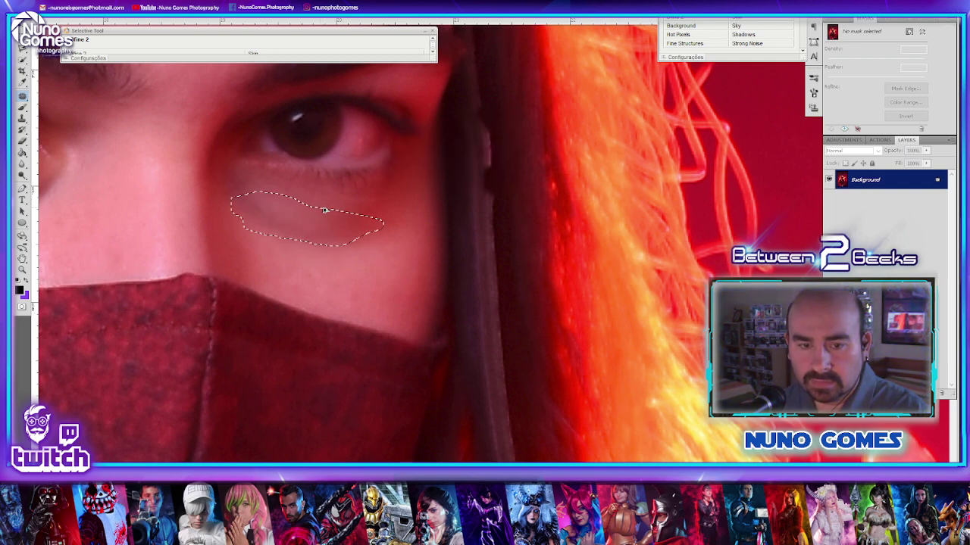
left_click(374, 254)
- Patch the small blemishes on the cheek under the other eye and the mark beside its inner corner
scroll(485, 249, "left", 5)
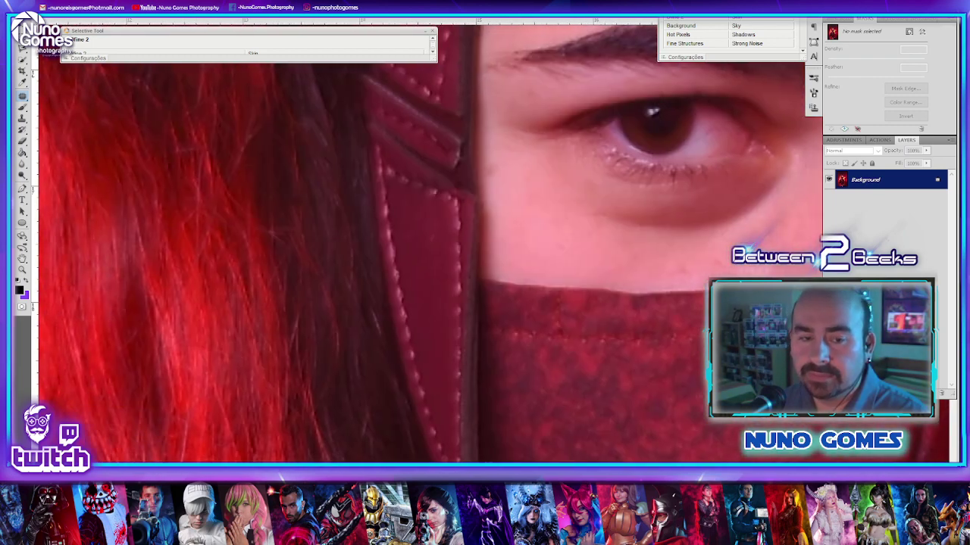
scroll(485, 250, "right", 2)
mouse_move(516, 247)
left_mouse_down()
mouse_move(478, 270)
mouse_move(540, 267)
mouse_move(532, 242)
mouse_move(483, 249)
mouse_move(472, 268)
mouse_move(492, 278)
mouse_move(521, 260)
mouse_move(384, 233)
left_mouse_up()
left_click(384, 233)
mouse_move(346, 206)
left_mouse_down()
mouse_move(409, 241)
mouse_move(355, 195)
mouse_move(302, 184)
left_mouse_up()
left_click_drag(375, 232, 466, 245)
key("ctrl+d")
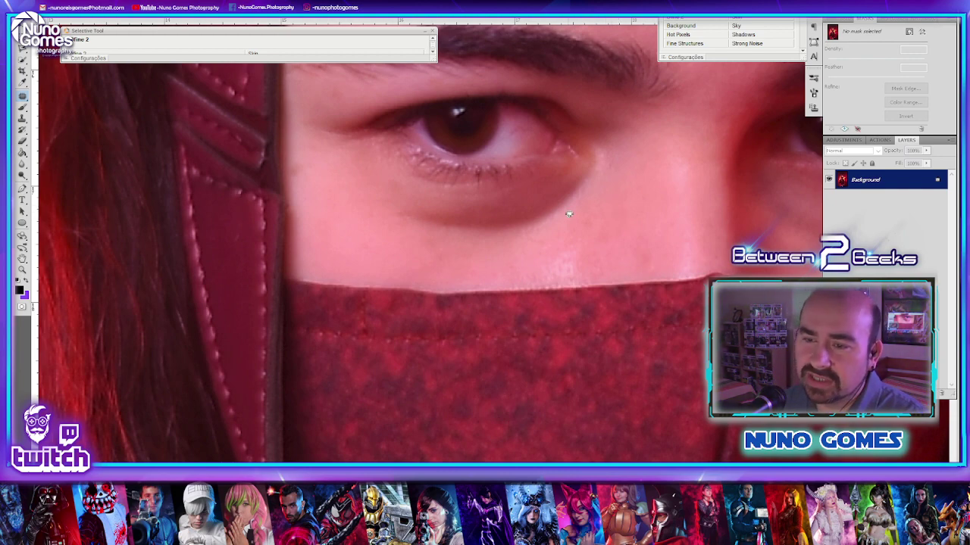
mouse_move(603, 178)
left_mouse_down()
mouse_move(616, 155)
mouse_move(634, 175)
left_mouse_up()
key("ctrl+d")
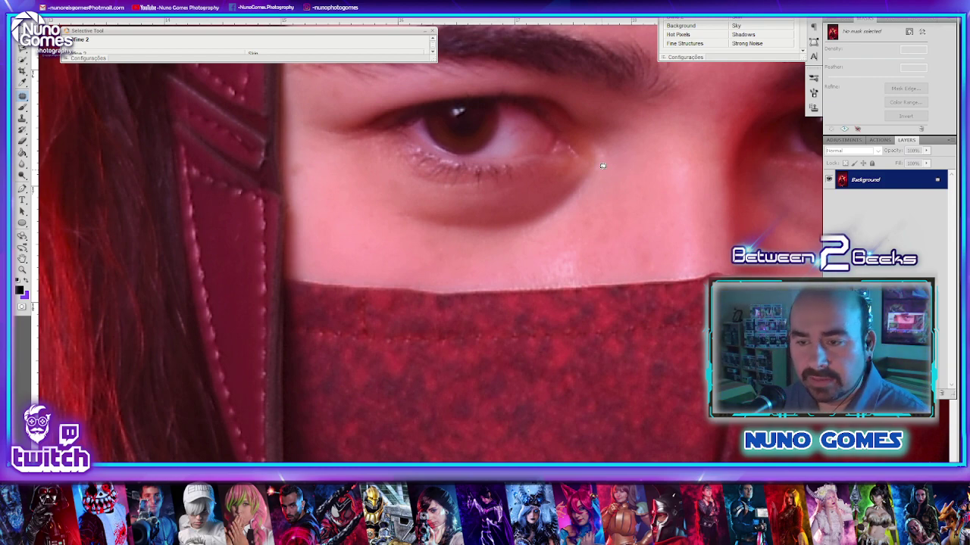
- Examine the retouched face and headpiece zoomed out and at actual size
key("ctrl+minus")
key("ctrl+minus")
key("ctrl+minus")
key("ctrl+minus")
key("ctrl+minus")
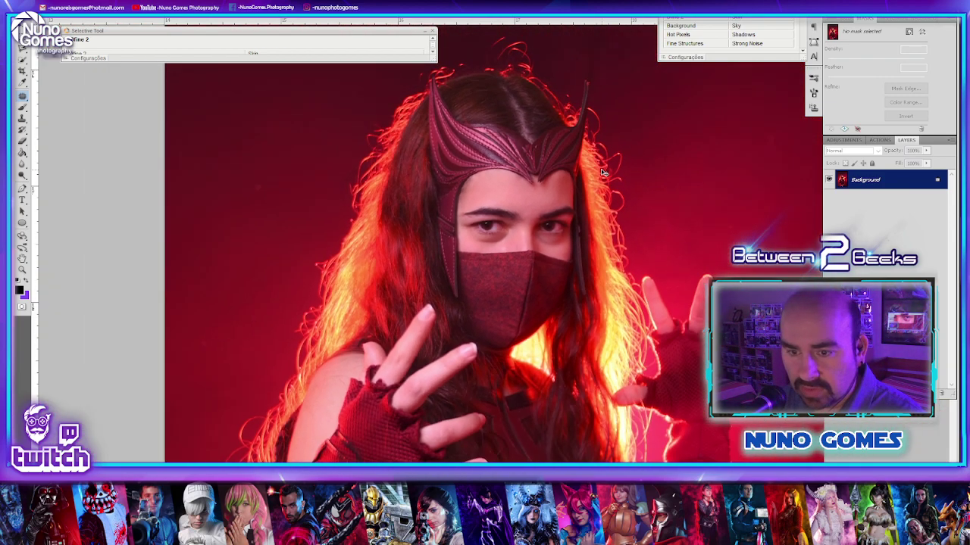
key("ctrl+1")
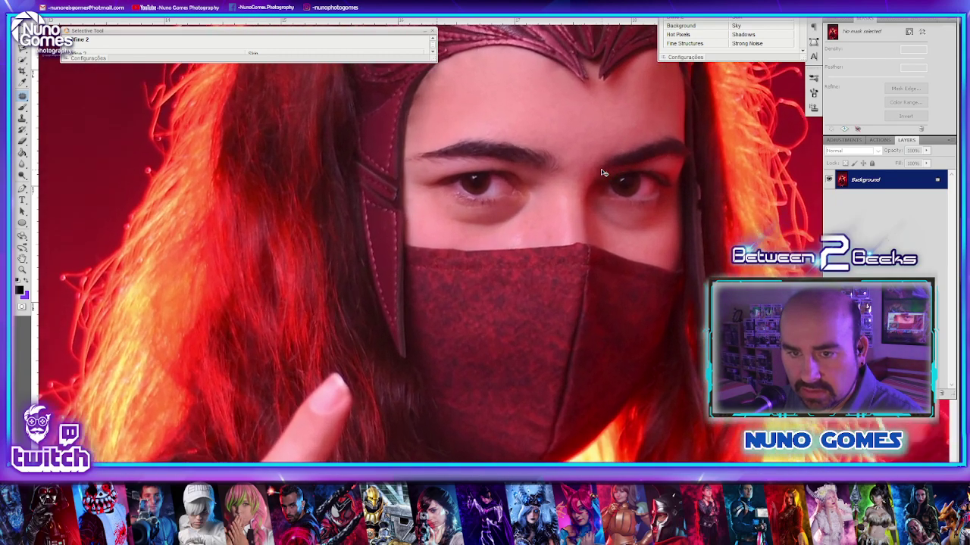
scroll(603, 153, "up", 3)
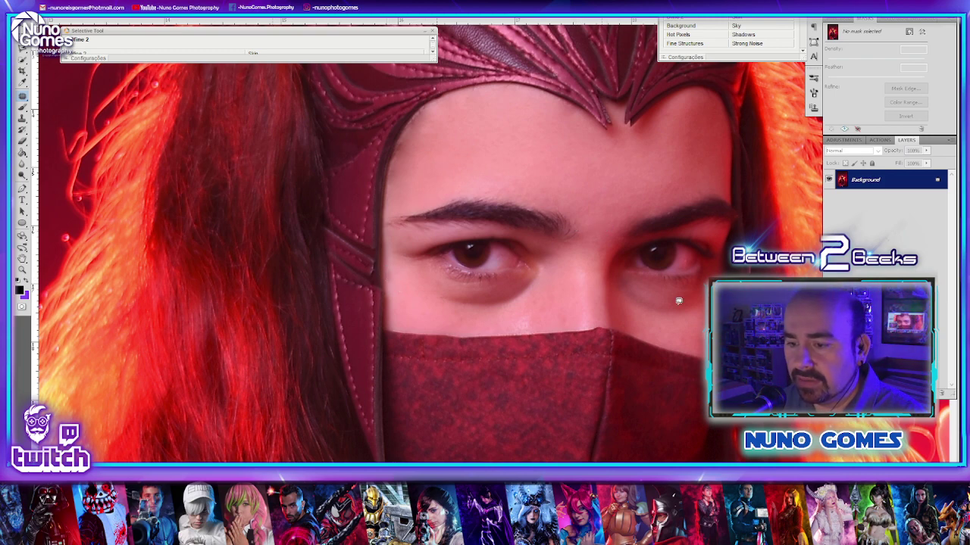
key("ctrl+minus")
scroll(402, 442, "up", 3)
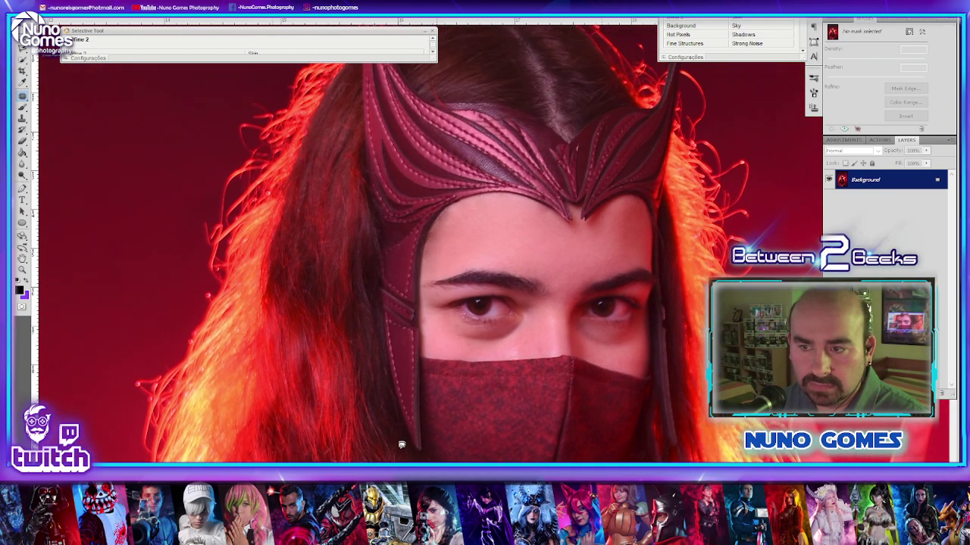
- Paint over the loose hair loops above the head with the Brush, using dark red sampled from the background
scroll(404, 436, "up", 4)
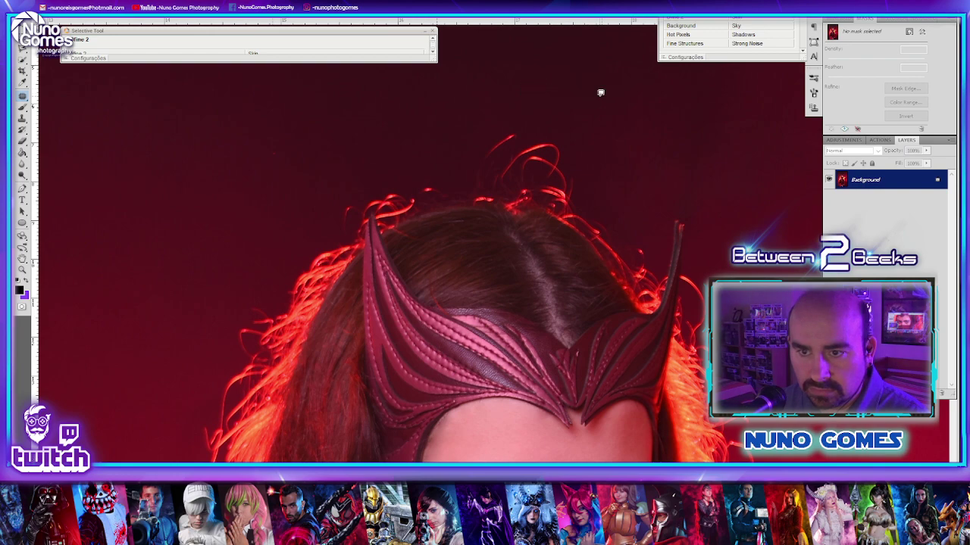
left_click(22, 82)
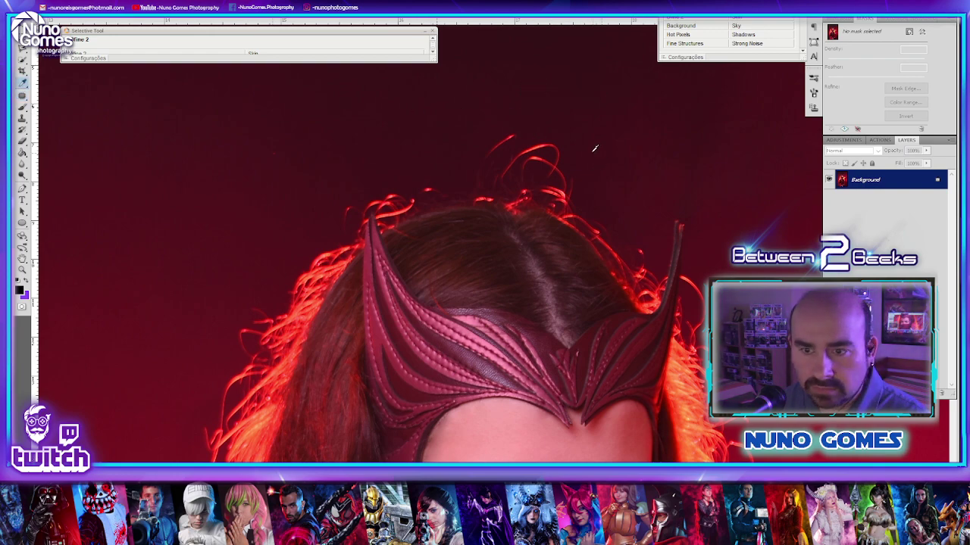
left_click(22, 108)
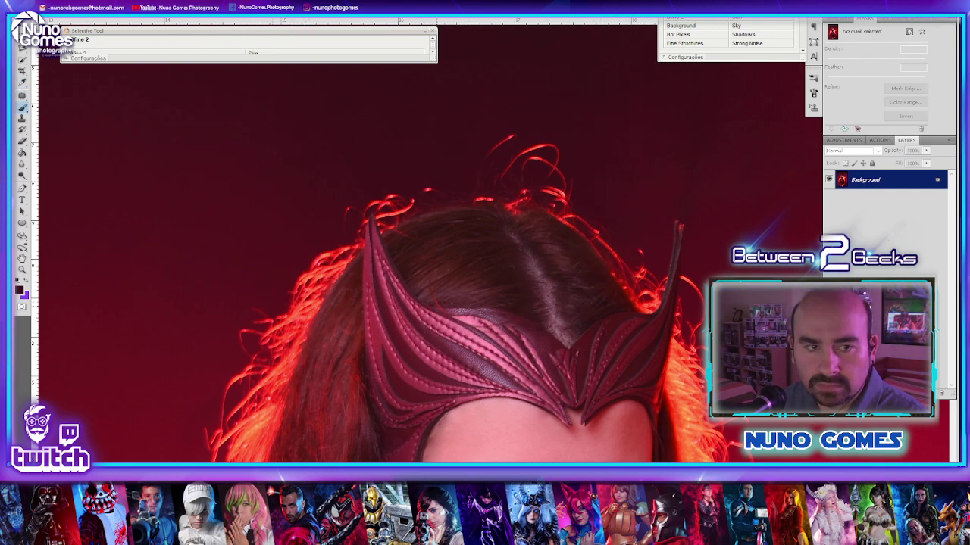
left_click(83, 17)
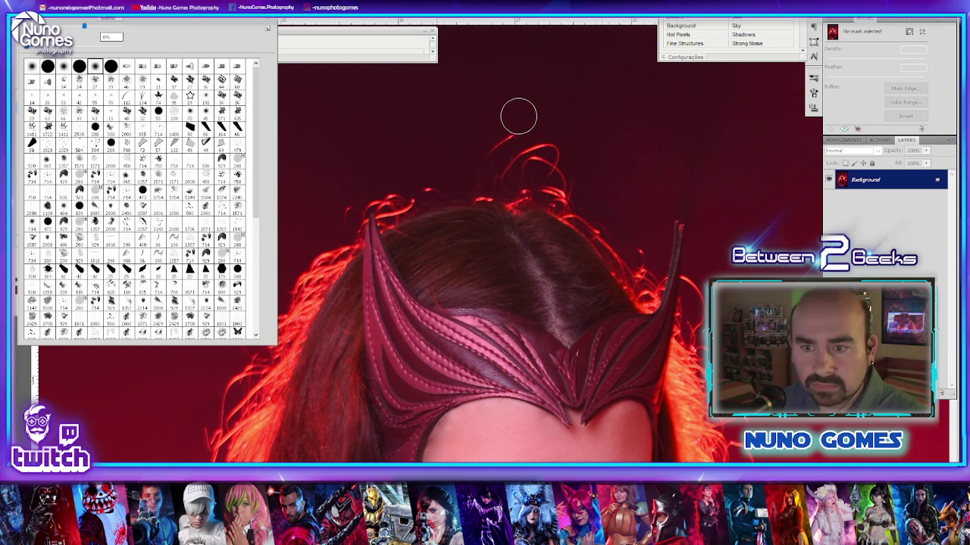
left_click(509, 144)
mouse_move(508, 144)
left_mouse_down()
mouse_move(477, 147)
mouse_move(580, 157)
mouse_move(541, 151)
mouse_move(577, 184)
mouse_move(597, 182)
mouse_move(557, 156)
mouse_move(523, 149)
mouse_move(502, 162)
left_mouse_up()
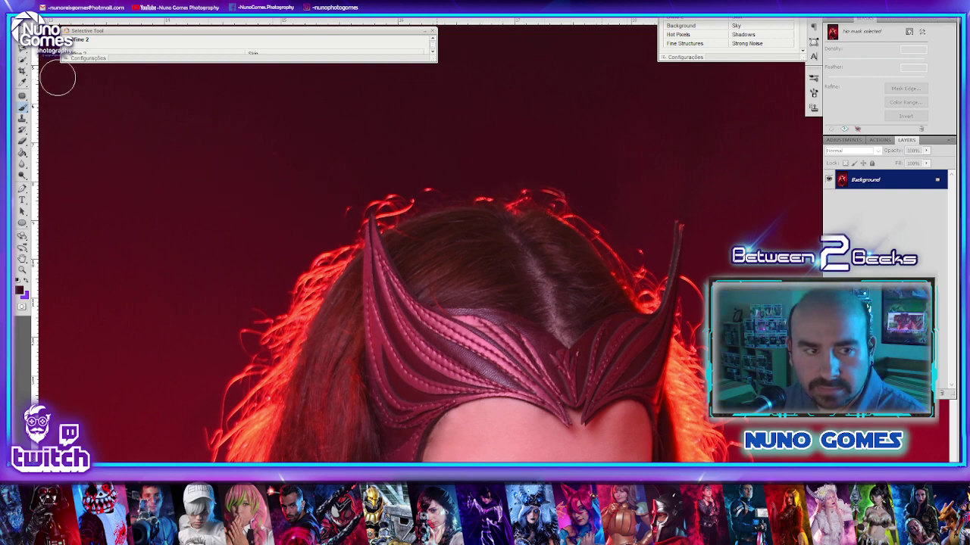
left_click(22, 82)
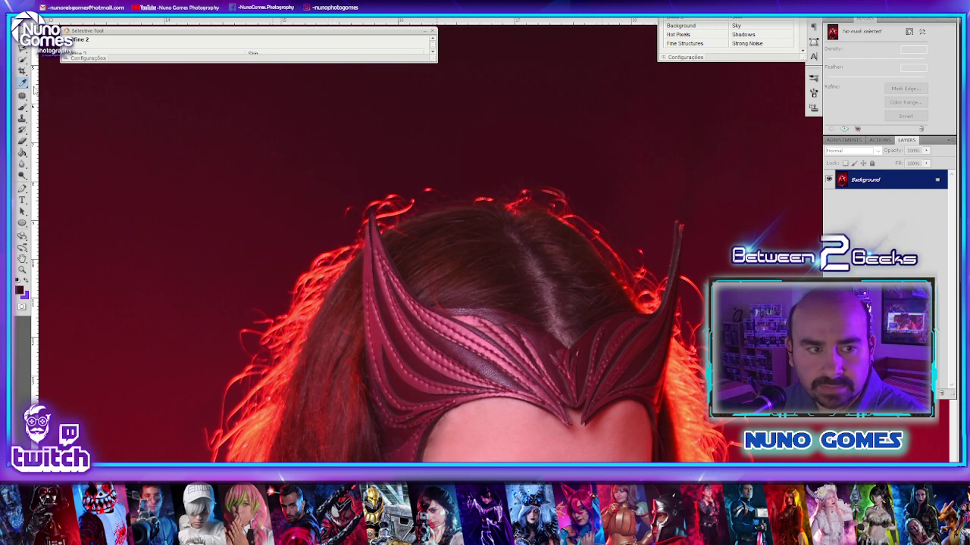
left_click(22, 106)
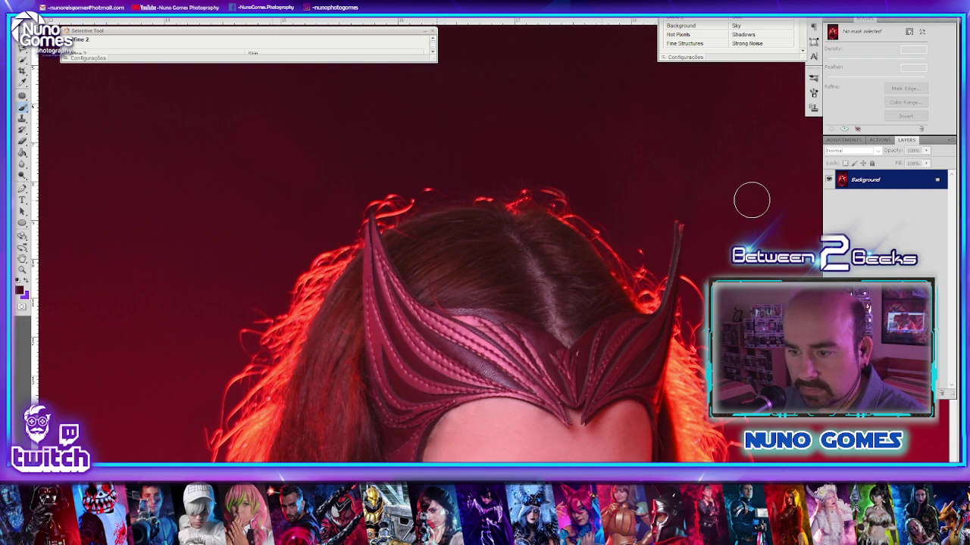
- Try to paint over the stray hair loops beside the glowing hair near the raised hand with sampled background red
scroll(751, 200, "down", 5)
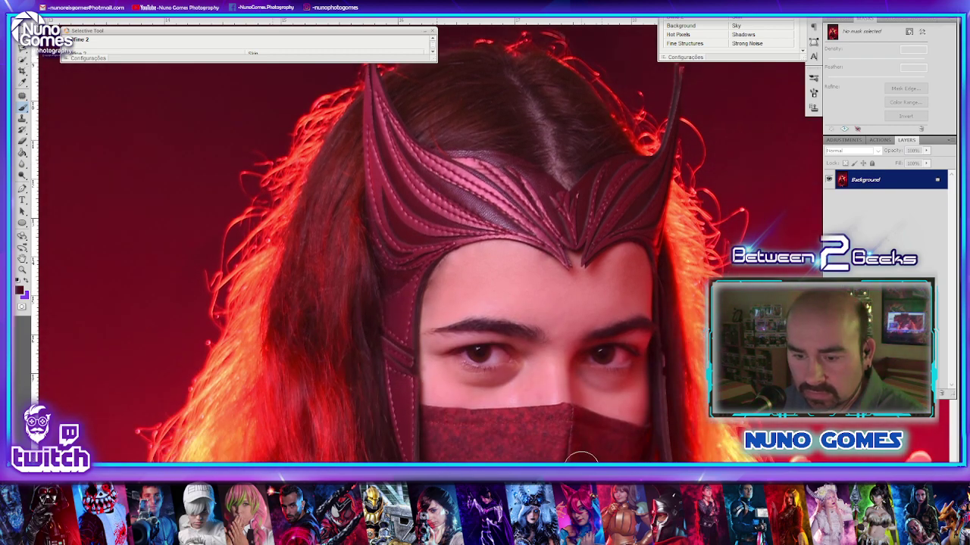
scroll(322, 303, "right", 2)
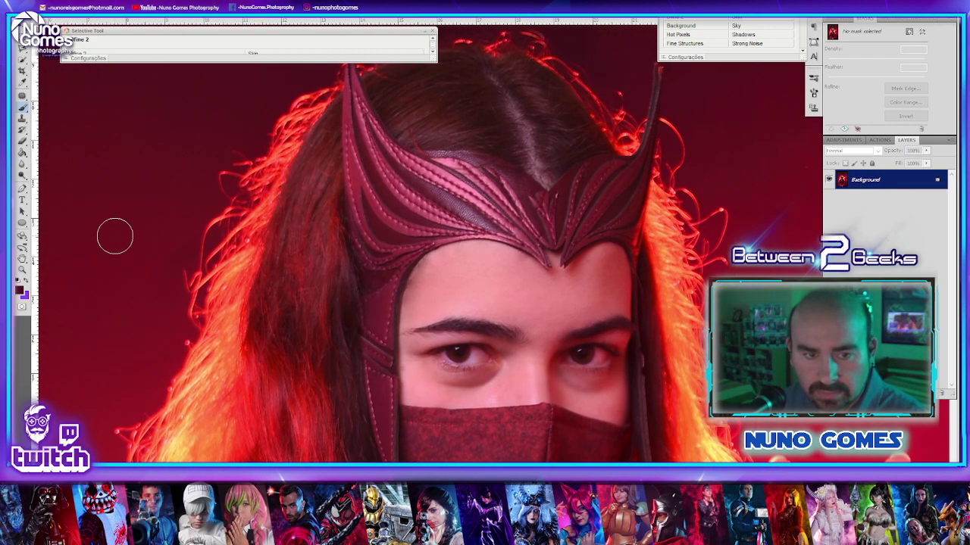
scroll(232, 229, "down", 4)
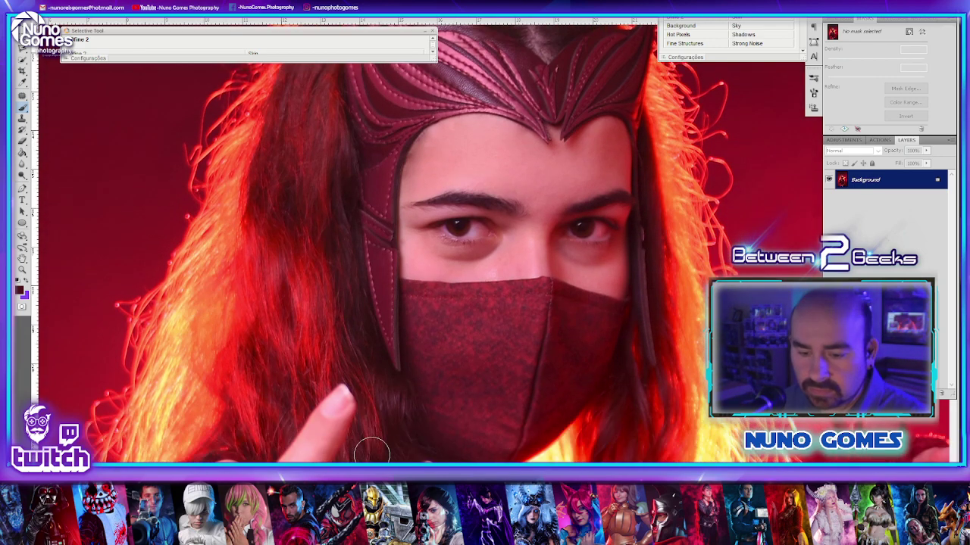
scroll(606, 345, "right", 4)
scroll(606, 346, "up", 3)
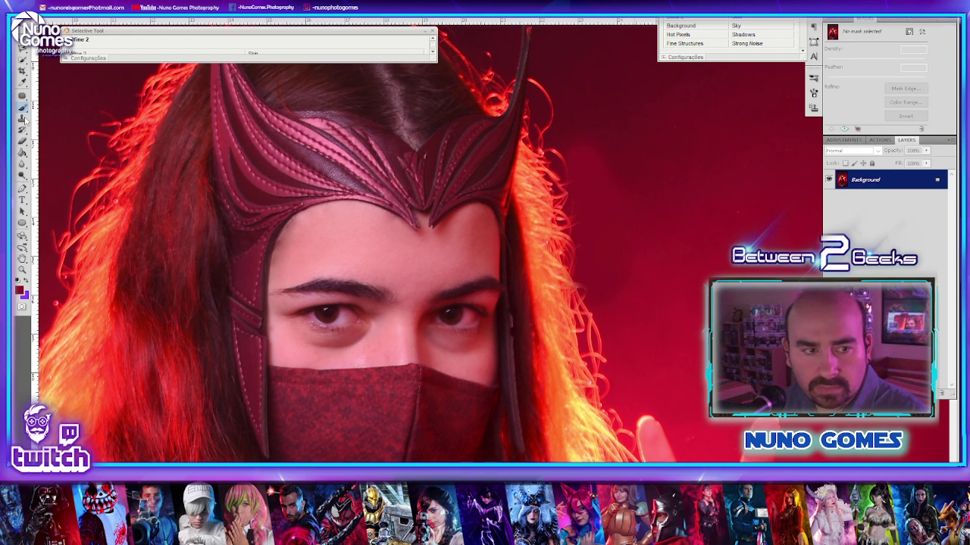
left_click(24, 84)
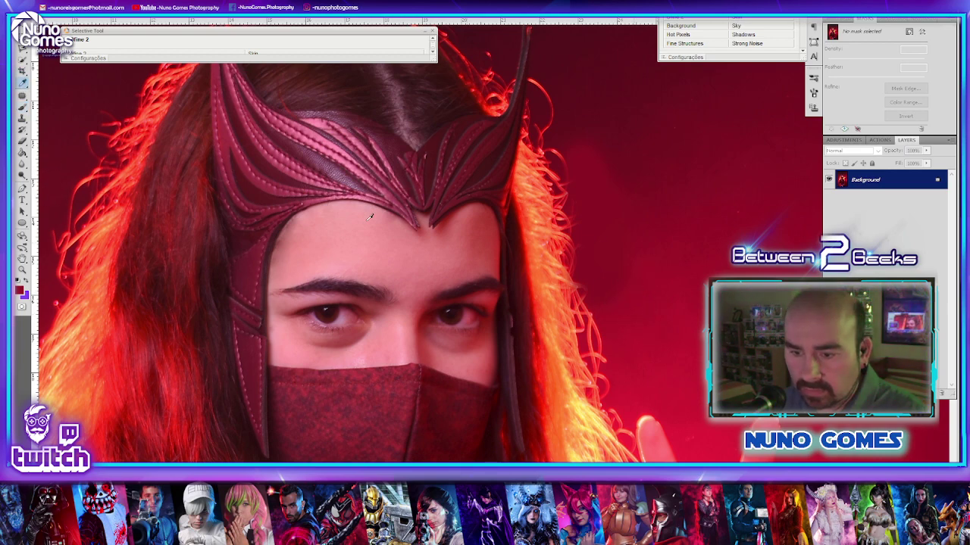
left_click(23, 142)
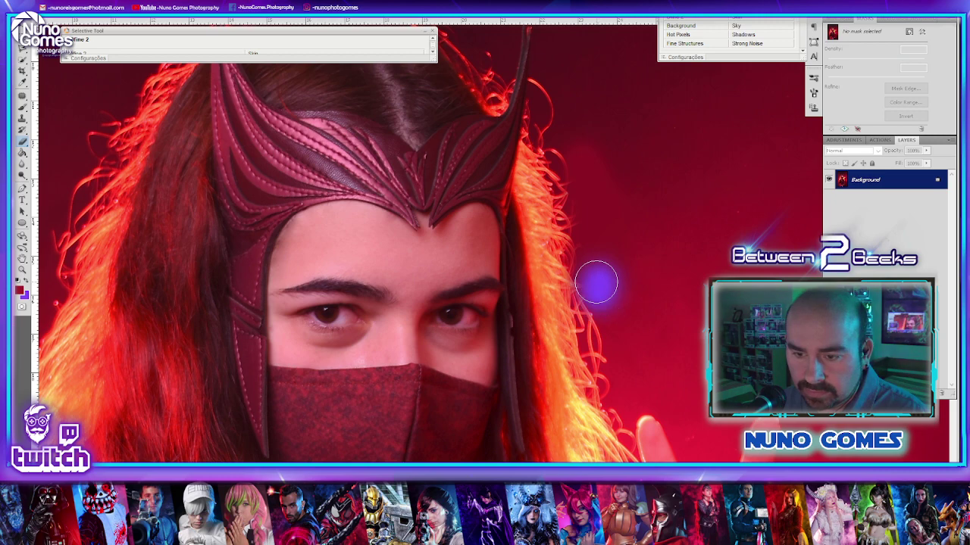
left_click(22, 106)
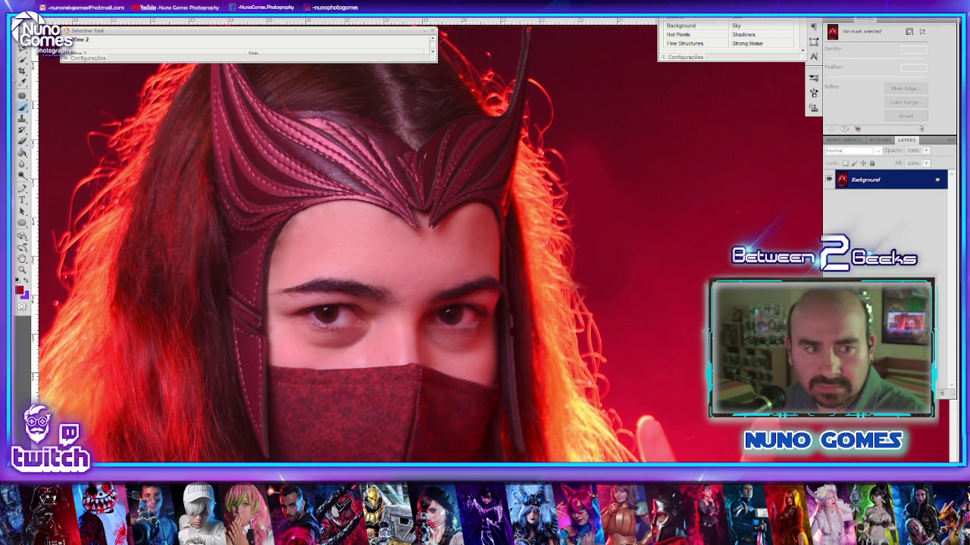
left_click(22, 82)
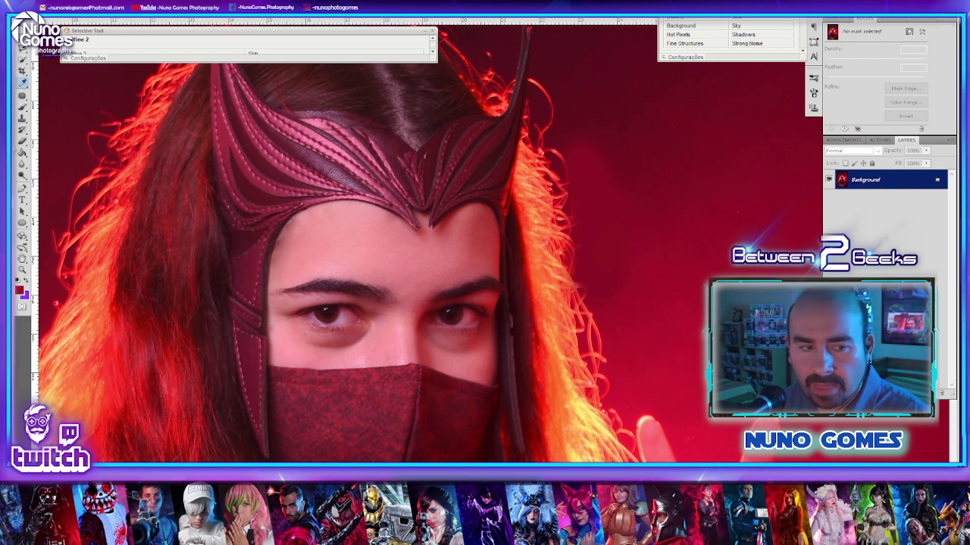
key("b")
mouse_move(609, 284)
left_mouse_down()
mouse_move(609, 353)
mouse_move(624, 413)
left_mouse_up()
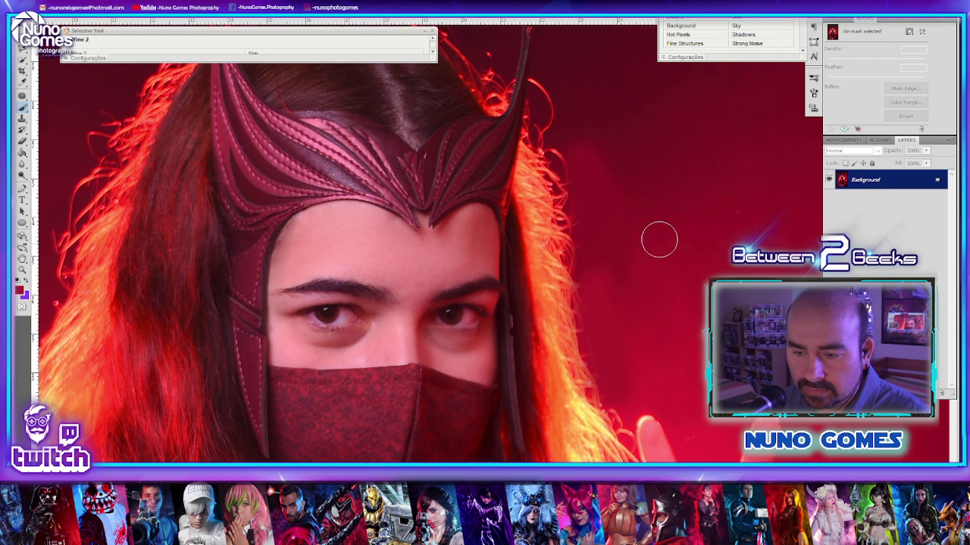
- Undo the recent brush strokes over the background beside the glowing hair
key("ctrl+alt+z")
key("ctrl+alt+z")
key("ctrl+alt+z")
key("ctrl+alt+z")
key("ctrl+alt+z")
key("ctrl+alt+z")
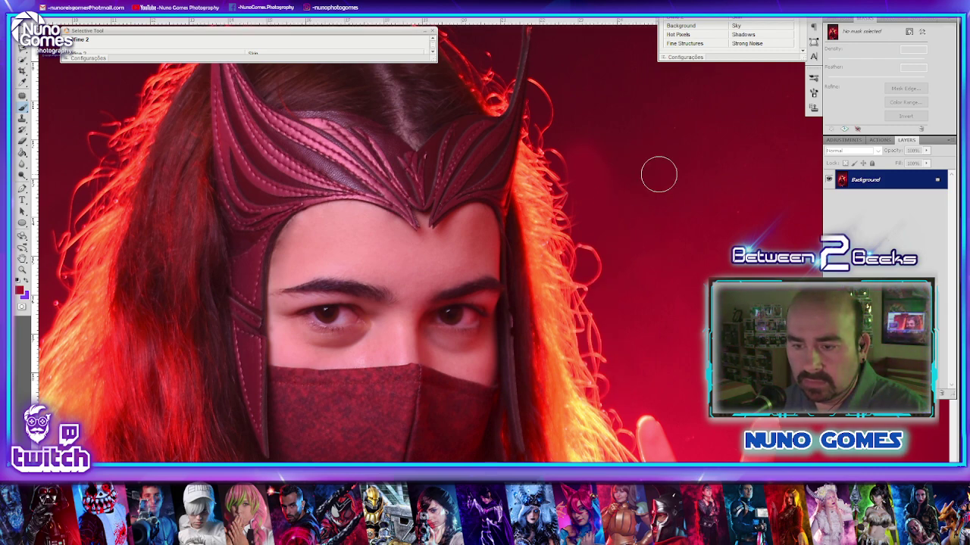
key("ctrl+alt+z")
- Examine the whole portrait and the evenness of the background around the hair
key("ctrl+minus")
key("ctrl+minus")
key("ctrl+minus")
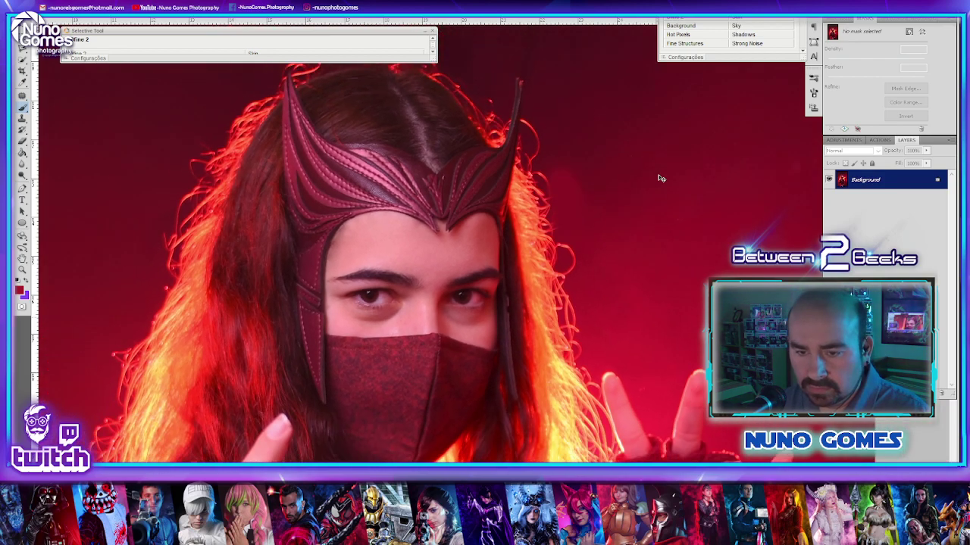
key("ctrl+minus")
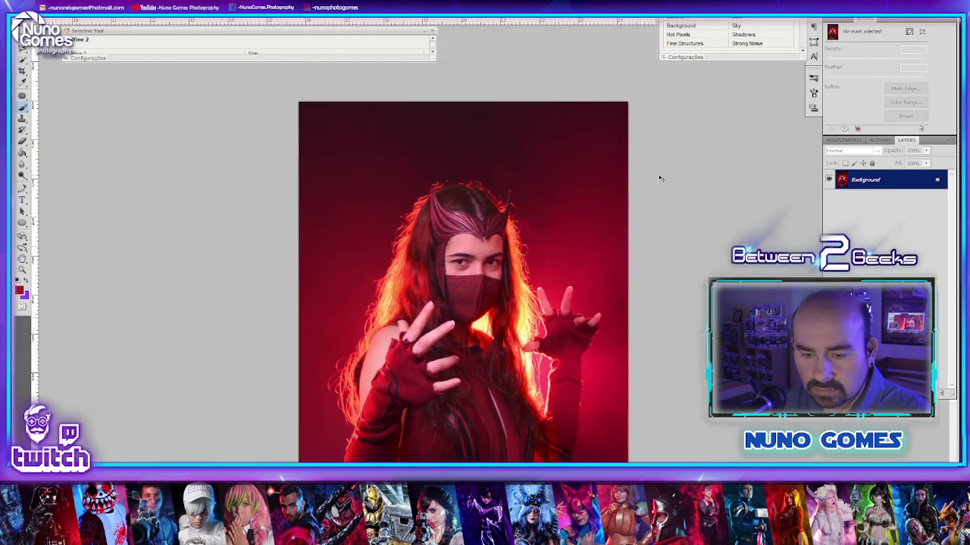
key("ctrl+minus")
key("ctrl+minus")
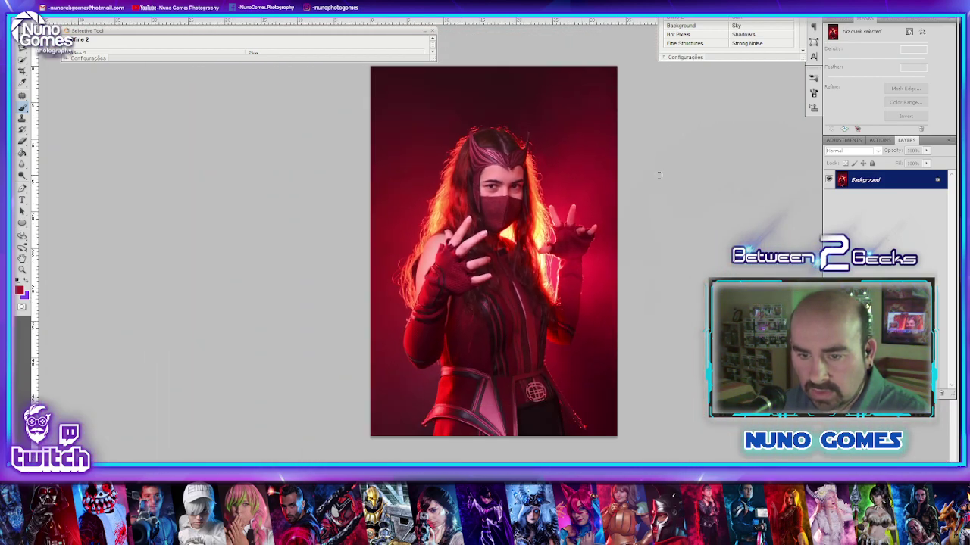
key("ctrl+plus")
key("ctrl+plus")
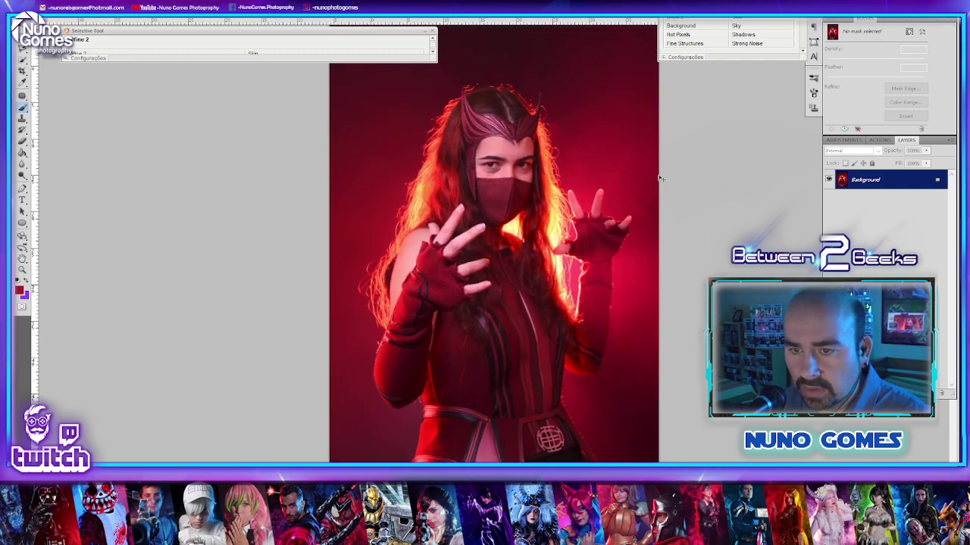
scroll(463, 216, "up", 3)
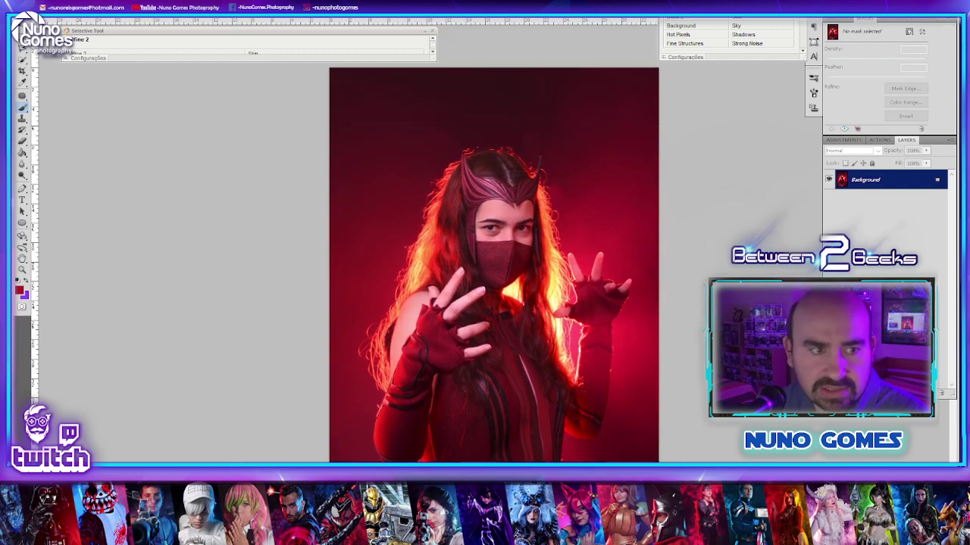
- Patch the uneven spot in the dark background above the raised hand with the Patch tool
left_click(23, 60)
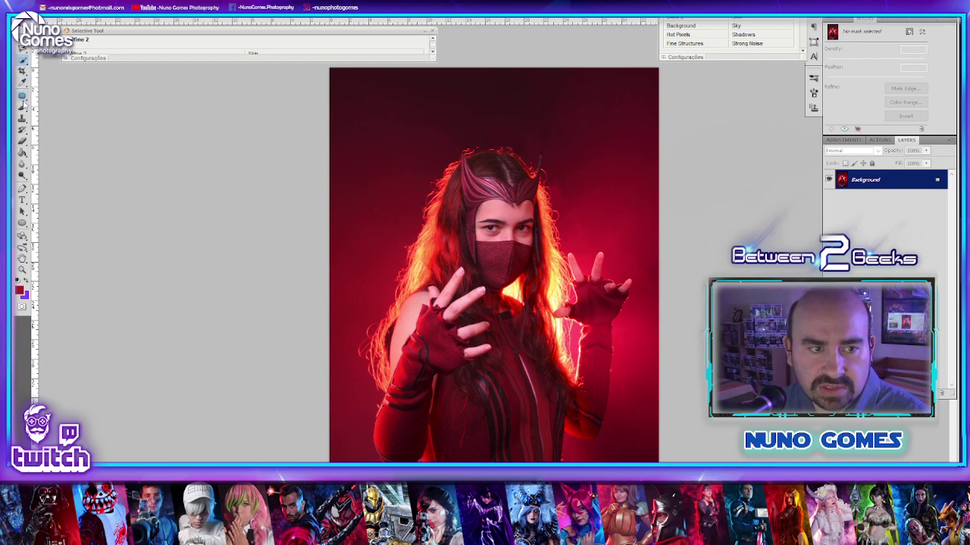
left_click(22, 97)
left_click_drag(593, 116, 613, 115)
key("ctrl+d")
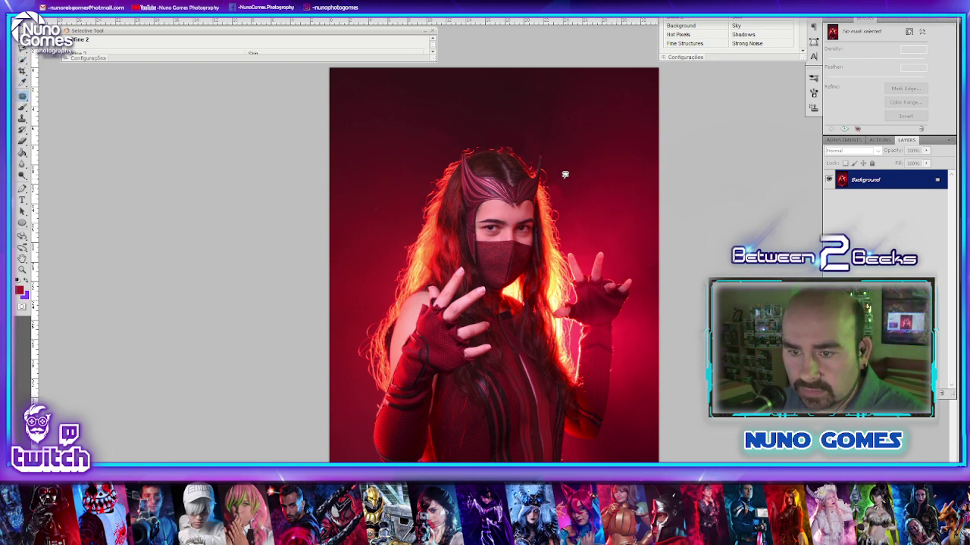
- Patch the uneven background beside the headpiece's horn and clear the selection
mouse_move(553, 178)
left_mouse_down()
mouse_move(565, 203)
mouse_move(567, 171)
mouse_move(553, 173)
mouse_move(580, 172)
mouse_move(589, 160)
left_mouse_up()
key("ctrl+d")
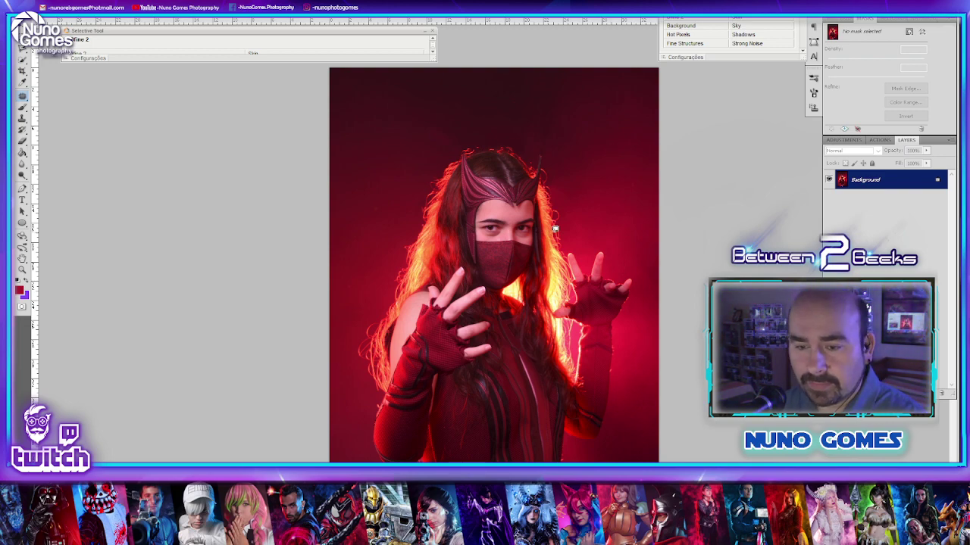
- Open Color Efex Pro 4 and choose the Dark Contrasts filter with its saturated preset 03
scroll(805, 51, "down", 5)
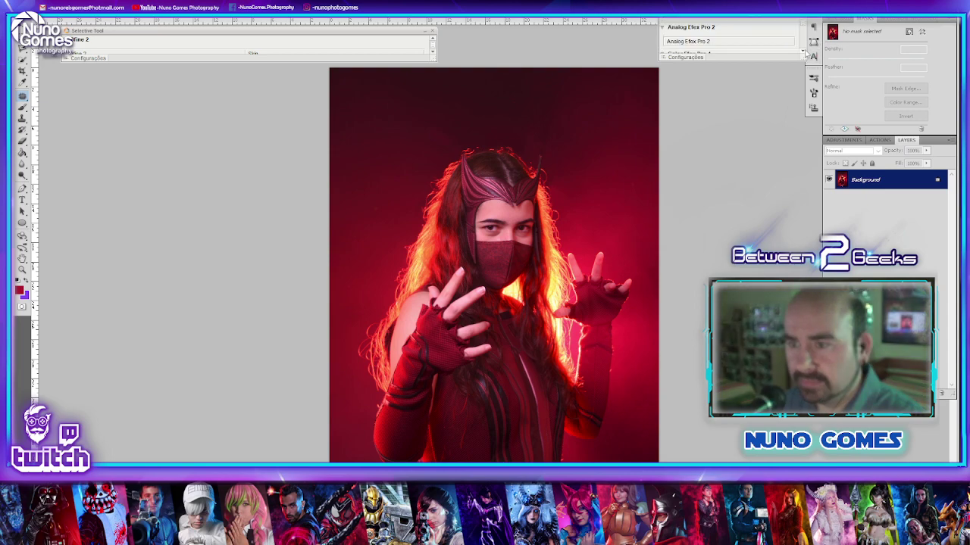
left_click(696, 38)
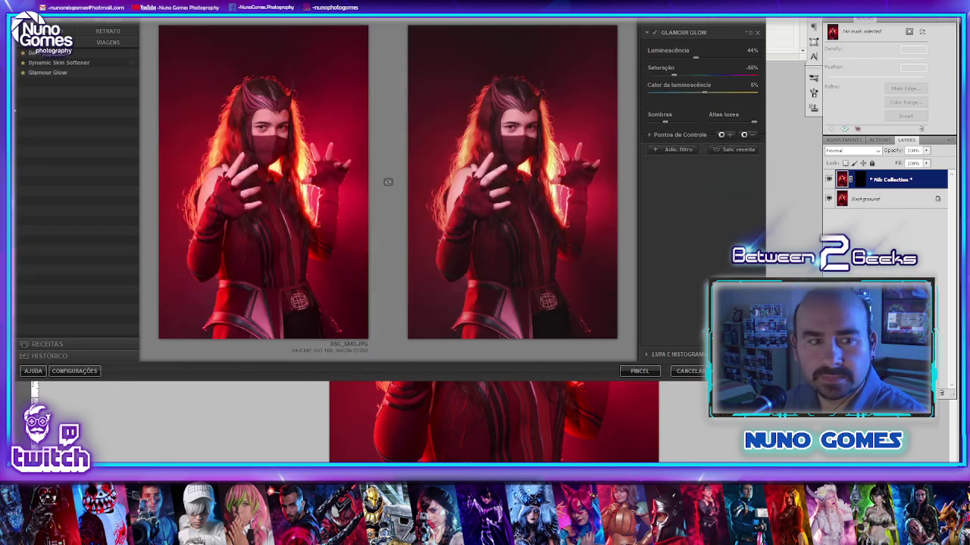
left_click(133, 51)
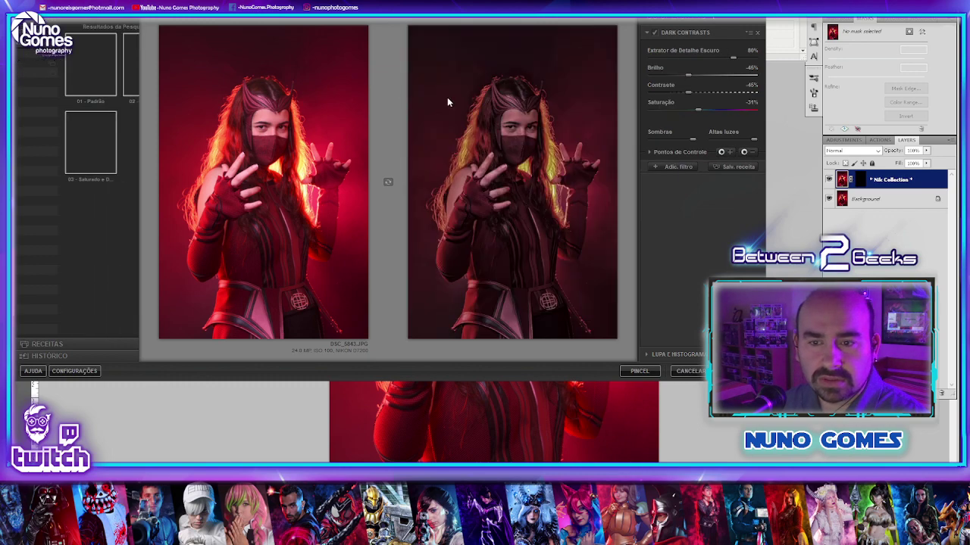
left_click(36, 142)
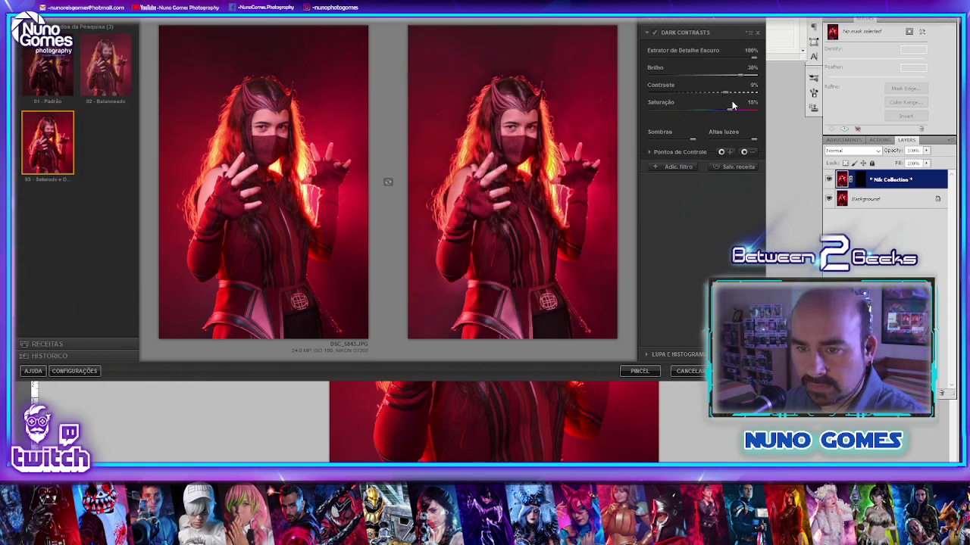
- Set the Dark Contrasts brightness to 6% and contrast to -2%, and apply the filter as a new layer
left_click_drag(742, 76, 731, 76)
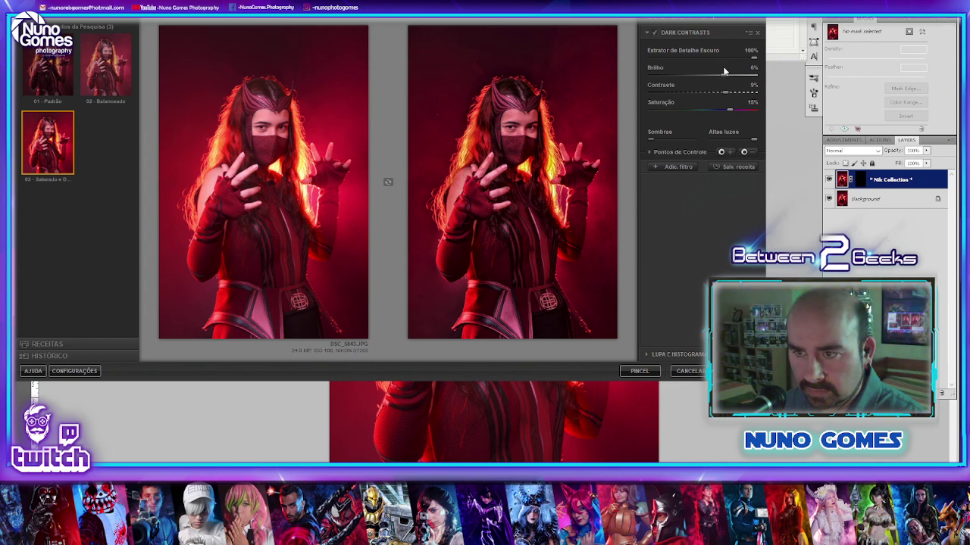
mouse_move(725, 94)
left_mouse_down()
mouse_move(746, 94)
mouse_move(732, 94)
left_mouse_up()
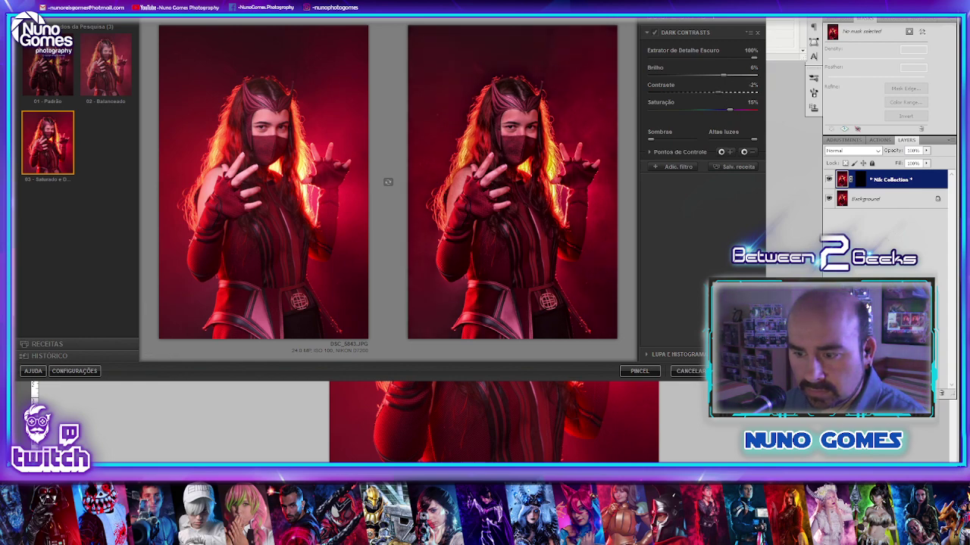
left_click(739, 371)
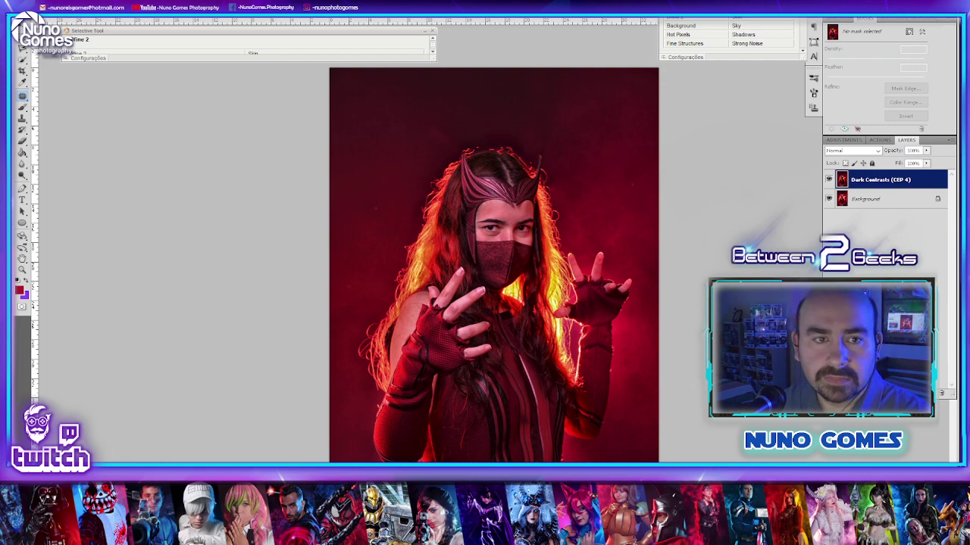
key("alt+f")
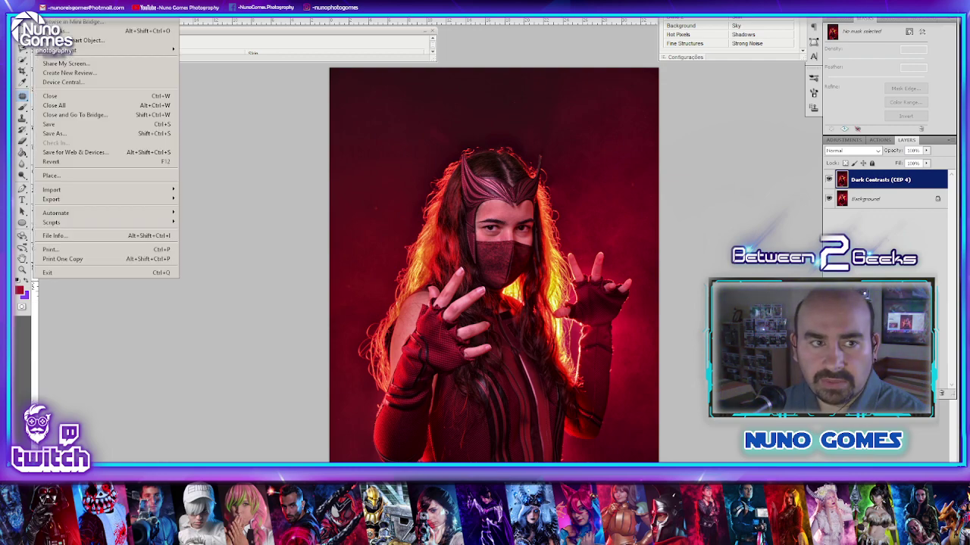
left_click(50, 5)
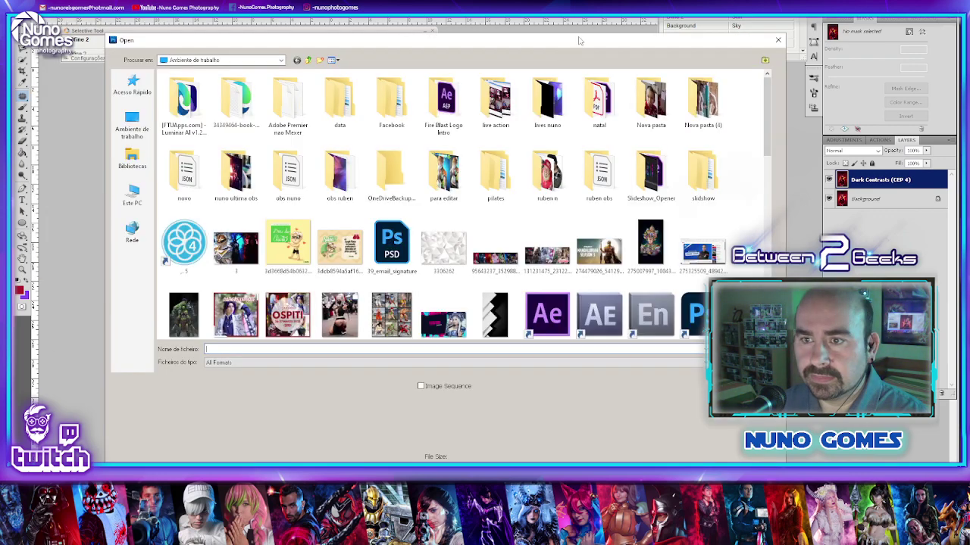
key("Escape")
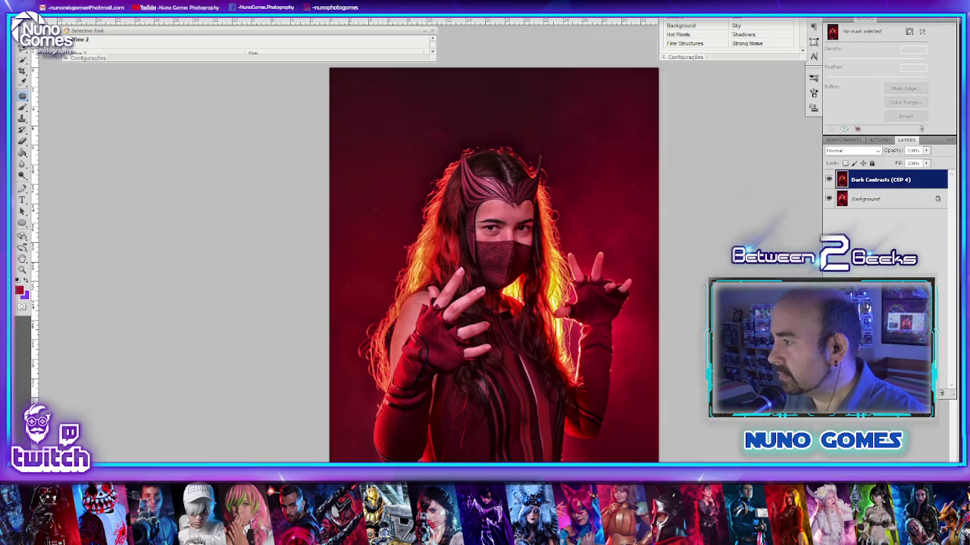
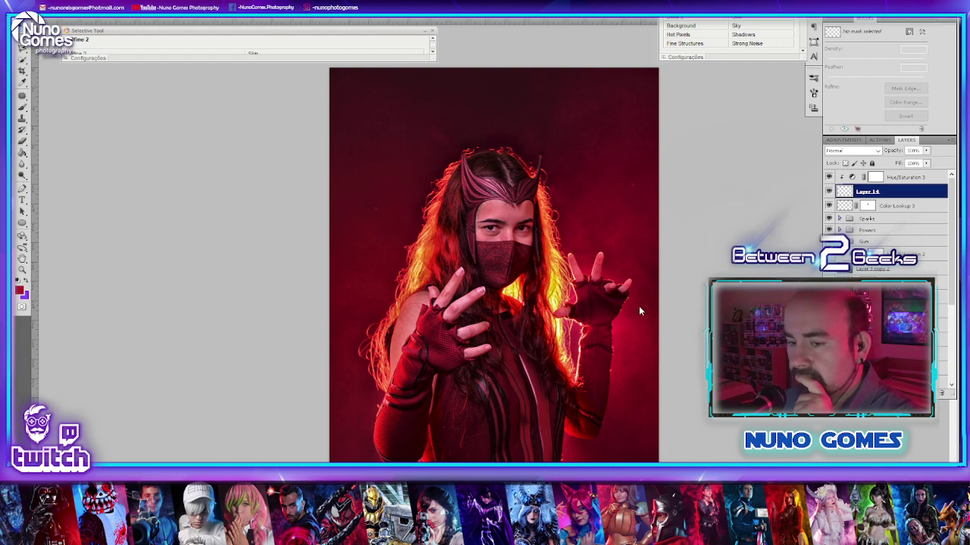
key("ctrl+Tab")
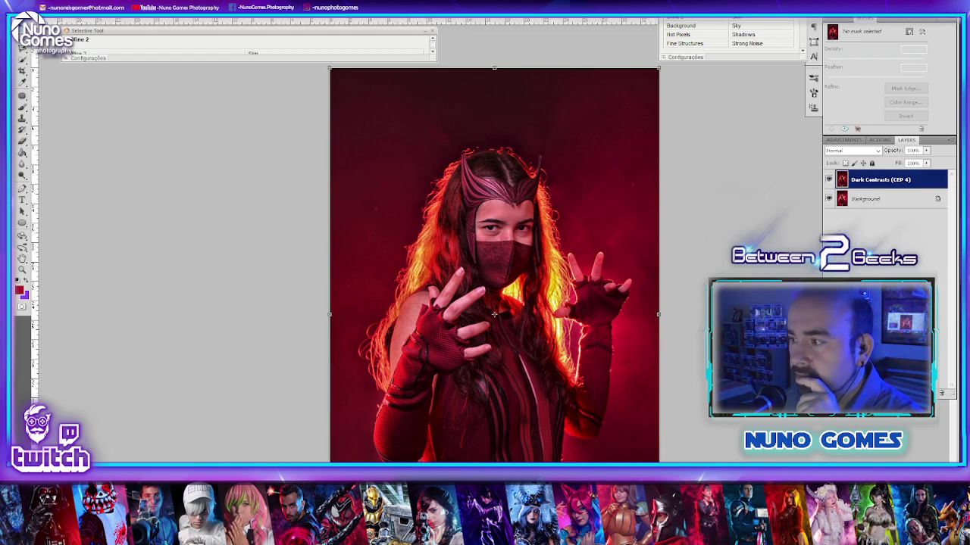
key("alt+f")
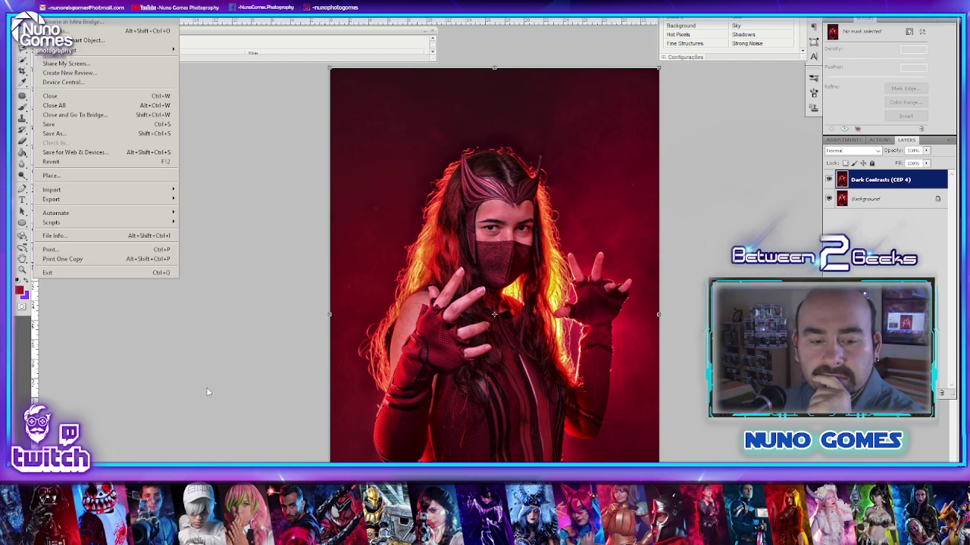
key("Escape")
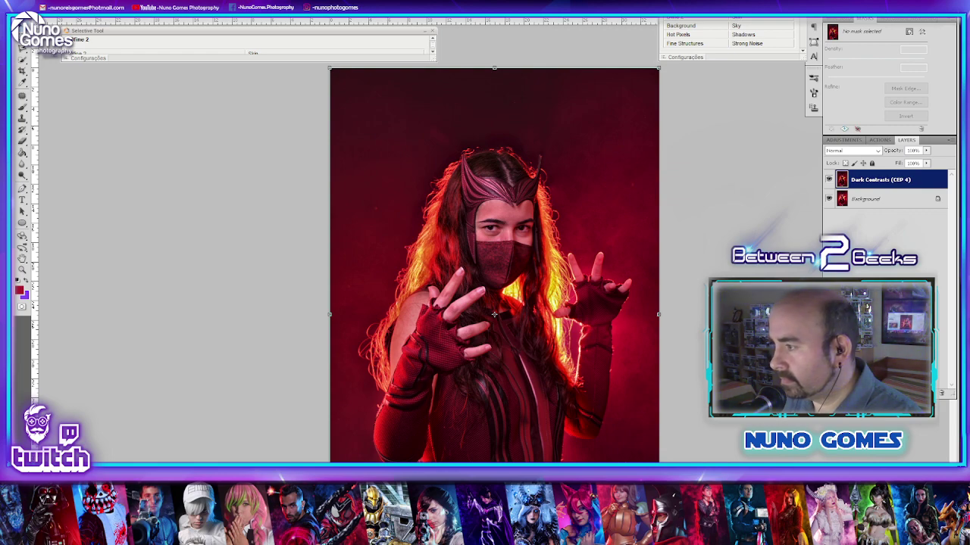
key("alt+f")
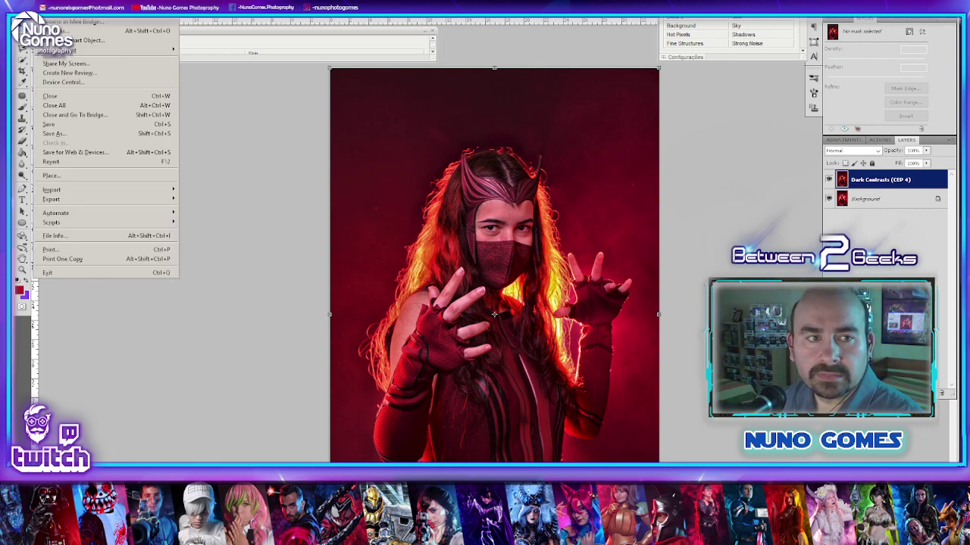
key("Escape")
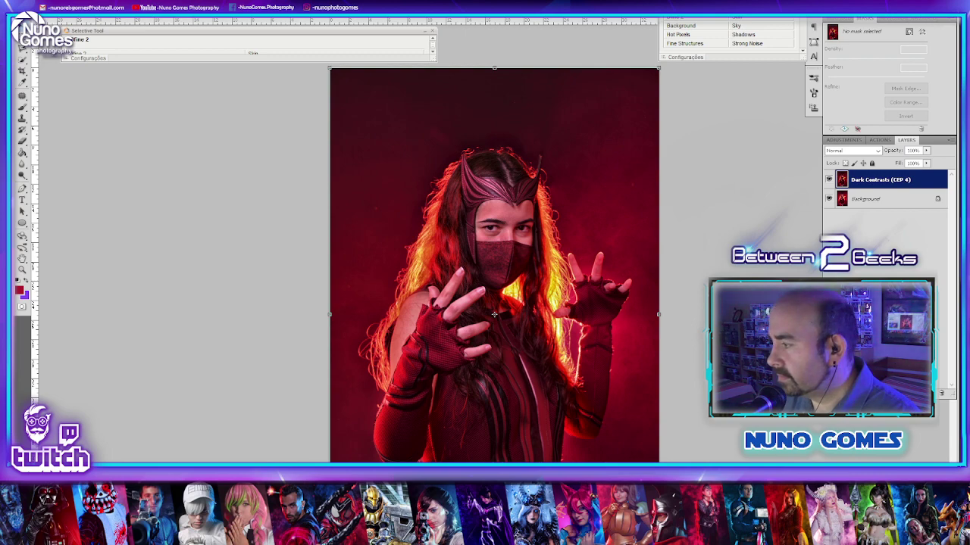
- Bring the fiery orange ring flare from the light-effects document into the portrait as a new layer near the raised hand
key("ctrl+Tab")
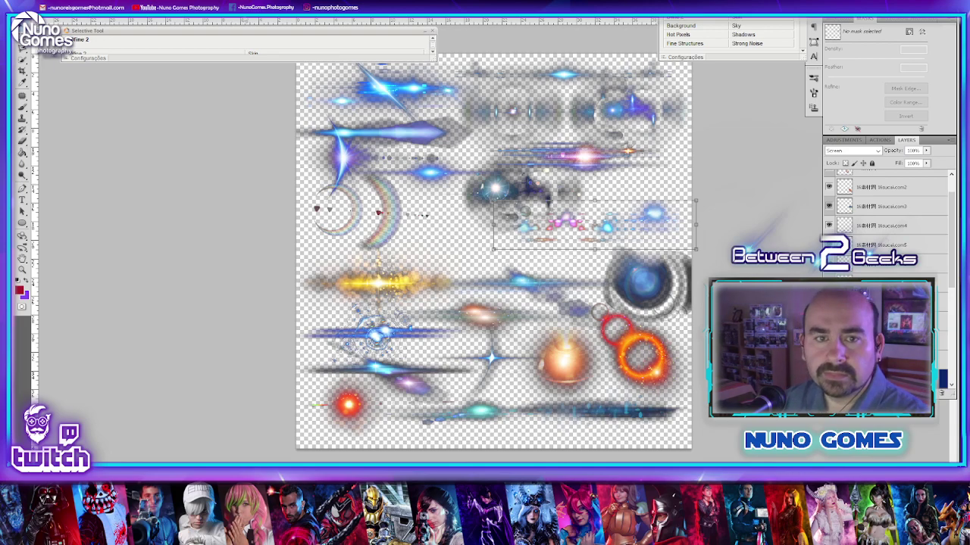
left_click_drag(249, 17, 60, 50)
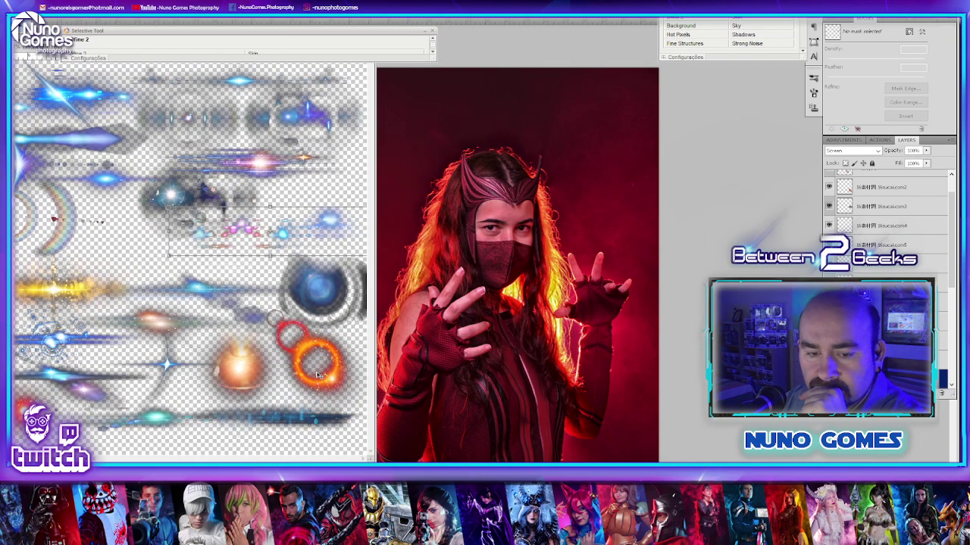
left_click_drag(322, 385, 560, 310)
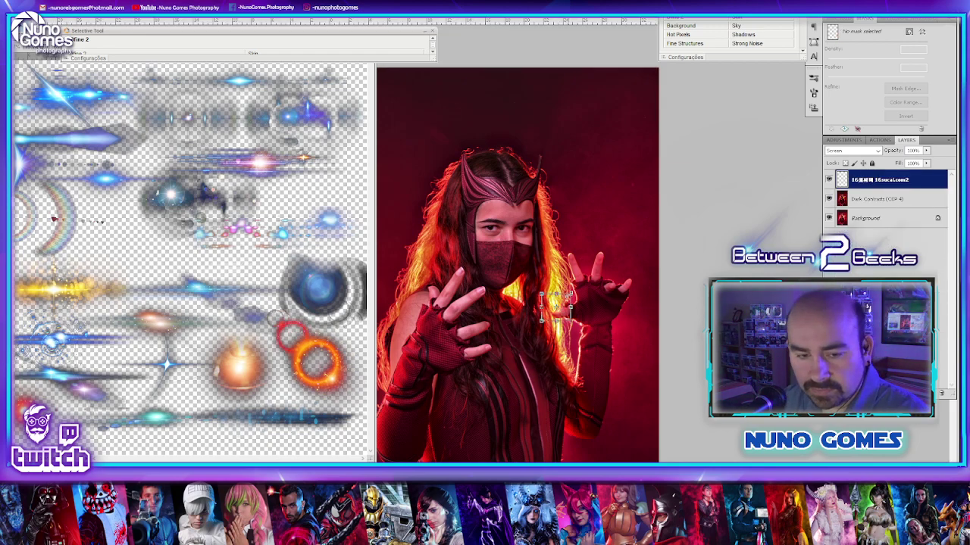
- Enlarge and rotate the fiery ring flare, placing its main ring around the raised hand with the smaller rings above it
left_click_drag(572, 294, 763, 115)
left_click_drag(636, 181, 584, 260)
left_click_drag(477, 184, 624, 182)
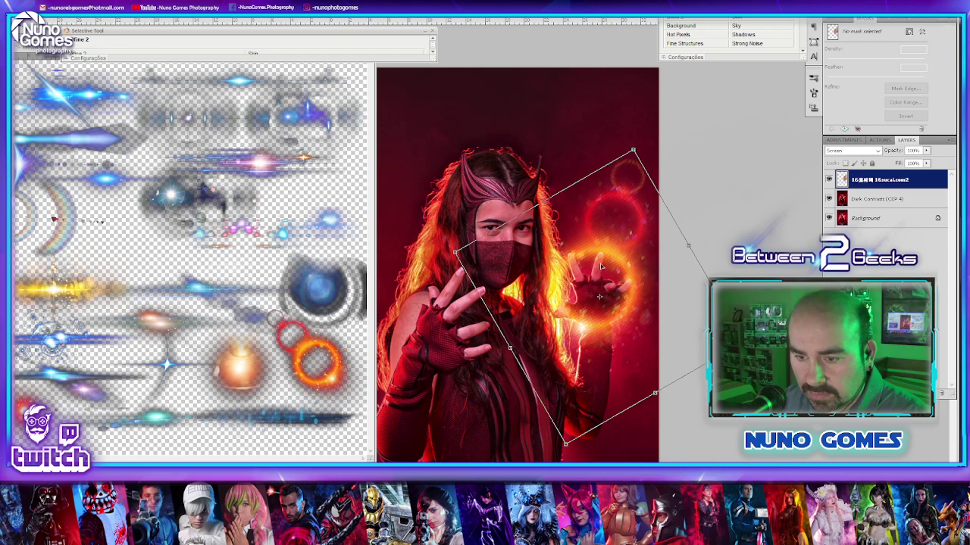
mouse_move(627, 277)
left_mouse_down()
mouse_move(627, 288)
mouse_move(627, 280)
left_mouse_up()
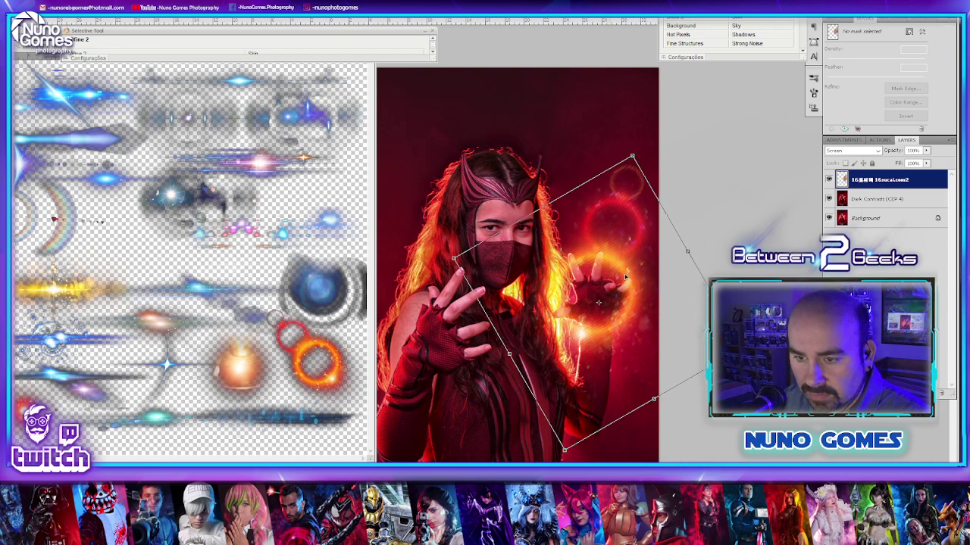
key("Return")
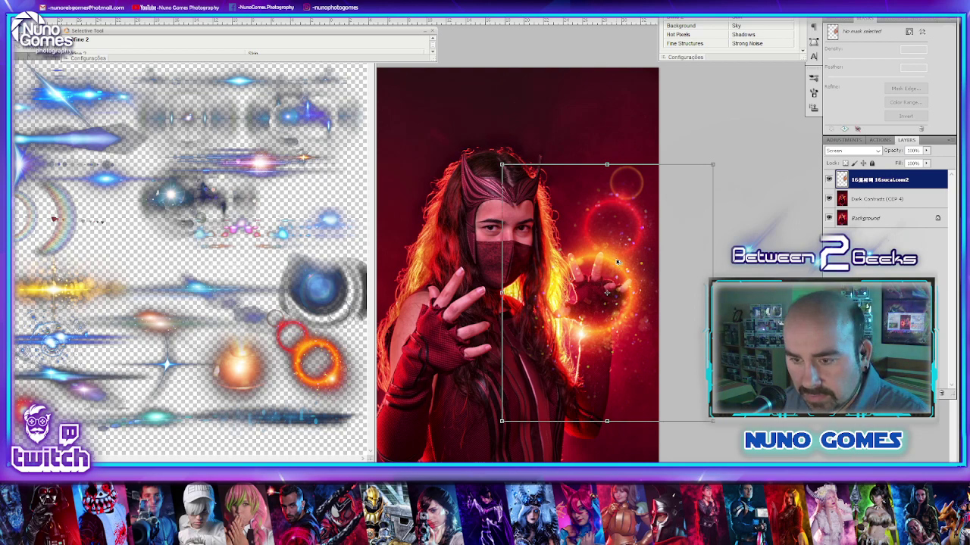
- Duplicate the fiery ring flare around the front hand, enlarging and rotating the copy so its smaller rings sit beside the hair
left_click_drag(619, 263, 476, 292)
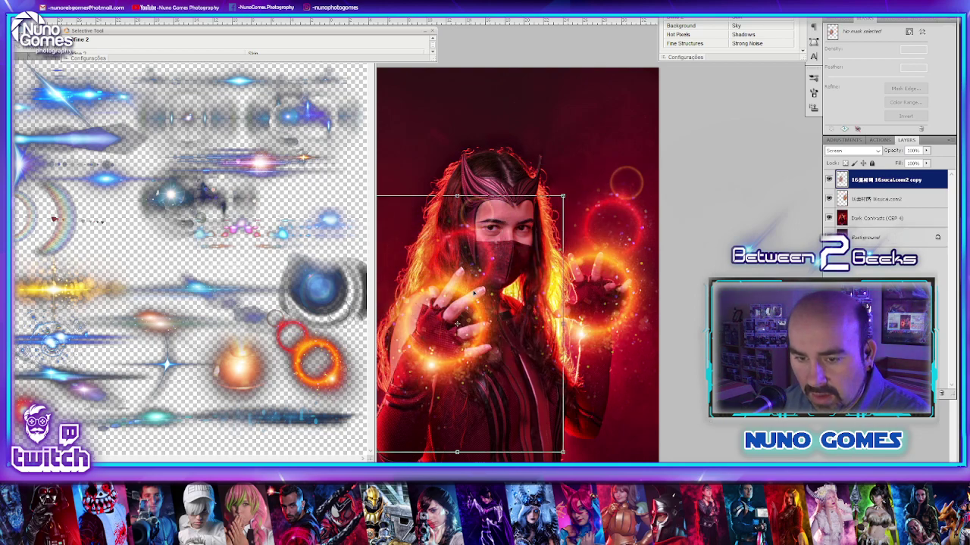
left_click_drag(538, 168, 475, 83)
left_click_drag(479, 276, 488, 308)
key("Return")
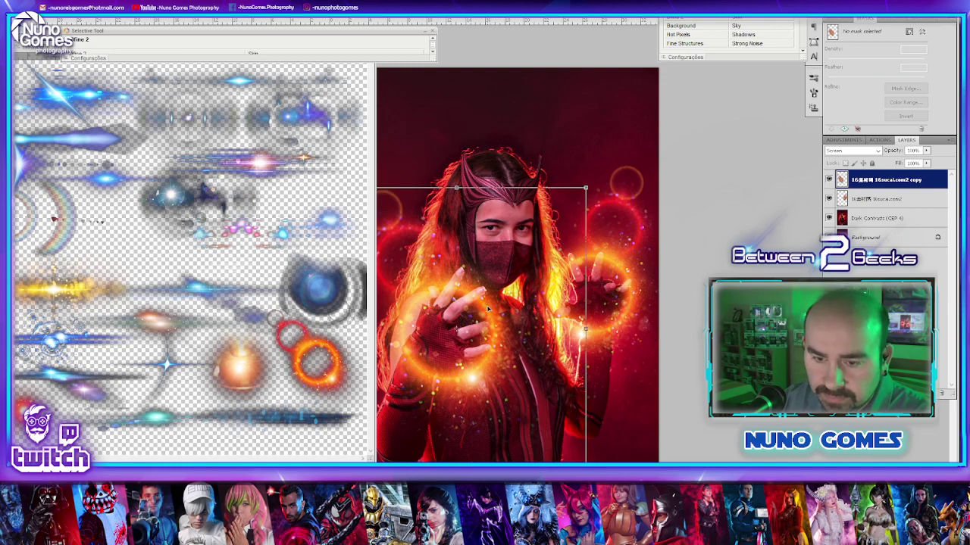
- Move the light-effects document back over the portrait and return to the portrait document
left_click(415, 101)
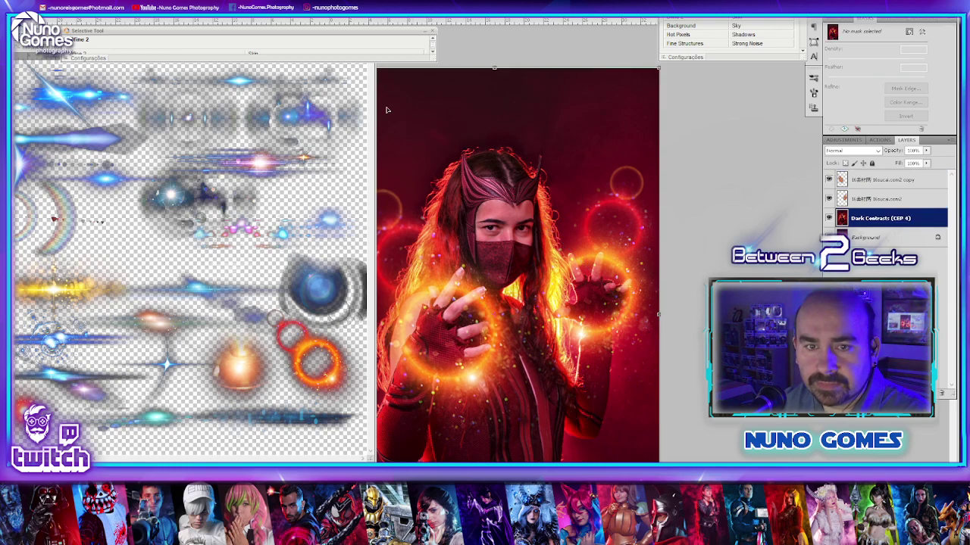
left_click(361, 104)
left_click_drag(30, 22, 244, 26)
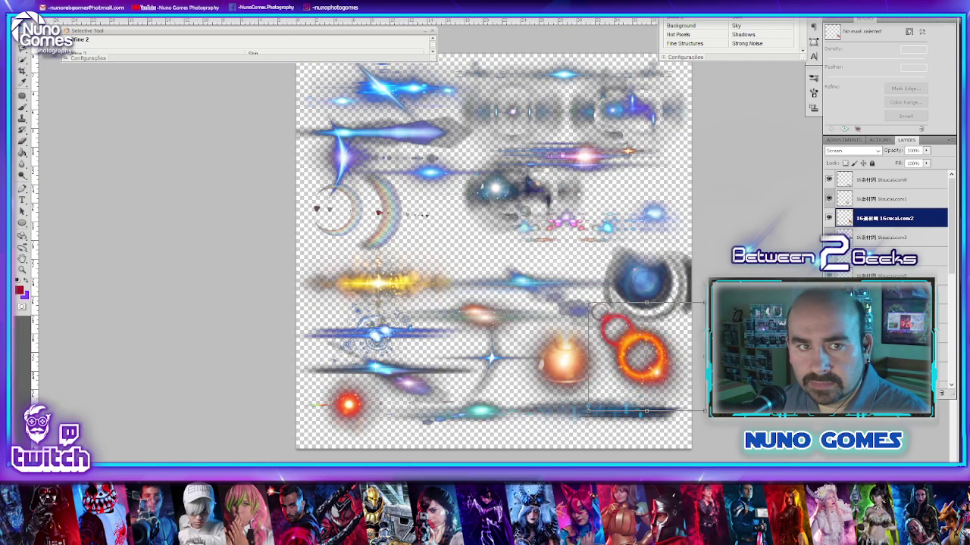
key("ctrl+Tab")
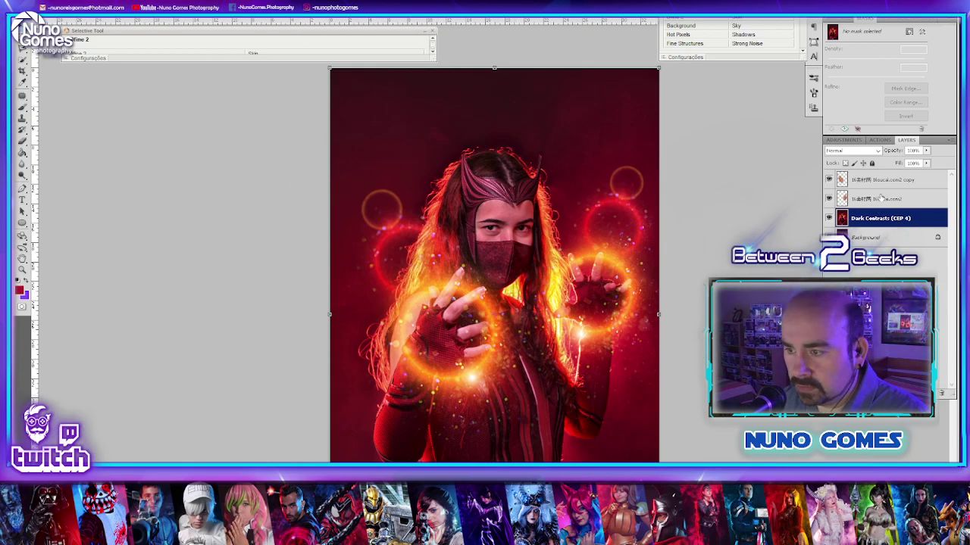
- Try the Screen, Lighten, Overlay and Normal blend modes on the copied ring flare layer around the front hand
left_click(878, 180)
left_click(866, 150)
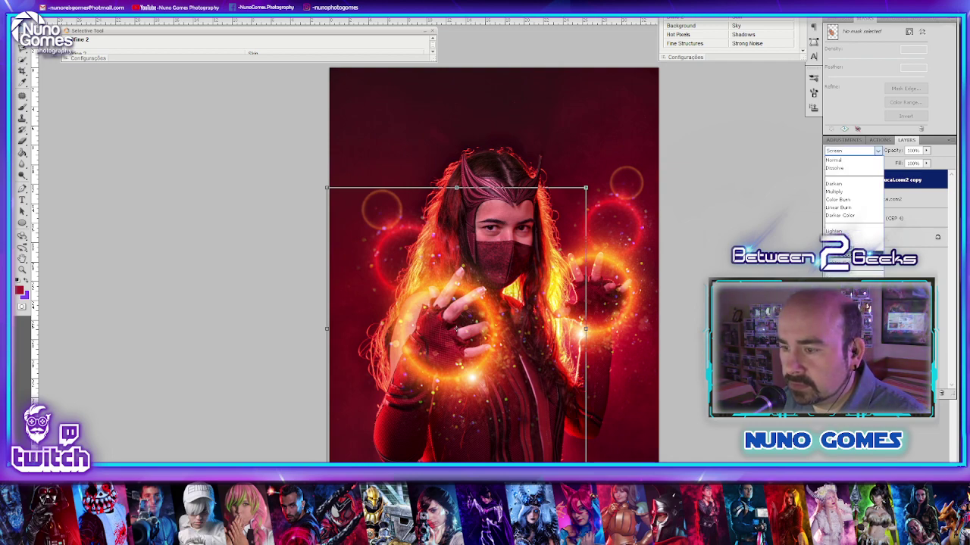
left_click(865, 241)
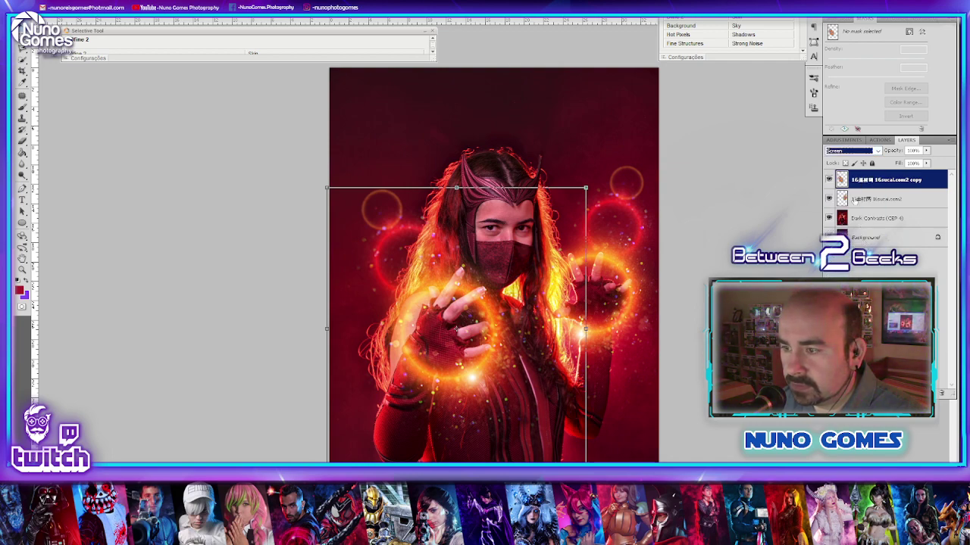
left_click(861, 152)
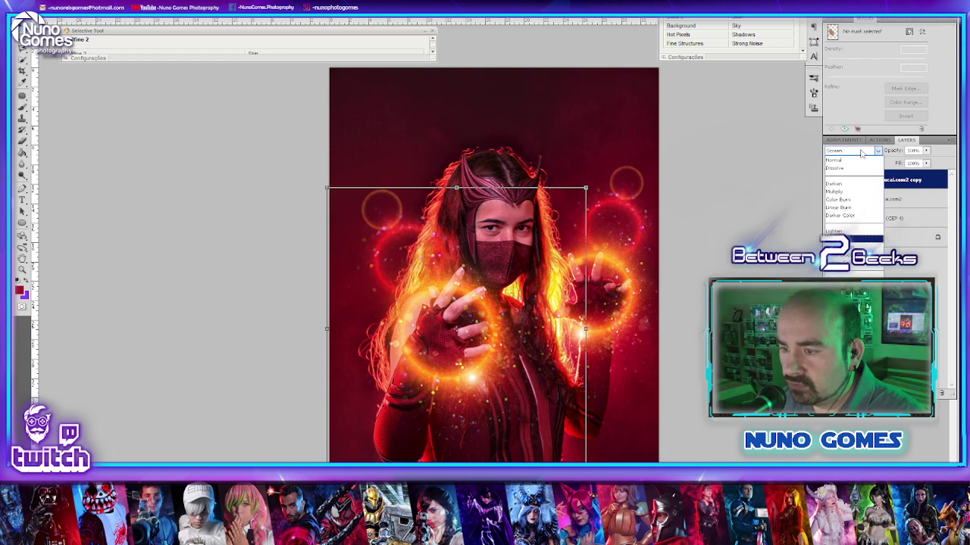
left_click(854, 231)
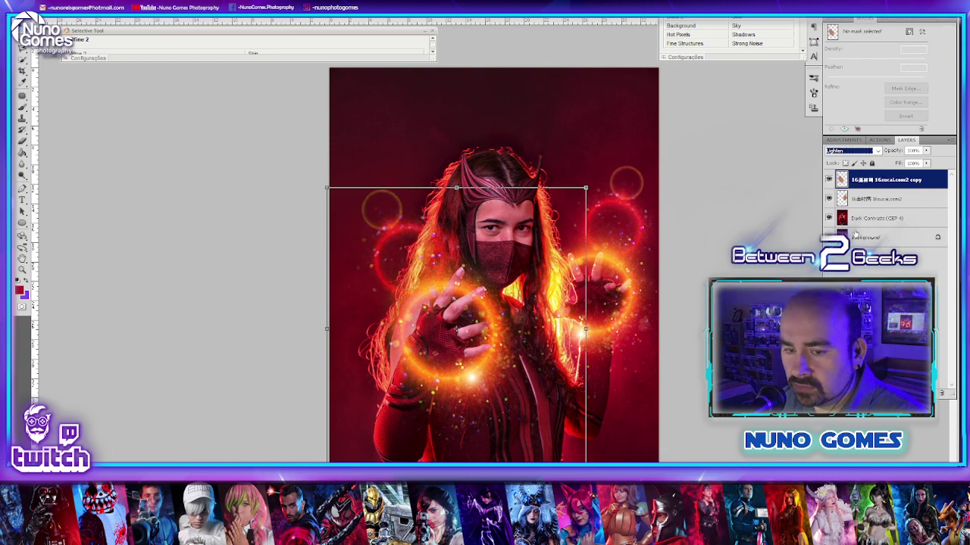
left_click(876, 151)
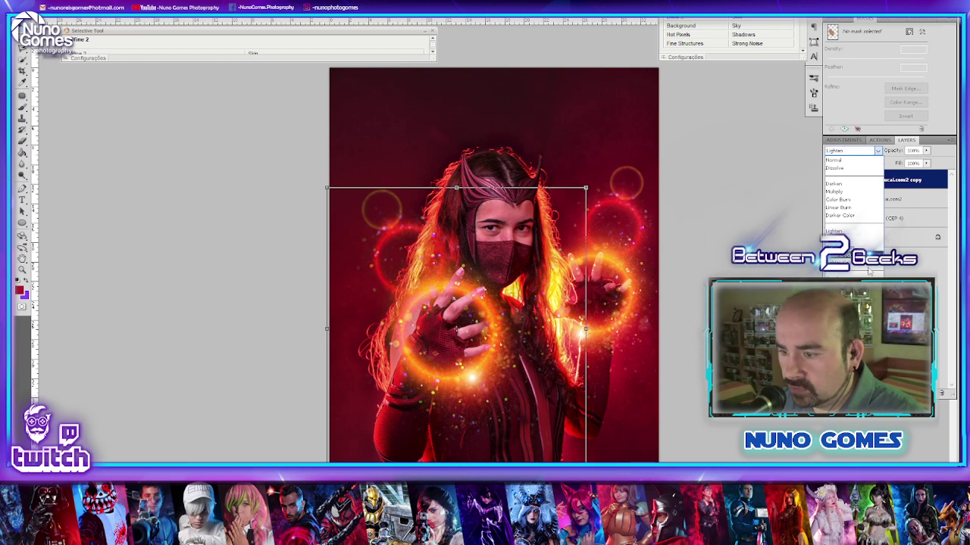
left_click(869, 272)
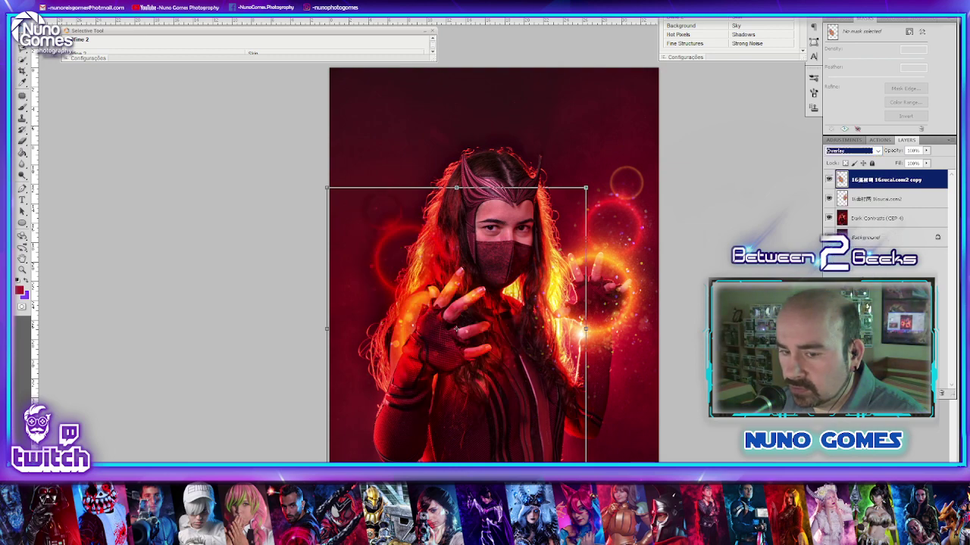
left_click(863, 151)
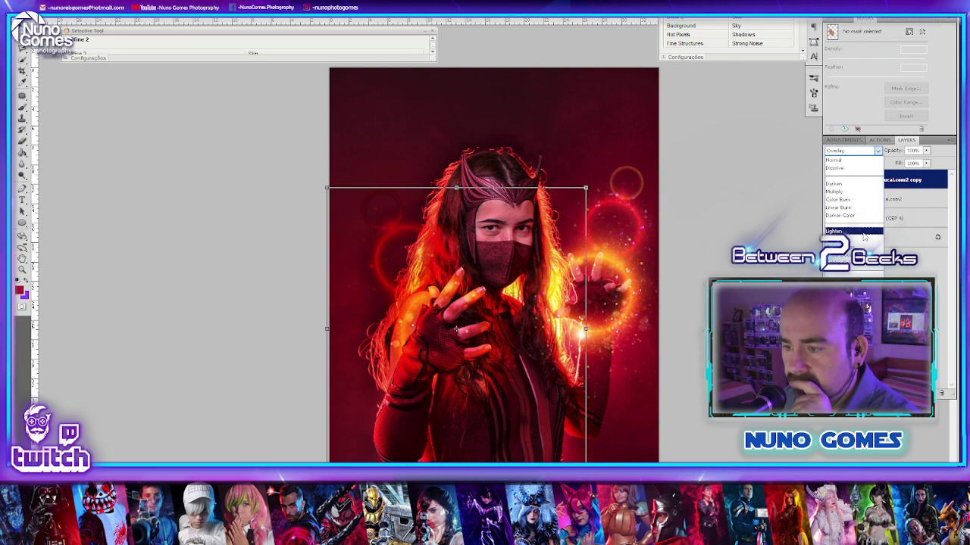
left_click(838, 160)
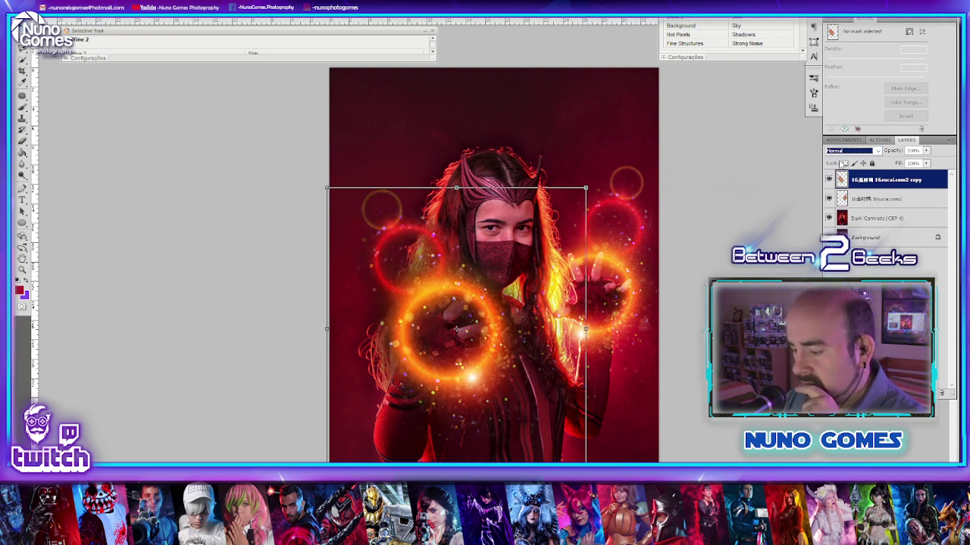
- Preview the remaining blend modes on the front hand's ring flare layer, going through Lighten, Lighter Color and Hard Light up to Divide
key("Down")
key("Down")
key("Down")
key("Down")
key("Down")
key("Down")
key("Down")
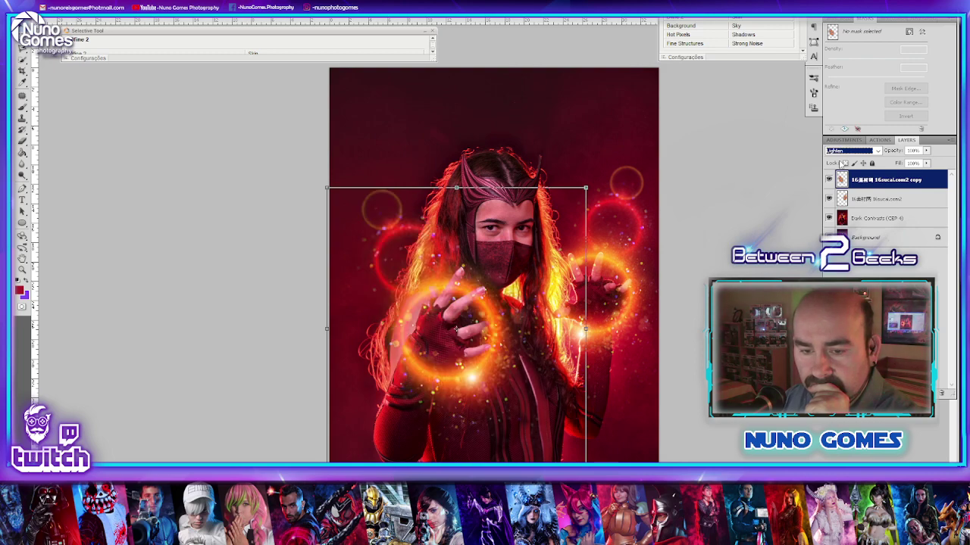
key("Down")
key("Down")
key("Down")
key("Down")
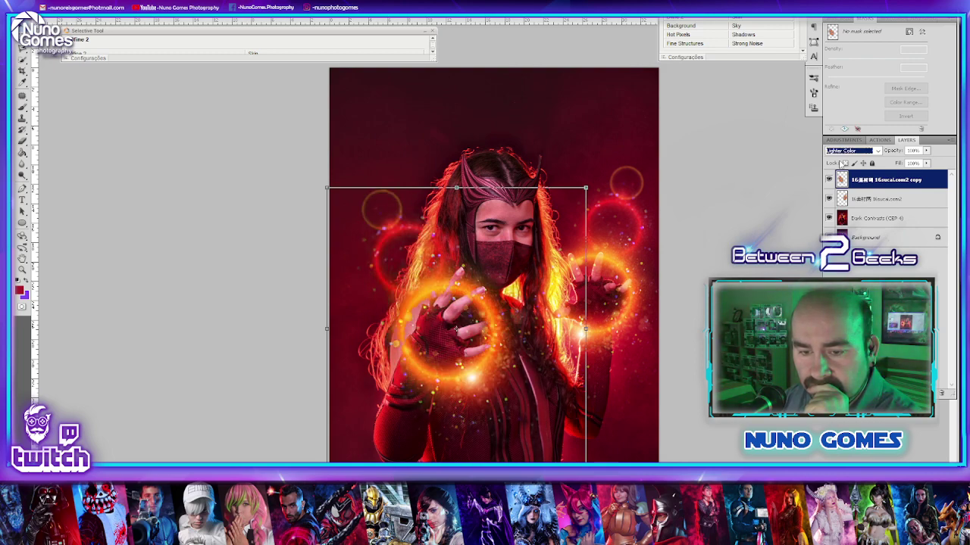
key("Up")
key("Down")
key("Down")
key("Down")
key("Down")
key("Down")
key("Down")
key("Down")
key("Down")
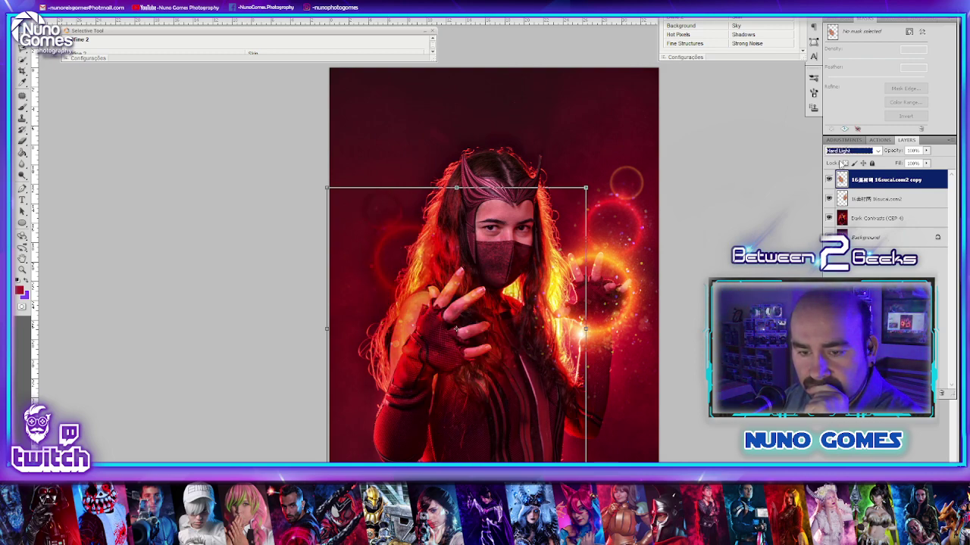
key("Down")
key("Down")
key("Down")
key("Down")
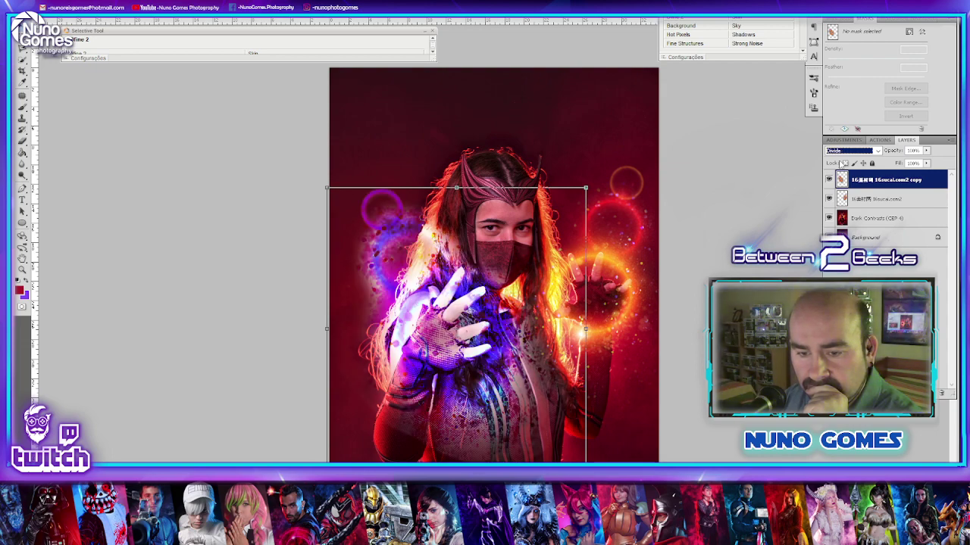
- Compare Soft Light and Lighter Color on the front hand's ring flare layer, and set its blend mode to Screen
key("Up")
key("Up")
key("Up")
key("Up")
key("Up")
key("Up")
key("Up")
key("Up")
key("Up")
key("Up")
key("Up")
key("Up")
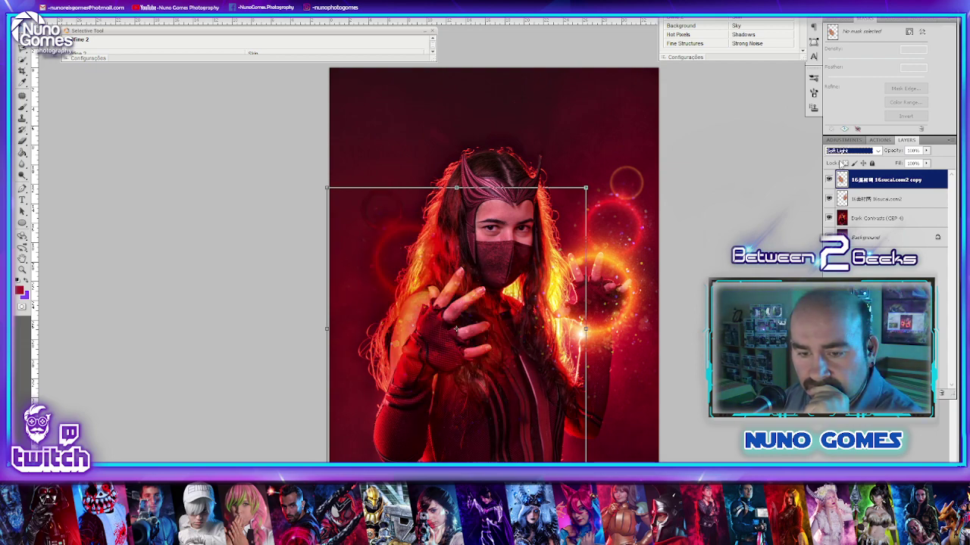
key("Down")
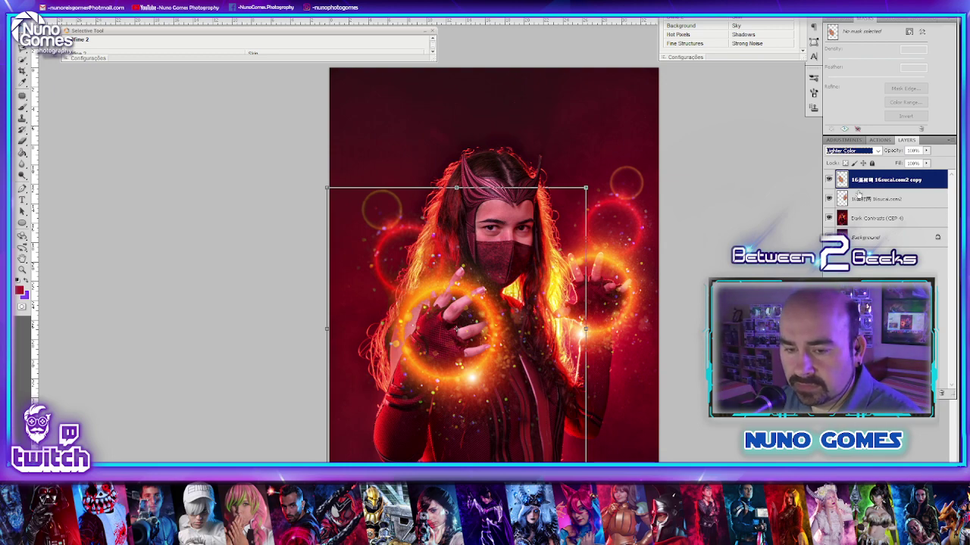
key("Up")
key("Up")
key("Up")
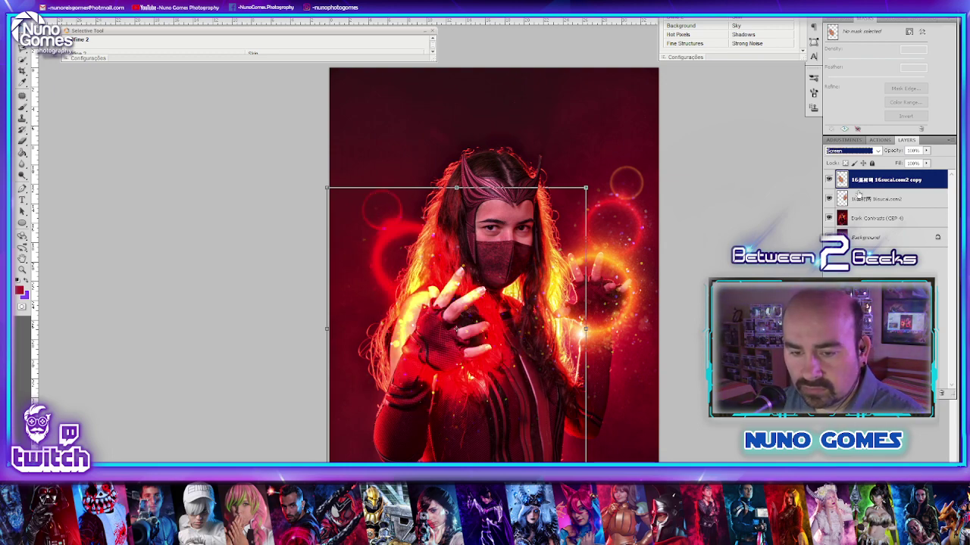
key("Up")
key("Down")
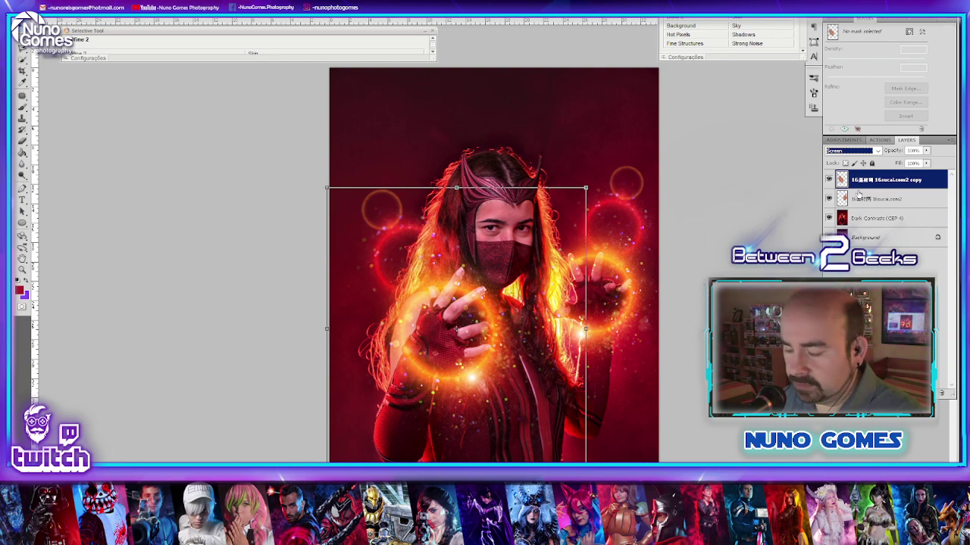
- Check the blend modes of both ring flare layers
left_click(871, 197)
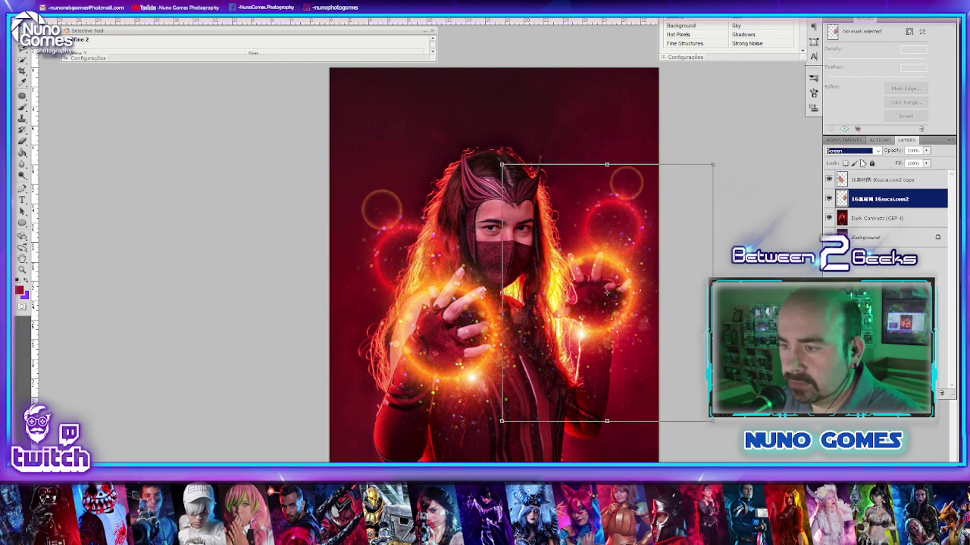
left_click(802, 231)
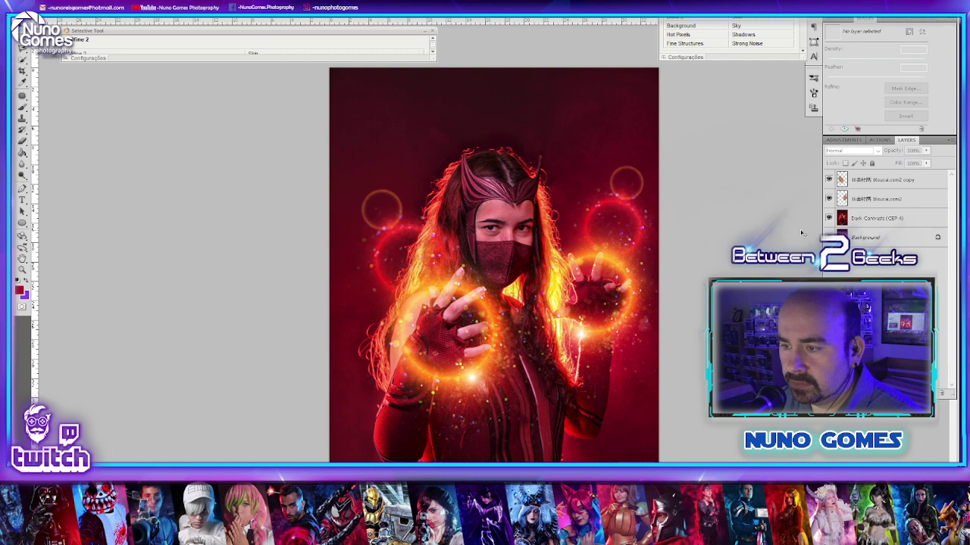
left_click(860, 197)
left_click(867, 180)
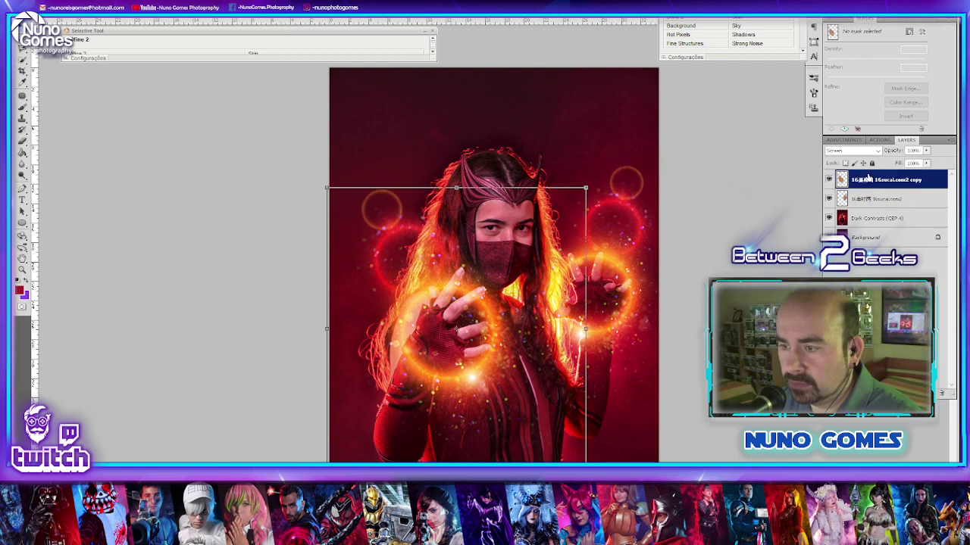
- Try to erase the ring flare over the raised hand's fingers with the Eraser tool
left_click(606, 260)
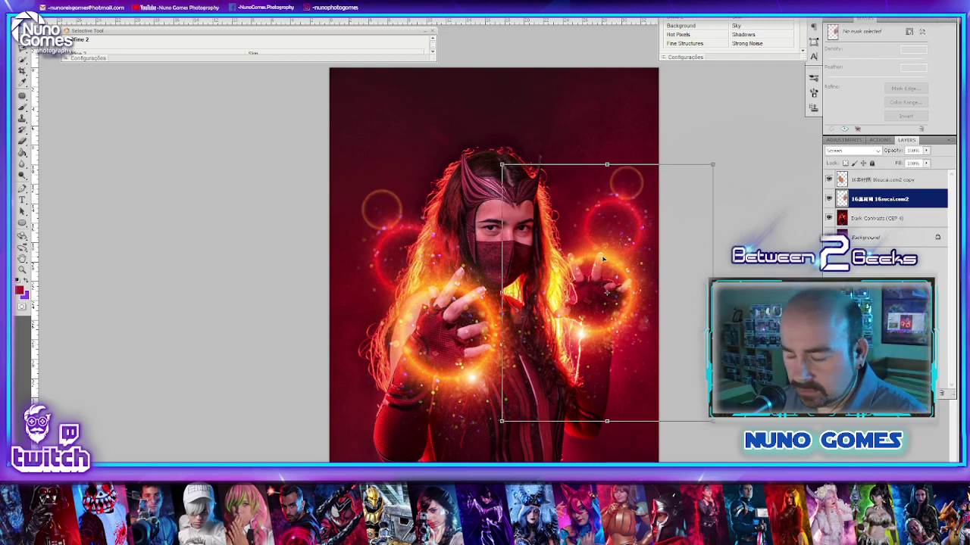
key("ctrl+plus")
key("ctrl+plus")
key("ctrl+plus")
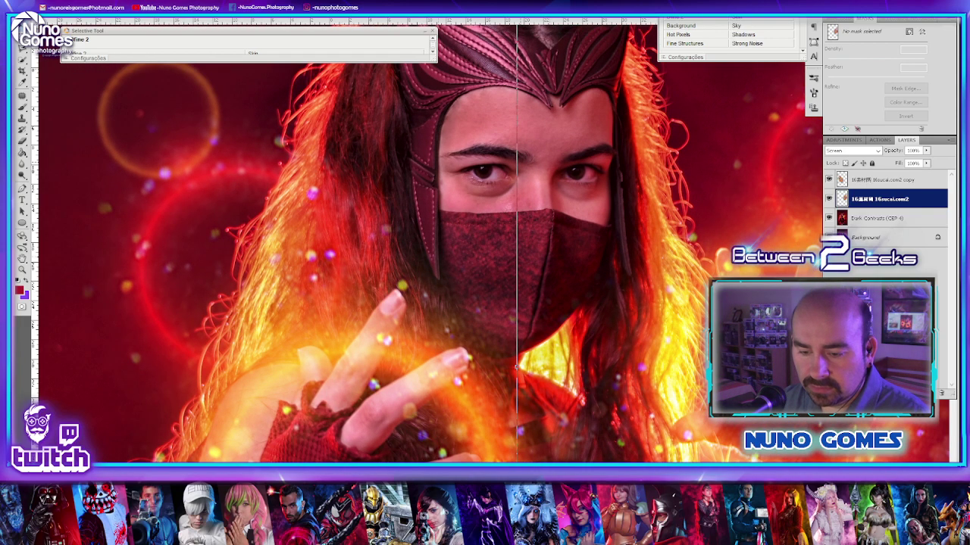
left_click_drag(644, 303, 360, 296)
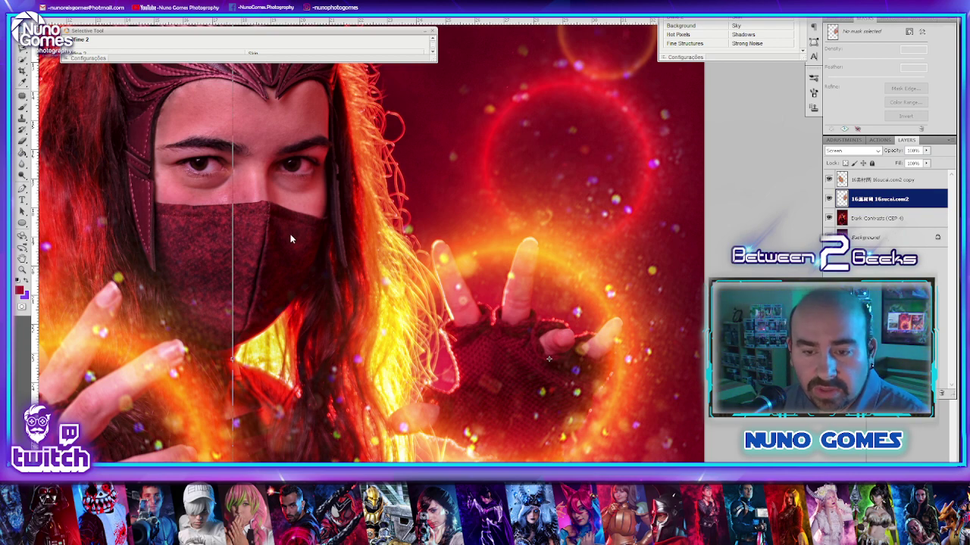
left_click(22, 141)
left_click(61, 18)
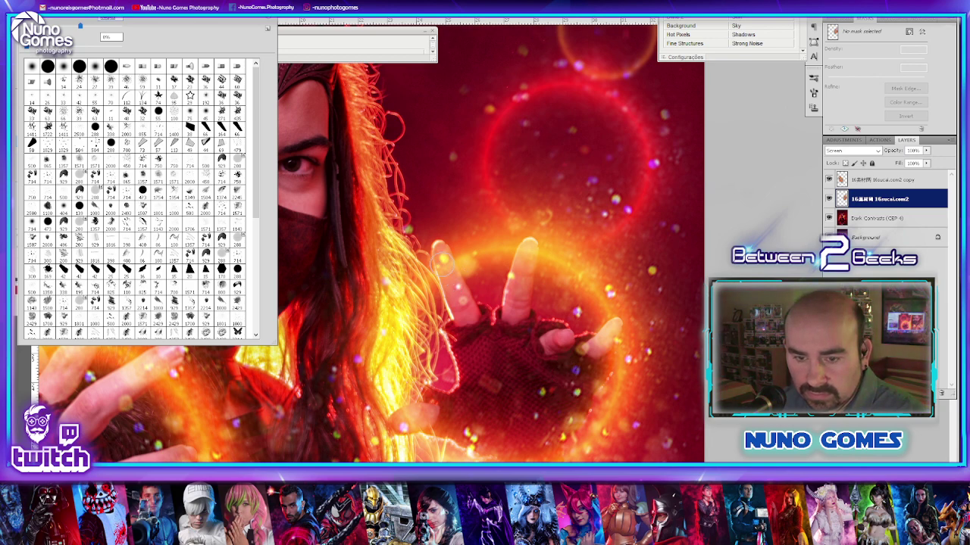
left_click(444, 263)
key("ctrl+z")
- Hide and reshow the original ring flare layer to check which hand it covers
key("alt+bracketright")
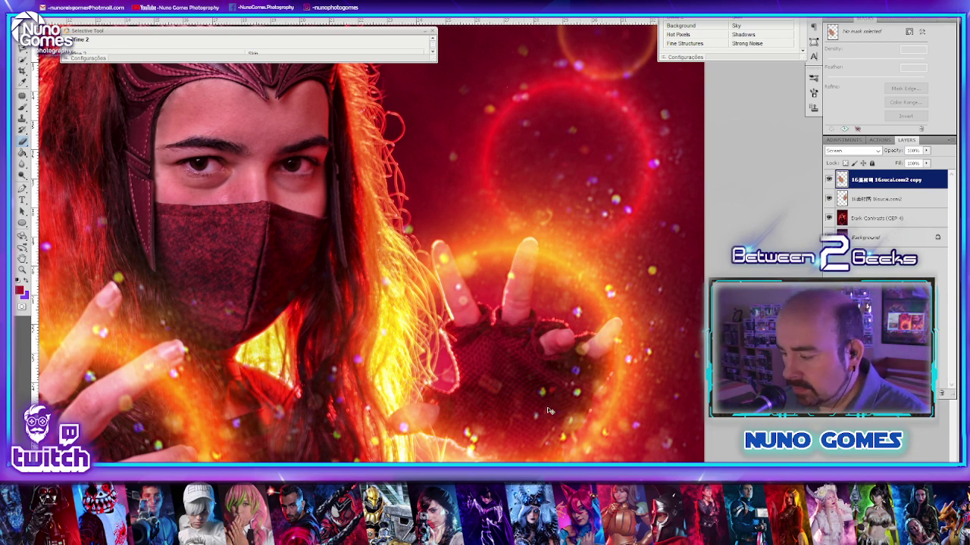
key("ctrl+minus")
key("ctrl+minus")
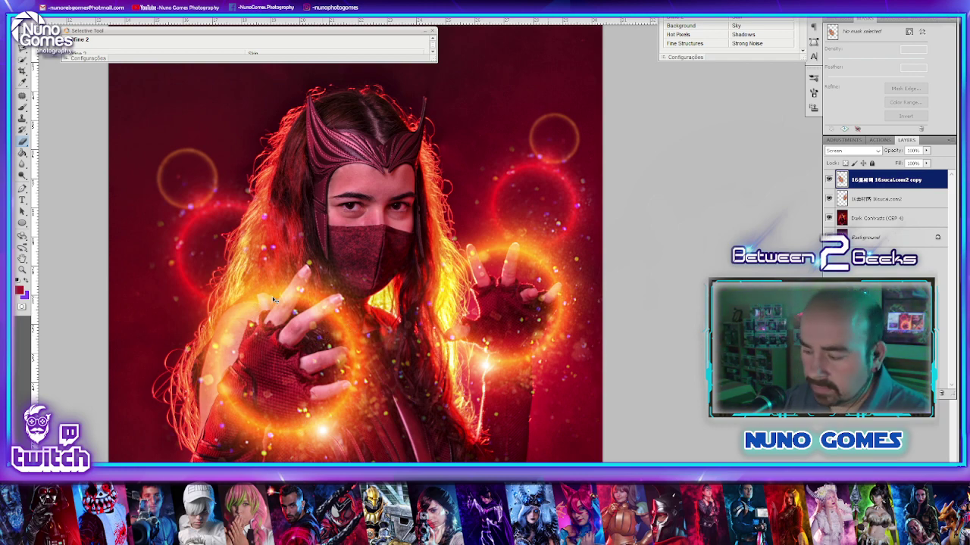
key("ctrl+plus")
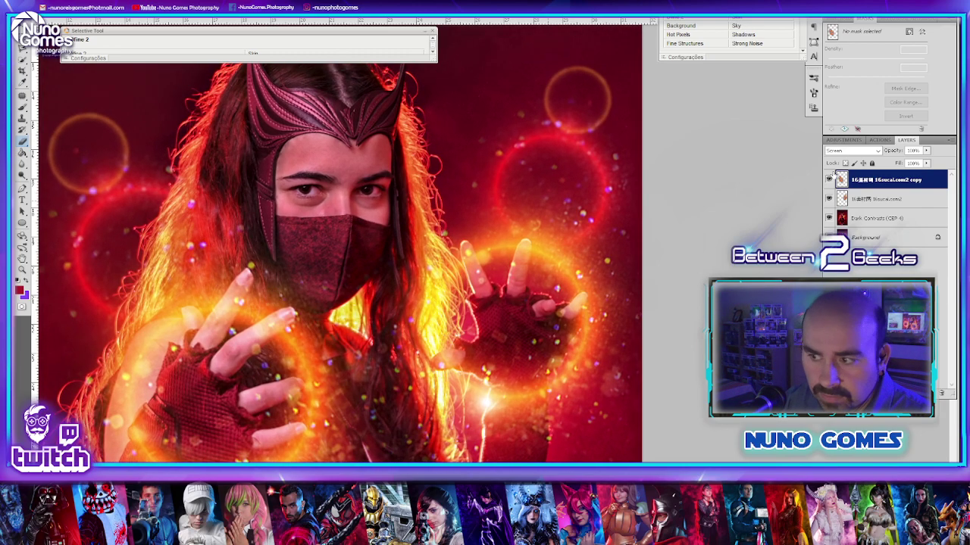
left_click(862, 196)
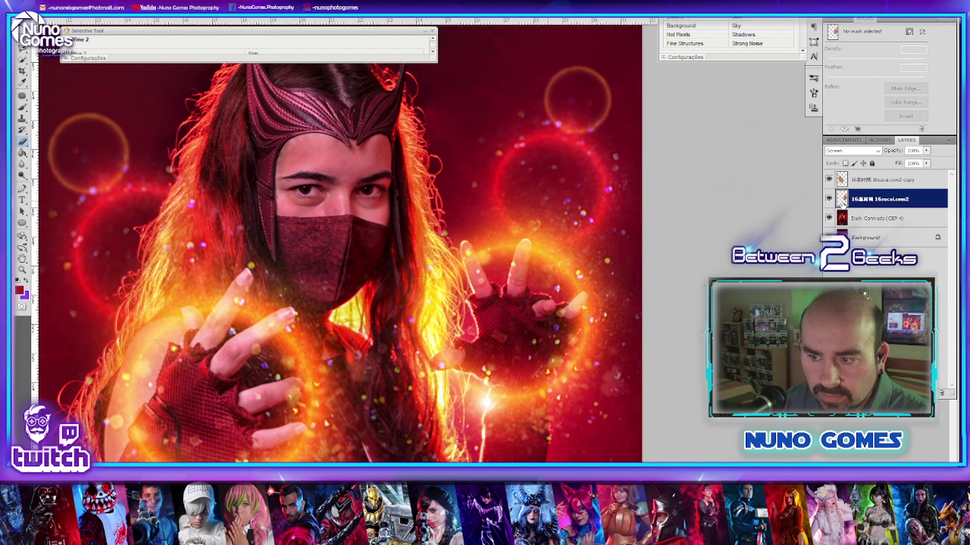
left_click(828, 199)
left_click(828, 199)
- Erase parts of the copied ring flare layer over the front hand's thumb, fingers and glove so they stand in front of the glow
left_click(854, 179)
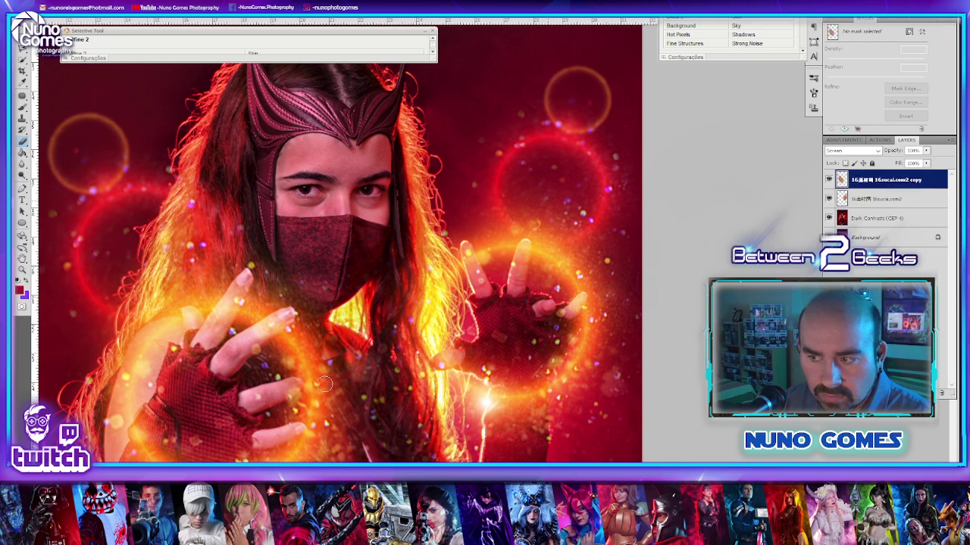
scroll(323, 383, "up", 2)
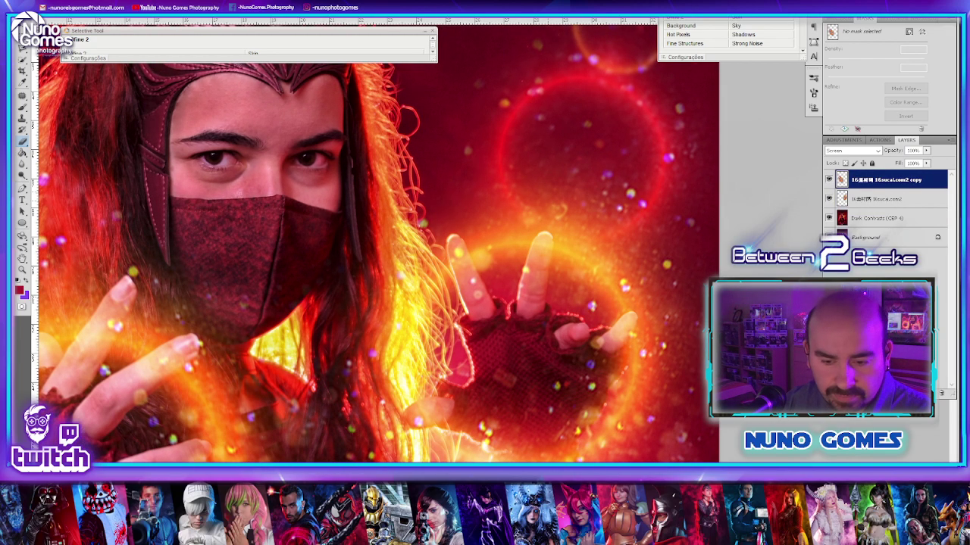
left_click_drag(190, 428, 451, 294)
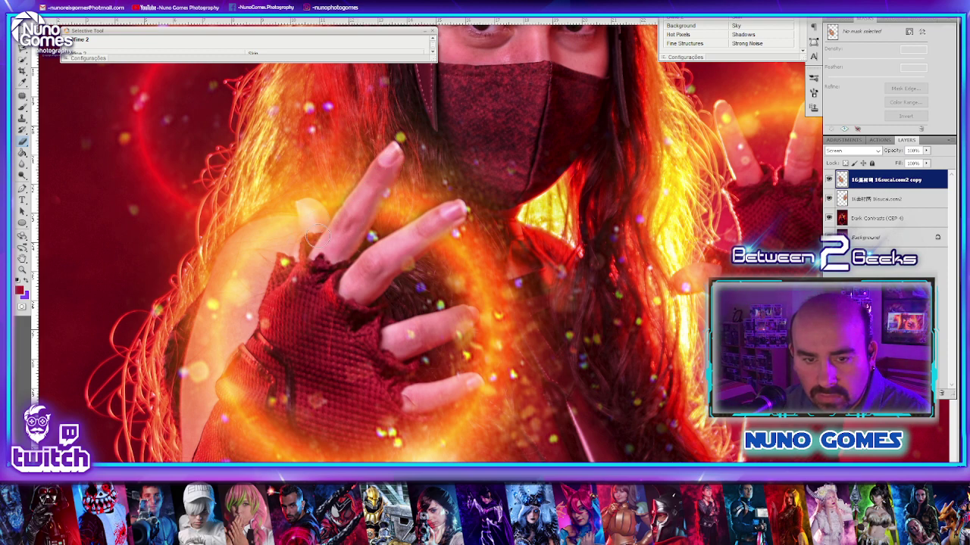
mouse_move(307, 210)
left_mouse_down()
mouse_move(321, 259)
mouse_move(313, 228)
mouse_move(306, 273)
mouse_move(343, 319)
left_mouse_up()
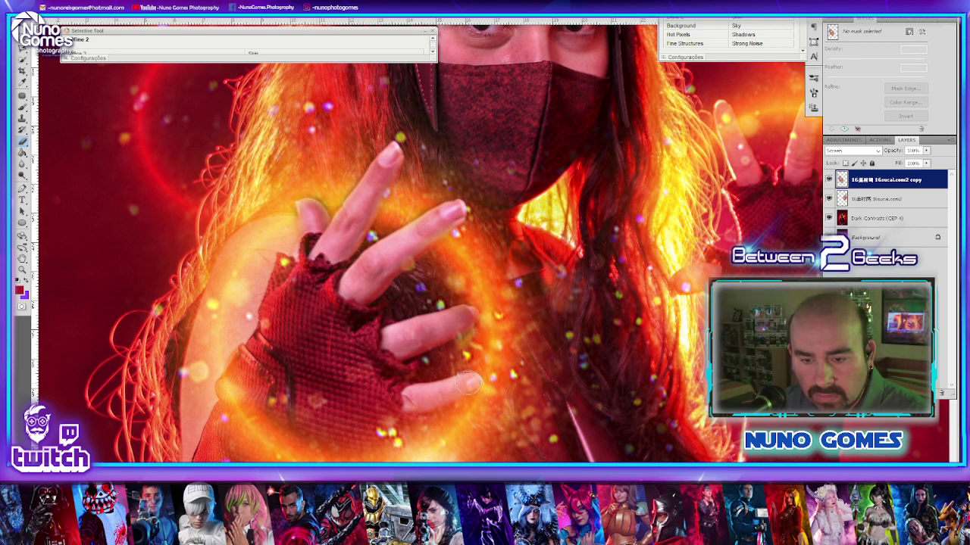
mouse_move(470, 384)
left_mouse_down()
mouse_move(370, 404)
mouse_move(439, 382)
mouse_move(449, 368)
mouse_move(433, 362)
mouse_move(366, 427)
left_mouse_up()
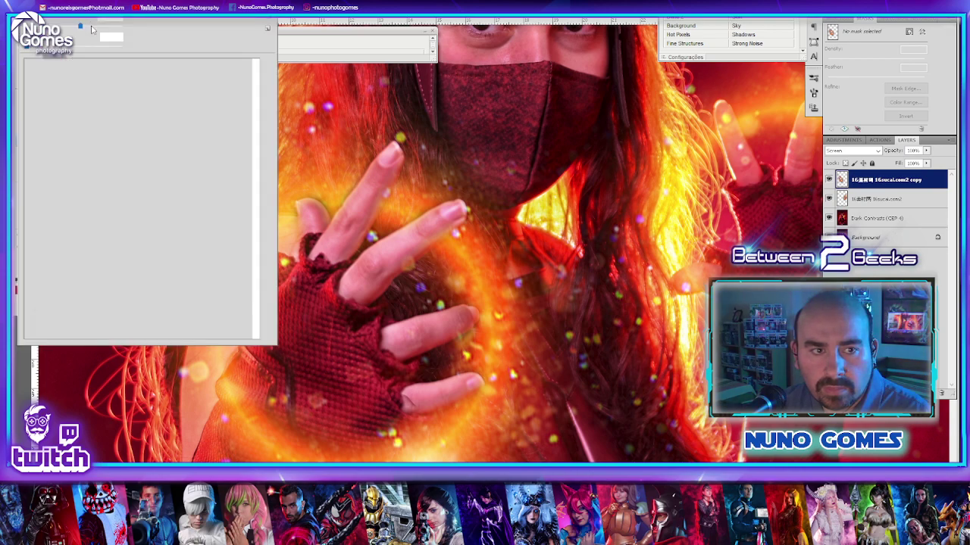
left_click(320, 377)
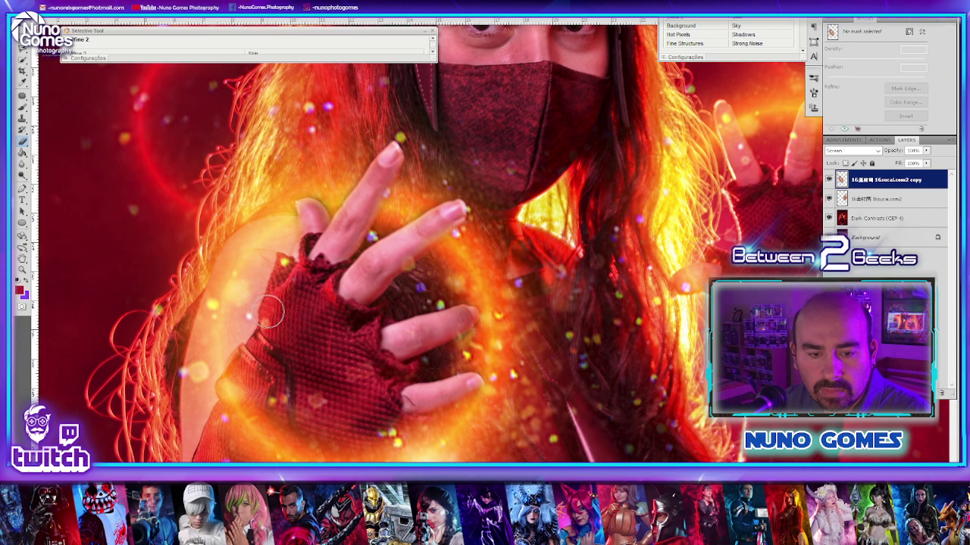
mouse_move(266, 311)
left_mouse_down()
mouse_move(272, 390)
mouse_move(363, 430)
mouse_move(402, 396)
left_mouse_up()
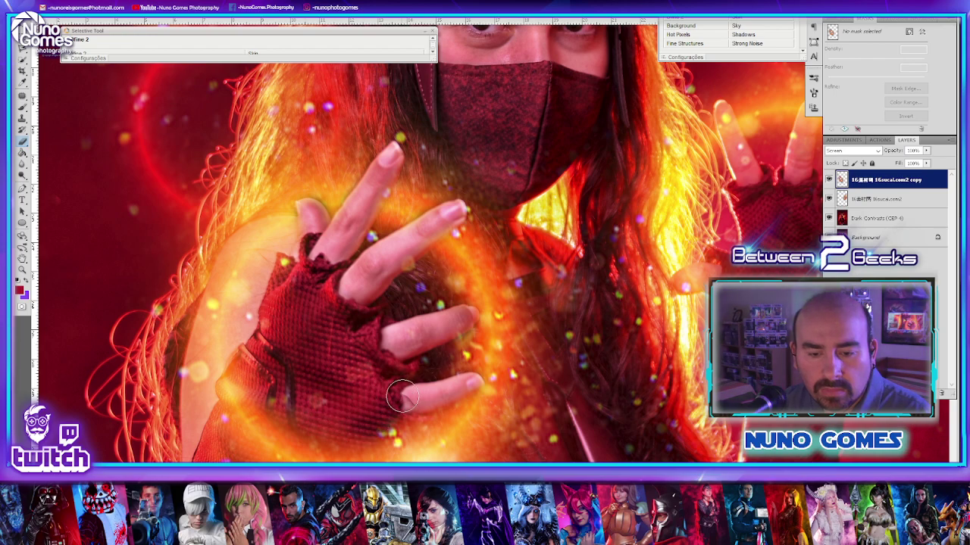
- Copy the red glowing orb flare from the flare sheet above the Dark Contrasts layer and place it over the raised hand's palm
left_click(878, 218)
scroll(492, 136, "up", 5)
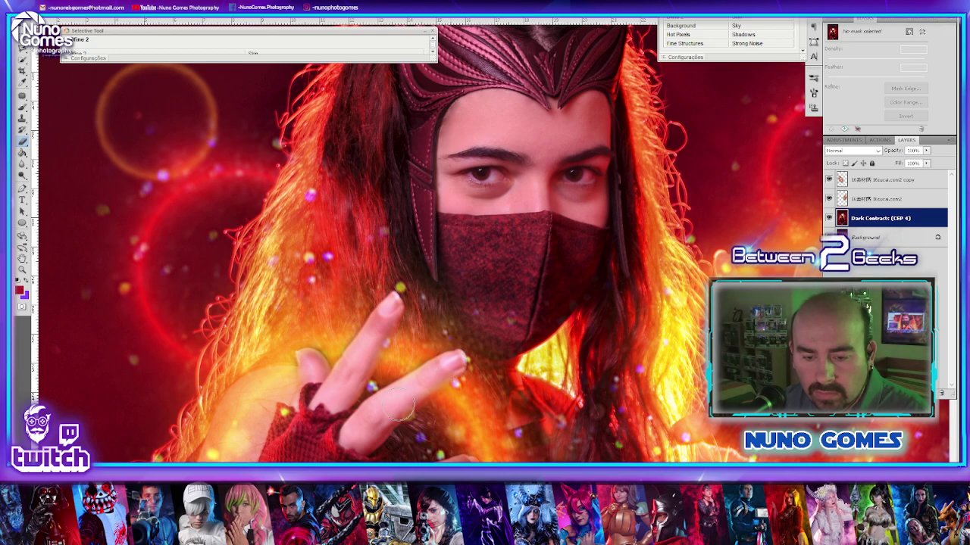
scroll(343, 452, "down", 5)
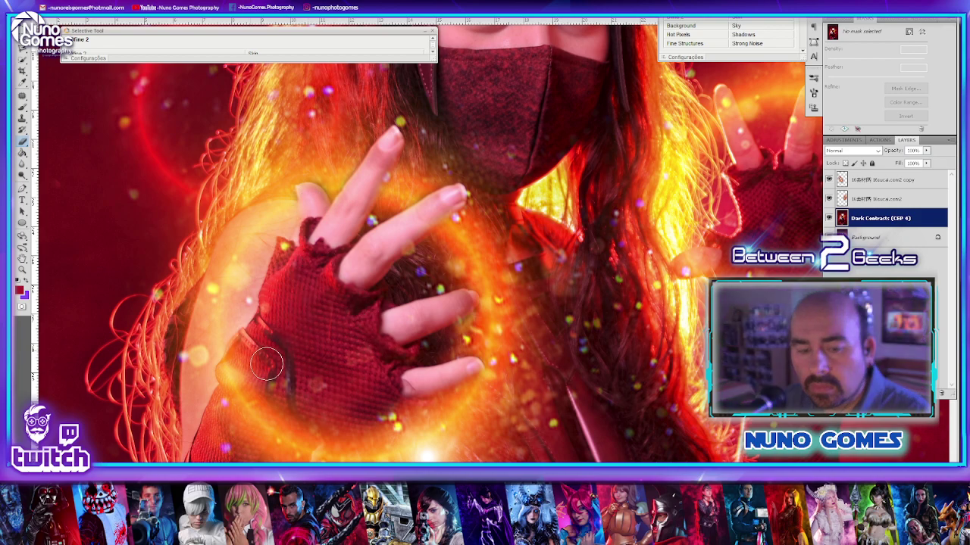
key("ctrl+minus")
key("ctrl+minus")
key("ctrl+minus")
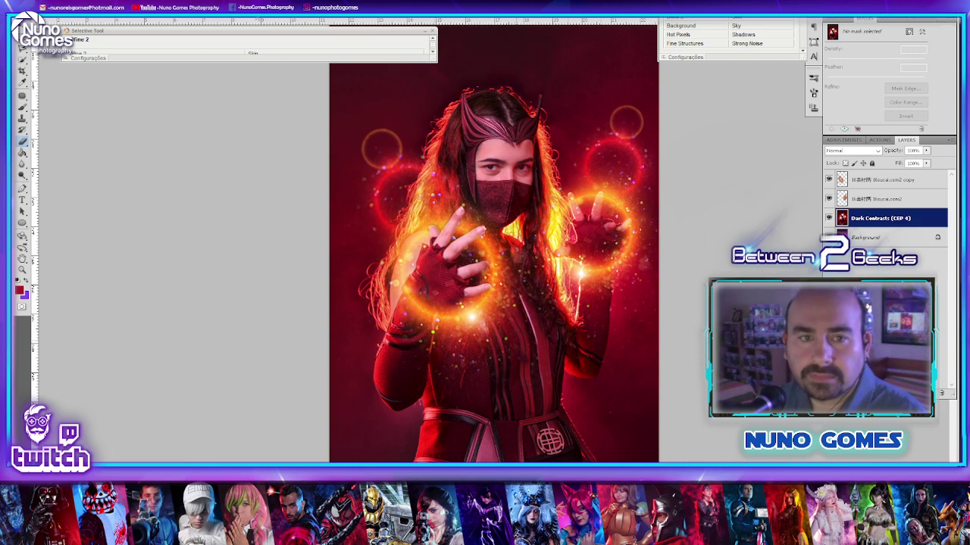
key("ctrl+Tab")
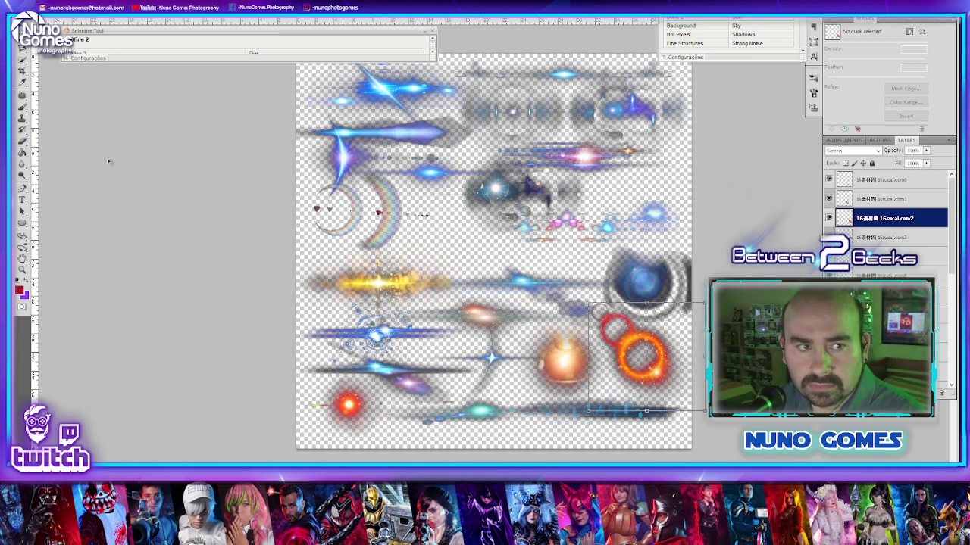
left_click(351, 406)
left_click_drag(353, 405, 821, 6)
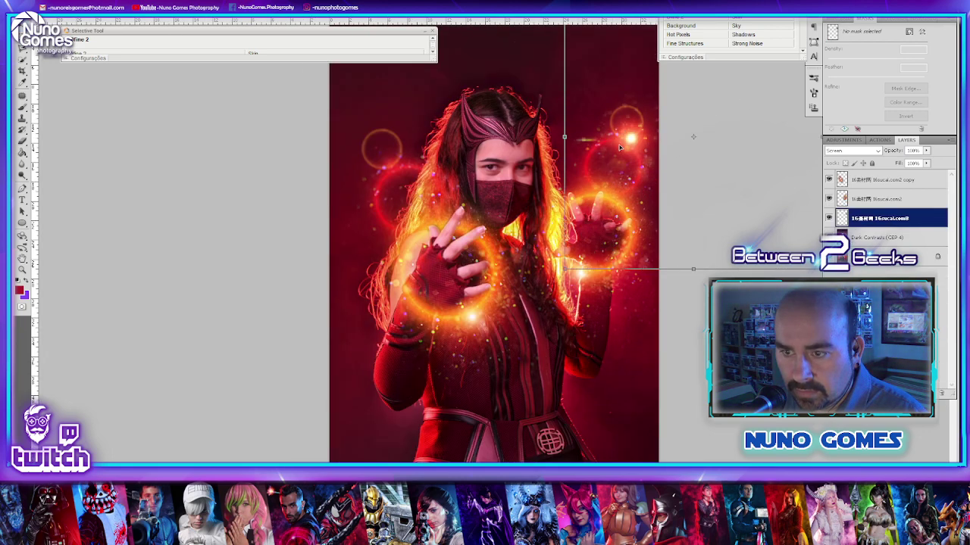
left_click_drag(620, 148, 593, 243)
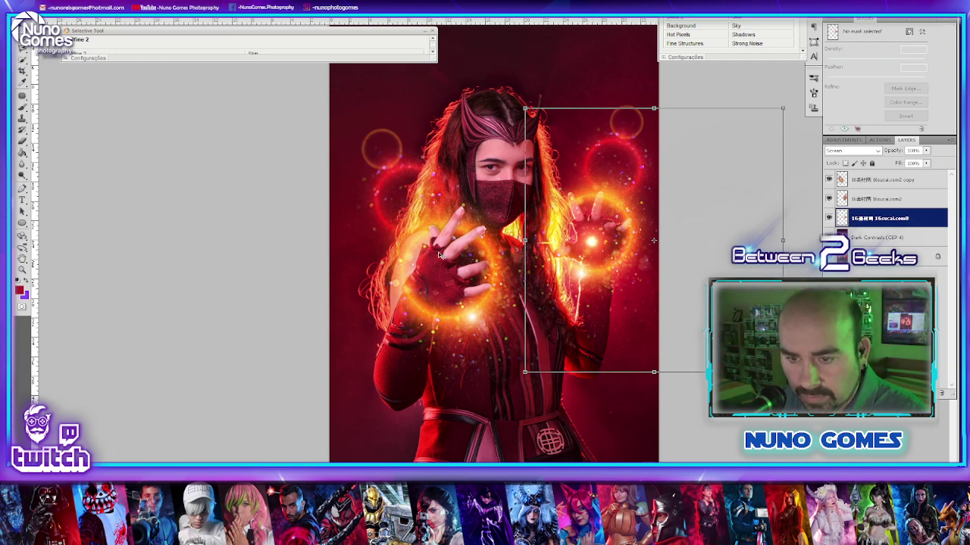
left_click(866, 288)
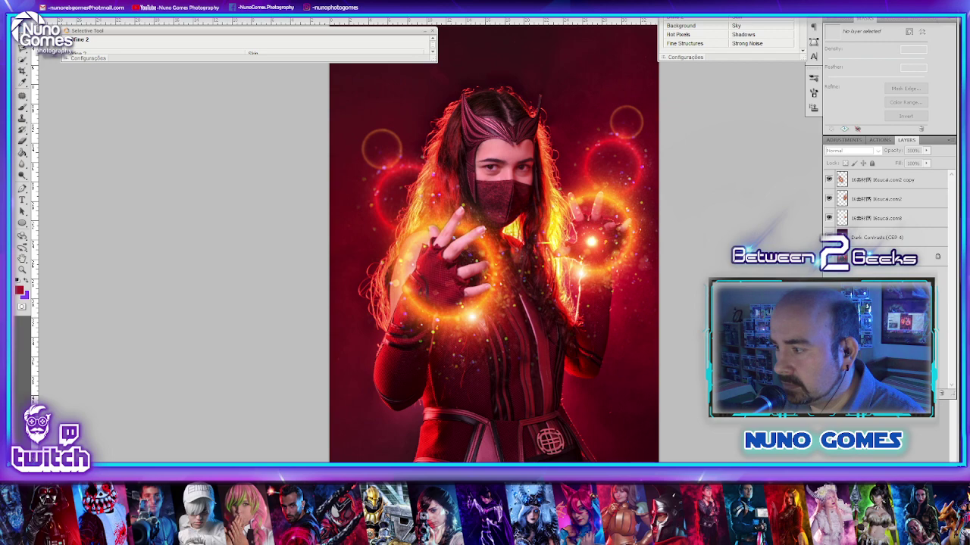
- Expand the Powers group in the other layered composite and look through its Layer 13 copies for a light effect
key("ctrl+Tab")
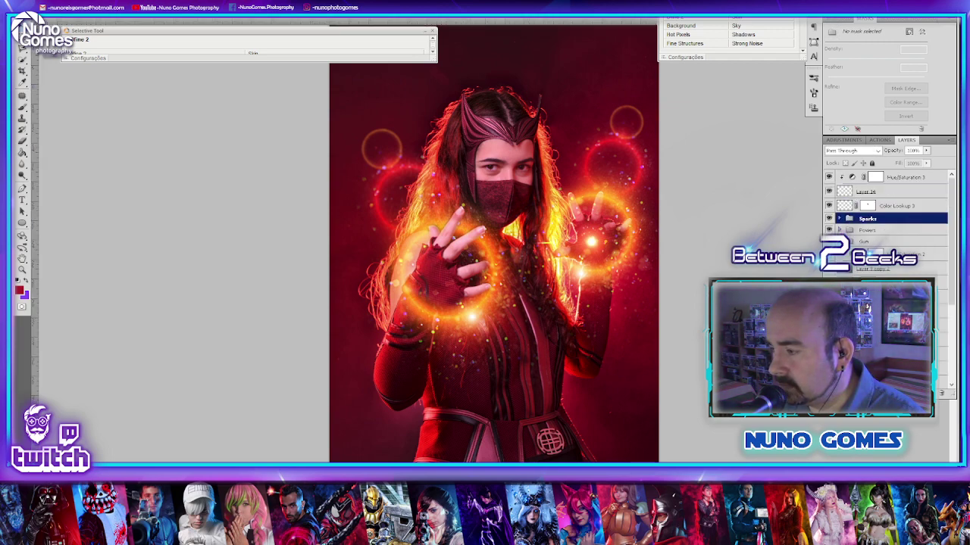
left_click(868, 230)
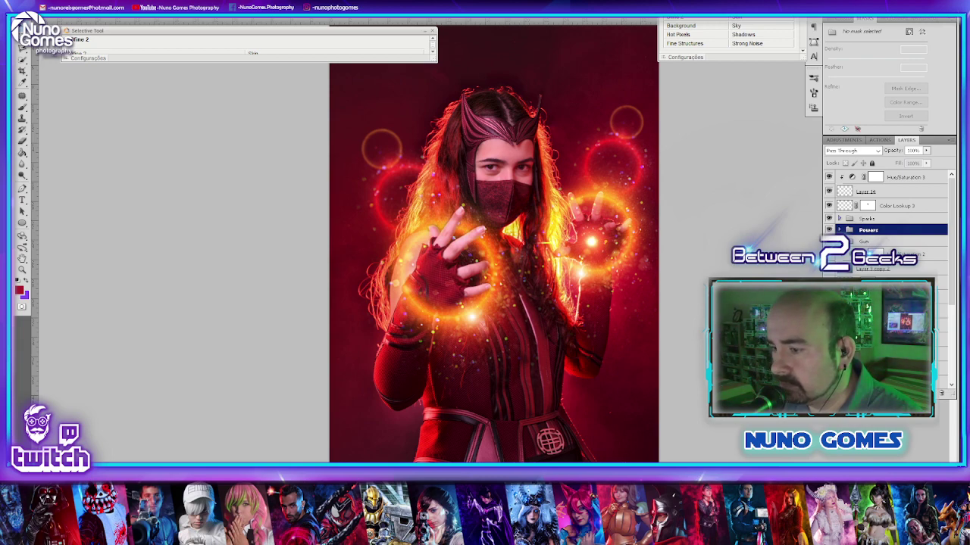
left_click(839, 230)
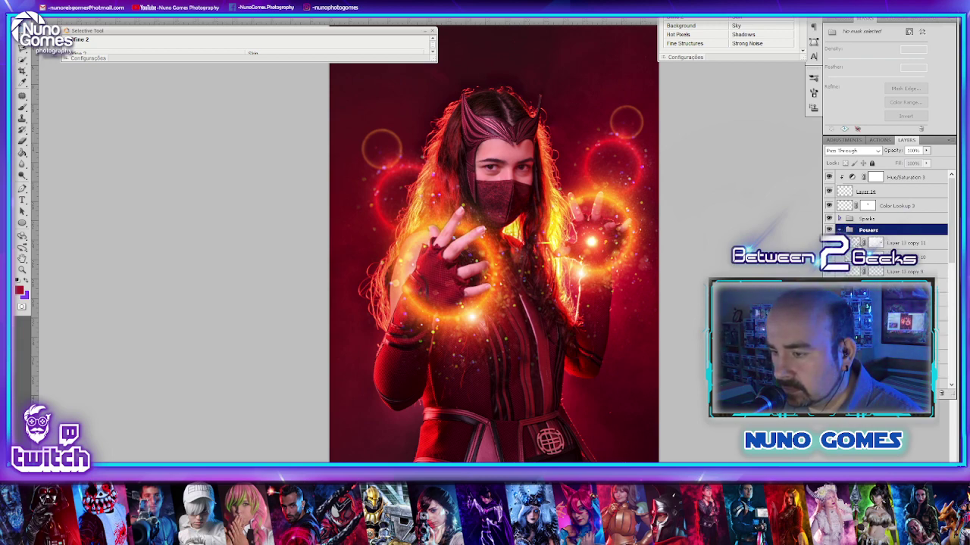
left_click(931, 242)
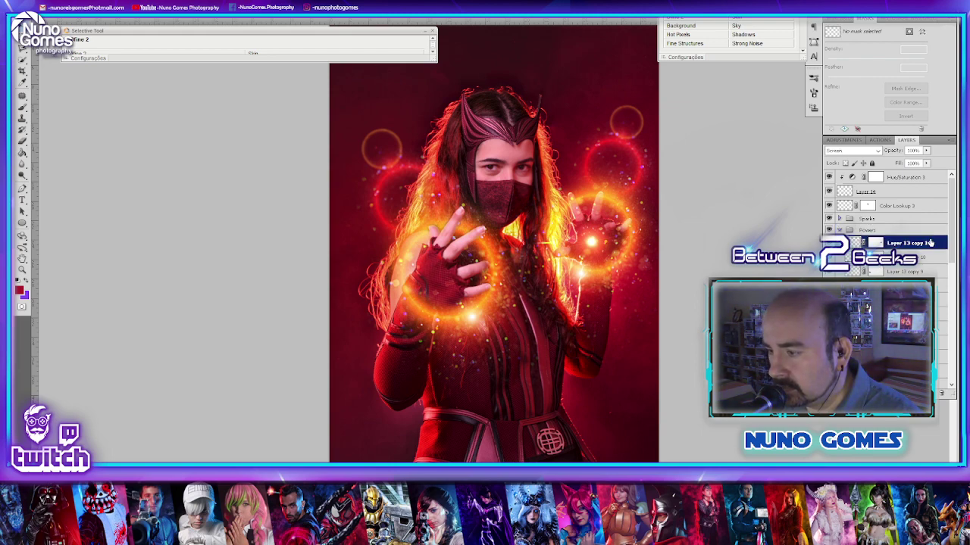
left_click(931, 257)
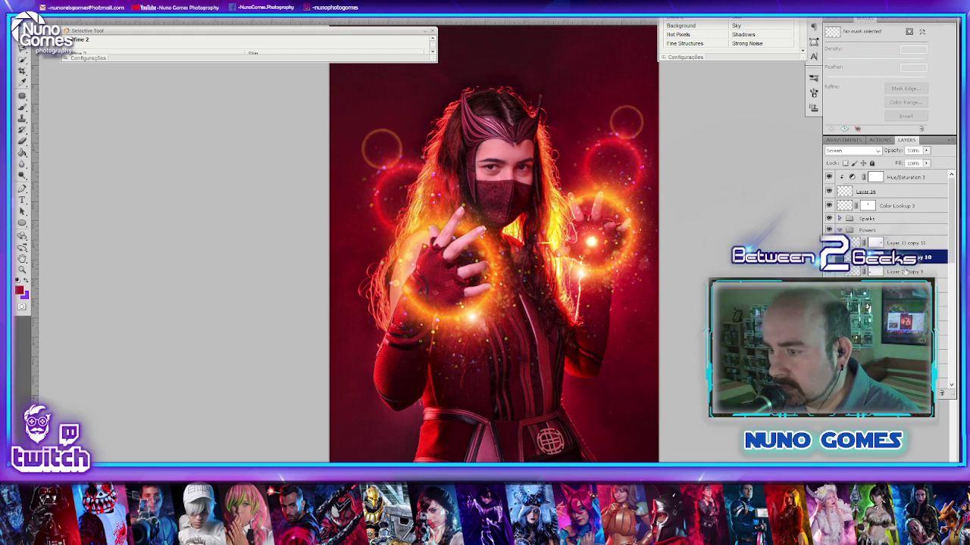
left_click(931, 271)
left_click(939, 285)
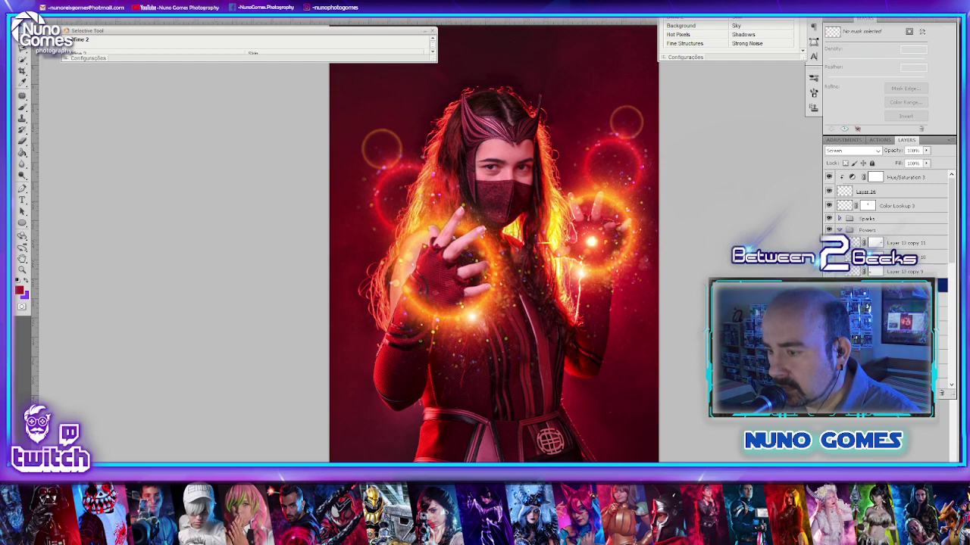
scroll(887, 228, "down", 5)
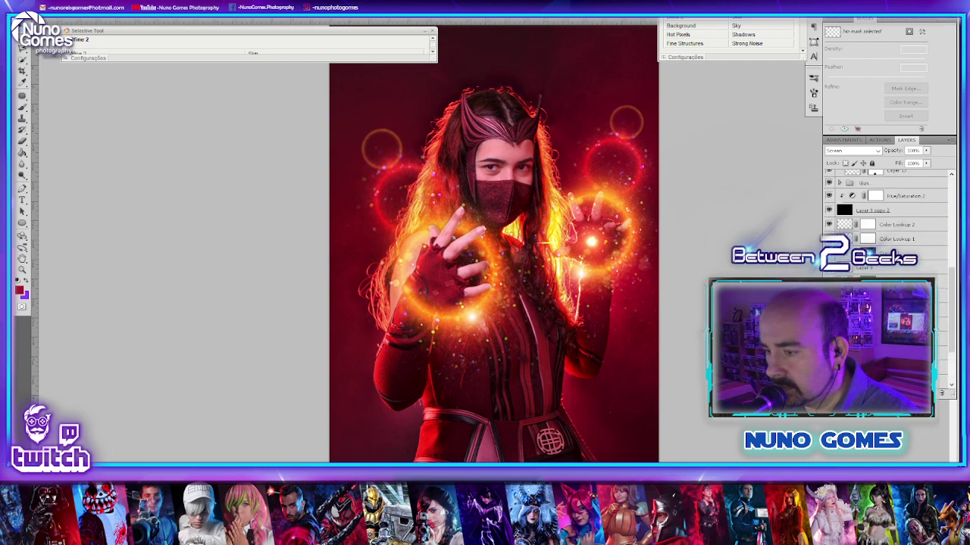
scroll(886, 219, "up", 5)
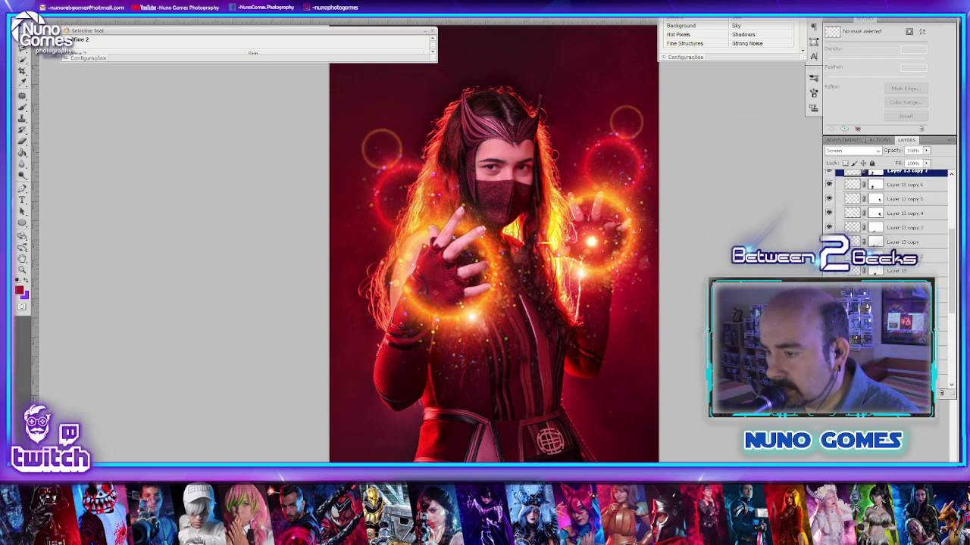
left_click(932, 256)
left_click(898, 242)
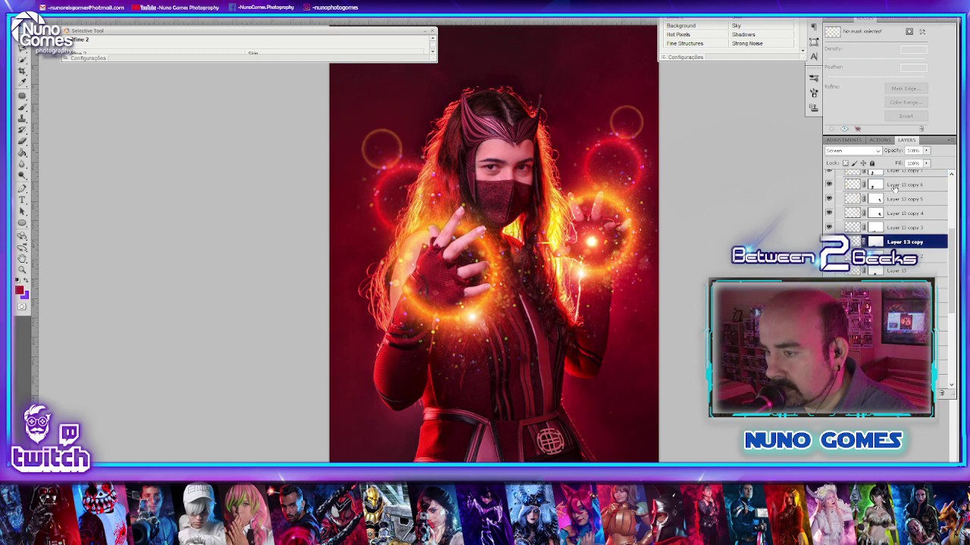
- Bring the Layer 13 copy 6 light streak into the portrait and rotate it to curve under the front hand's ring
left_click_drag(894, 187, 496, 226)
left_click(465, 170)
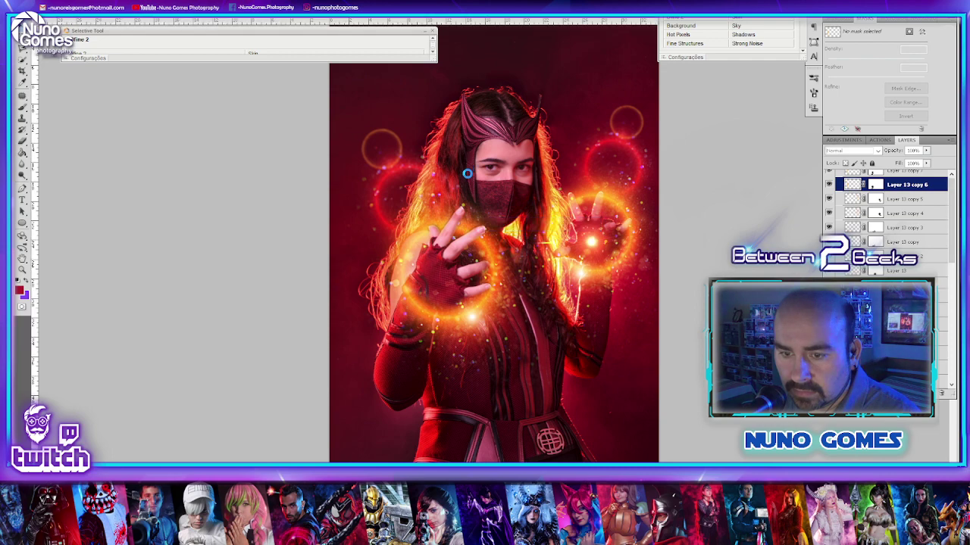
mouse_move(559, 208)
left_mouse_down()
mouse_move(428, 211)
mouse_move(419, 156)
mouse_move(392, 175)
mouse_move(402, 239)
left_mouse_up()
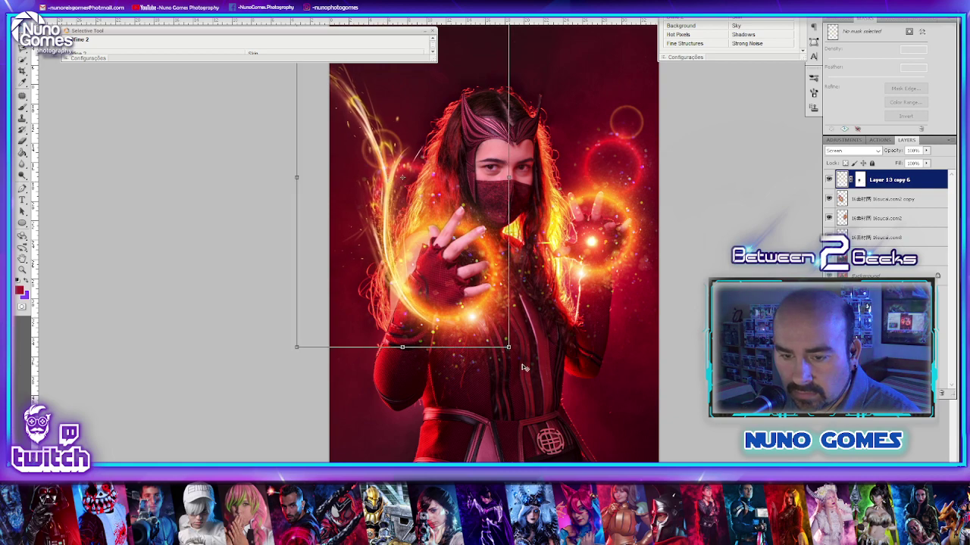
left_click_drag(513, 357, 581, 291)
left_click_drag(445, 273, 403, 299)
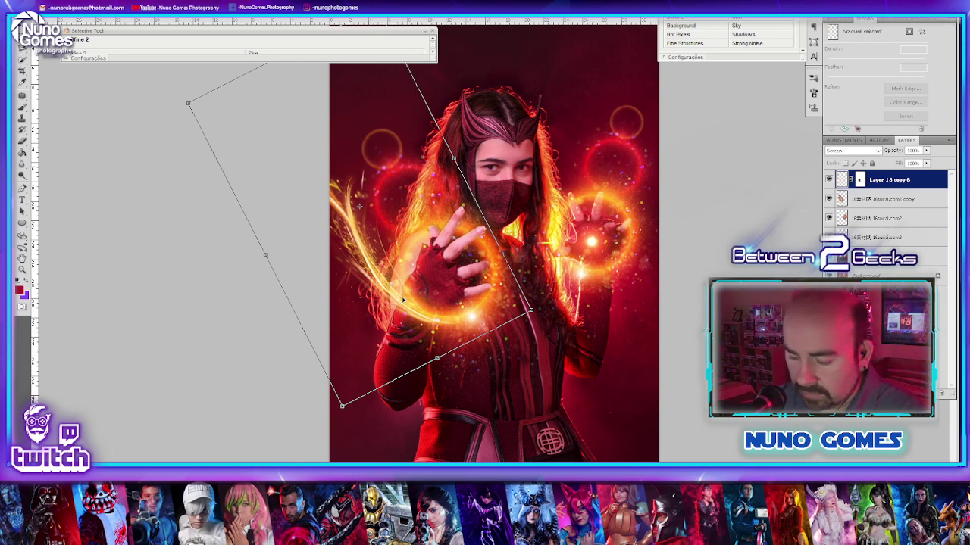
key("Return")
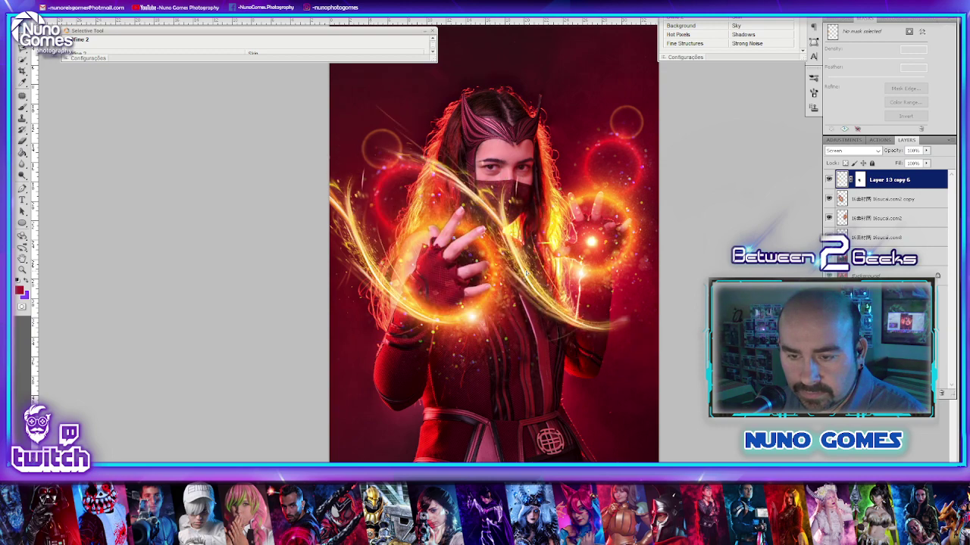
- Duplicate the light streak, rotate the copy and place it around the outer side of the raised hand's ring
key("ctrl+alt+t")
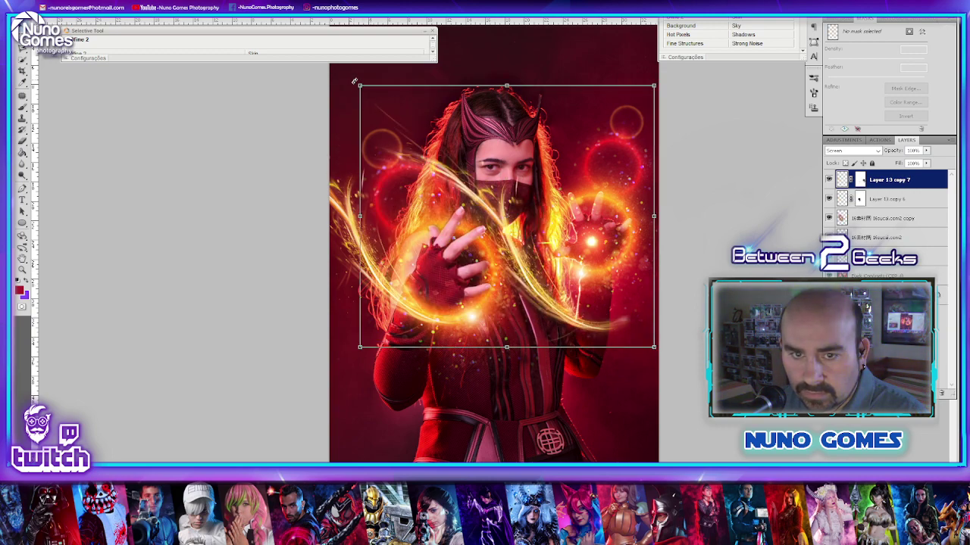
mouse_move(351, 80)
left_mouse_down()
mouse_move(493, 12)
mouse_move(598, 32)
mouse_move(557, 53)
mouse_move(508, 113)
mouse_move(497, 157)
left_mouse_up()
left_click_drag(540, 128, 635, 261)
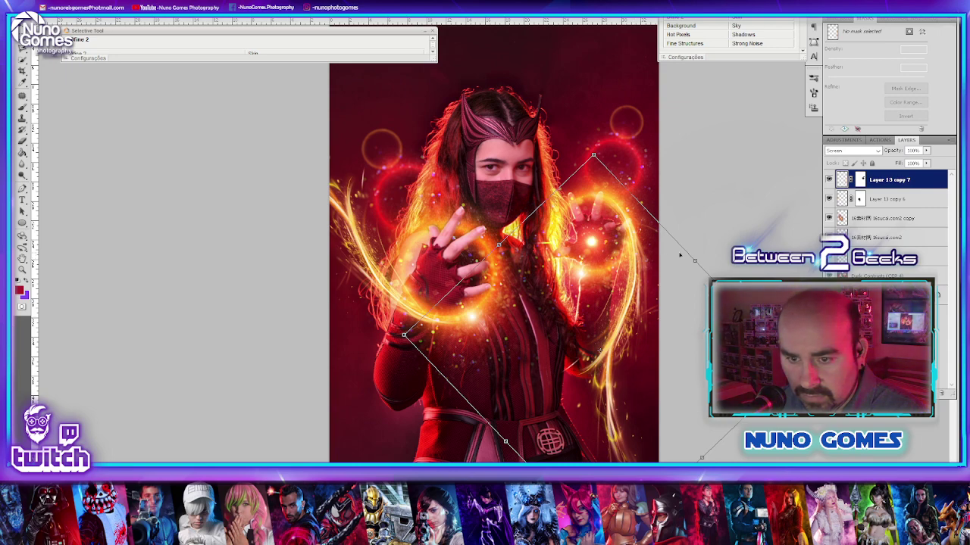
key("Return")
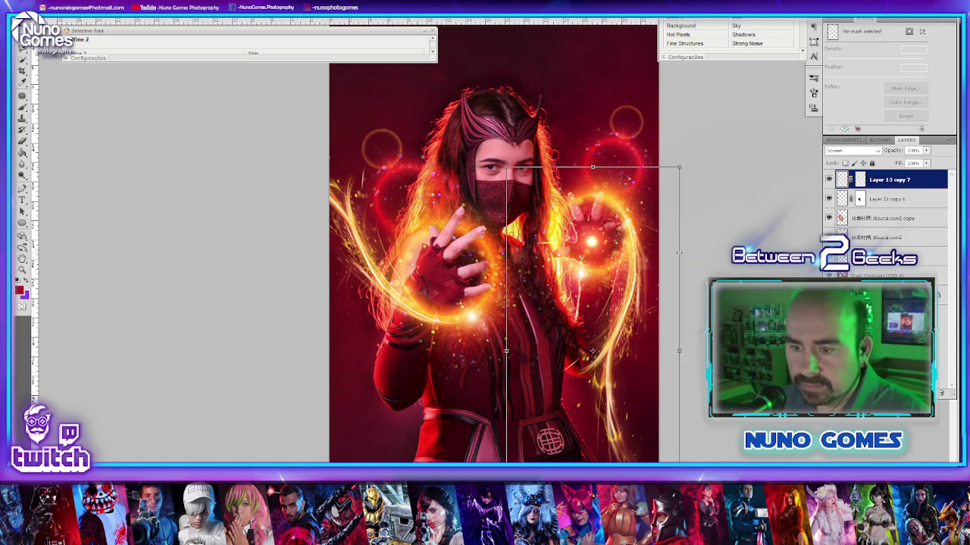
left_click(708, 253)
left_click(636, 265)
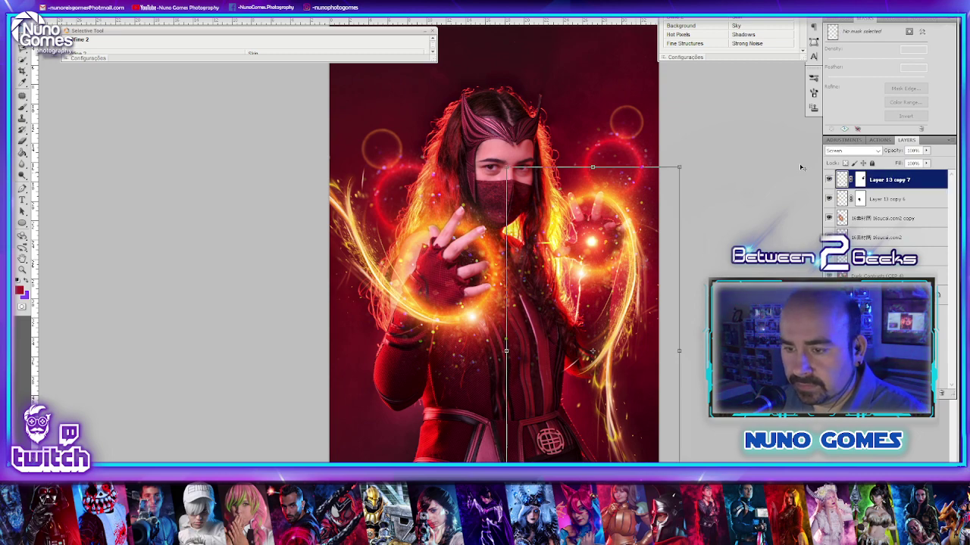
- Set the blend mode of both light streak layers to Lighten
left_click(869, 151)
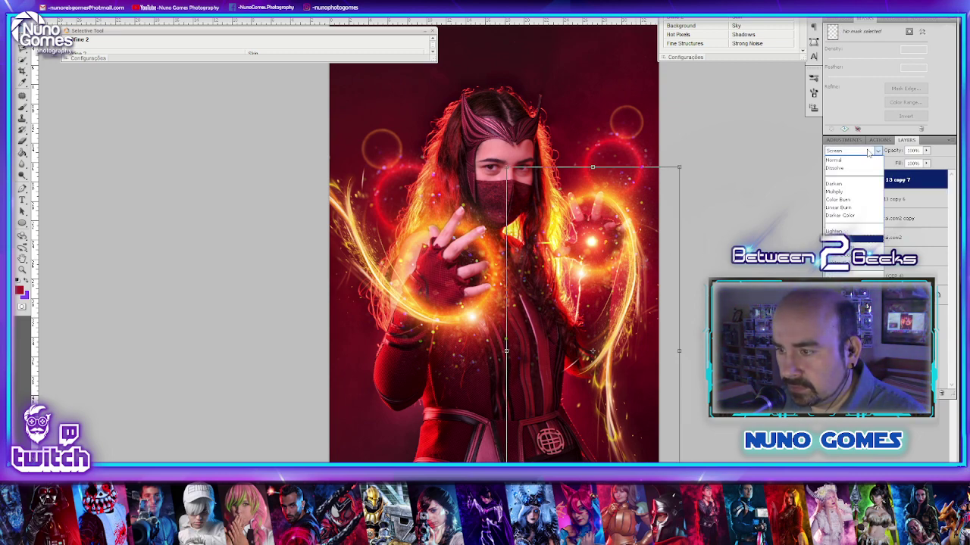
left_click(857, 237)
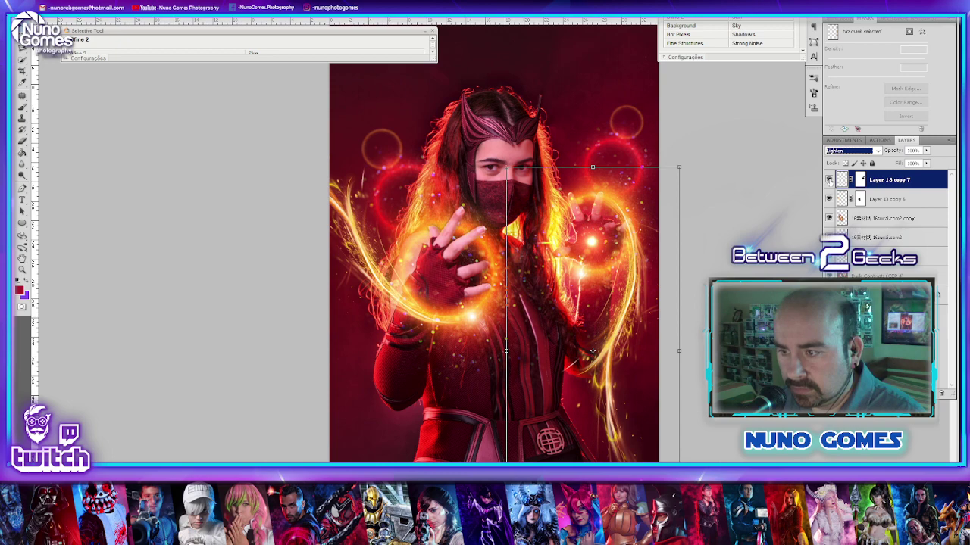
left_click(448, 324)
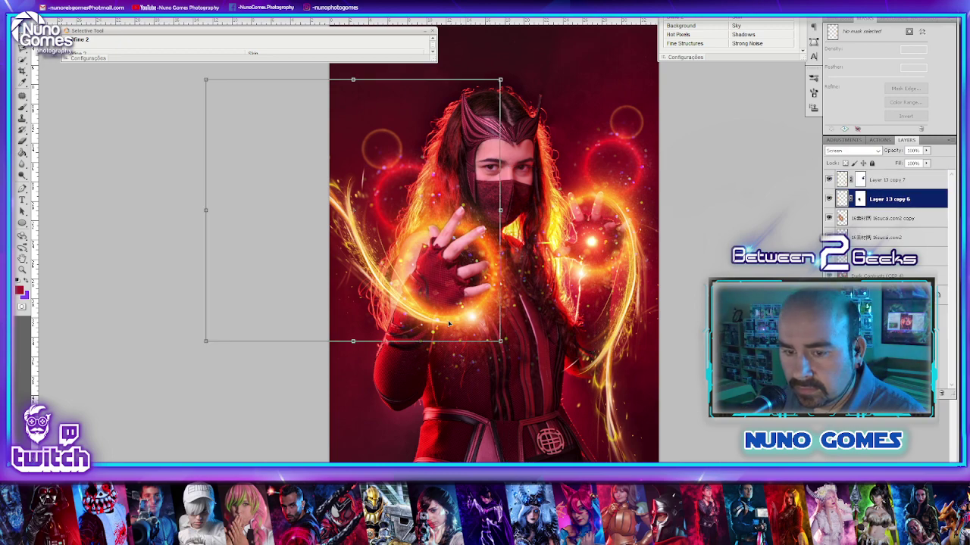
left_click(862, 152)
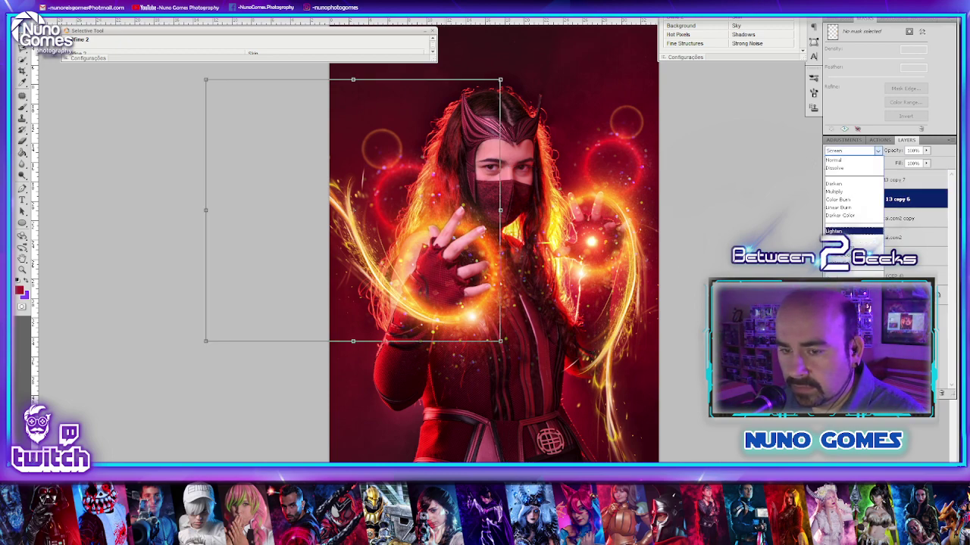
left_click(853, 231)
left_click(693, 287)
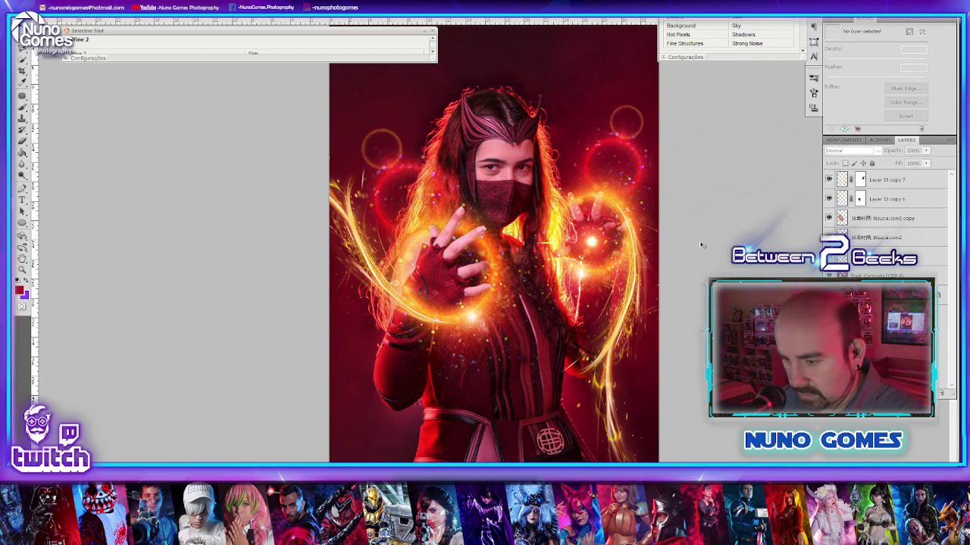
- Shrink the light streak beside the raised hand and move it up against the outer side of that hand's ring
key("ctrl+minus")
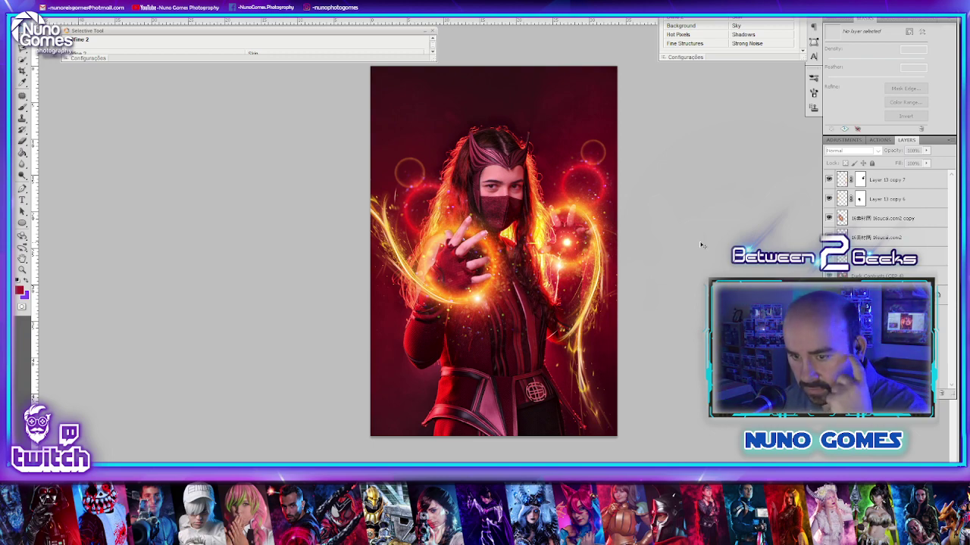
left_click(896, 181)
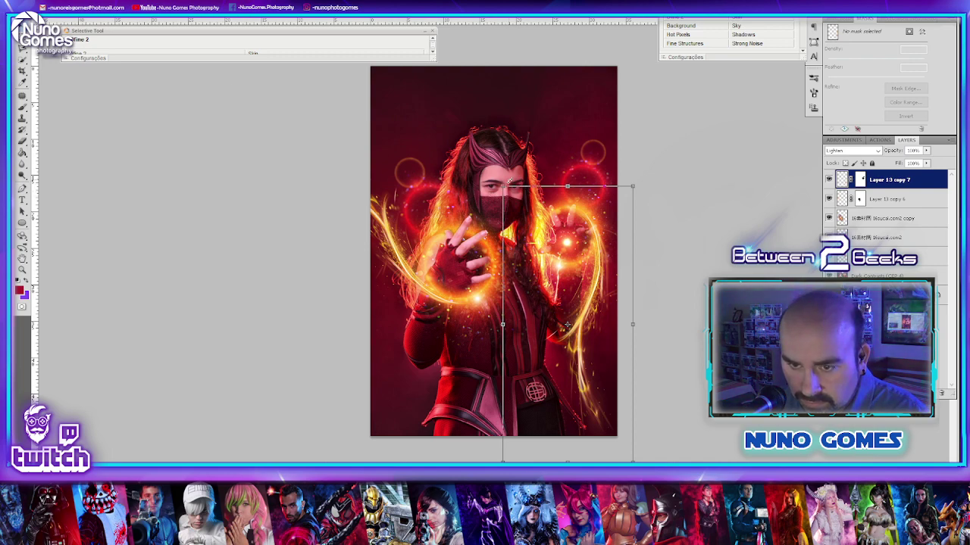
left_click_drag(500, 188, 562, 286)
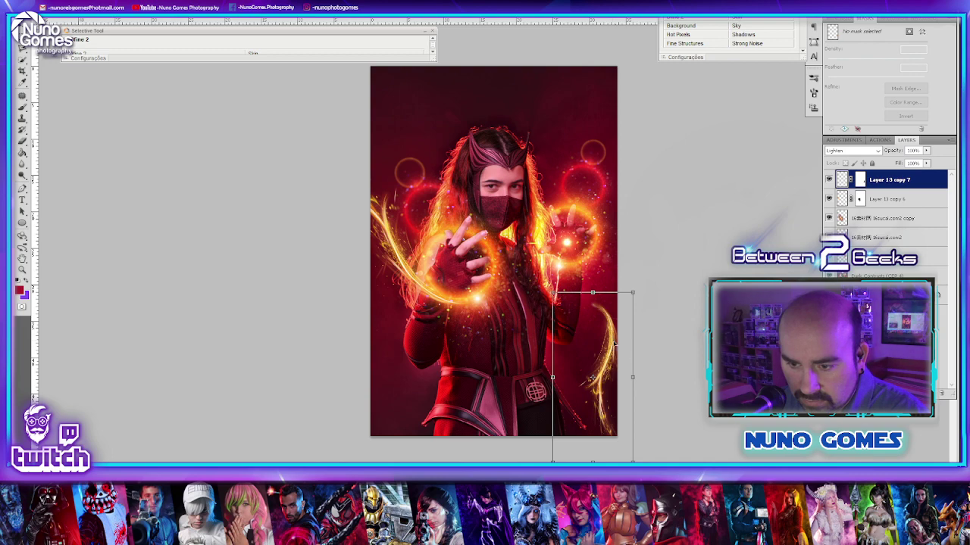
left_click_drag(612, 336, 597, 244)
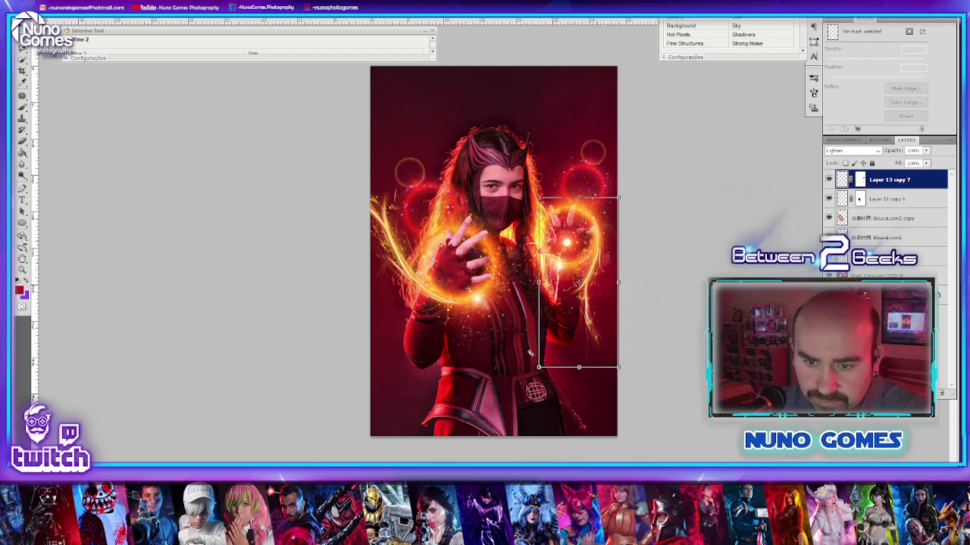
- Scale down the light streak under the front hand and fit its curve to that hand's ring
left_click(393, 256)
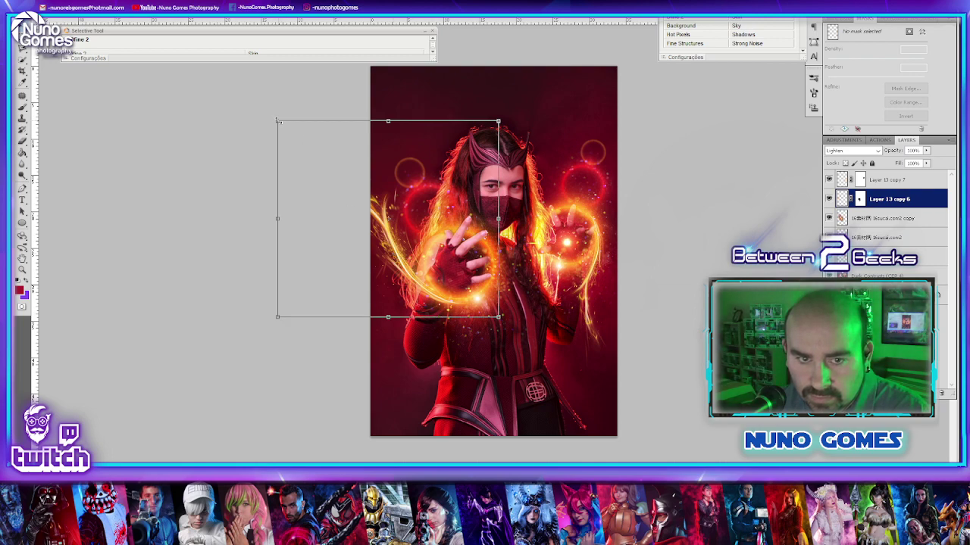
left_click_drag(285, 117, 362, 179)
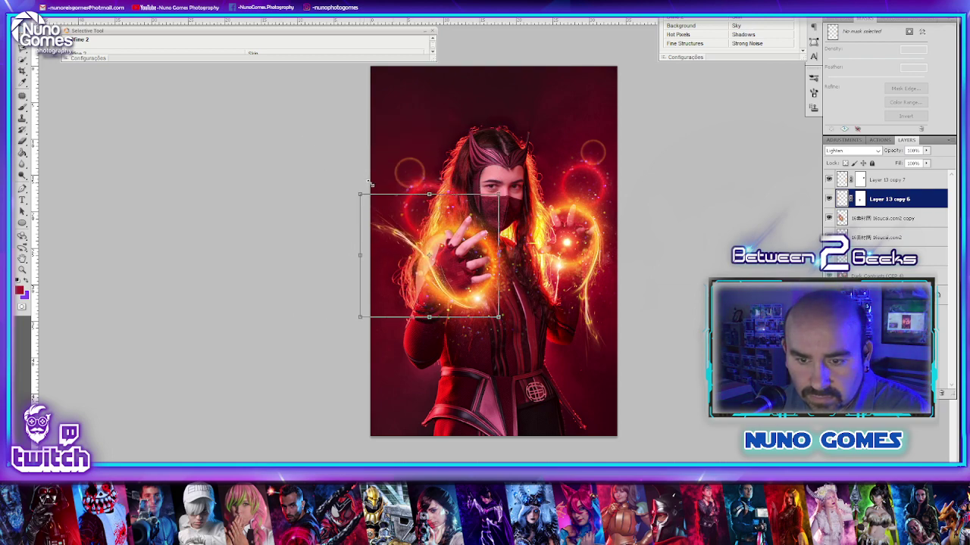
left_click_drag(433, 278, 421, 268)
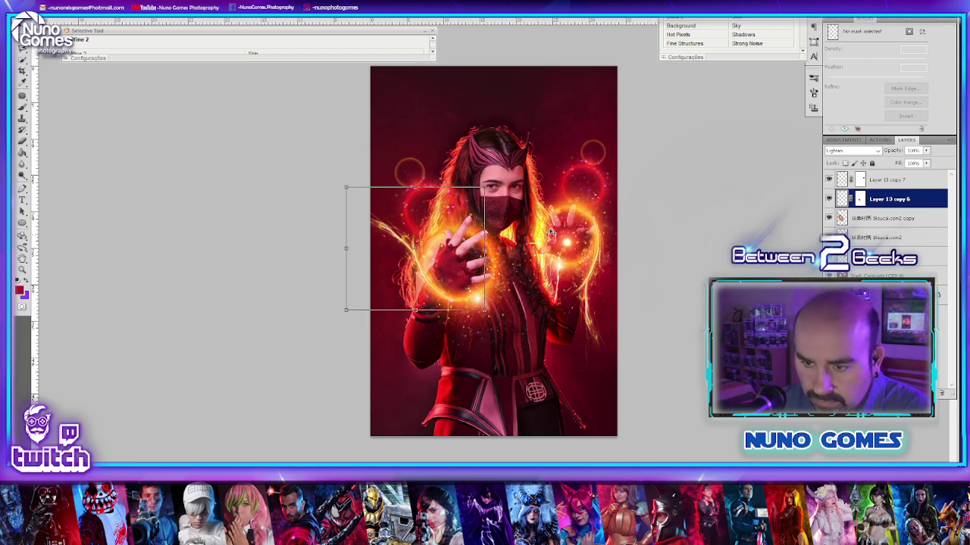
- Rotate the raised hand's light streak slightly counterclockwise so its tail sweeps outward from the ring
left_click(599, 226)
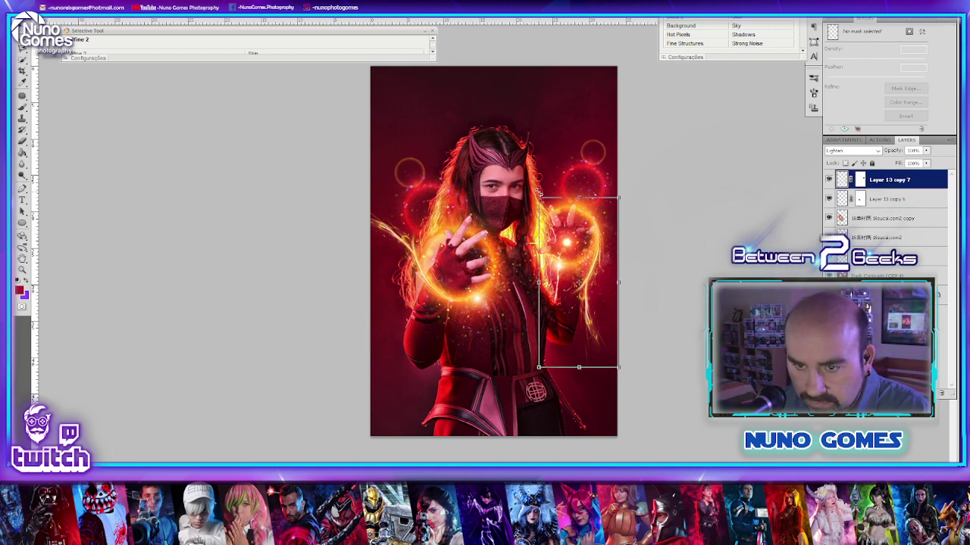
left_click_drag(528, 200, 592, 235)
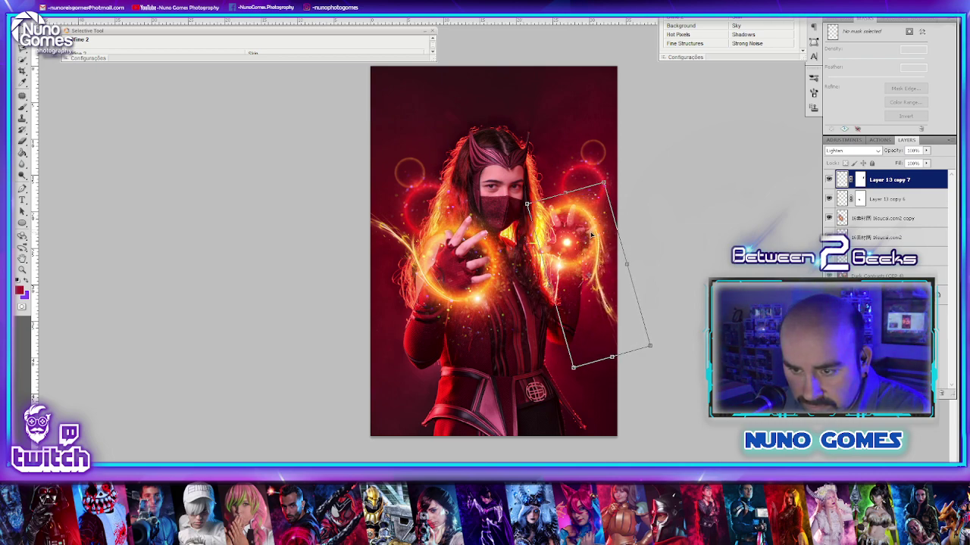
key("Return")
key("ctrl+t")
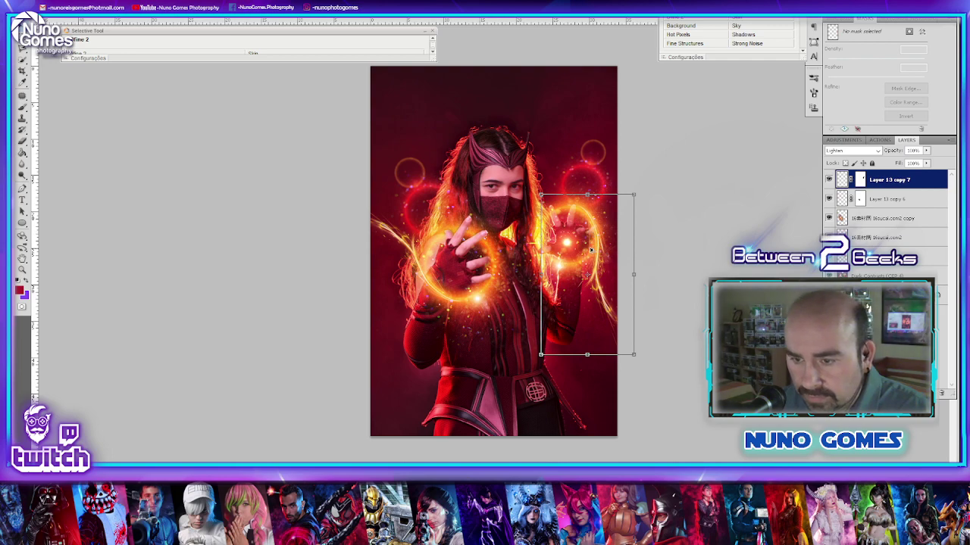
- Duplicate the raised hand's light streak, then rotate and enlarge the copy so it rises from the ring's inner side past the head
left_click_drag(594, 247, 540, 202, "alt")
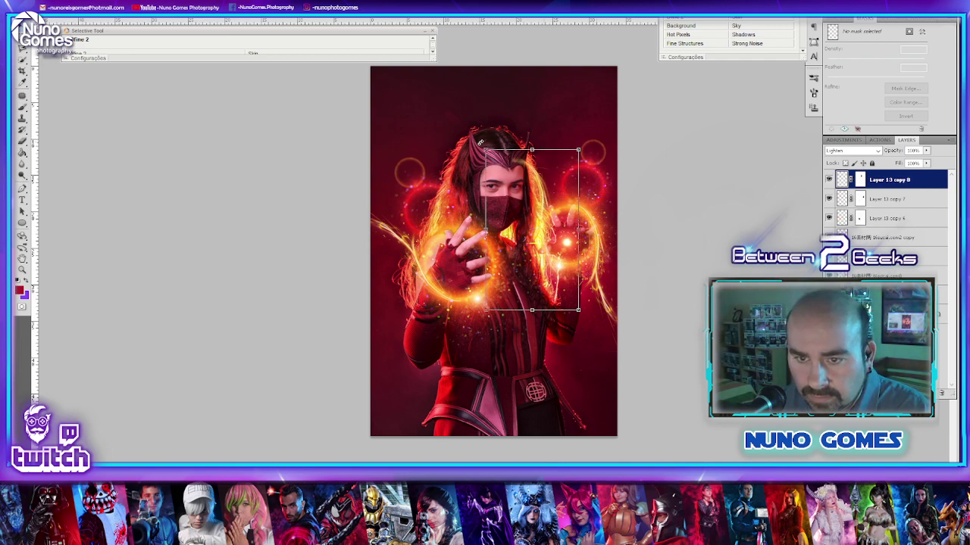
left_click_drag(485, 142, 668, 308)
left_click_drag(569, 287, 566, 265)
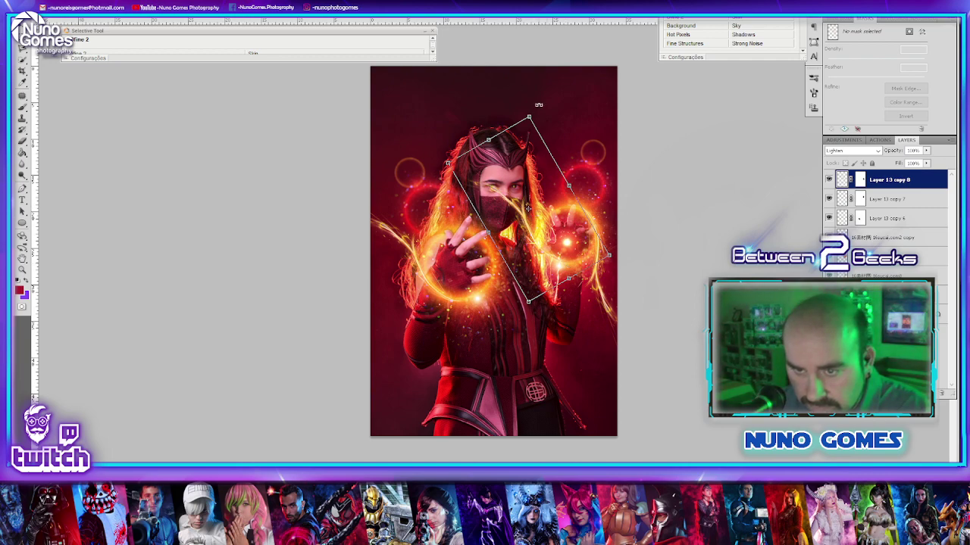
left_click_drag(539, 105, 649, 127)
left_click_drag(516, 173, 555, 157)
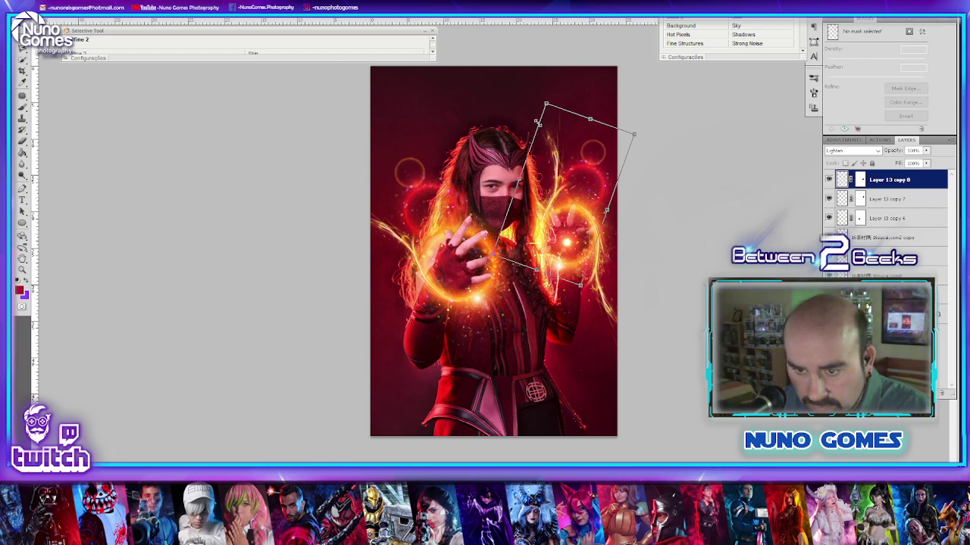
left_click_drag(544, 100, 533, 35)
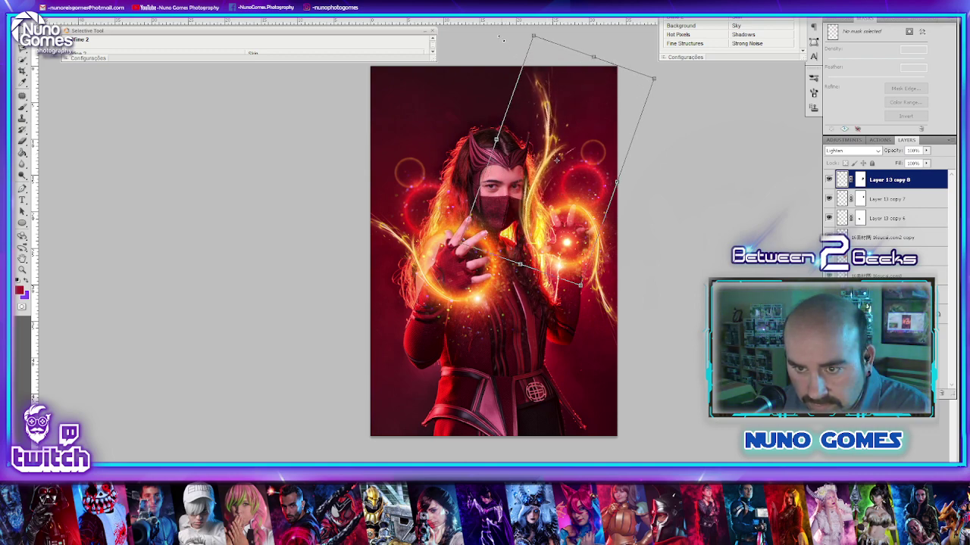
left_click_drag(546, 146, 556, 150)
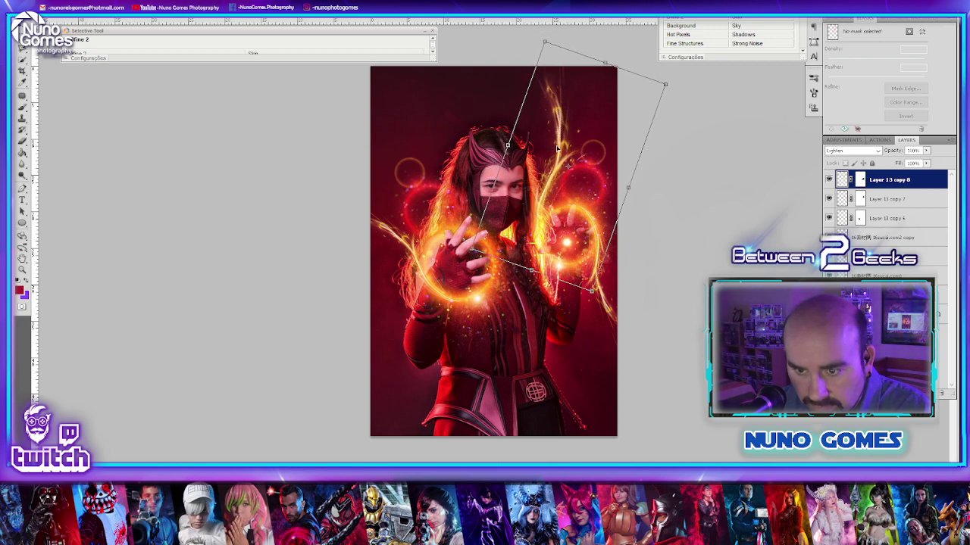
key("Return")
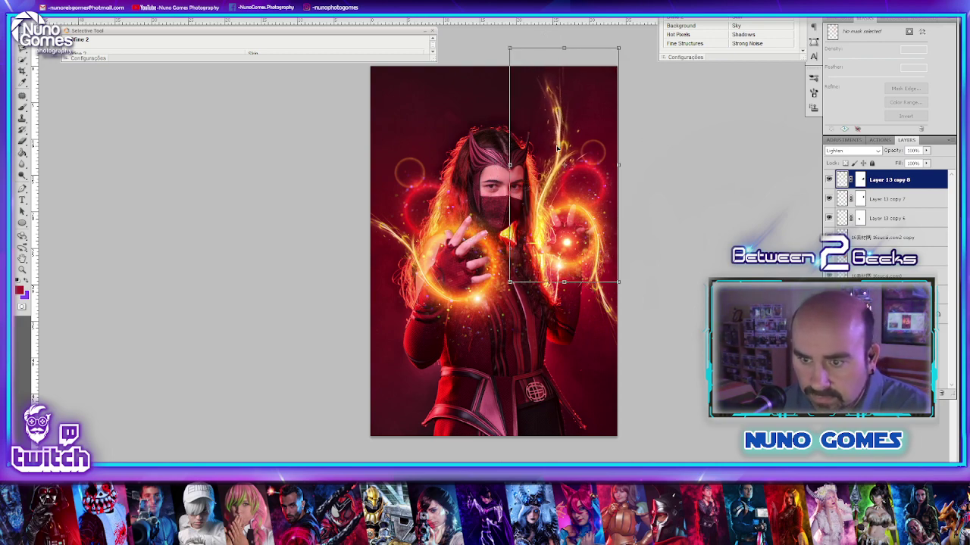
left_click(685, 181)
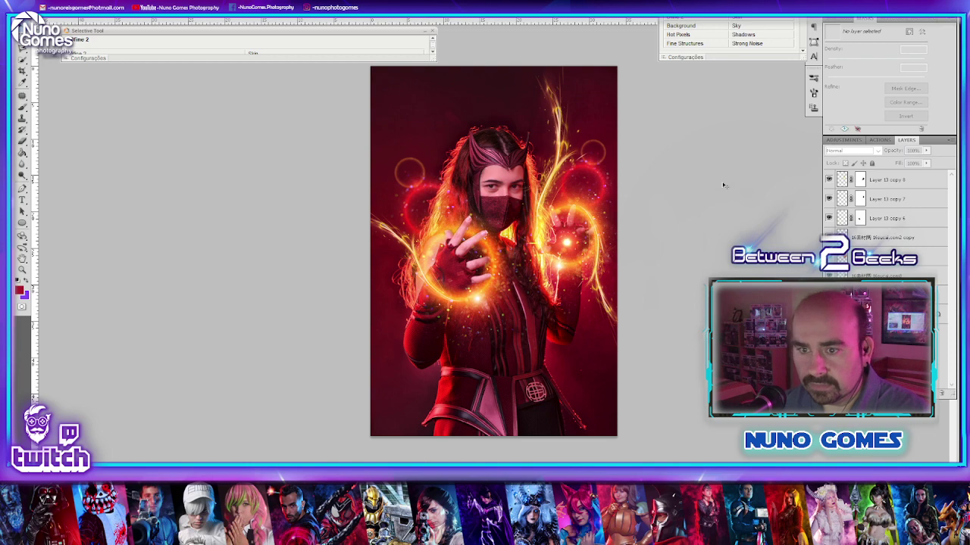
- Duplicate the rising light streak and place the flipped-over copy across the front hand's ring
left_click(561, 154)
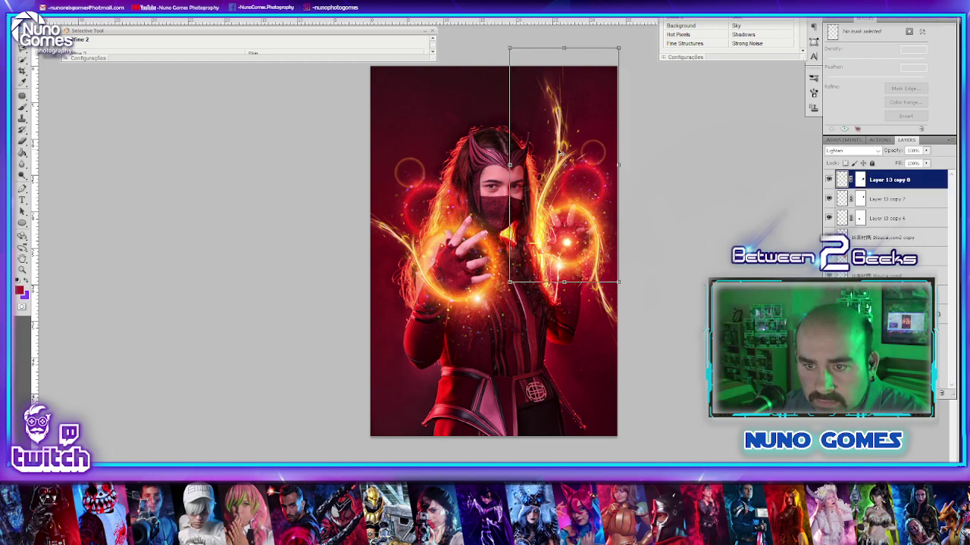
left_click_drag(561, 136, 432, 196)
key("ctrl+alt+t")
left_click_drag(382, 223, 601, 217)
left_click_drag(574, 255, 471, 293)
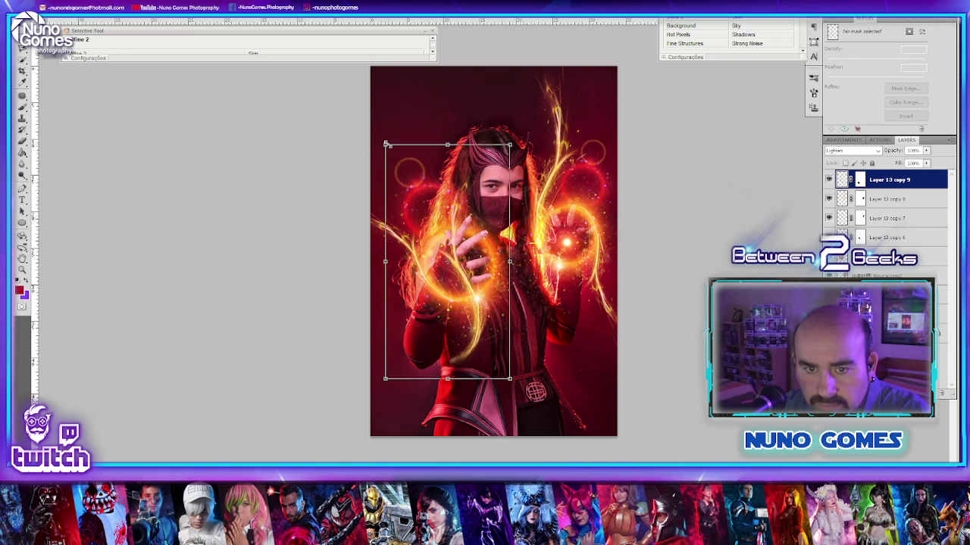
- Rotate and shrink the front hand's new streak copy so it trails from the ring's inner side across the torso
left_click_drag(376, 136, 302, 260)
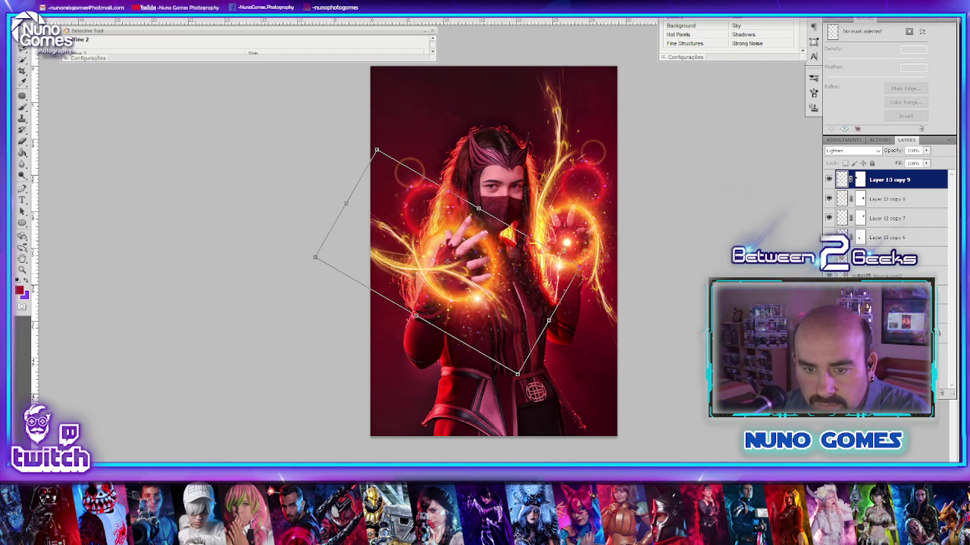
left_click_drag(476, 205, 534, 209)
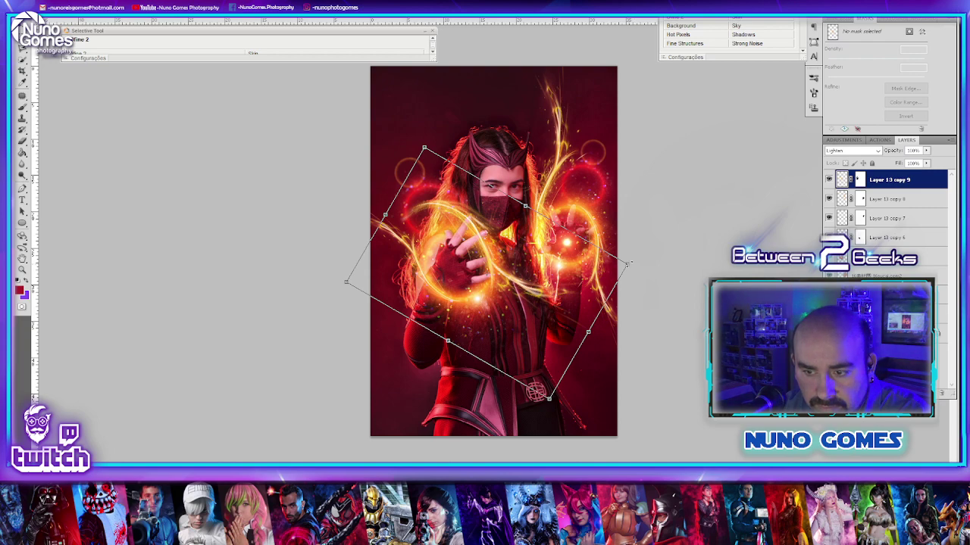
left_click_drag(628, 263, 518, 275)
left_click_drag(419, 239, 490, 239)
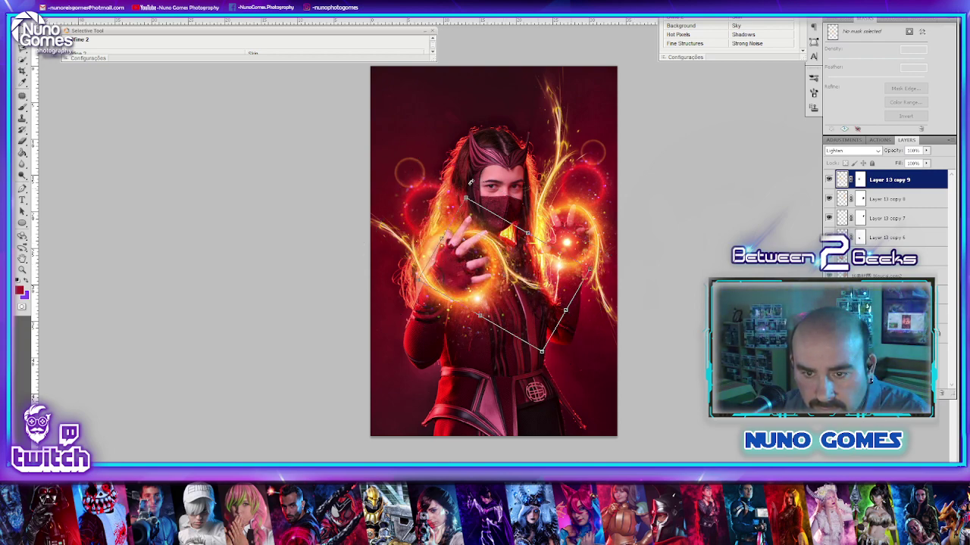
left_click_drag(470, 183, 490, 182)
left_click_drag(504, 267, 494, 275)
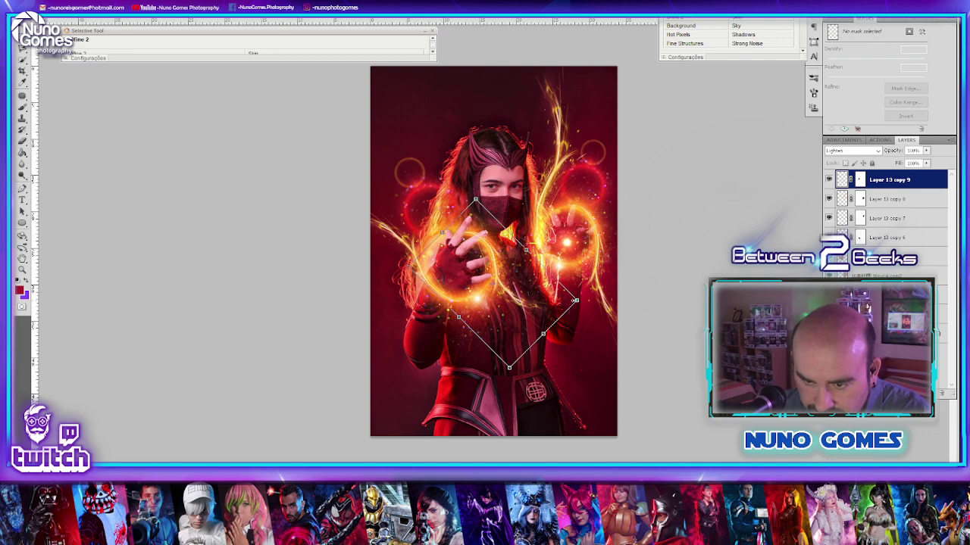
left_click_drag(577, 301, 592, 302)
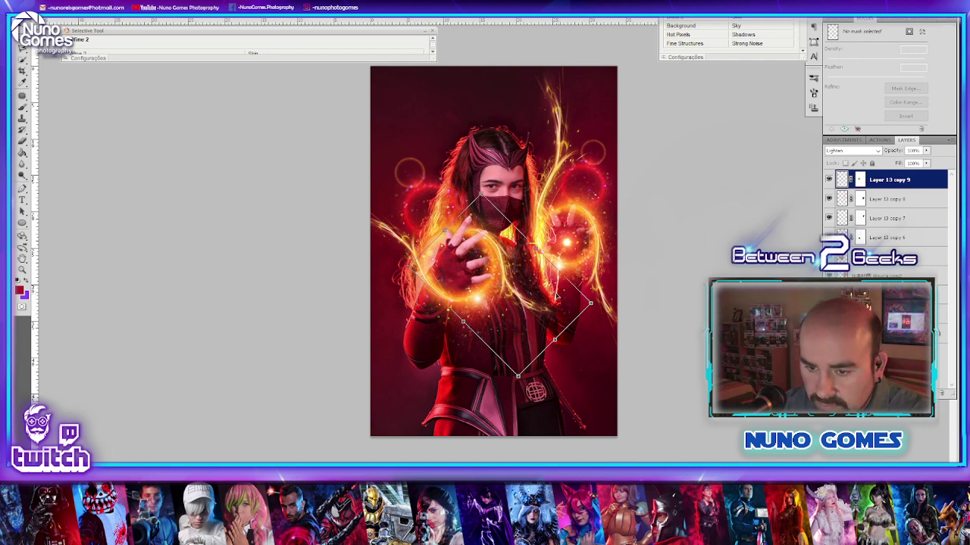
left_click_drag(508, 270, 500, 271)
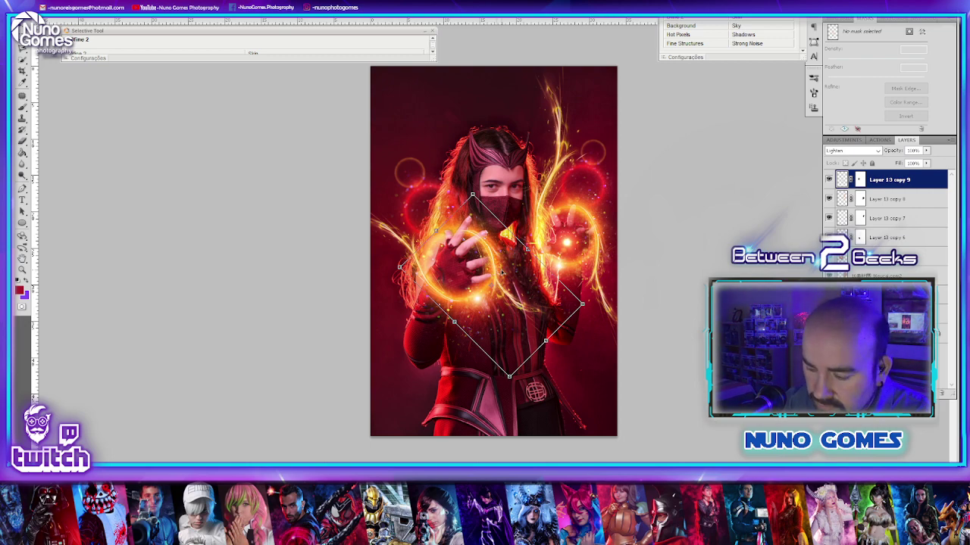
key("Return")
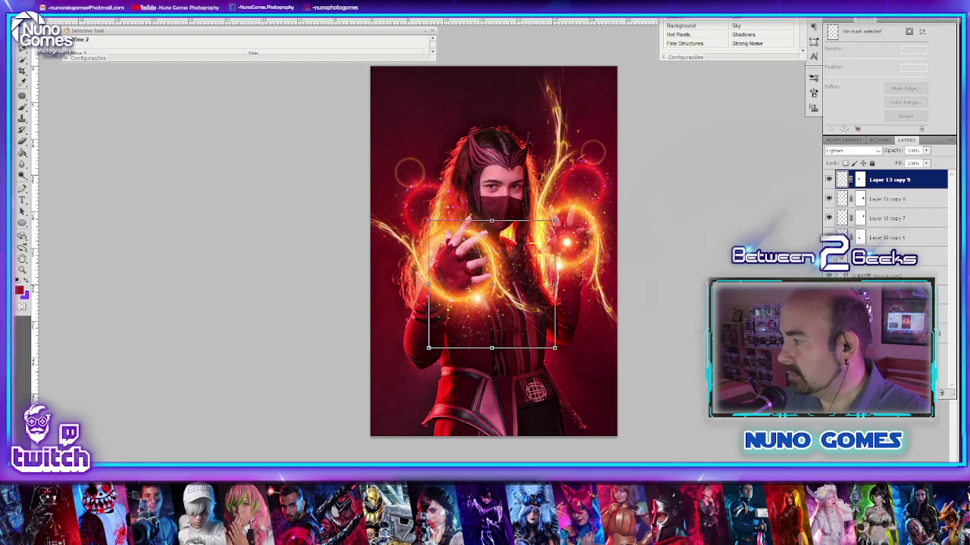
- Try to erase the red and gold flare circles above the raised hand on the orb flare layer
key("ctrl+plus")
key("ctrl+plus")
key("ctrl+plus")
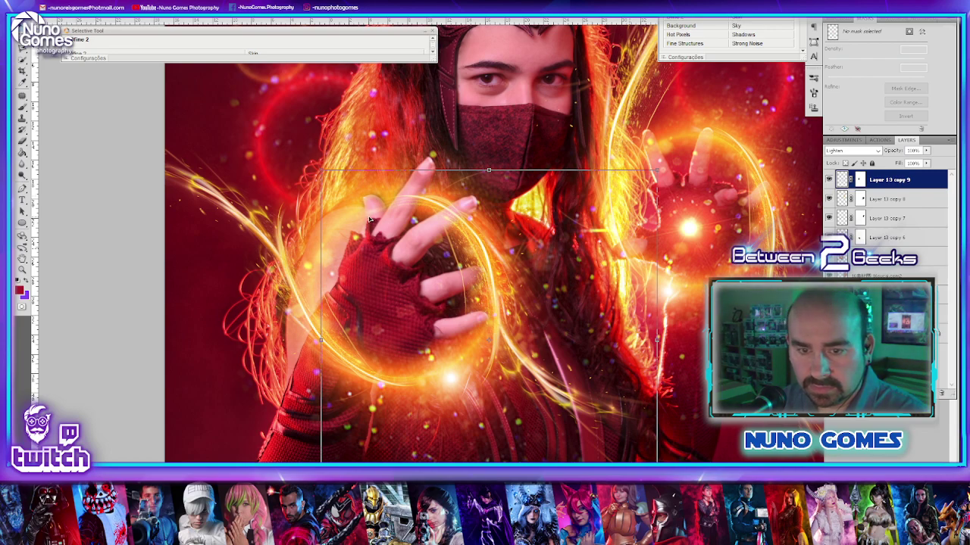
key("ctrl+minus")
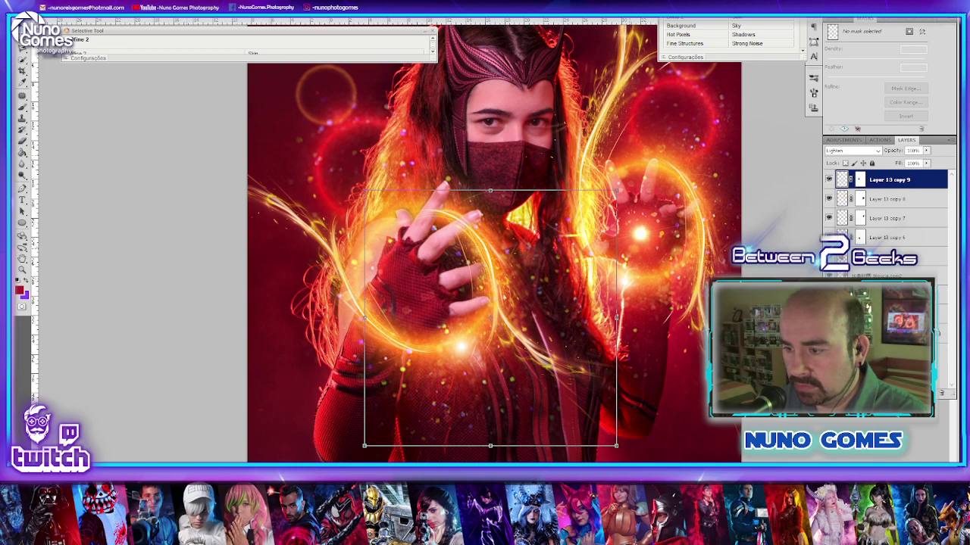
left_click(884, 275)
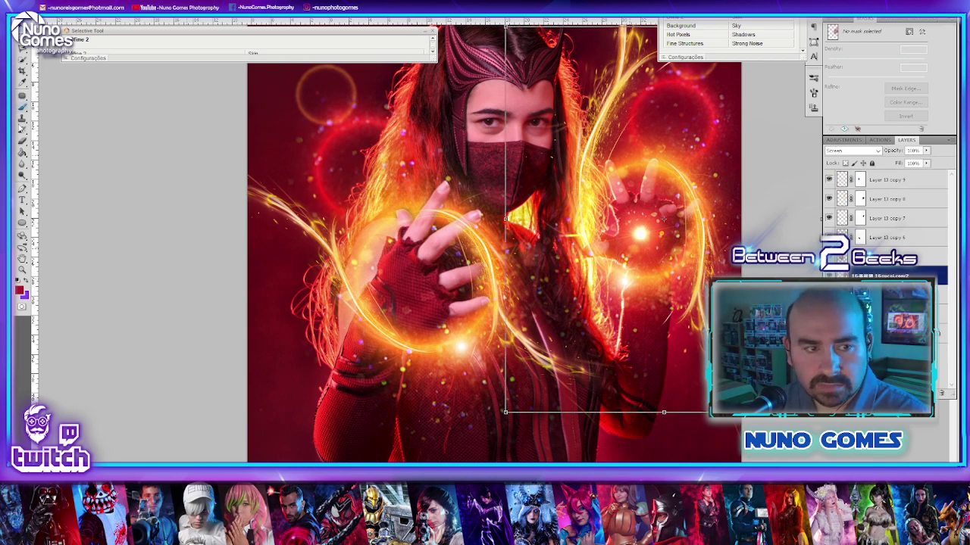
left_click(22, 141)
left_click(89, 23)
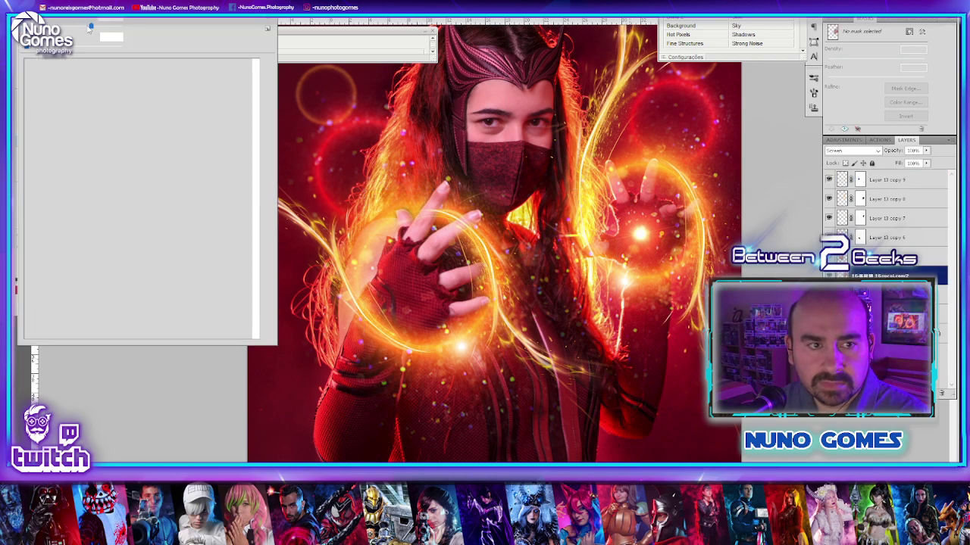
left_click(724, 139)
mouse_move(725, 139)
left_mouse_down()
mouse_move(669, 116)
mouse_move(636, 120)
mouse_move(666, 139)
mouse_move(624, 144)
mouse_move(664, 131)
mouse_move(706, 143)
mouse_move(627, 97)
mouse_move(685, 88)
mouse_move(719, 102)
left_mouse_up()
scroll(729, 116, "up", 5)
left_click_drag(762, 155, 692, 151)
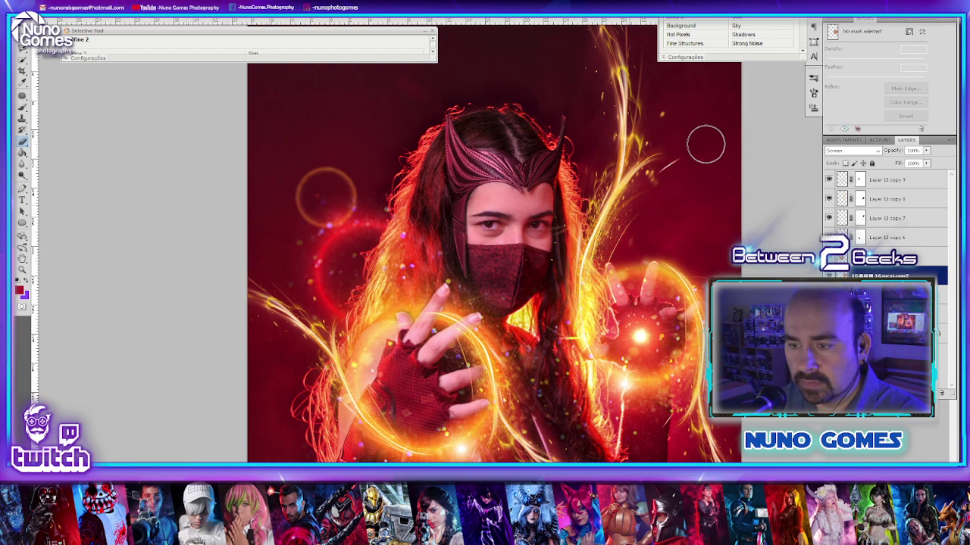
key("ctrl+minus")
key("ctrl+minus")
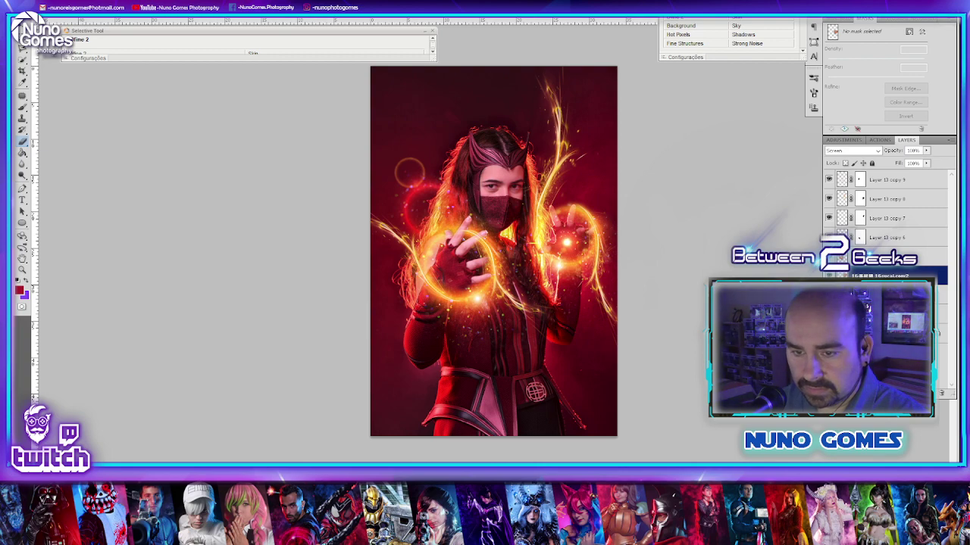
- Undo the erasing of the flare circles above the raised hand
key("ctrl+alt+z")
key("ctrl+alt+z")
key("ctrl+alt+z")
key("ctrl+alt+z")
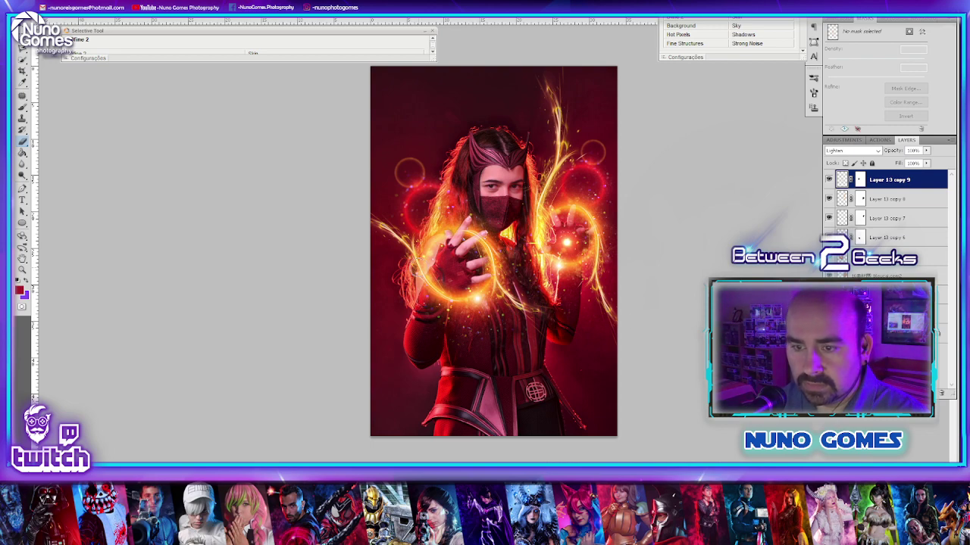
- Recolour the light streak on the outer side of the front hand with Hue/Saturation: hue -28, saturation +74
key("ctrl+t")
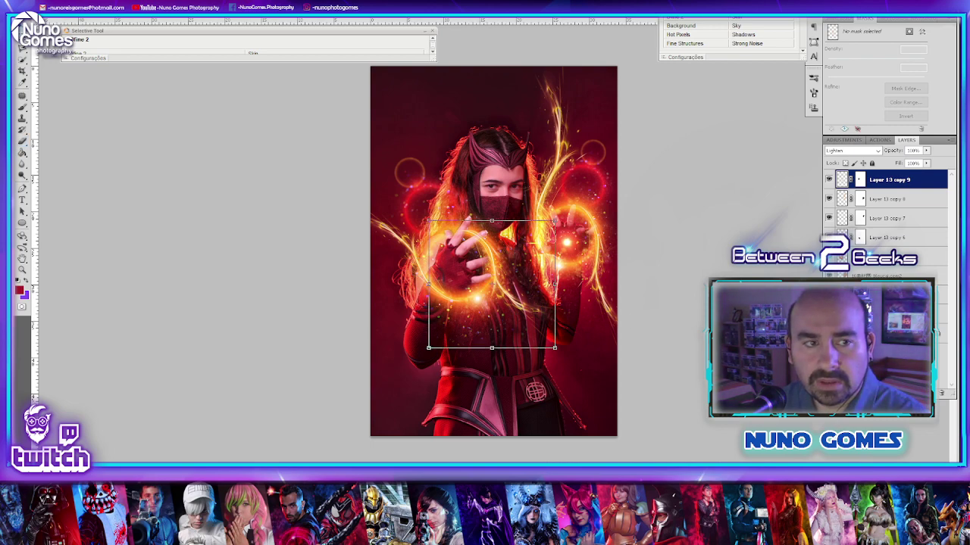
left_click(407, 246)
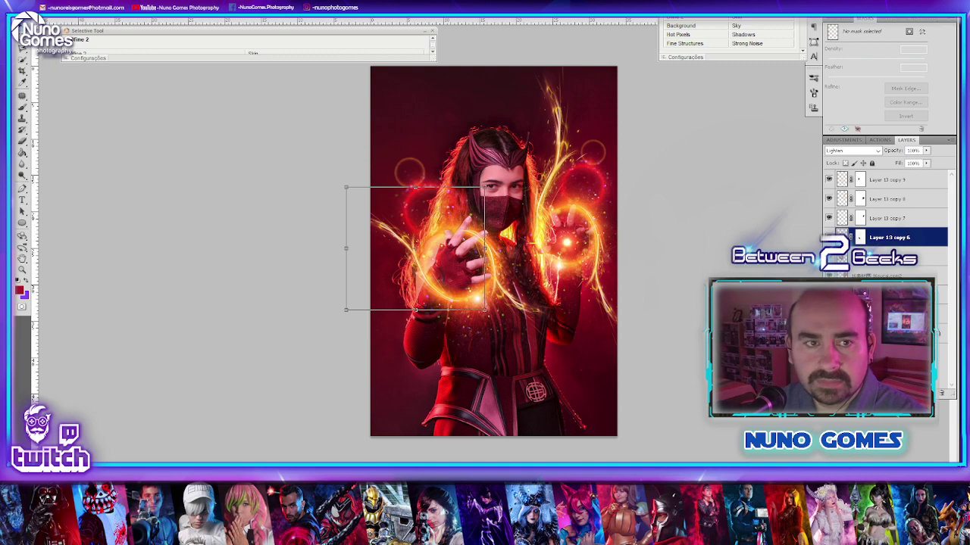
key("alt+i")
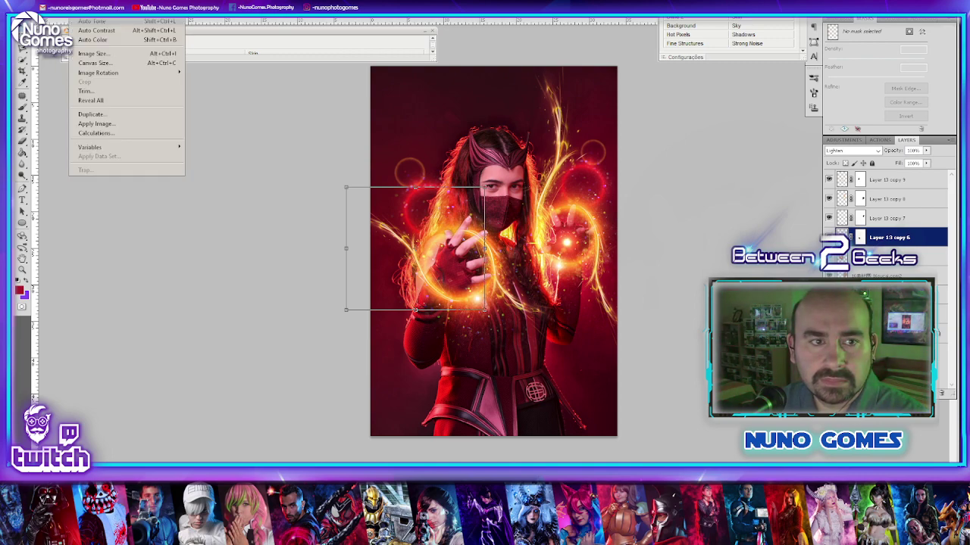
mouse_move(125, 9)
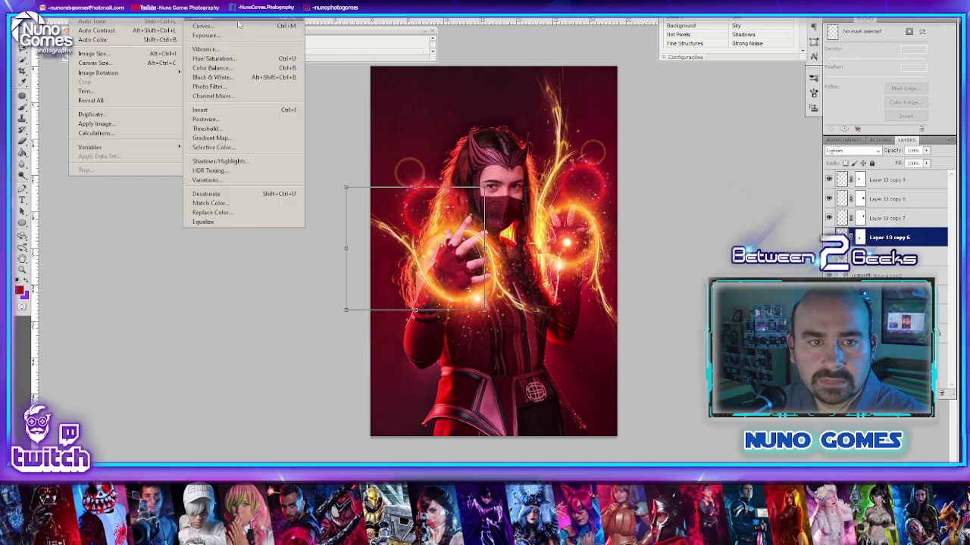
left_click(238, 59)
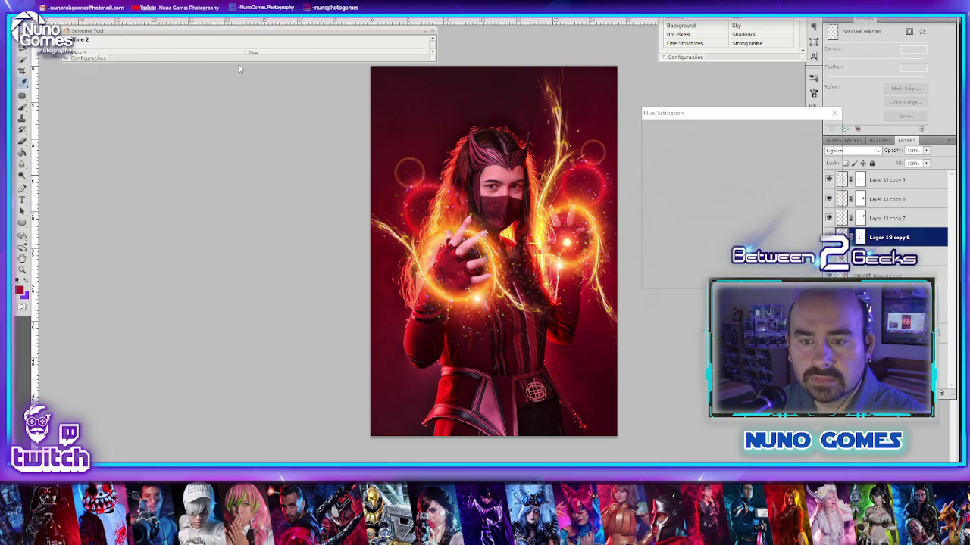
left_click_drag(721, 180, 757, 206)
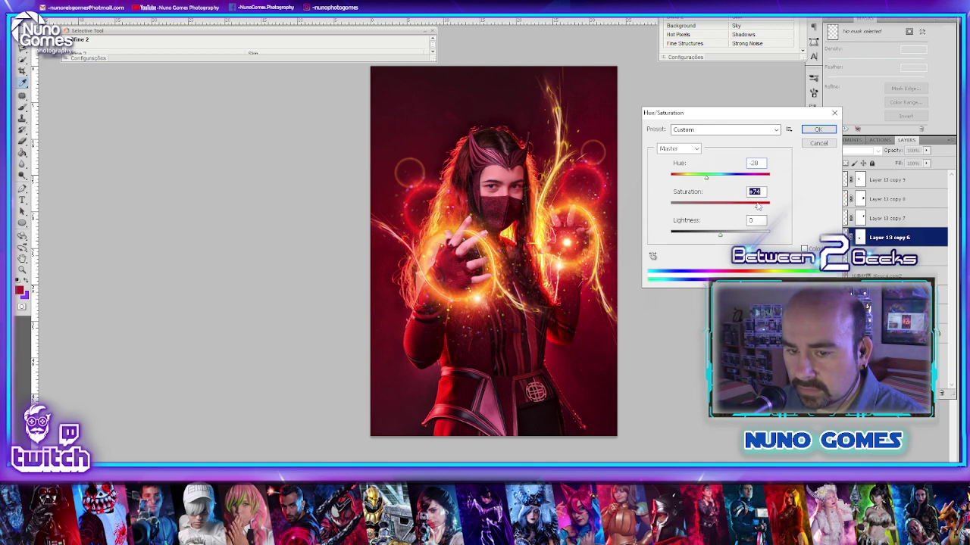
left_click(818, 130)
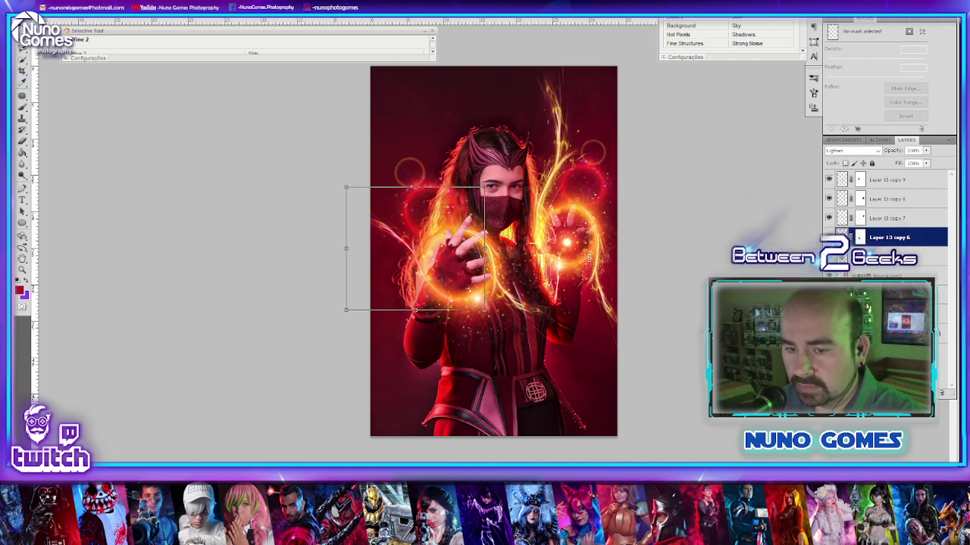
key("alt+bracketleft")
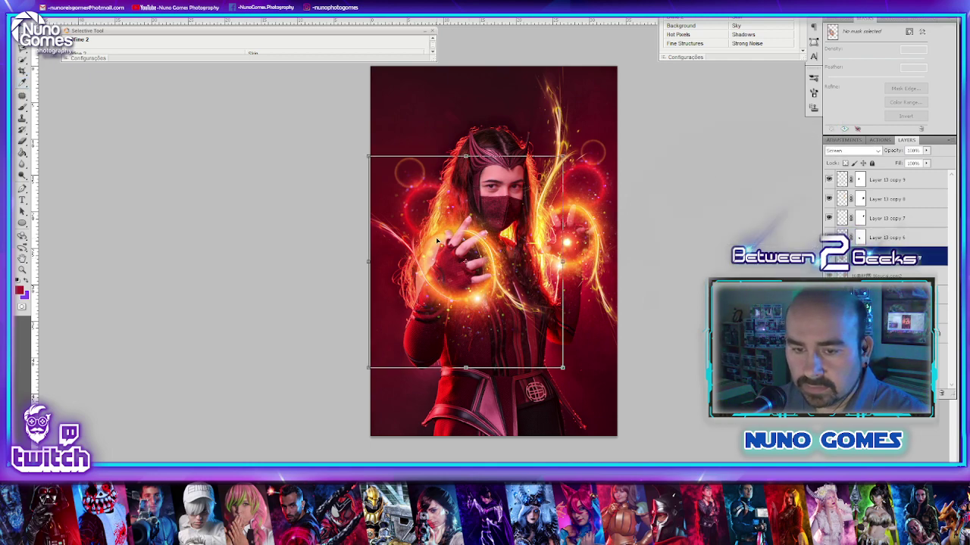
key("alt+i")
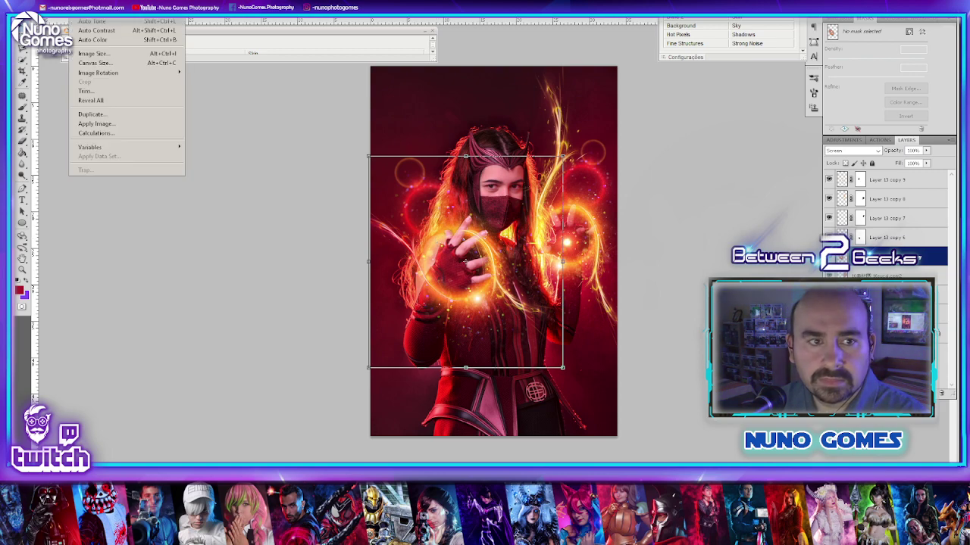
mouse_move(125, 9)
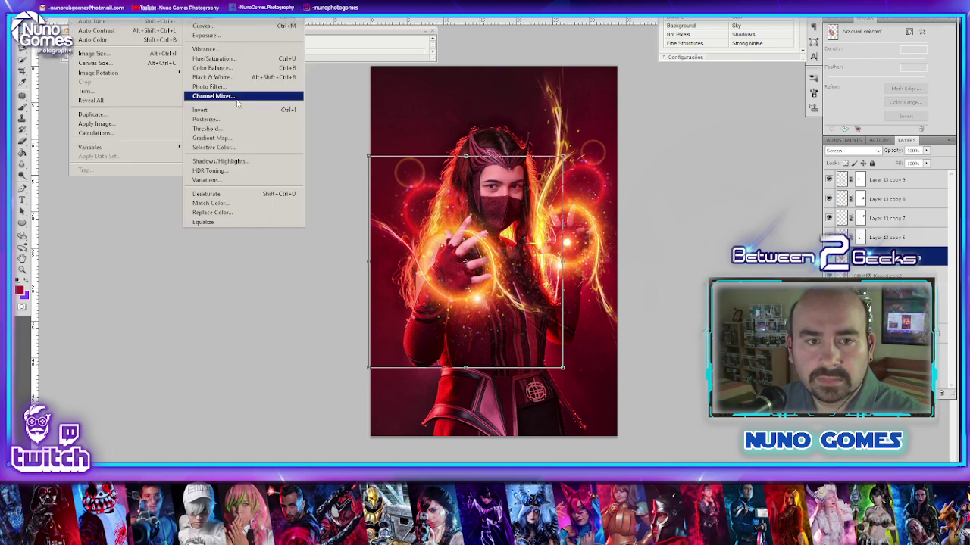
left_click(225, 70)
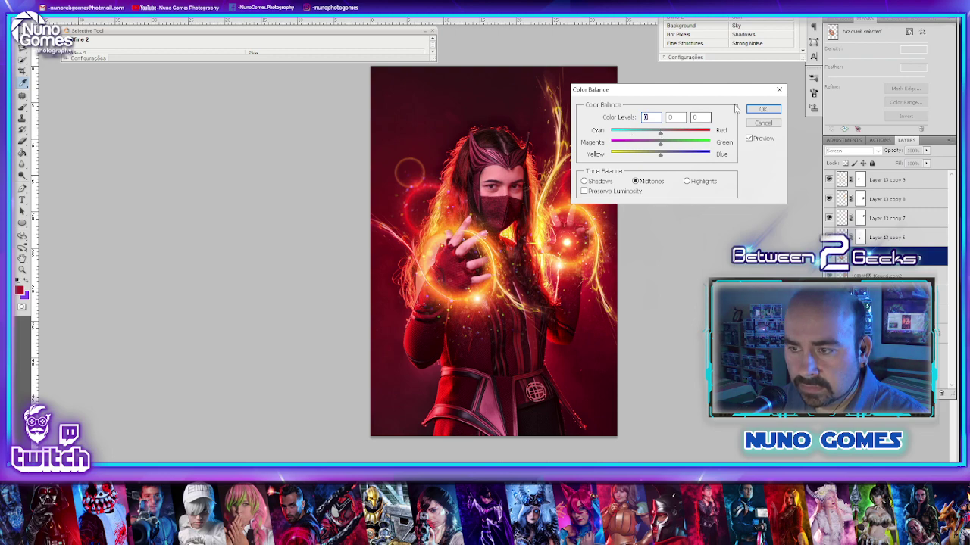
left_click(778, 91)
key("ctrl+t")
- Shift the hue of the front hand's glowing orb flare layer to -13 with Hue/Saturation
left_click(106, 9)
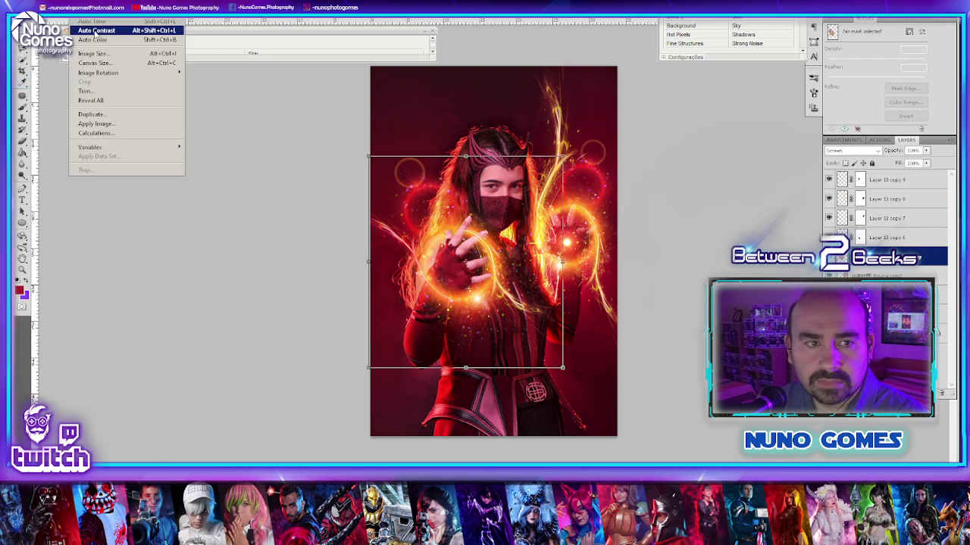
mouse_move(114, 19)
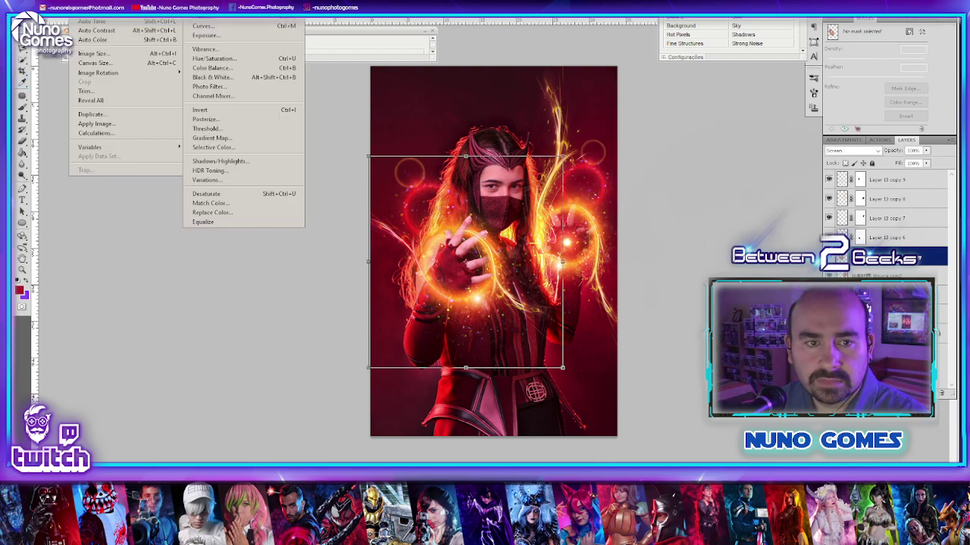
left_click(214, 58)
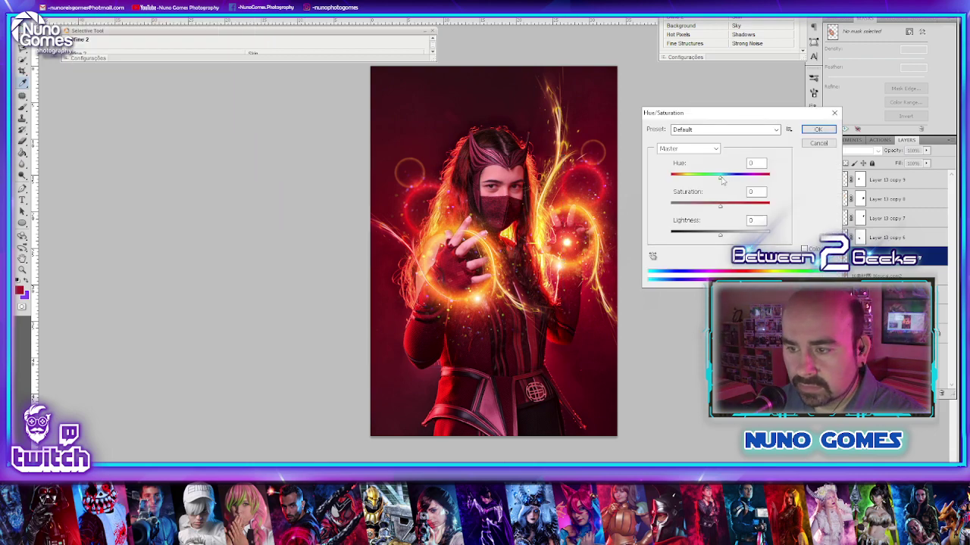
left_click_drag(721, 180, 713, 180)
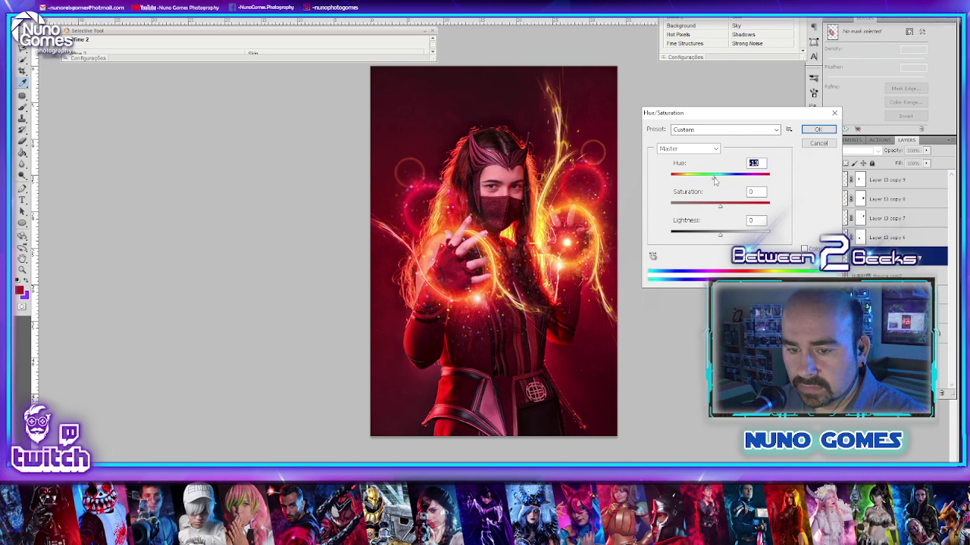
left_click(821, 131)
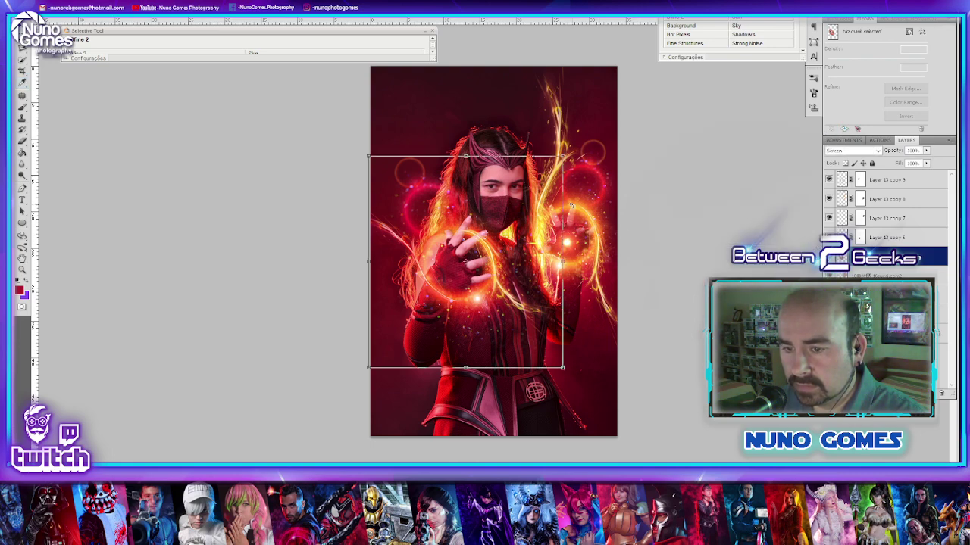
- Shift the hue of the light streak rising above the raised hand to -32 with Hue/Saturation
left_click(680, 230)
left_click(554, 180)
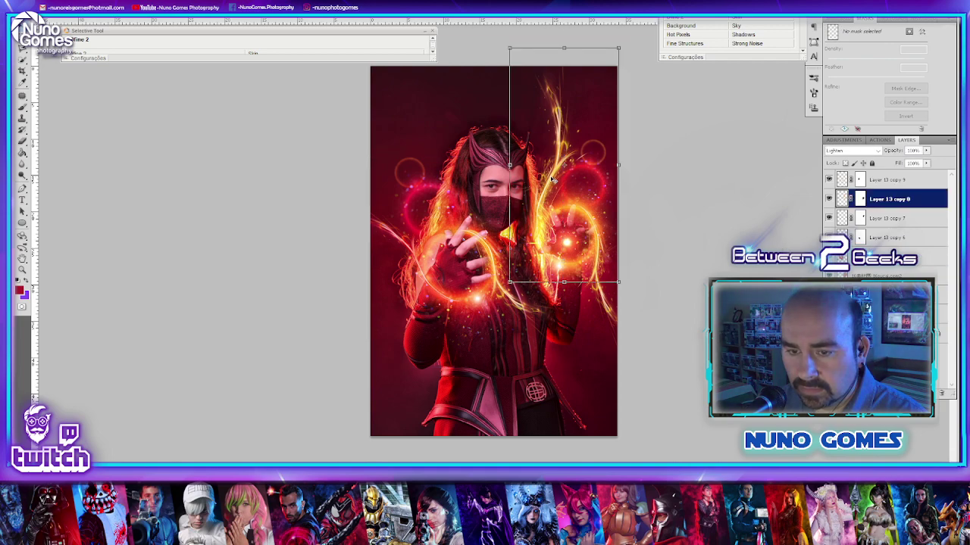
left_click(82, 2)
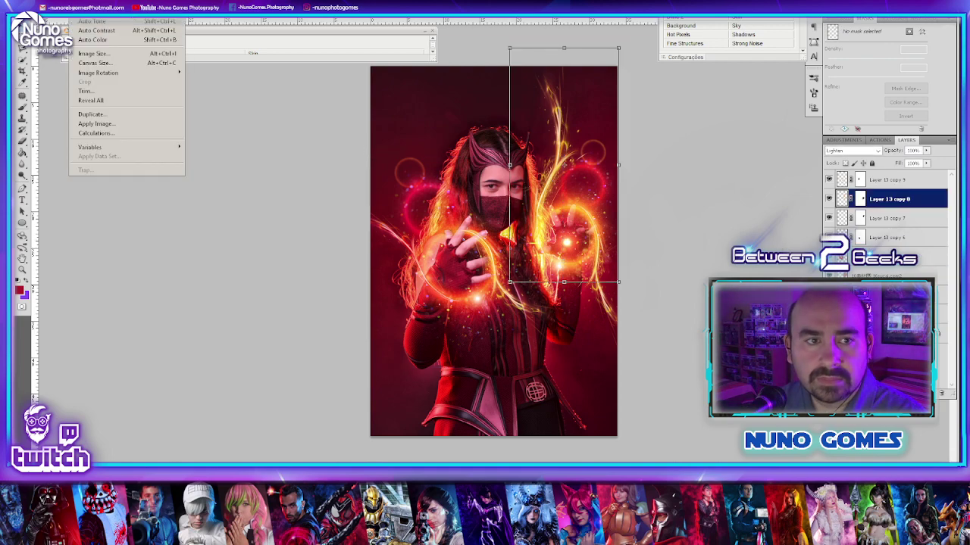
mouse_move(99, 8)
left_click(269, 60)
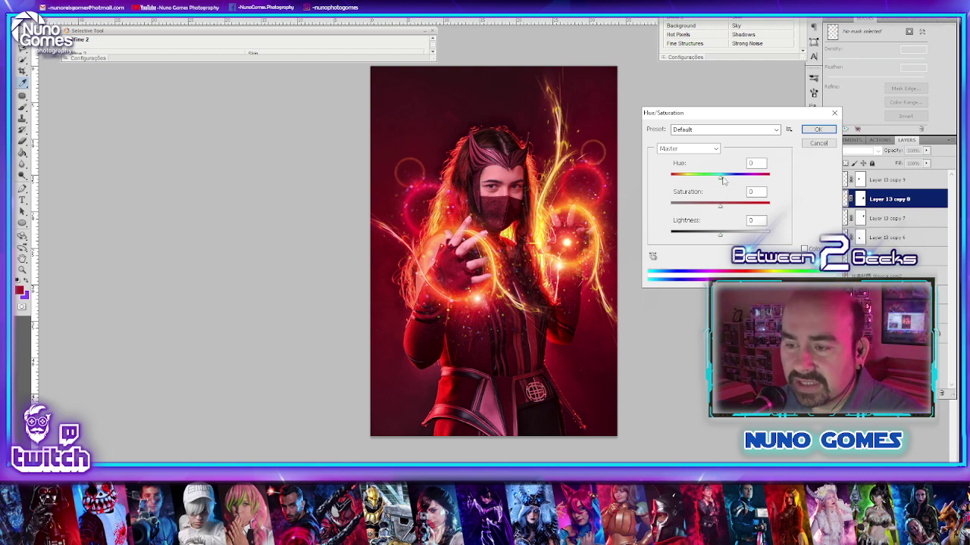
left_click_drag(719, 179, 704, 181)
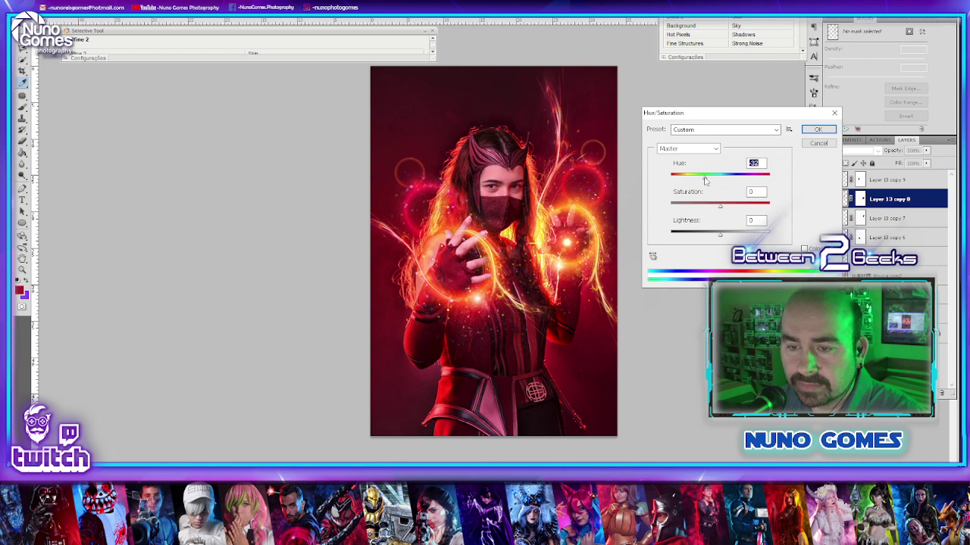
left_click(818, 129)
- Shift the hue of the light streak trailing down from the raised hand's ring to -24 with Hue/Saturation
key("ctrl+t")
left_click(600, 228)
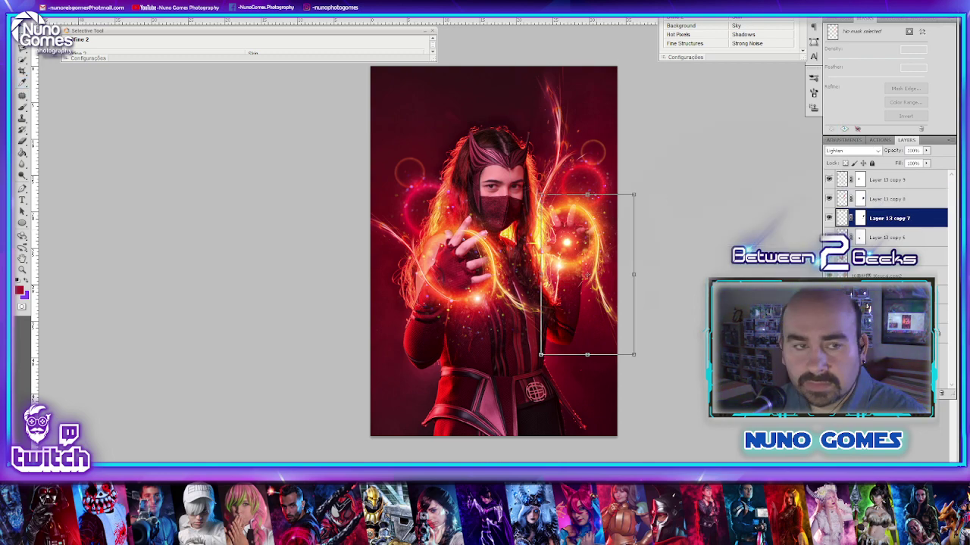
left_click(78, 9)
mouse_move(152, 13)
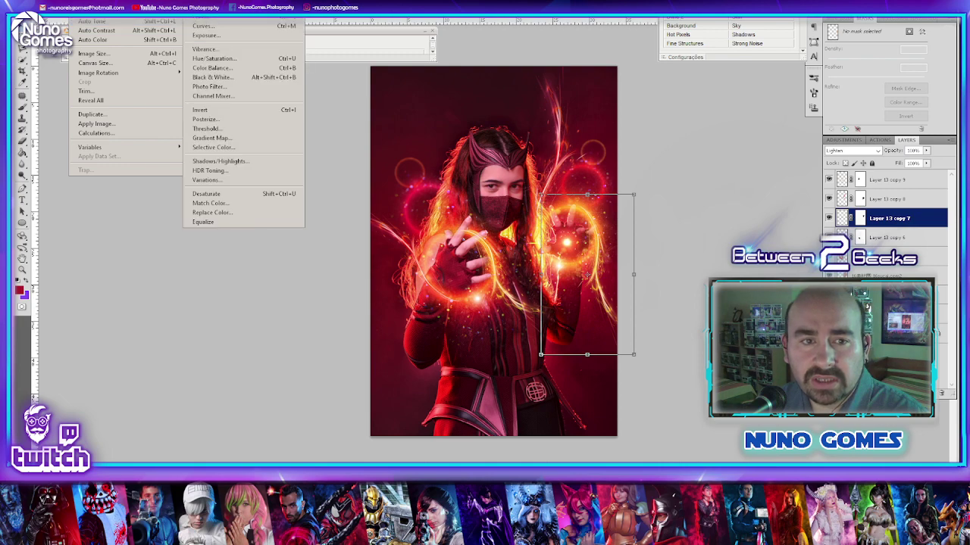
left_click(245, 59)
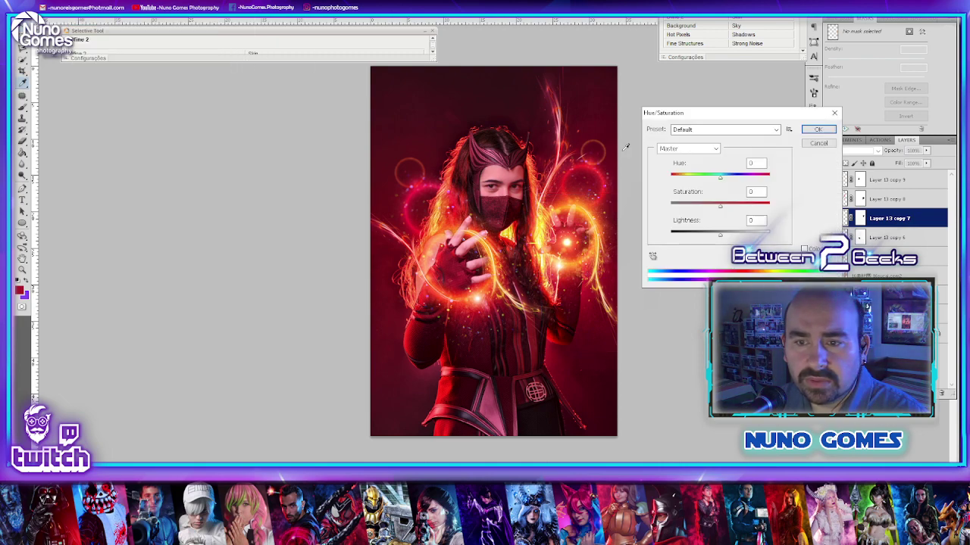
left_click_drag(719, 179, 709, 177)
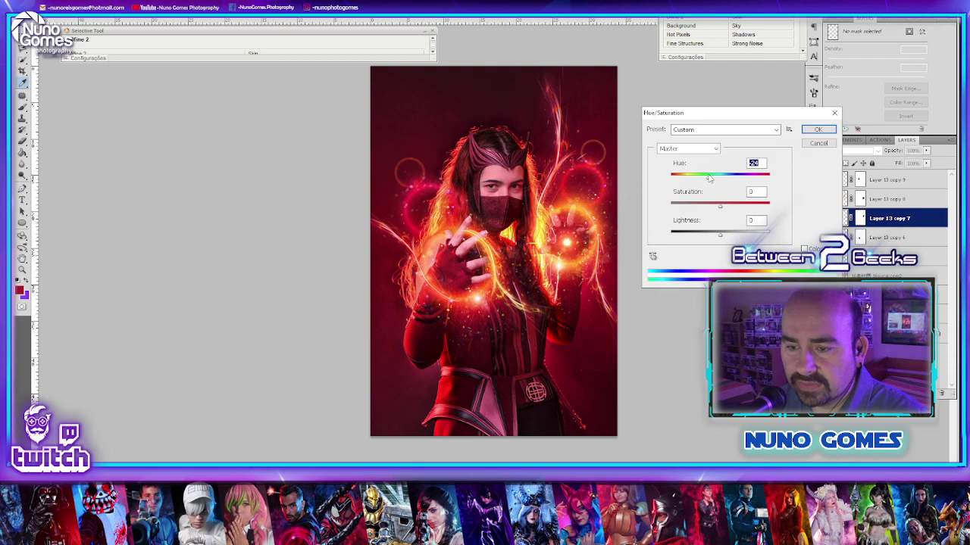
left_click(817, 129)
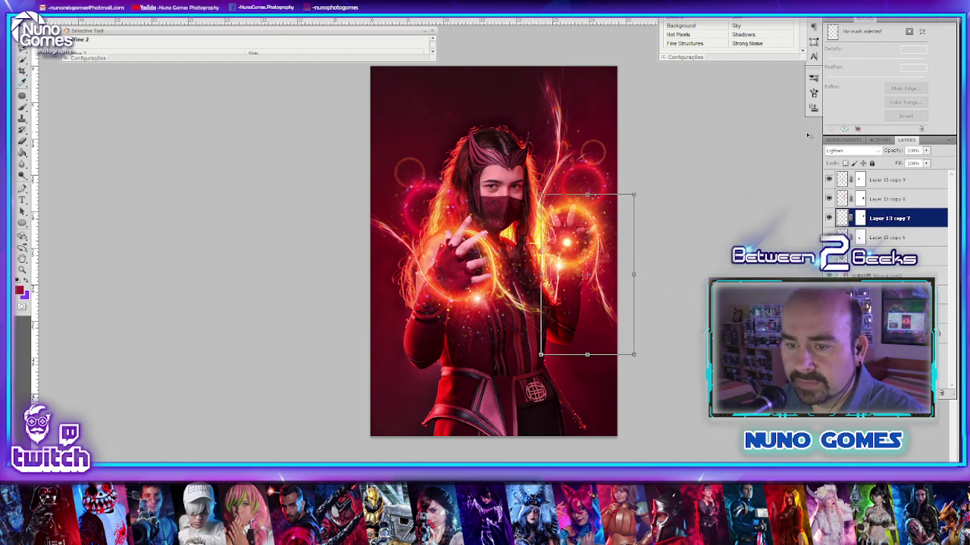
- Shift the hue of the front hand's streak across the torso to -23 with Hue/Saturation
left_click(490, 246)
key("alt+i")
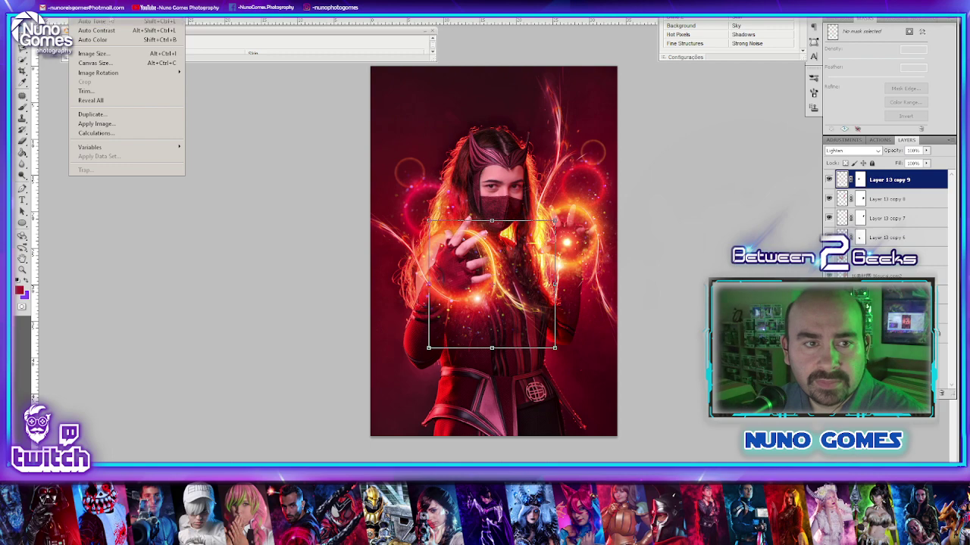
mouse_move(110, 11)
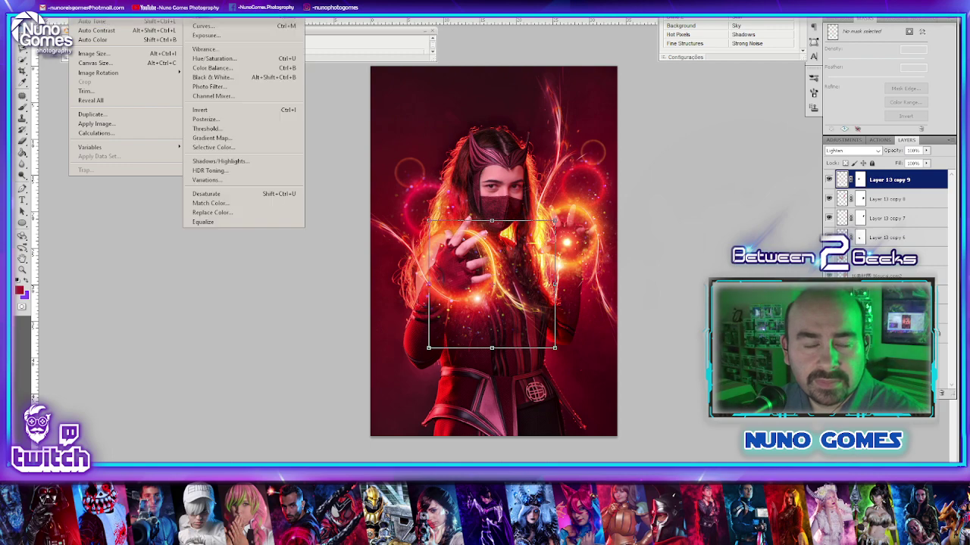
left_click(242, 59)
left_click_drag(720, 177, 709, 179)
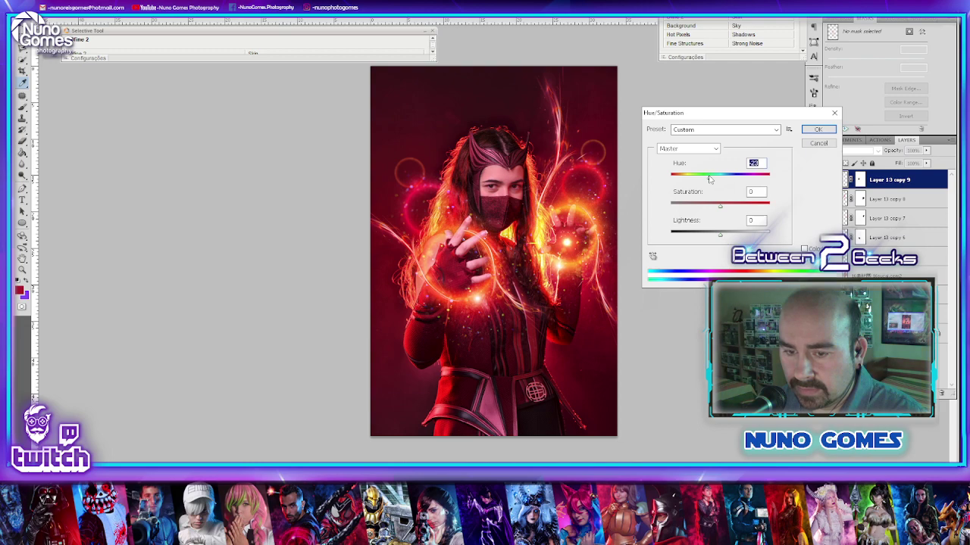
- Apply the pending hue shift to Layer 13 copy 9, and shift the red ring layer behind the far hand toward magenta
left_click(817, 129)
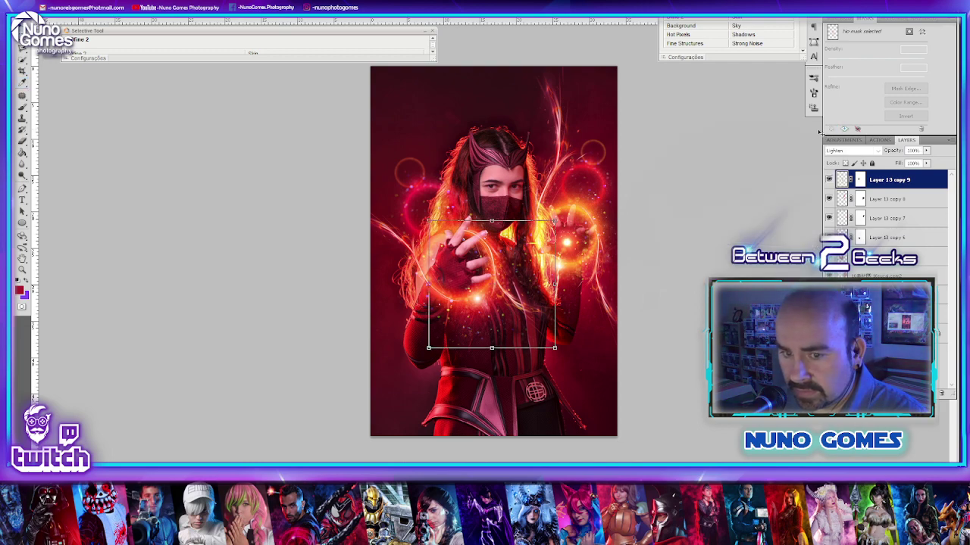
left_click(574, 268)
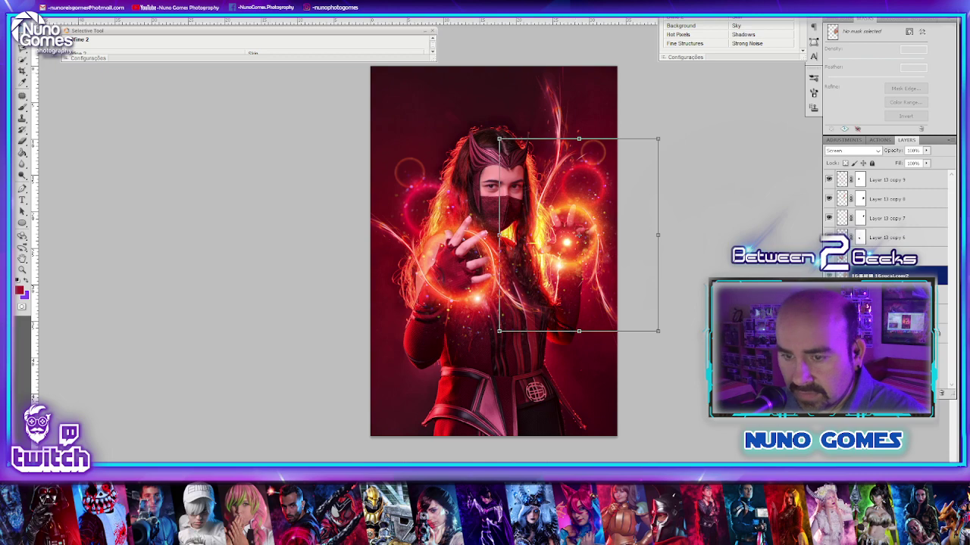
left_click(80, 6)
mouse_move(125, 9)
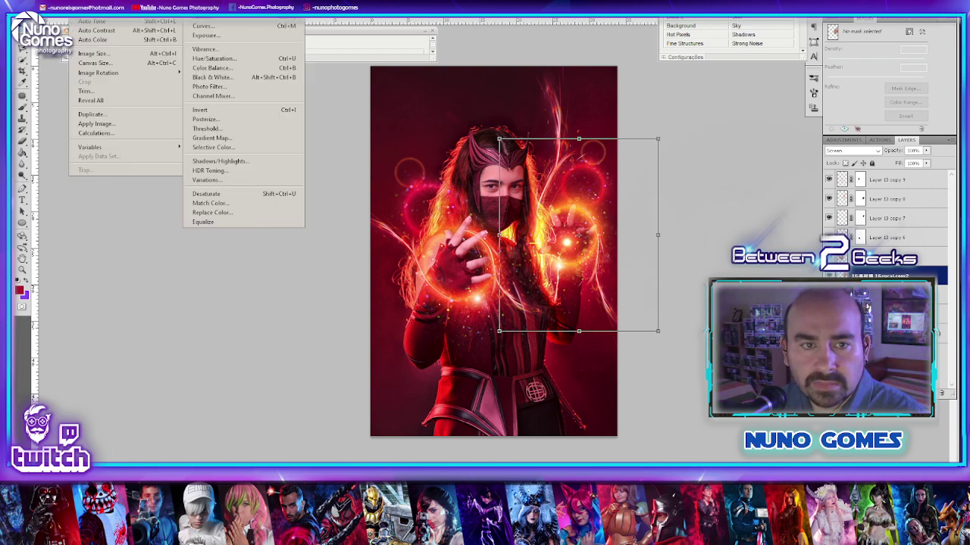
left_click(275, 59)
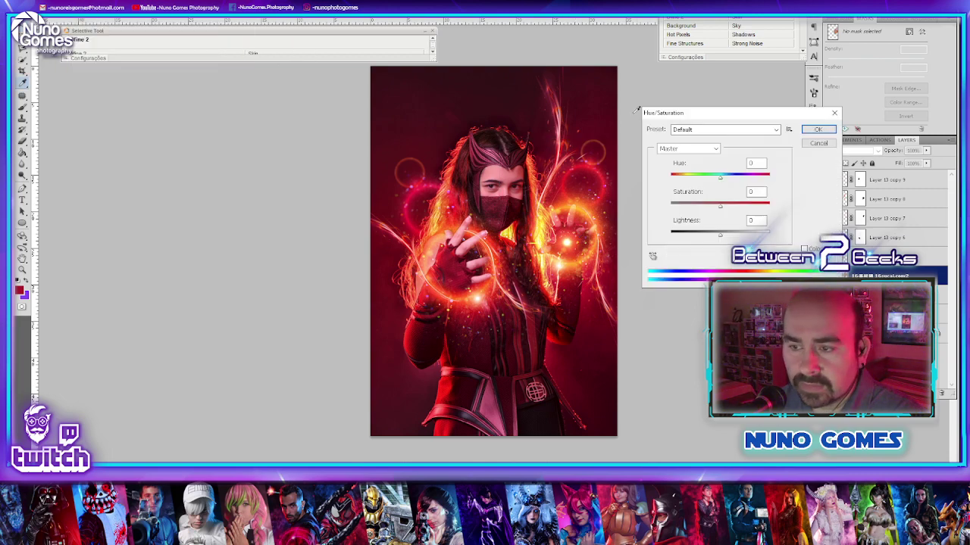
left_click_drag(719, 179, 713, 181)
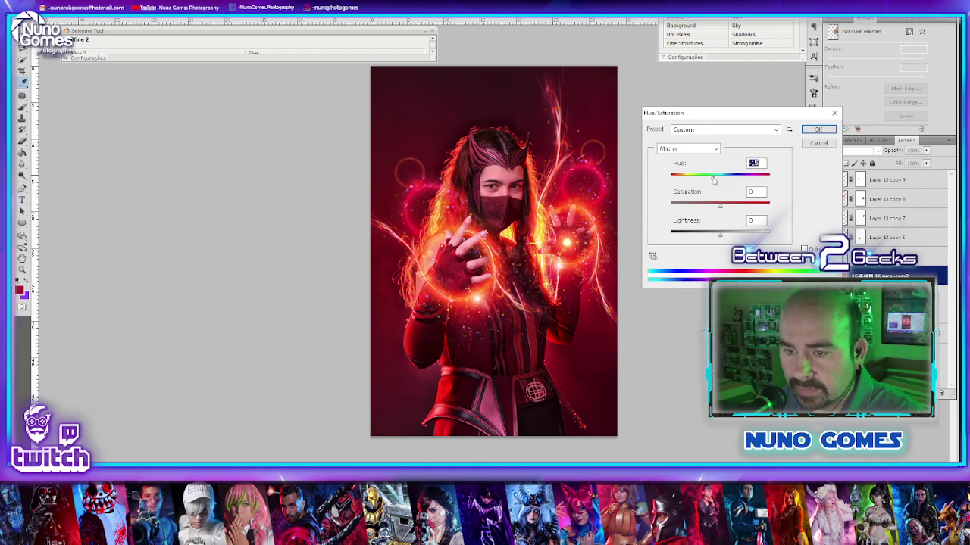
left_click(817, 130)
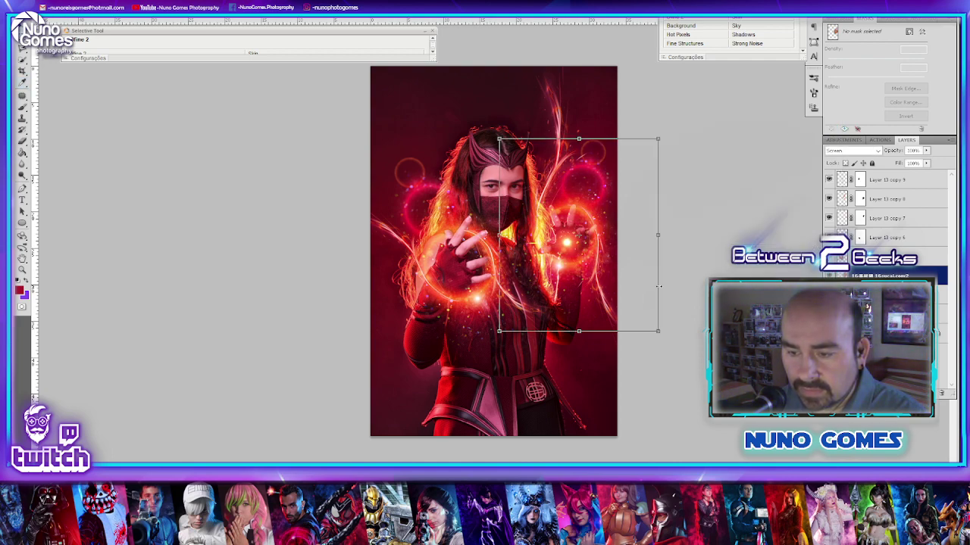
left_click(695, 280)
left_click(494, 252)
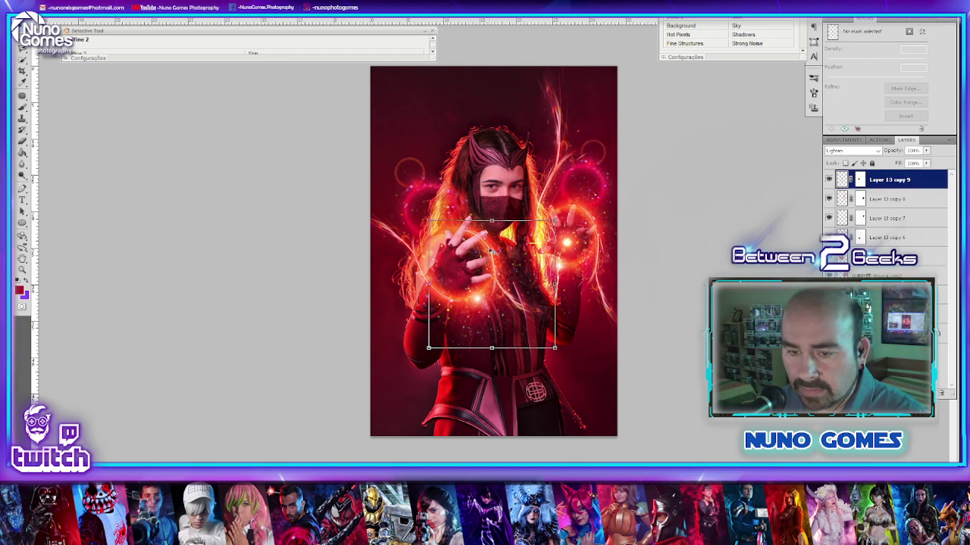
key("ctrl+plus")
key("ctrl+plus")
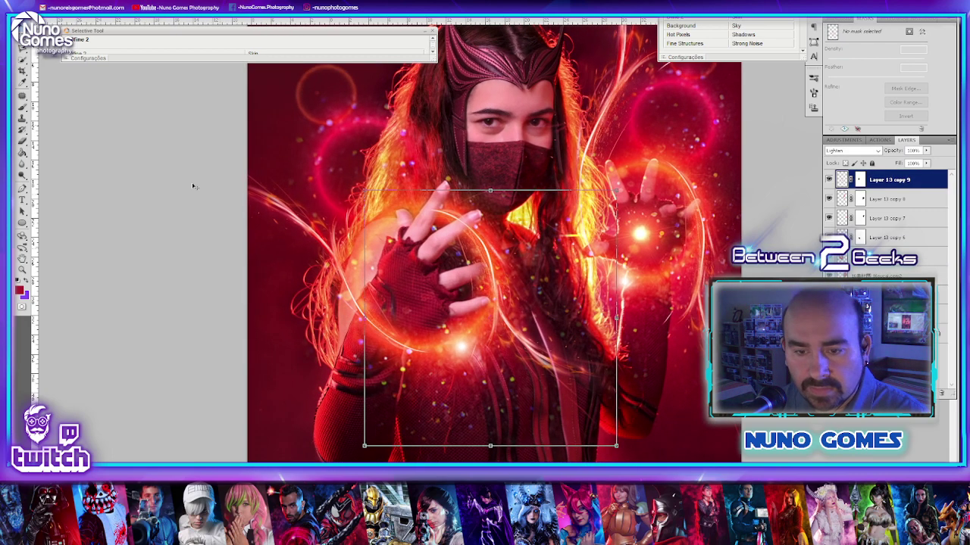
left_click(24, 143)
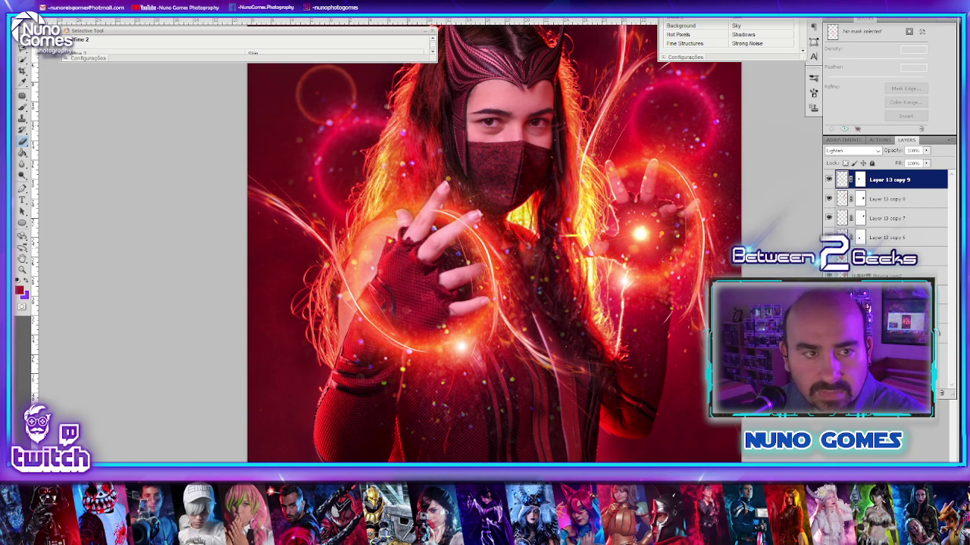
left_click(56, 19)
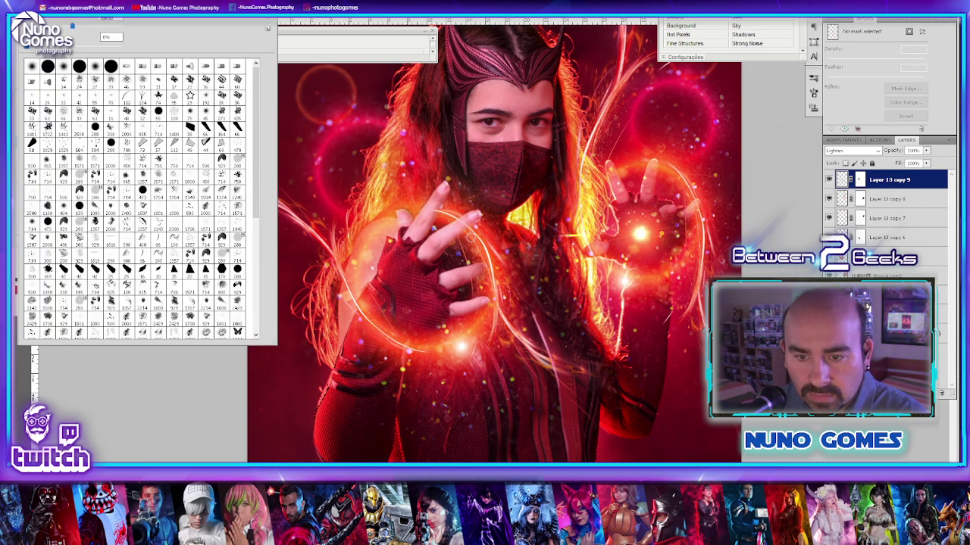
left_click(464, 220)
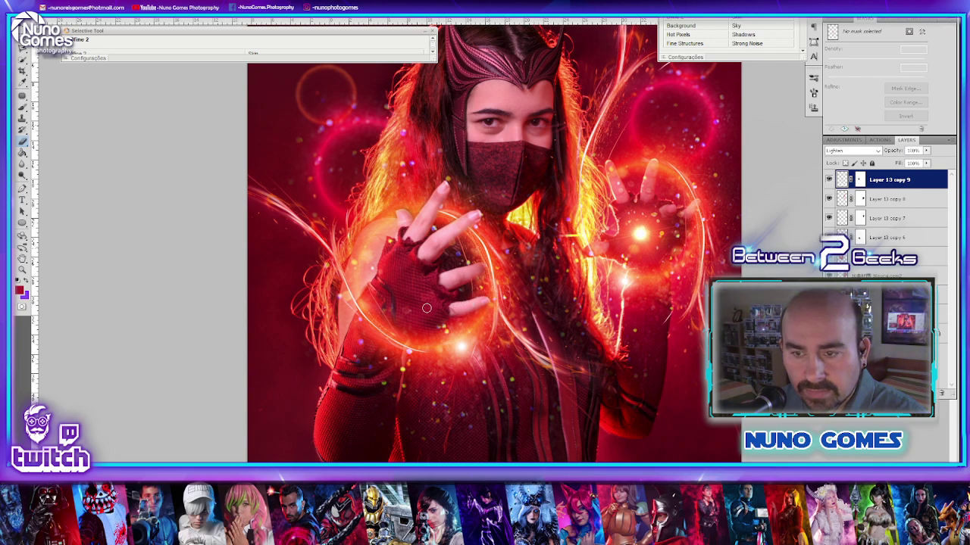
key("ctrl+minus")
key("ctrl+minus")
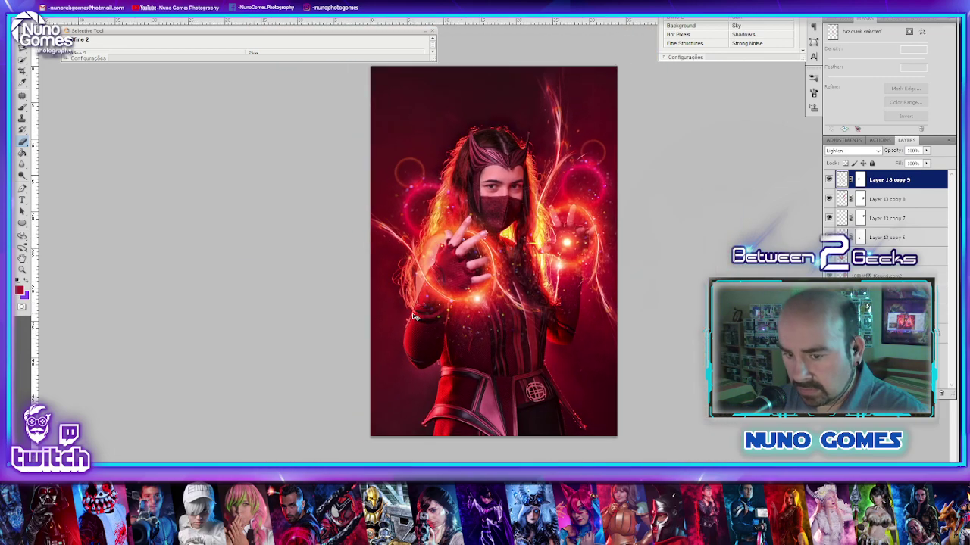
key("ctrl+plus")
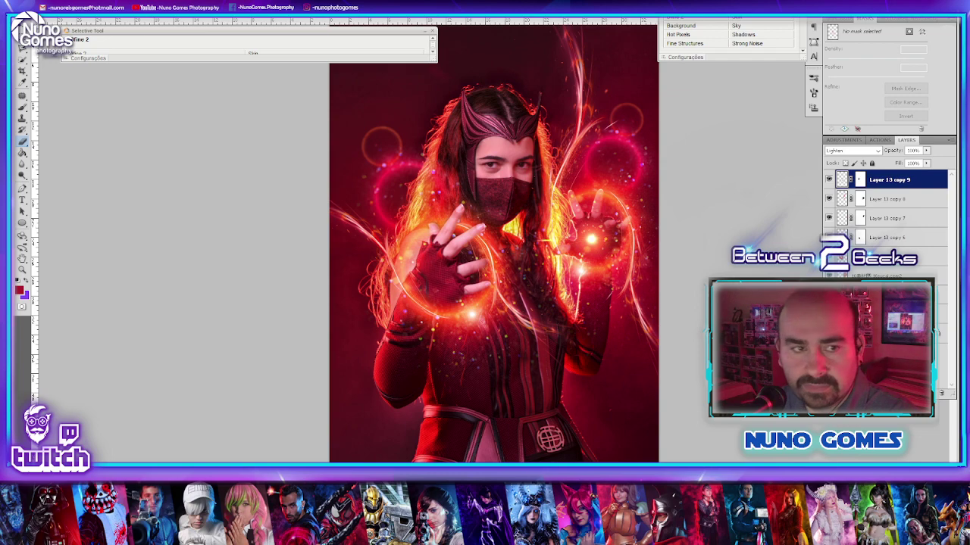
- Select Layer 13 copy 7 over the far hand and try a Warp transform on it
key("v")
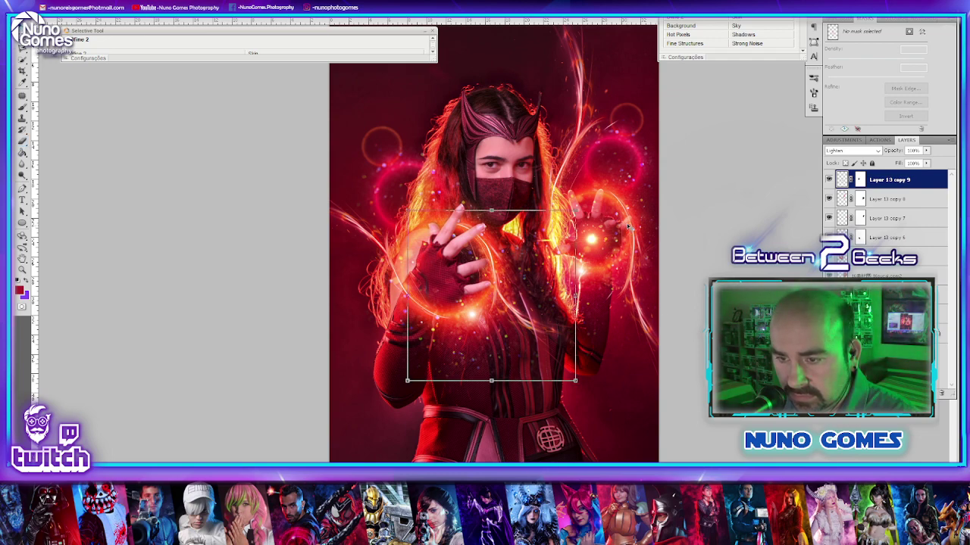
left_click(638, 202)
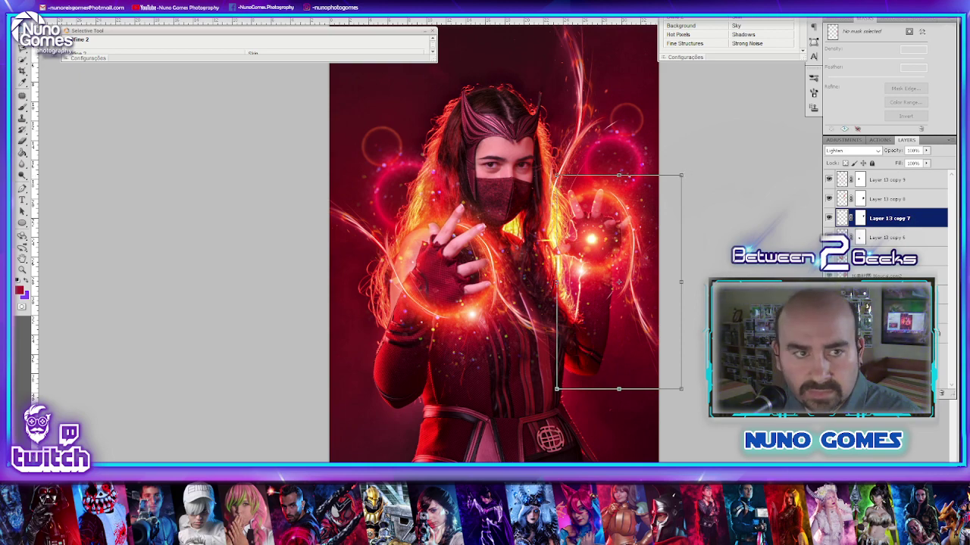
left_click(59, 14)
mouse_move(125, 175)
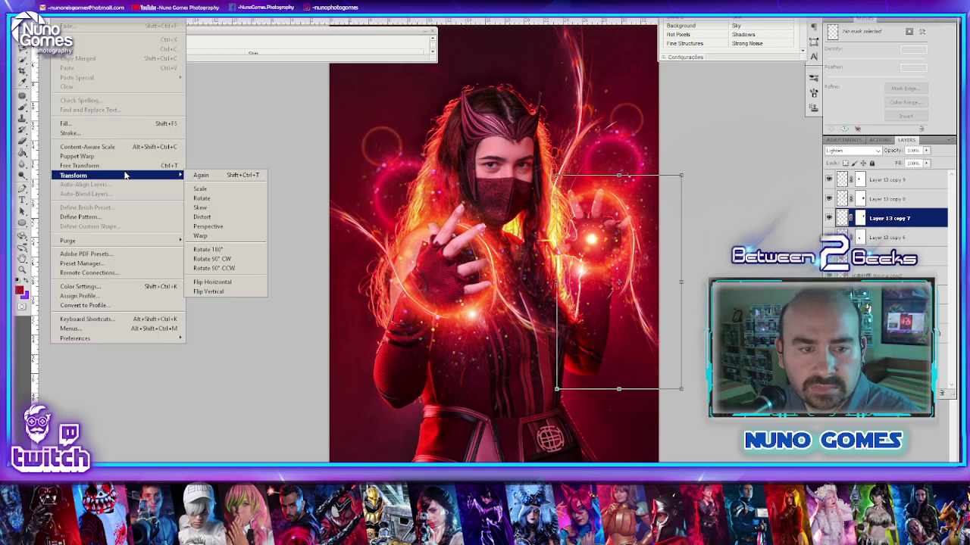
left_click(244, 236)
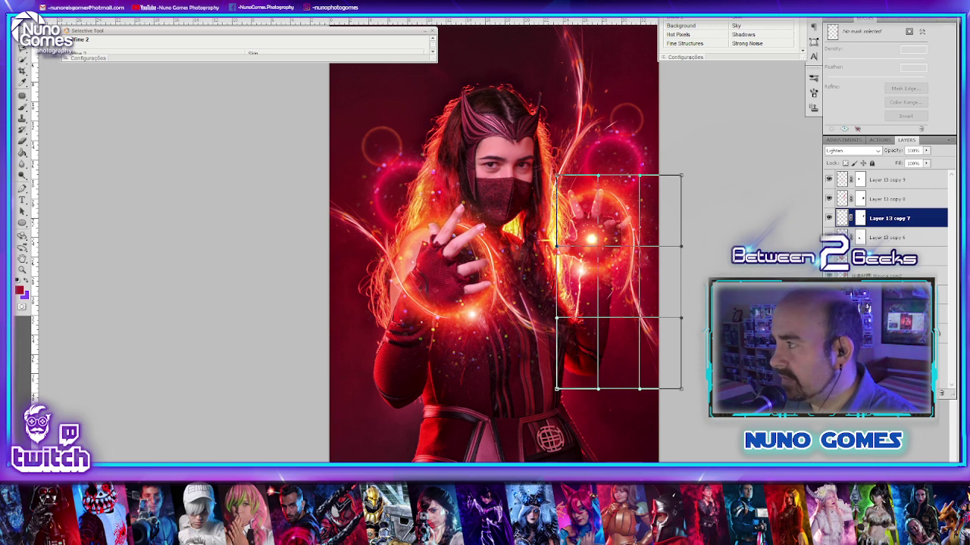
key("Return")
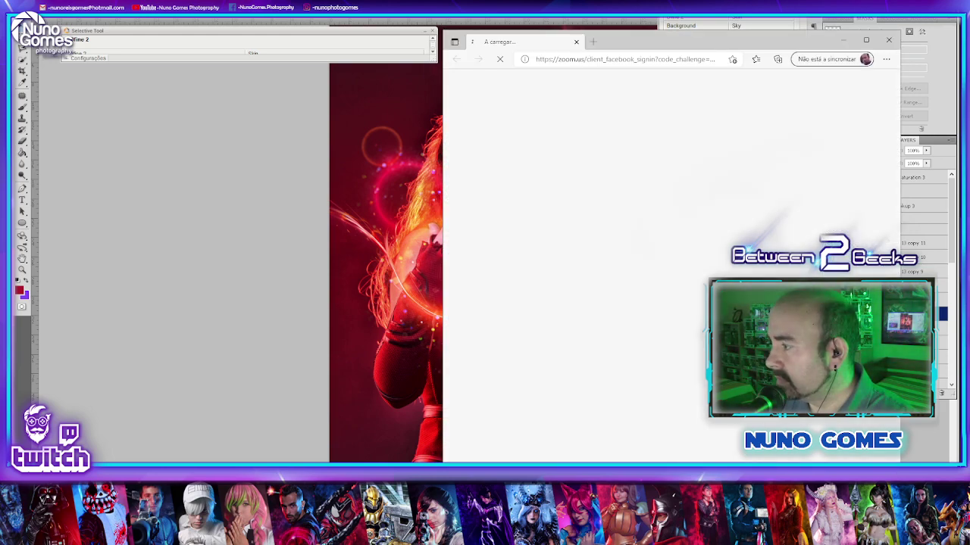
- Close the browser sign-in window, and start a new Zoom meeting with computer audio
left_click(889, 39)
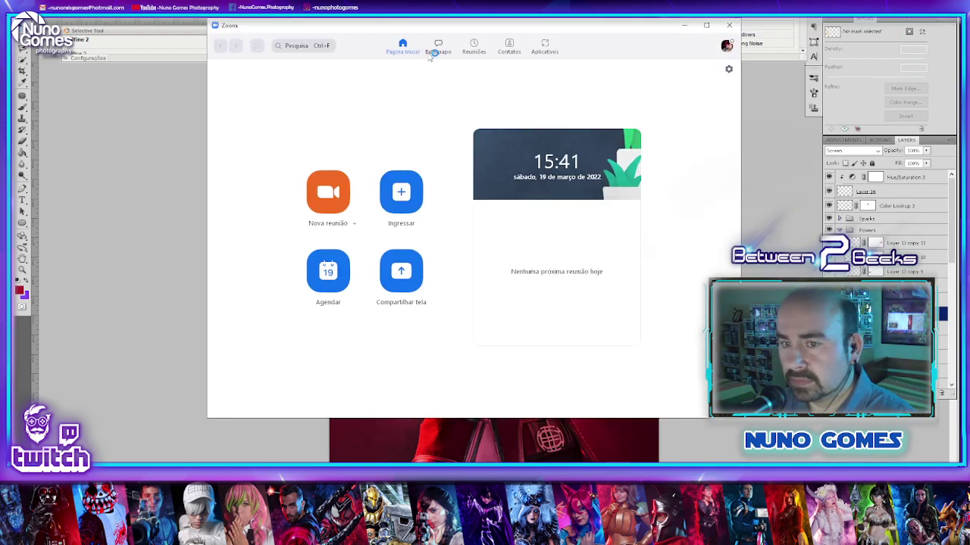
left_click(347, 201)
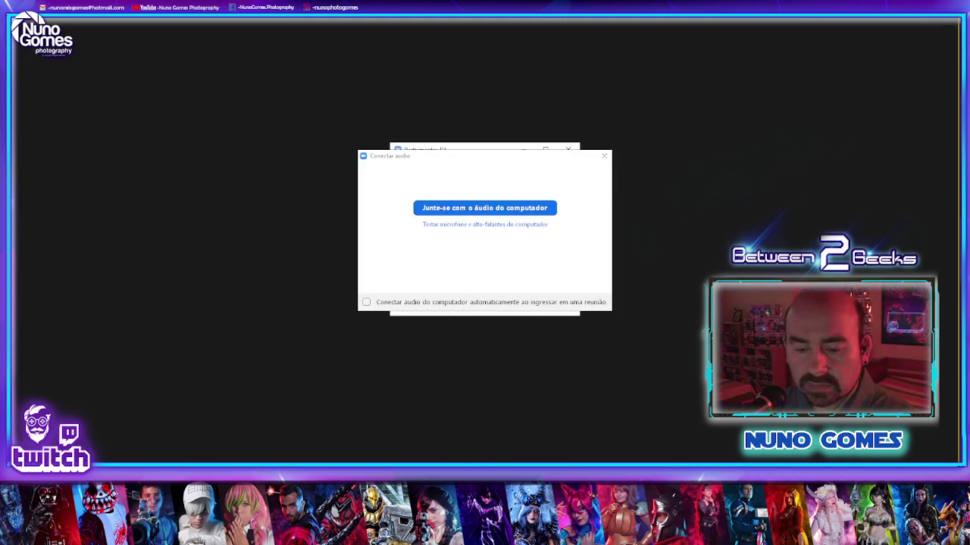
left_click(531, 211)
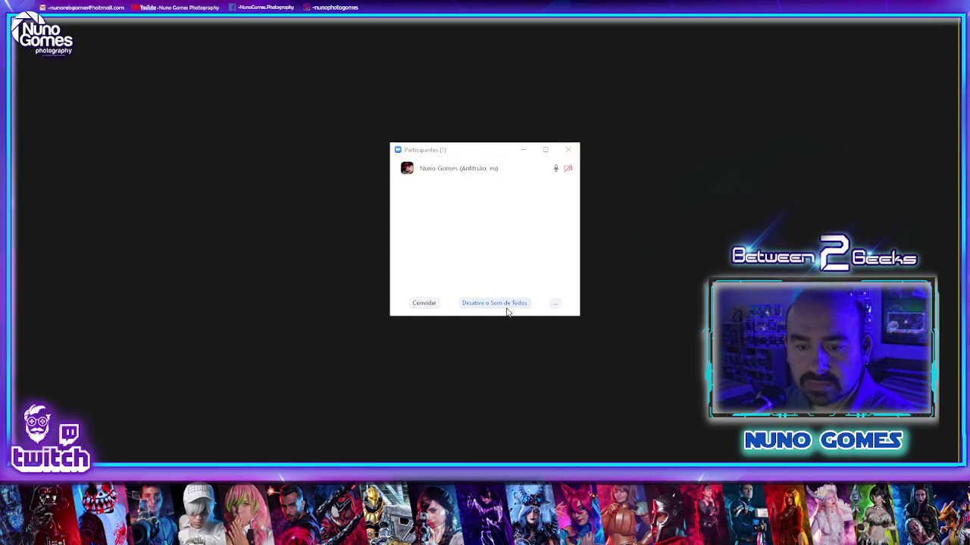
- Close the participants window and copy the meeting's invitation link
left_click(568, 150)
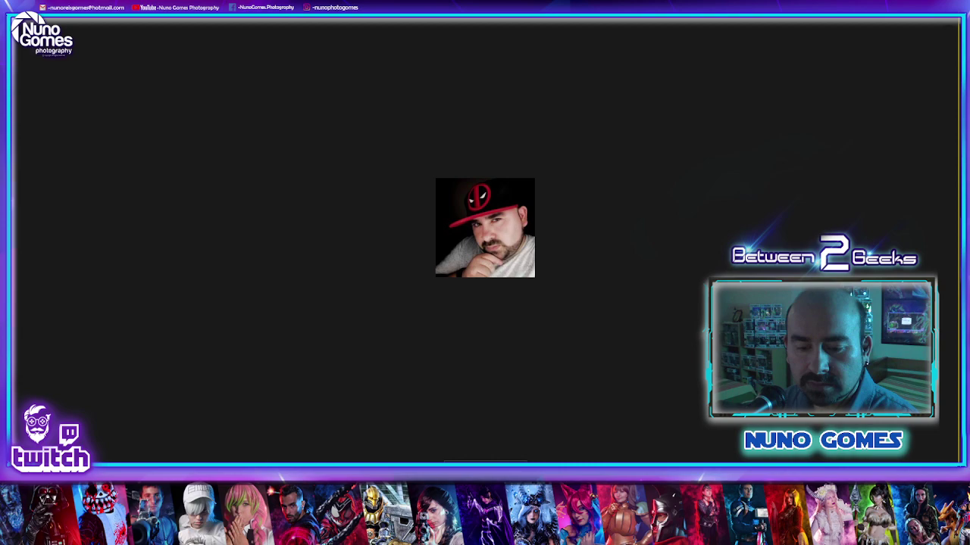
left_click(485, 461)
left_click(359, 346)
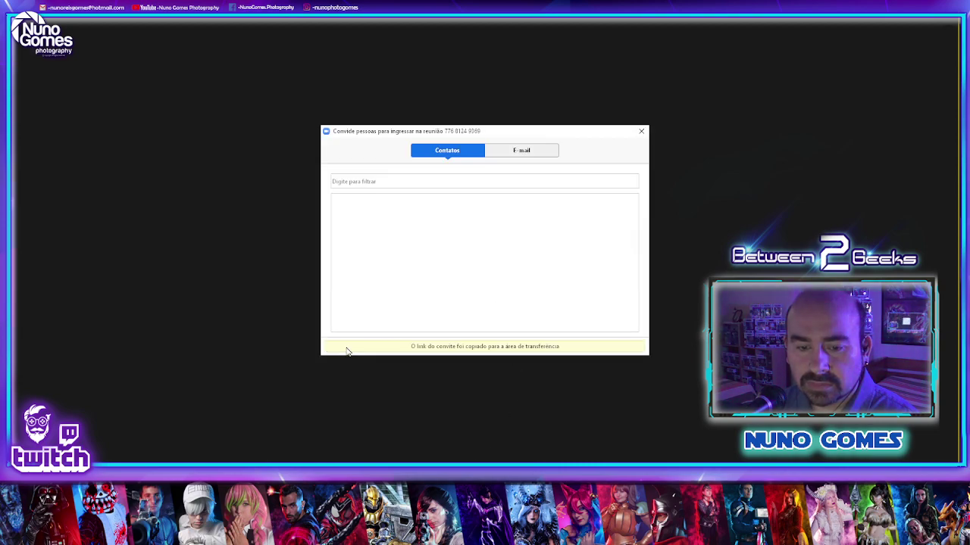
left_click(641, 131)
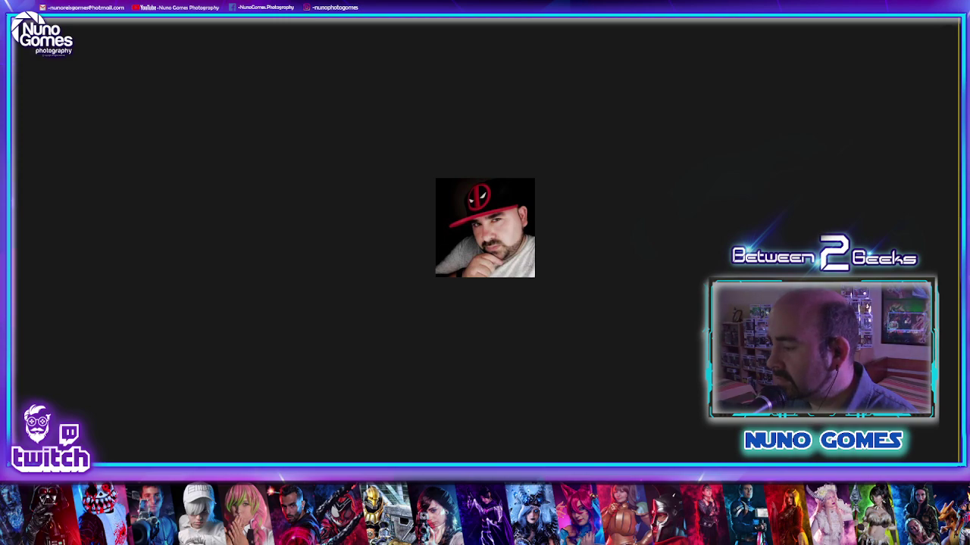
- Take the Zoom meeting out of full screen and switch back to the composite in Photoshop
key("super+d")
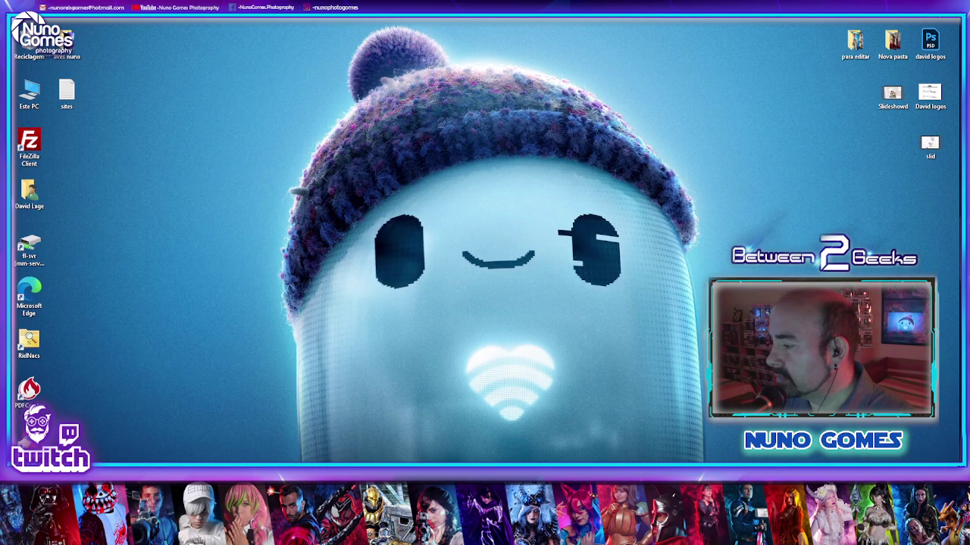
key("super+d")
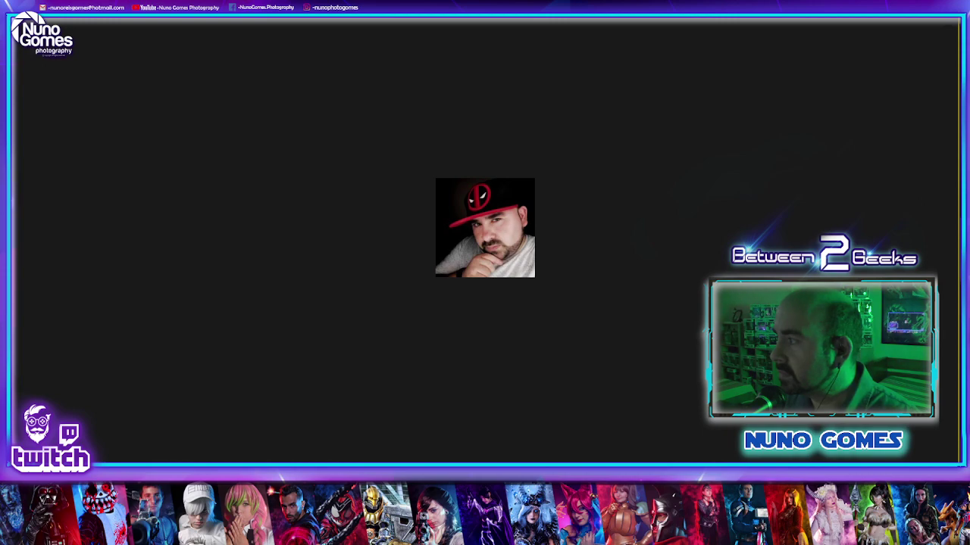
double_click(597, 252)
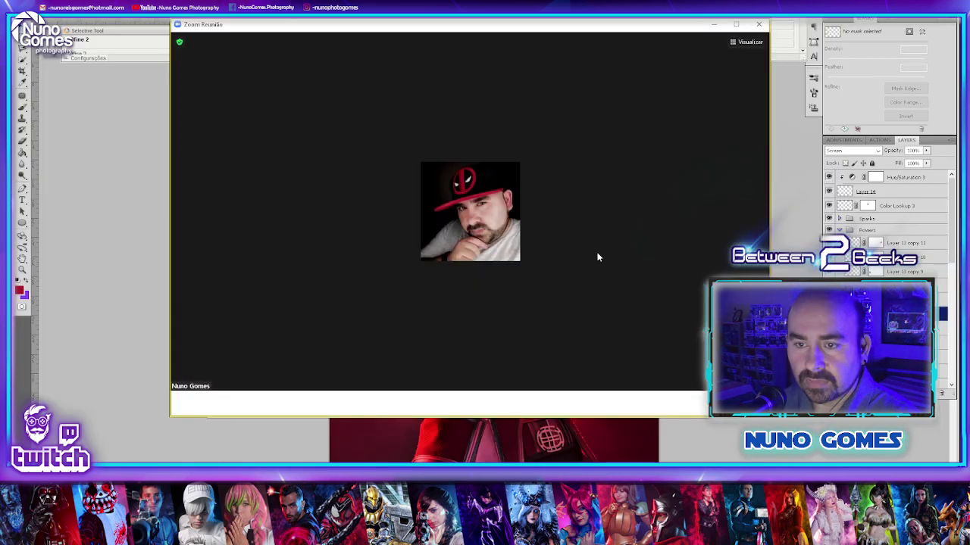
left_click(789, 176)
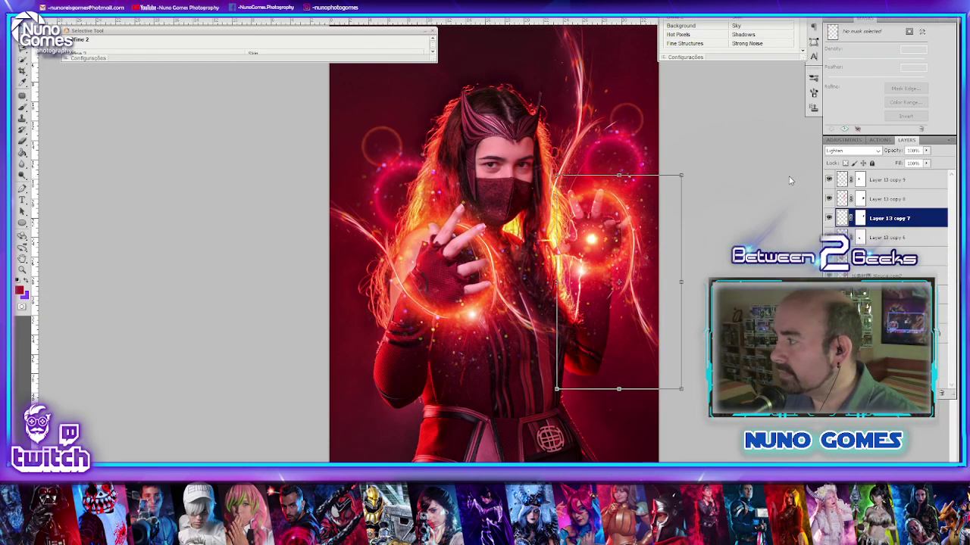
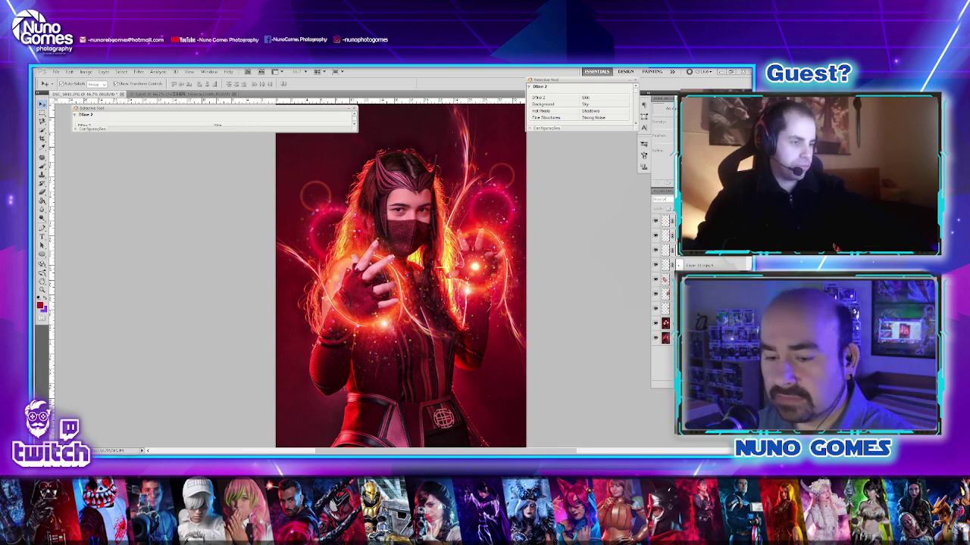
- Check the BetweenTwoGeeks window in Chrome
mouse_move(360, 450)
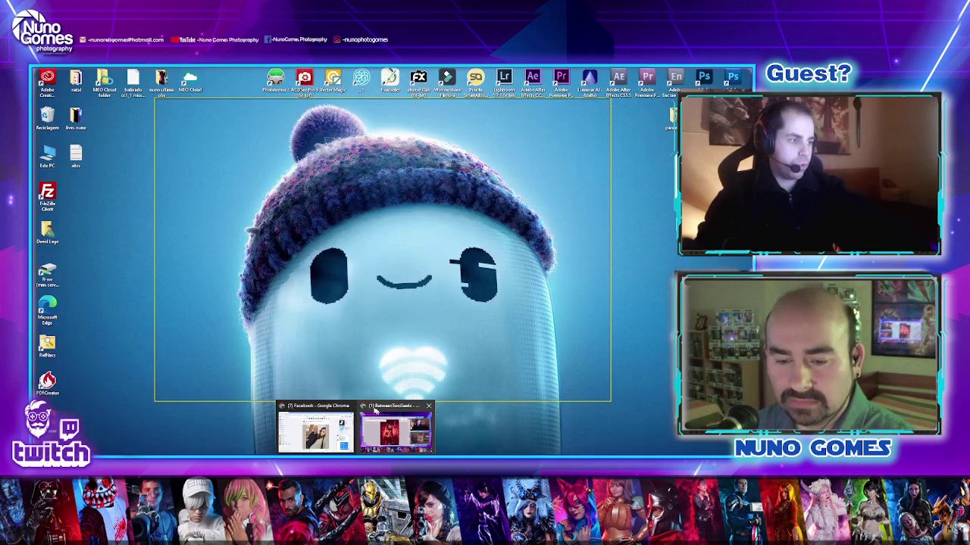
left_click(375, 411)
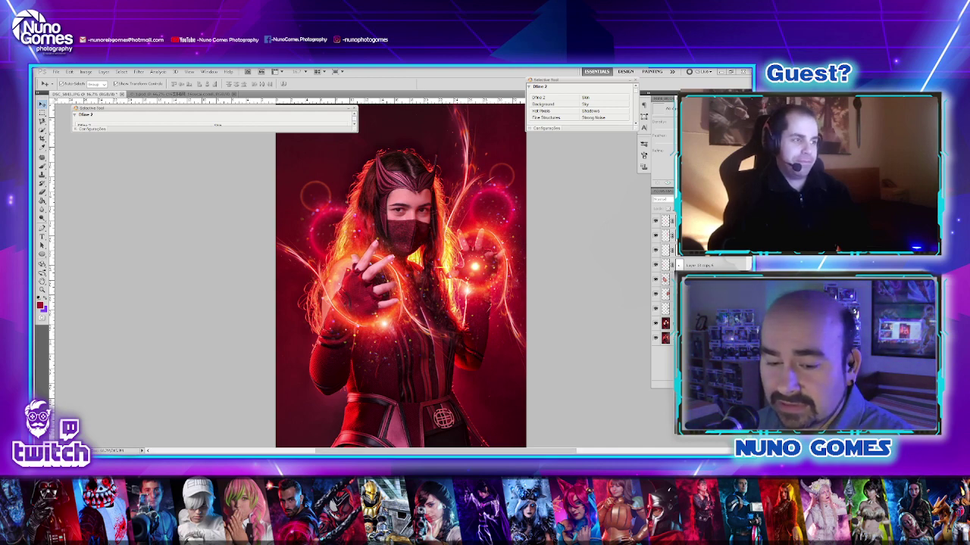
mouse_move(356, 453)
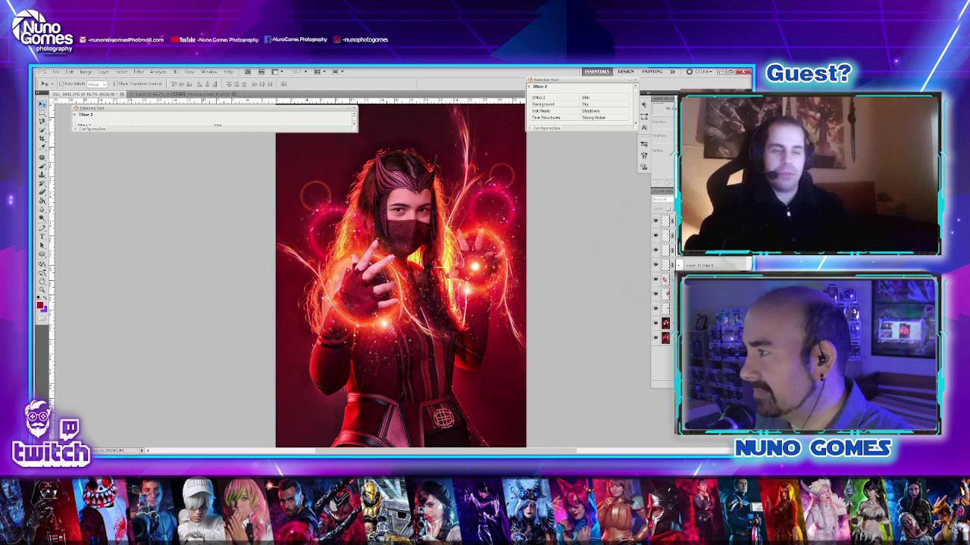
- Cycle through the open Photoshop documents back to the red costume composite
key("ctrl+Tab")
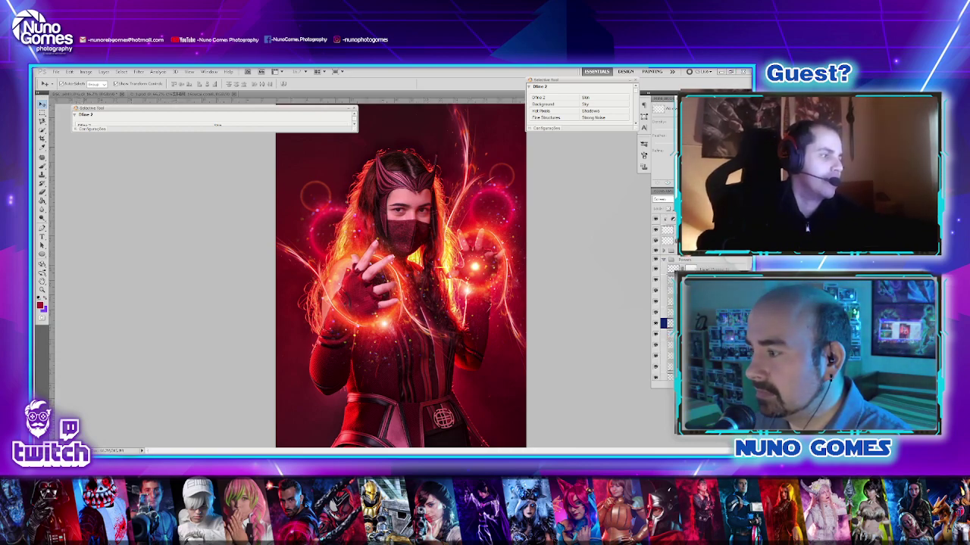
key("ctrl+Tab")
key("ctrl+Tab")
key("ctrl+Tab")
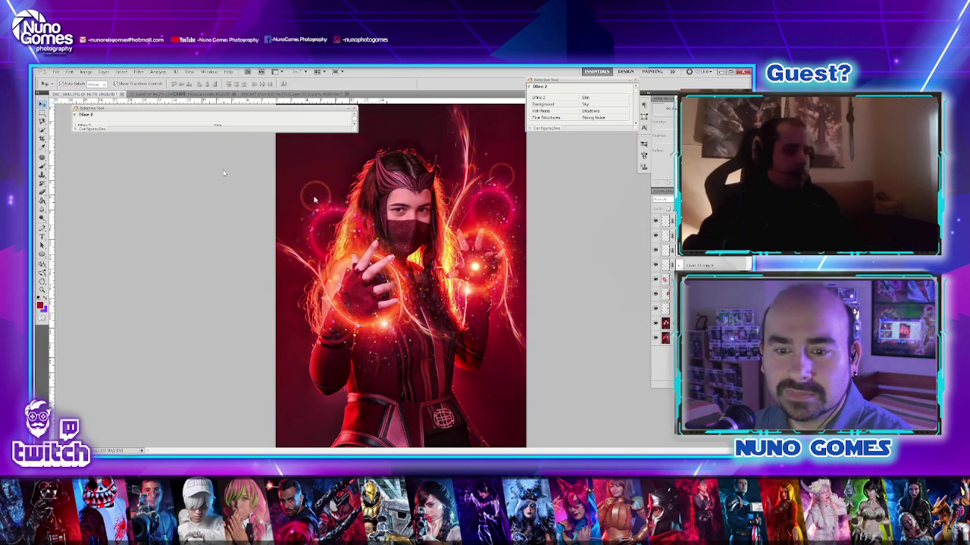
key("ctrl+Tab")
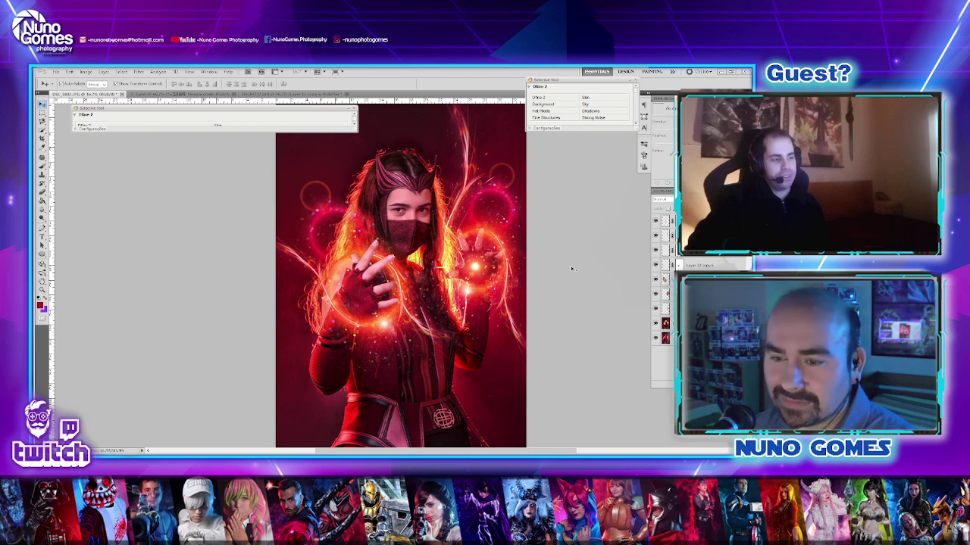
- Warp the glowing light streak layer around the smaller, farther raised hand, apply the transformation and deselect the layer
key("ctrl+minus")
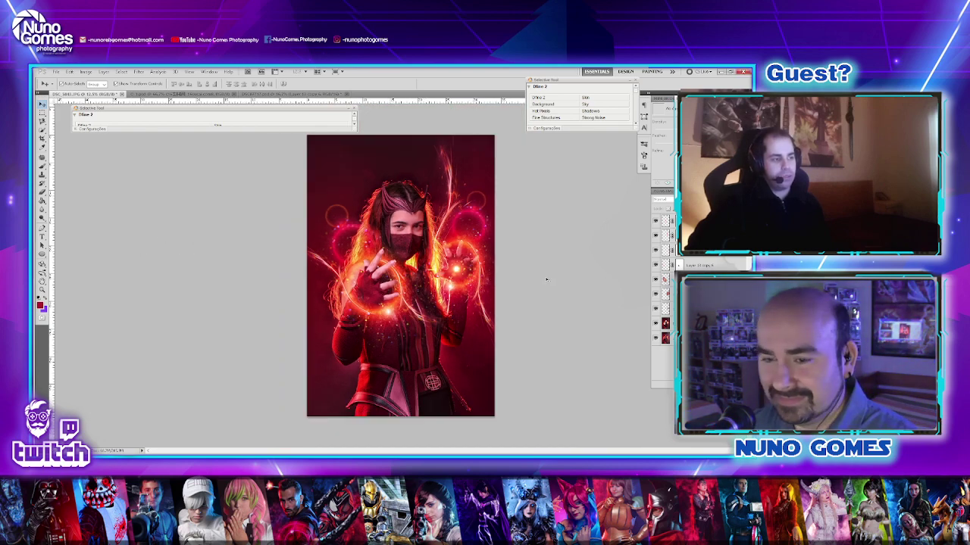
key("ctrl+plus")
key("ctrl+plus")
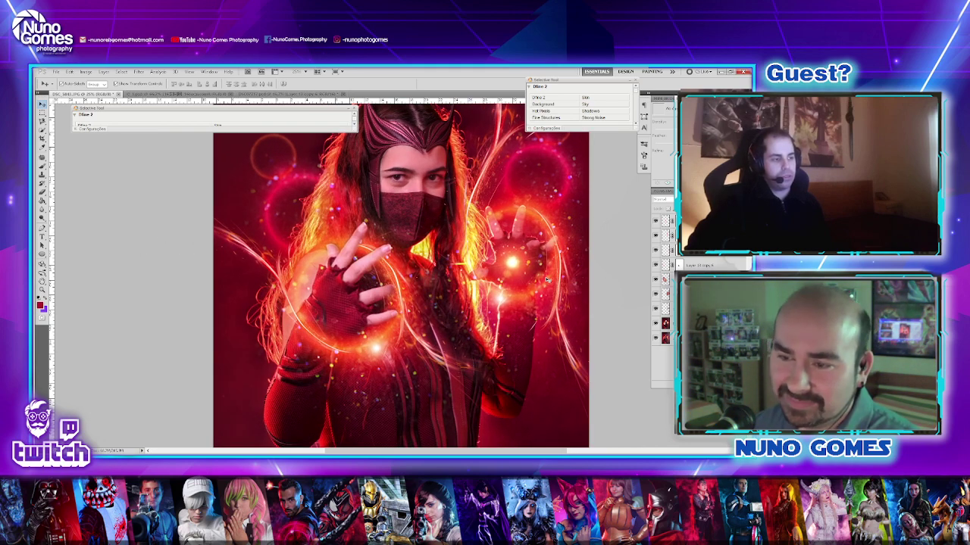
left_click(535, 213)
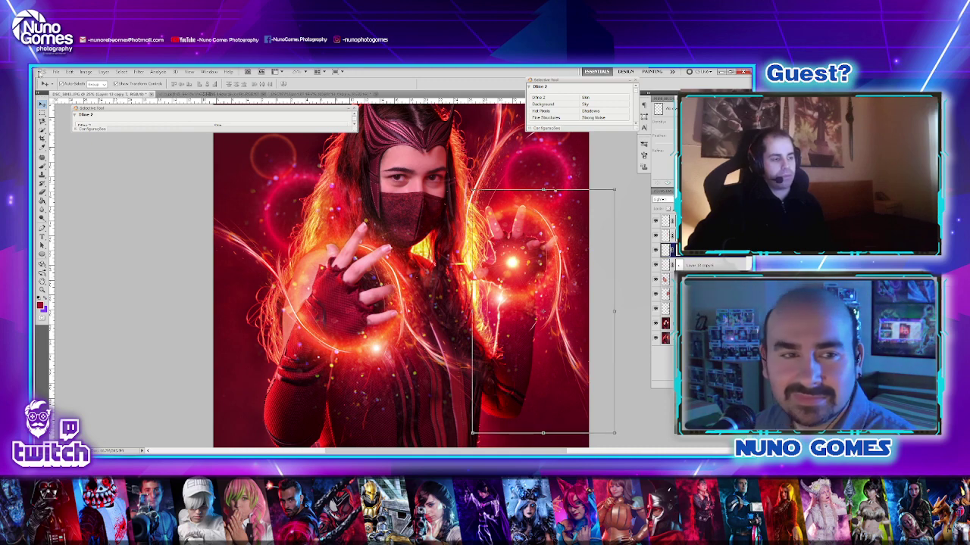
left_click(86, 72)
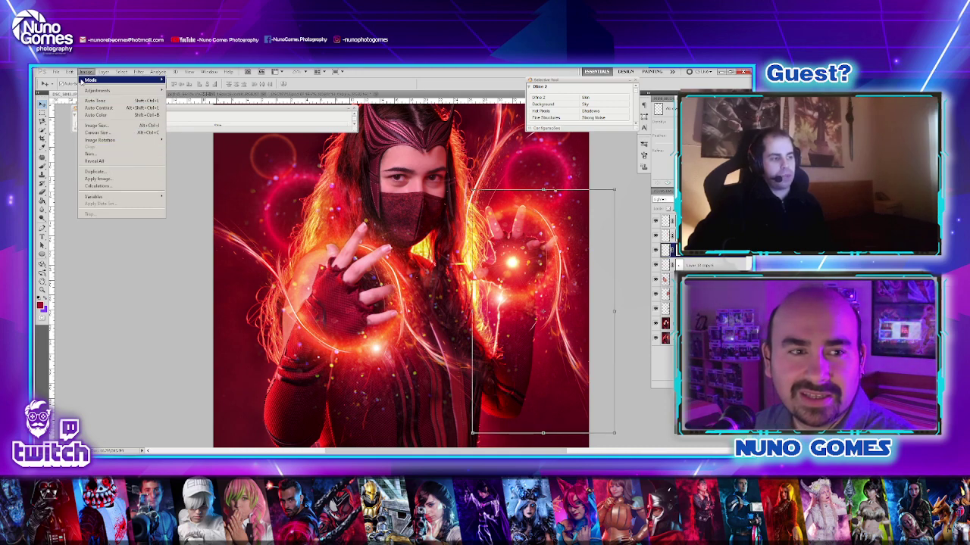
mouse_move(68, 71)
mouse_move(114, 218)
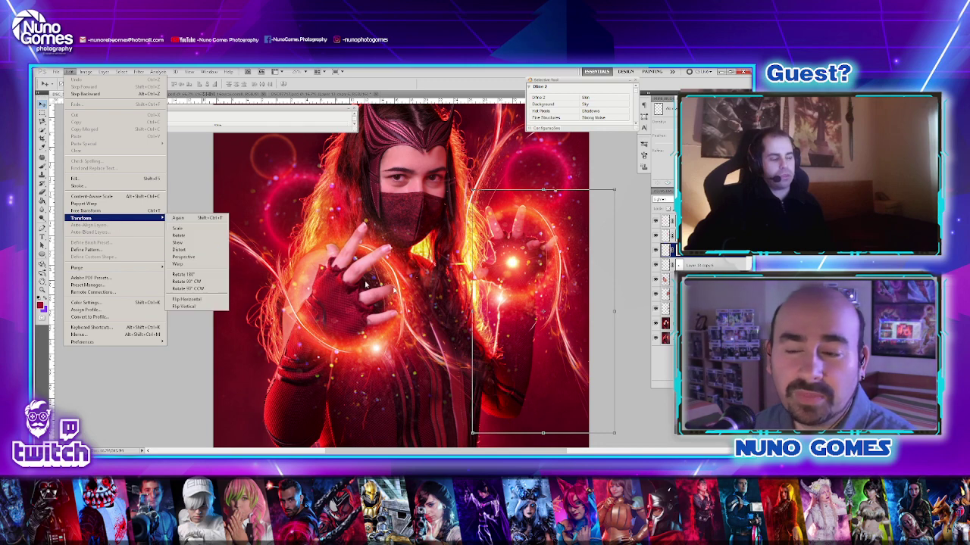
left_click(178, 263)
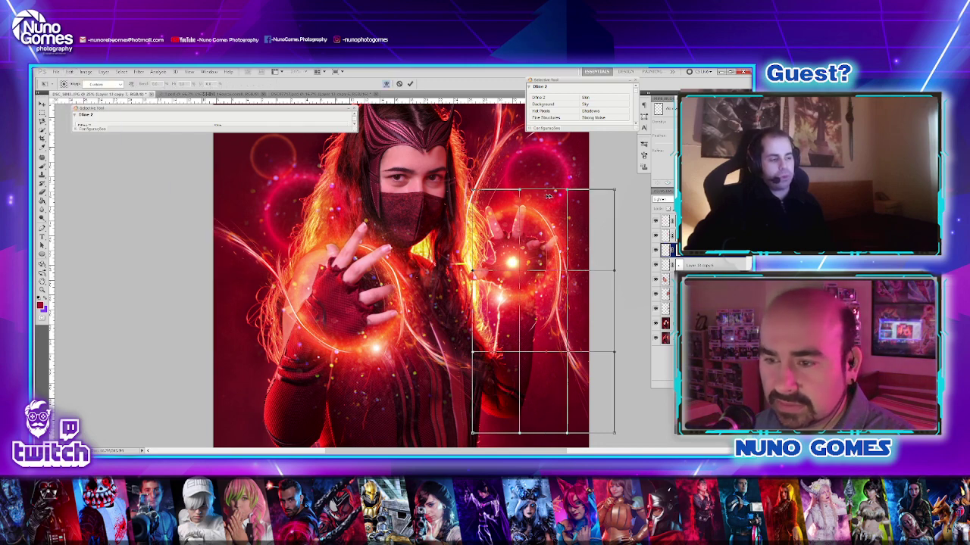
left_click_drag(519, 190, 506, 192)
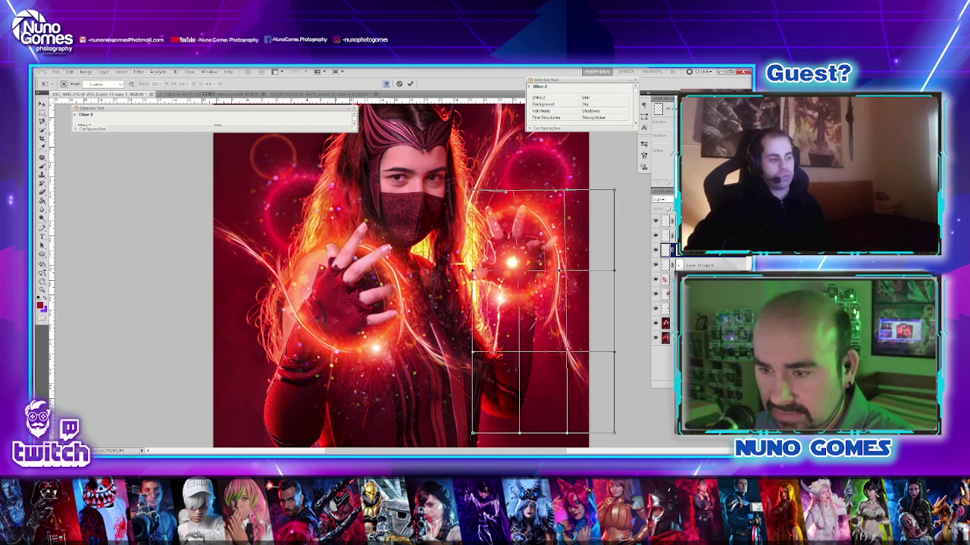
mouse_move(559, 271)
left_mouse_down()
mouse_move(574, 273)
mouse_move(568, 267)
left_mouse_up()
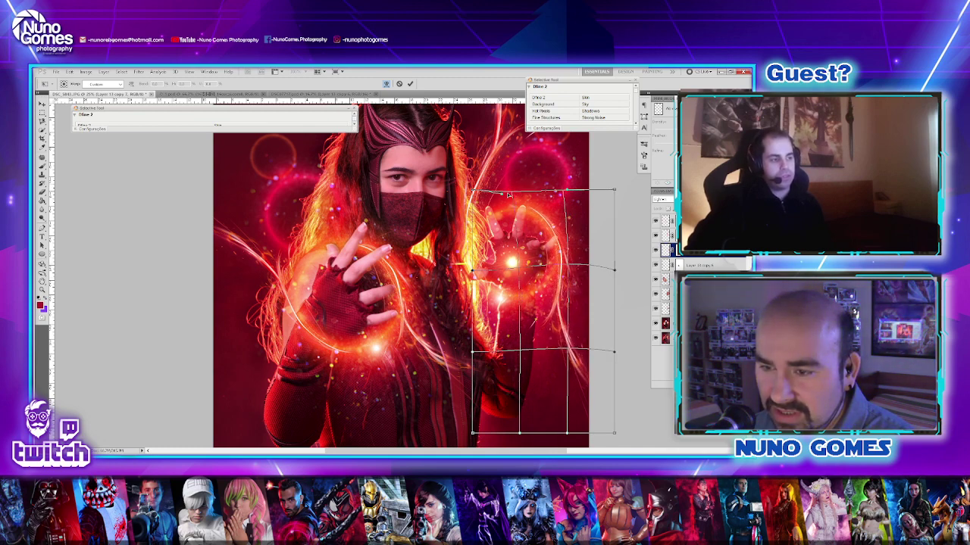
left_click_drag(508, 195, 507, 196)
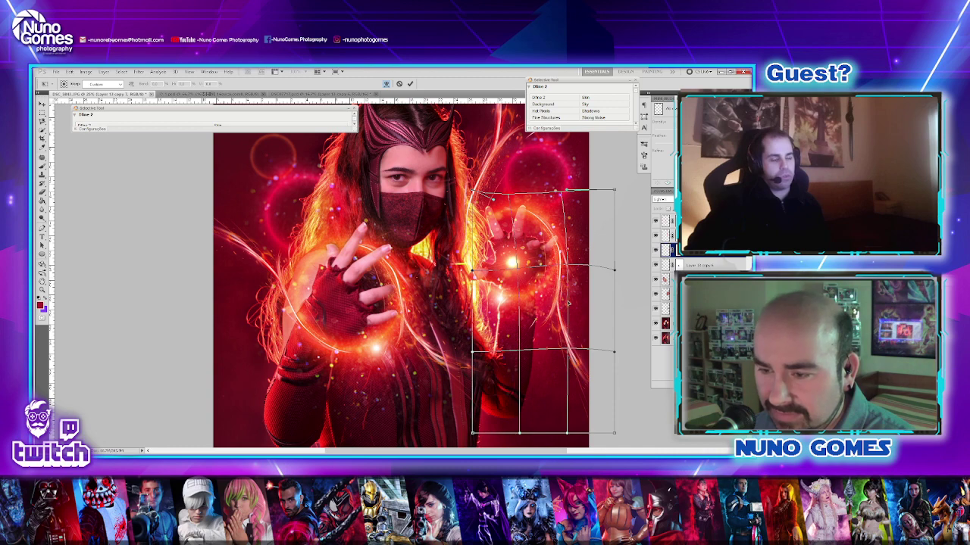
left_click_drag(520, 321, 520, 312)
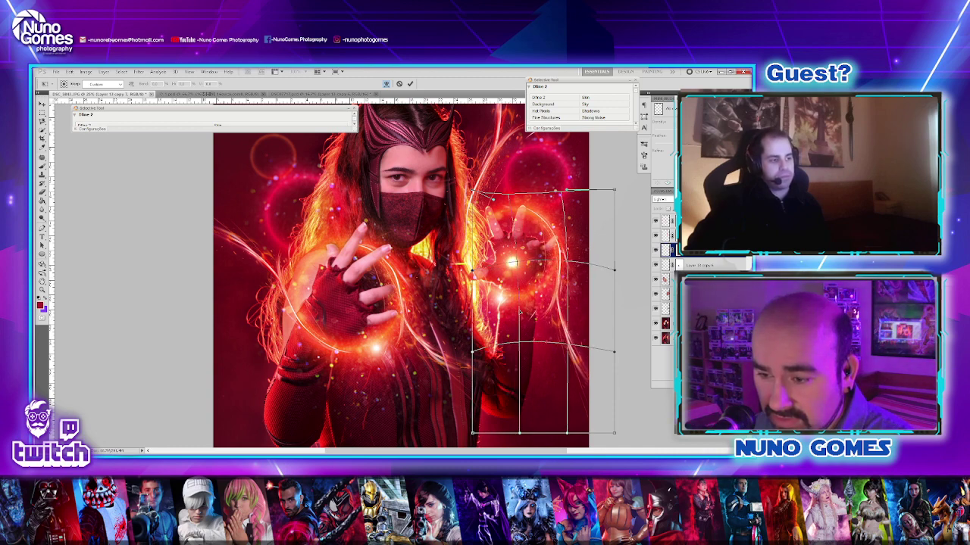
left_click_drag(571, 348, 565, 335)
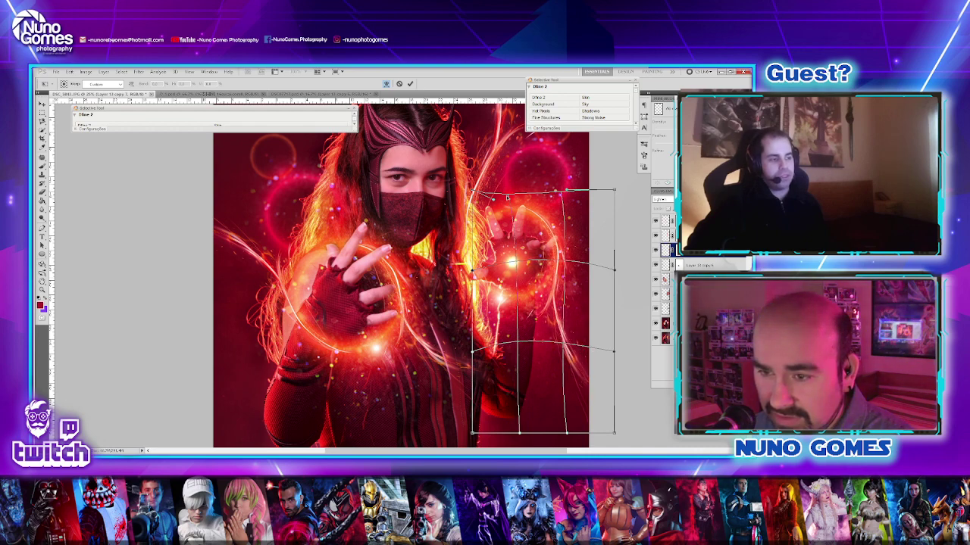
left_click_drag(505, 196, 504, 201)
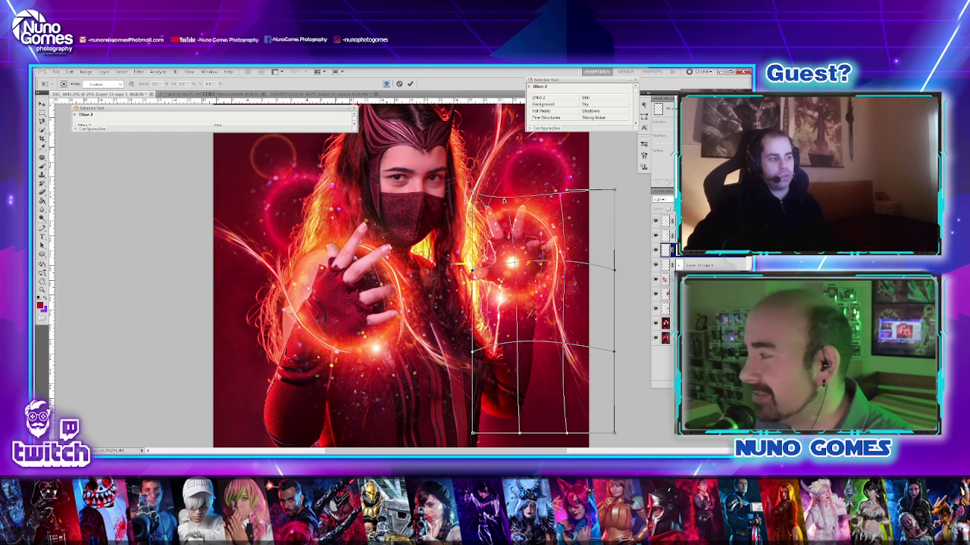
key("Return")
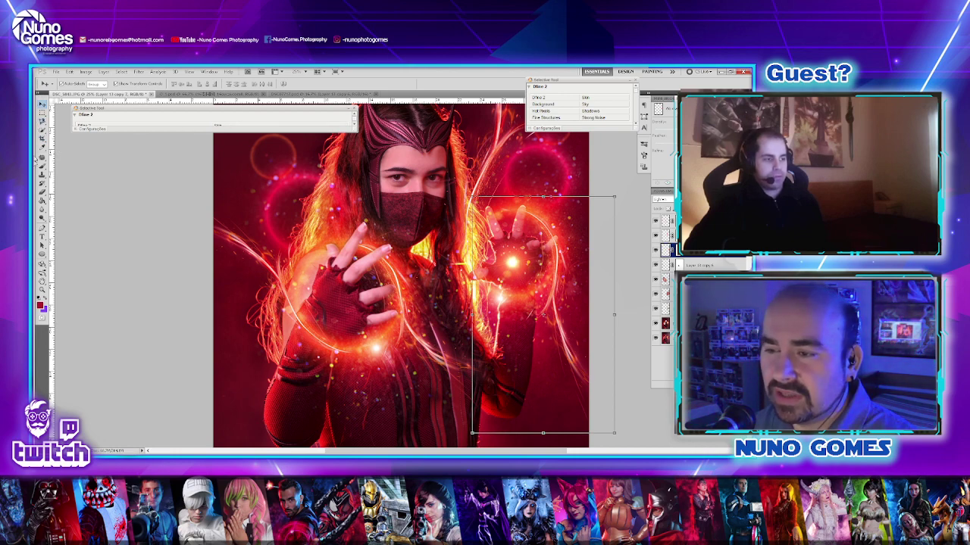
left_click(630, 210)
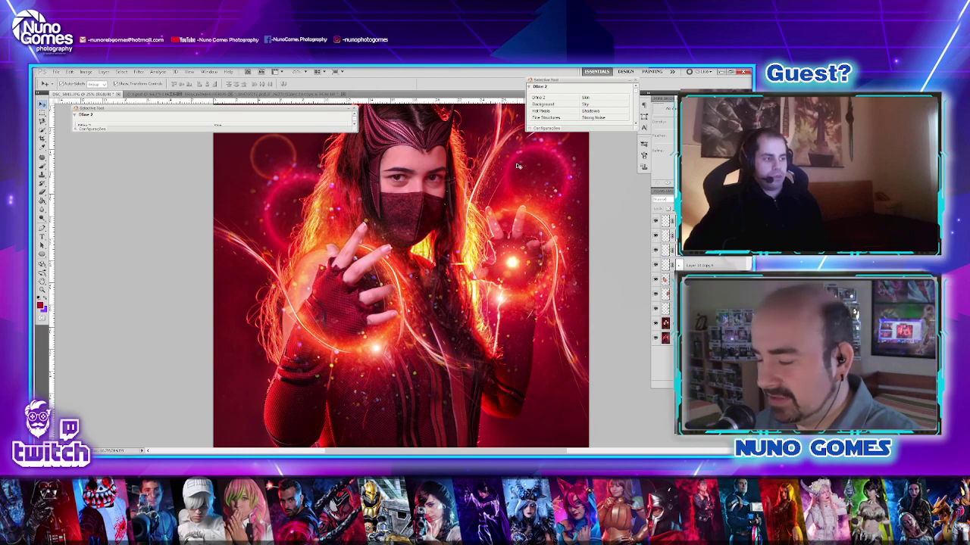
- Examine the face, hands and glowing effects close up and in the full composite view
key("ctrl+plus")
key("ctrl+plus")
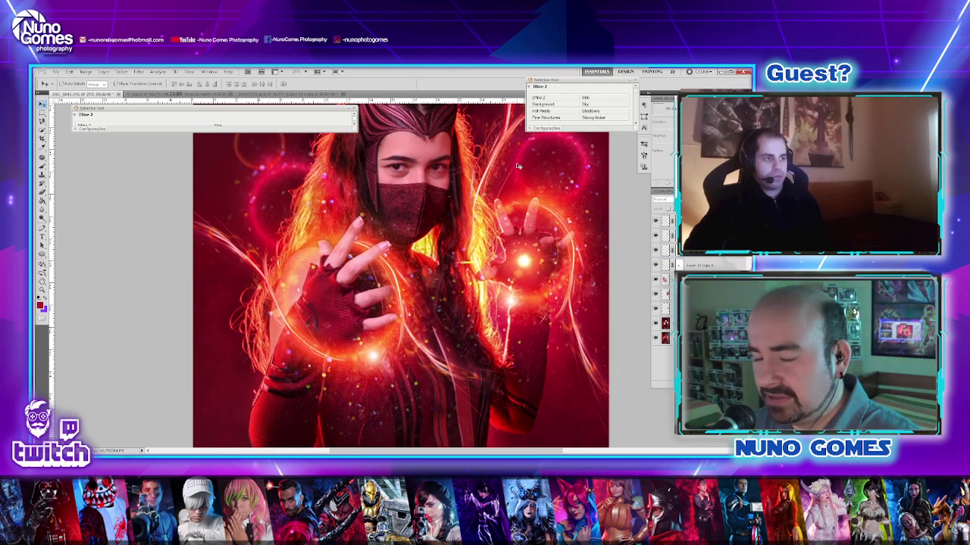
scroll(517, 166, "up", 1)
scroll(609, 97, "up", 2)
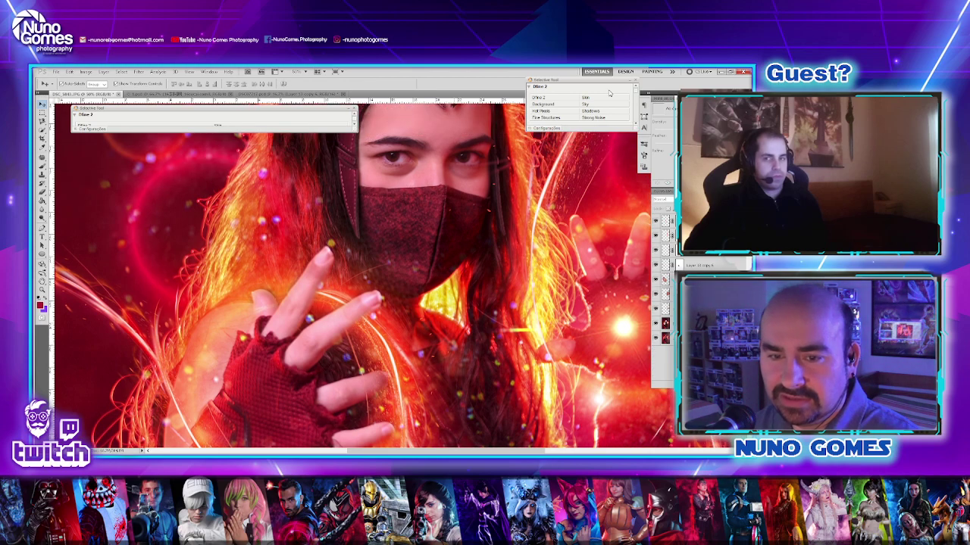
scroll(609, 93, "down", 5)
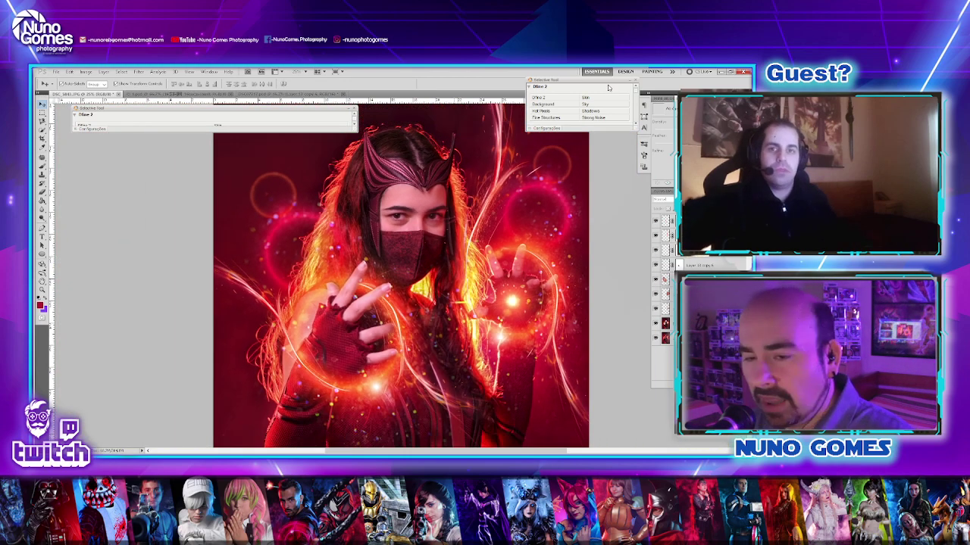
key("ctrl+minus")
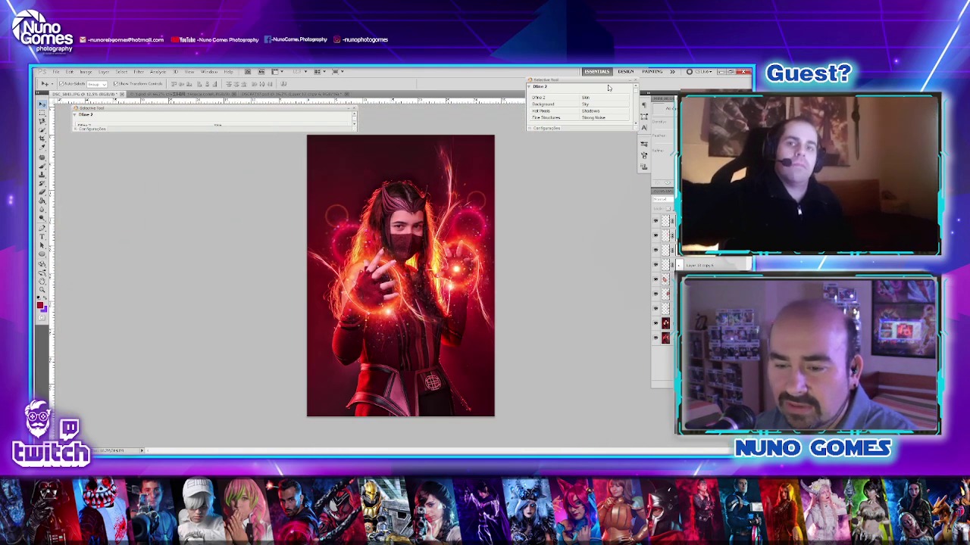
key("ctrl+plus")
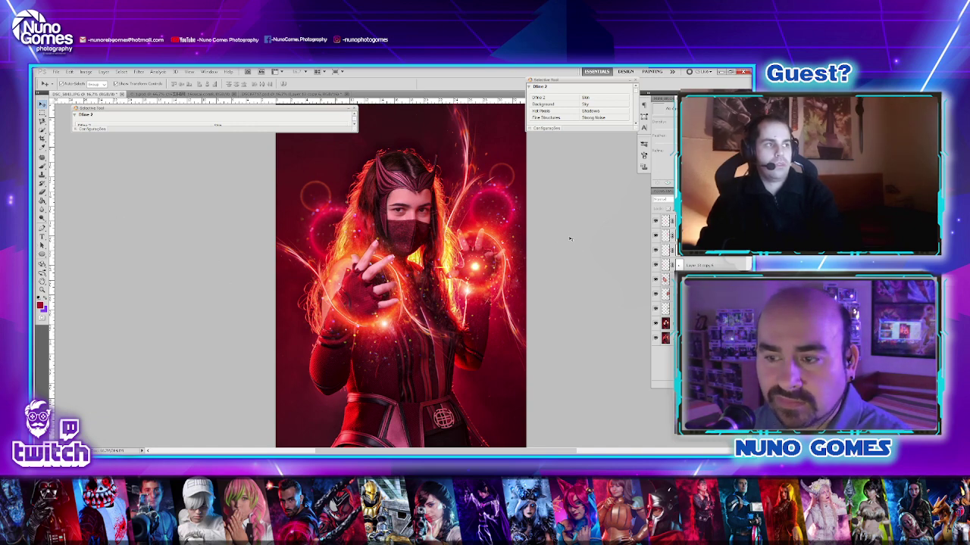
- Toggle the two bottom portrait layers' visibility to examine the composite's structure, and check the golden light streaks document before returning to the composite
left_click(656, 339, "alt")
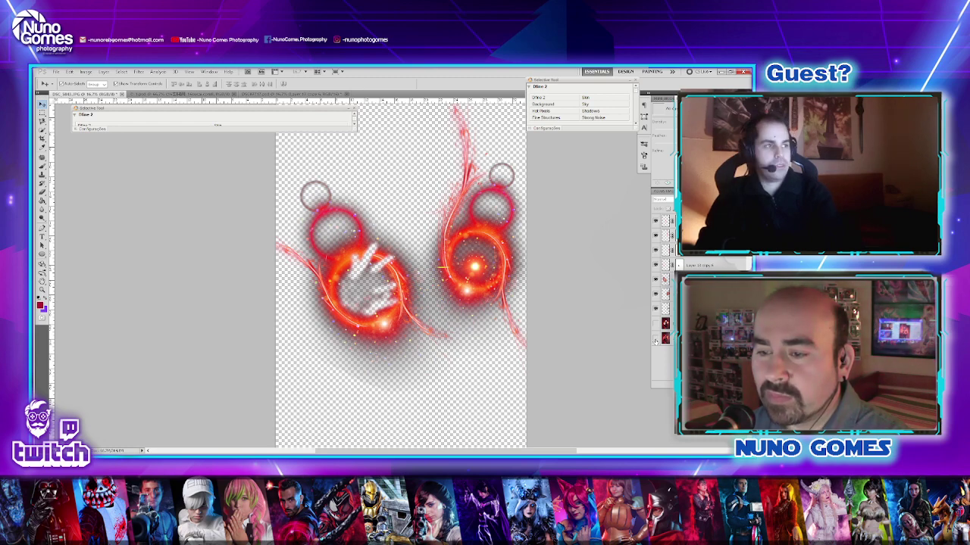
left_click(656, 339, "alt")
left_click(656, 324)
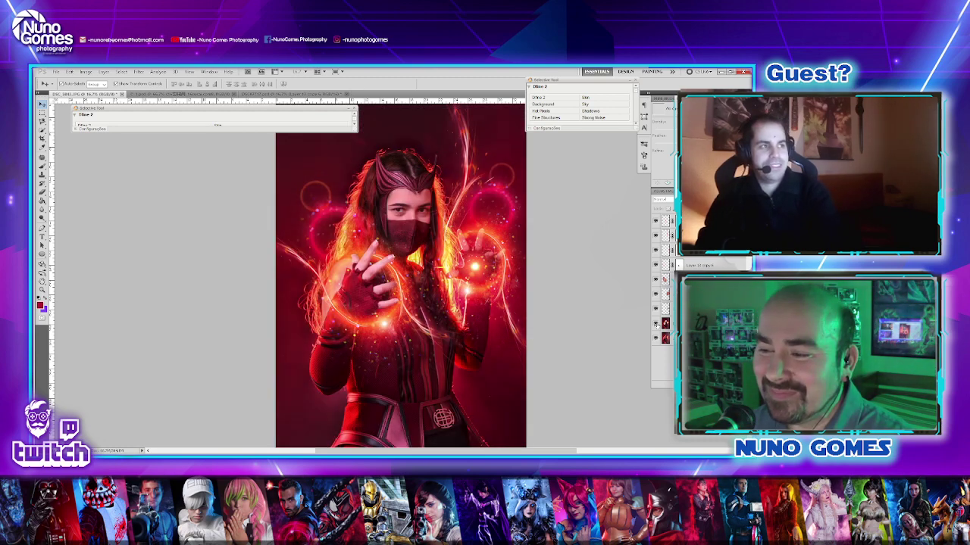
left_click(656, 338)
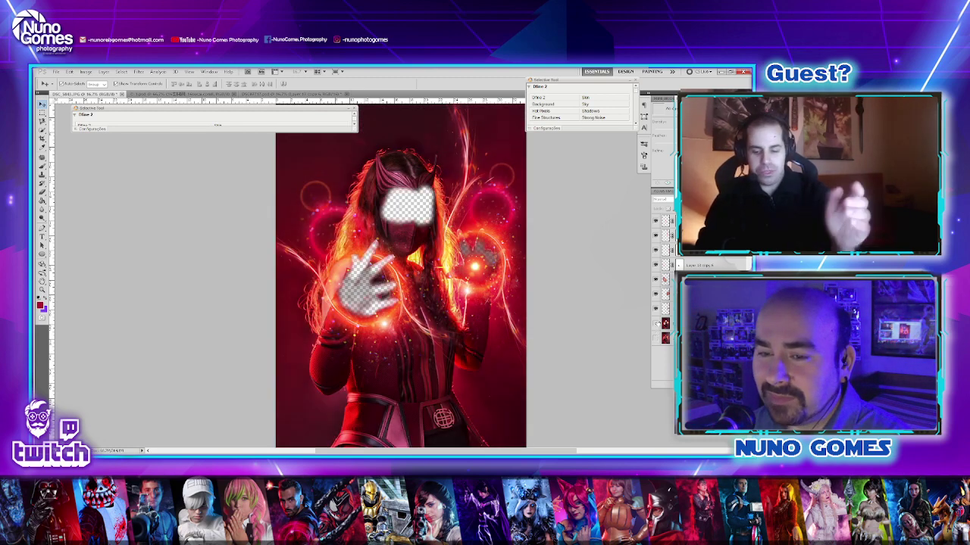
left_click(656, 324)
left_click(656, 324)
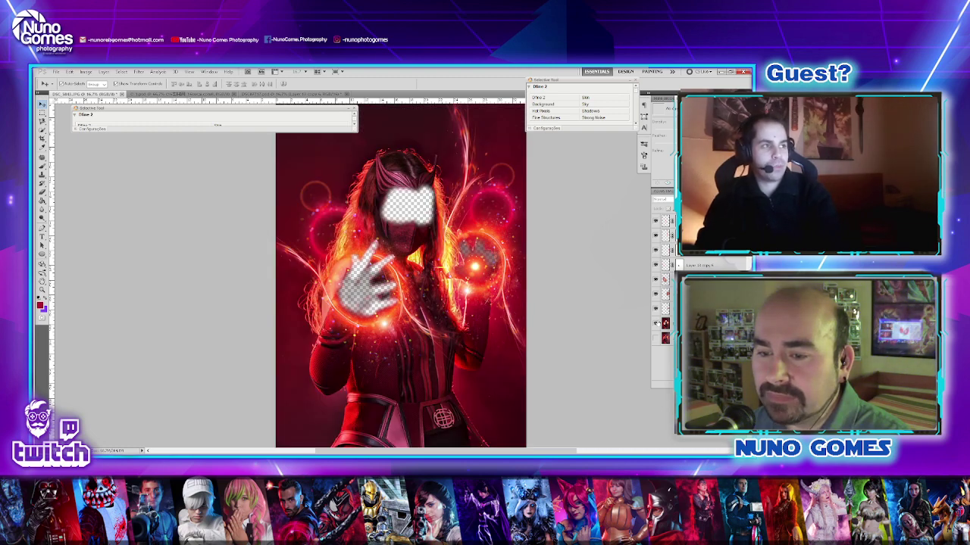
left_click(656, 325, "alt")
left_click(657, 325, "alt")
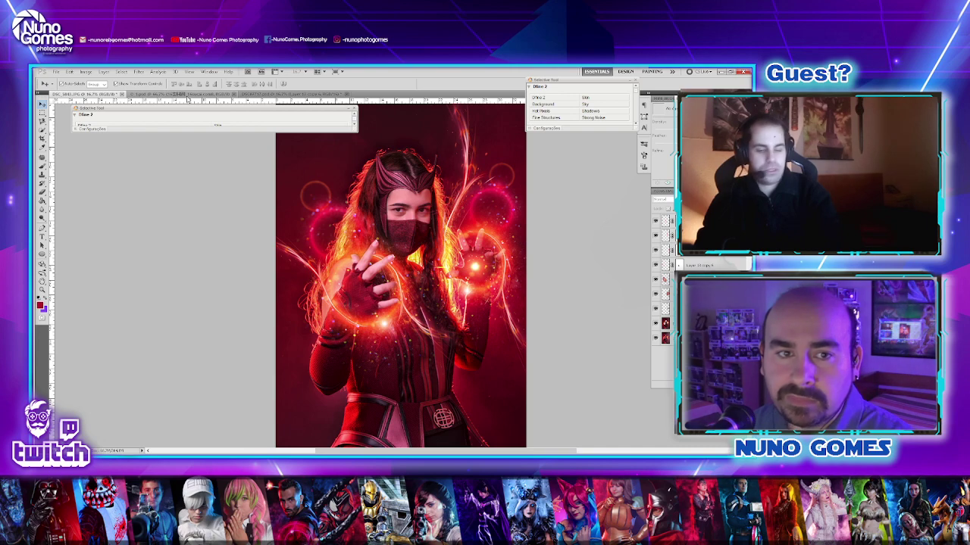
left_click(280, 95)
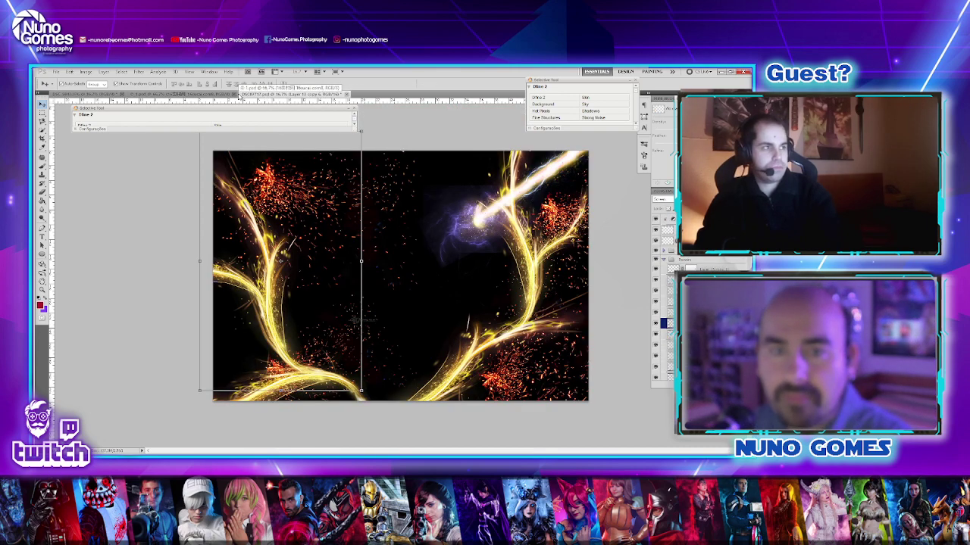
left_click(88, 94)
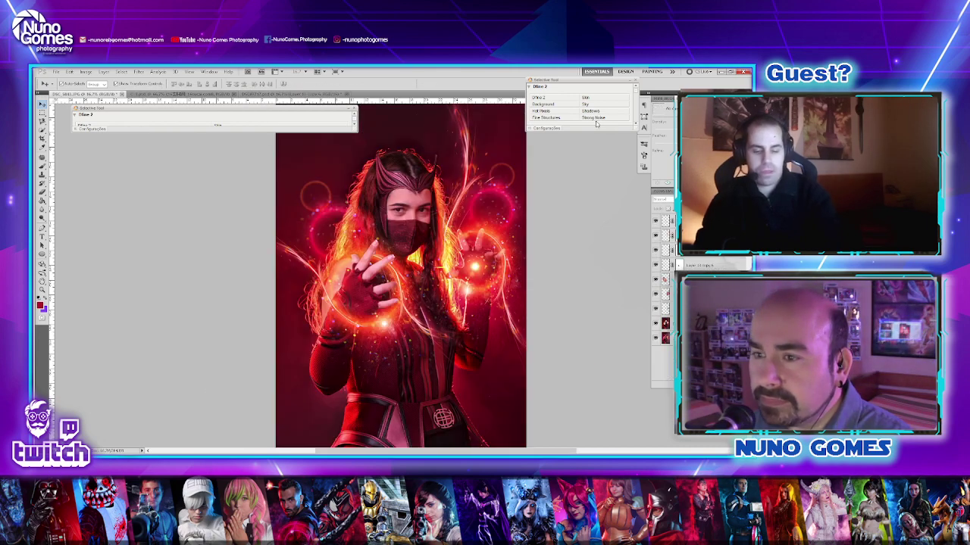
- Try to run the Color Efex Pro 4 filter on the composite
left_click(635, 124)
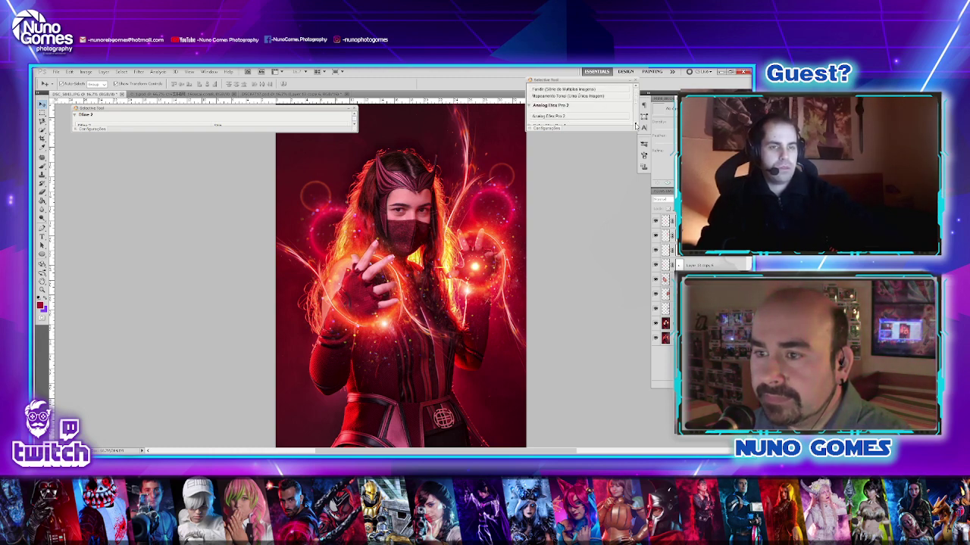
left_click(557, 112)
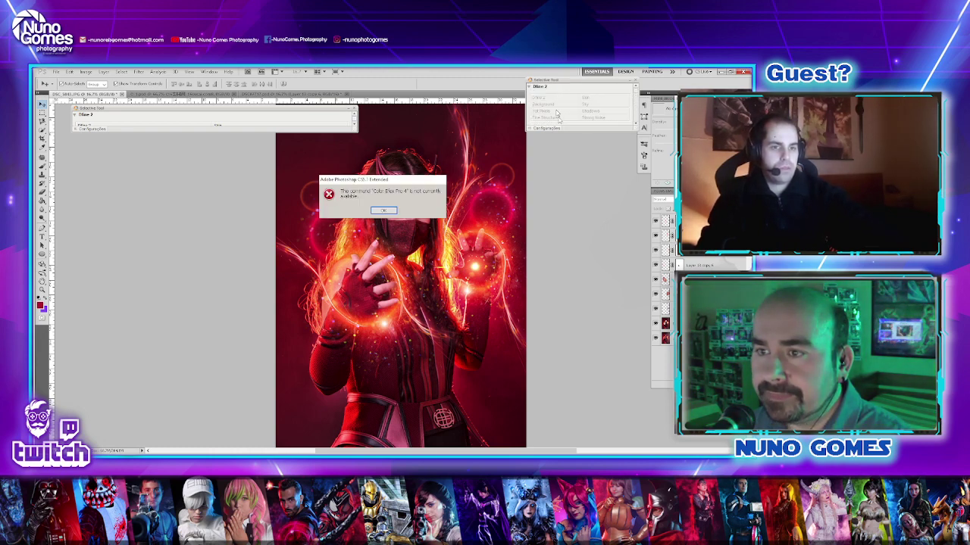
left_click(384, 210)
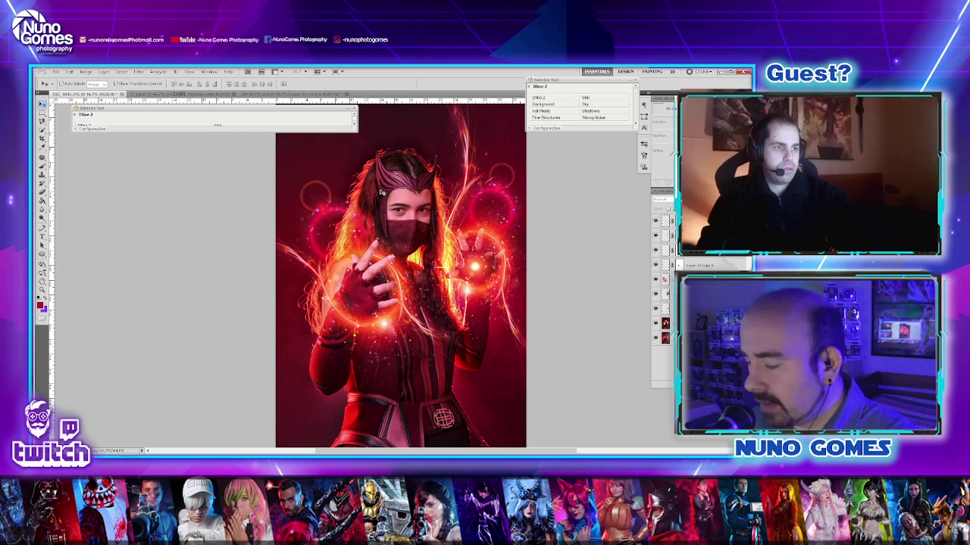
- Choose the Brush tool and add a new empty layer above all the effects for painting around the eyes
key("ctrl+minus")
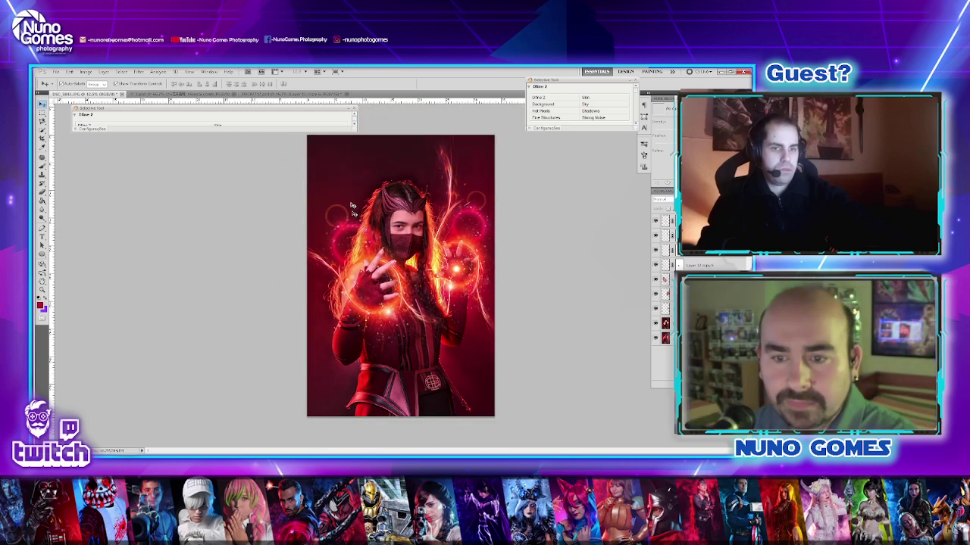
key("ctrl+plus")
key("ctrl+plus")
key("ctrl+plus")
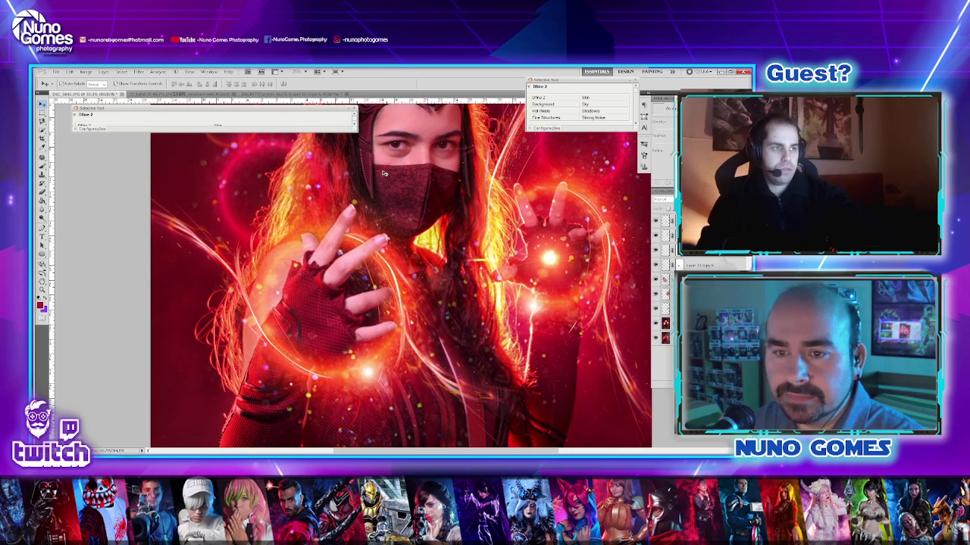
scroll(384, 182, "up", 2)
key("ctrl+plus")
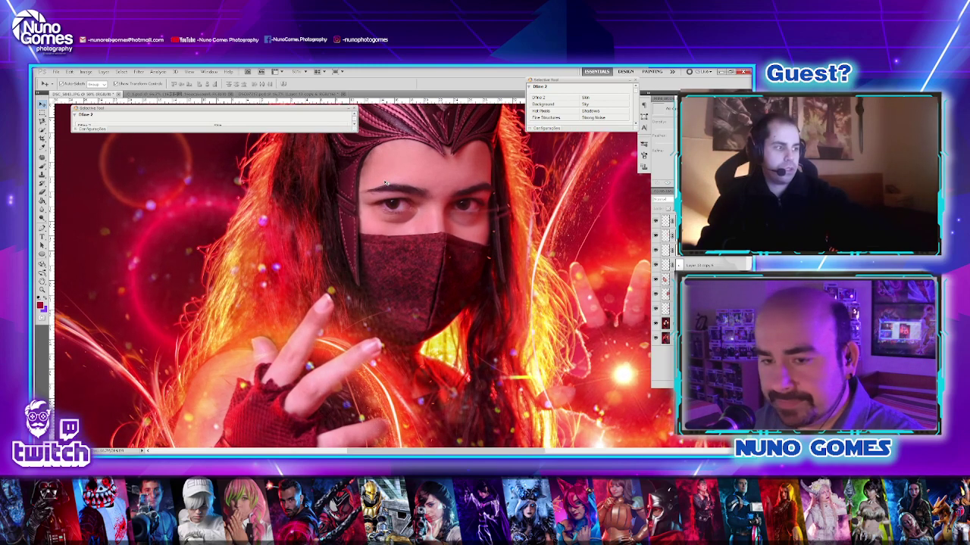
key("ctrl+plus")
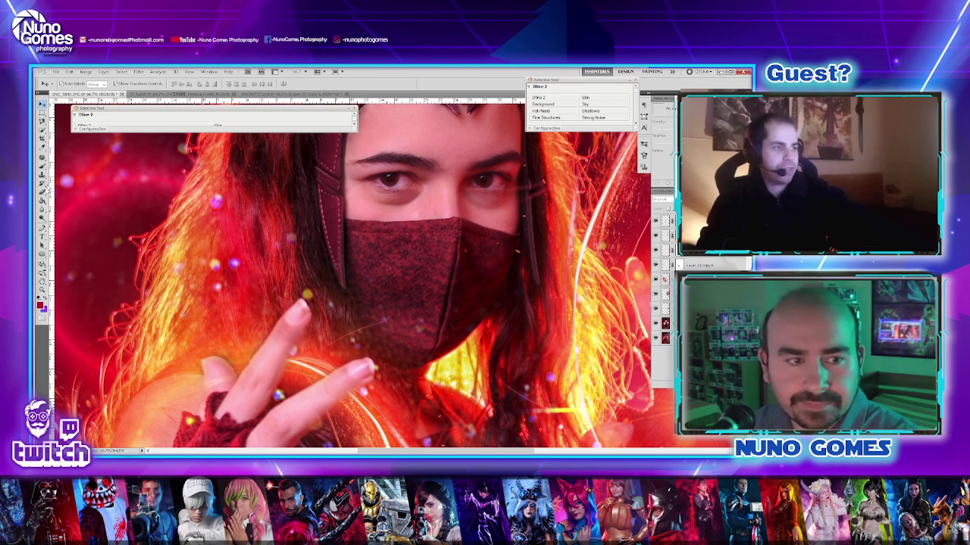
left_click(43, 166)
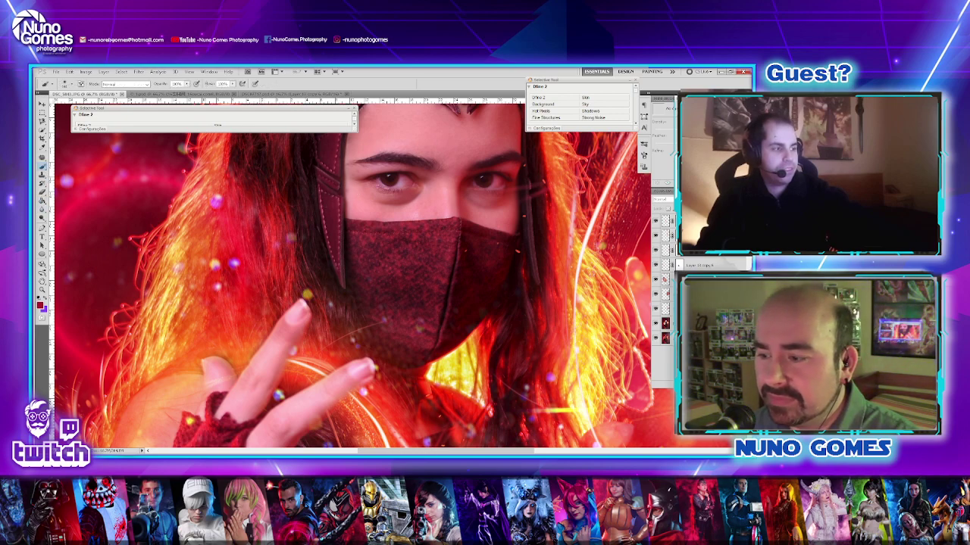
key("ctrl+shift+alt+n")
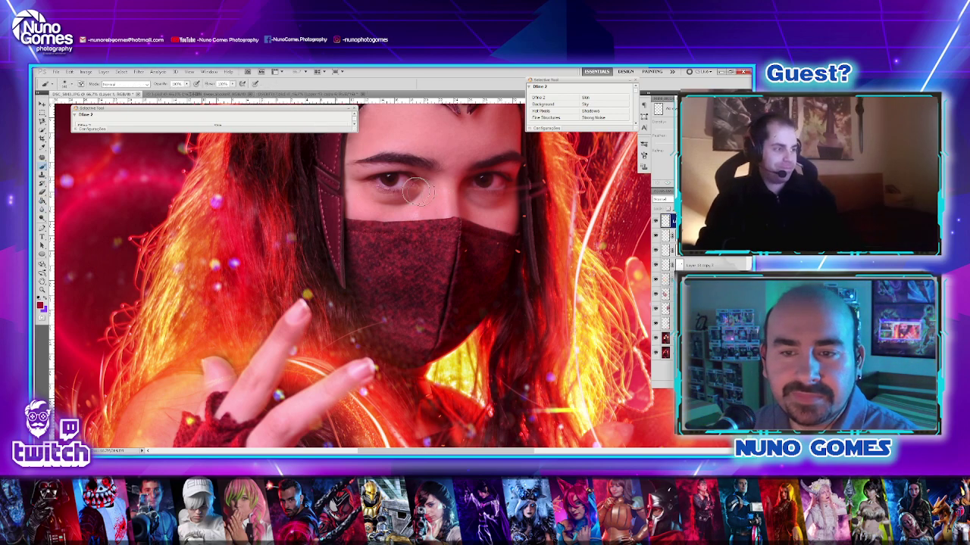
- Paint a red dot over each iris with a hard round brush reduced to roughly the iris size
left_click(72, 85)
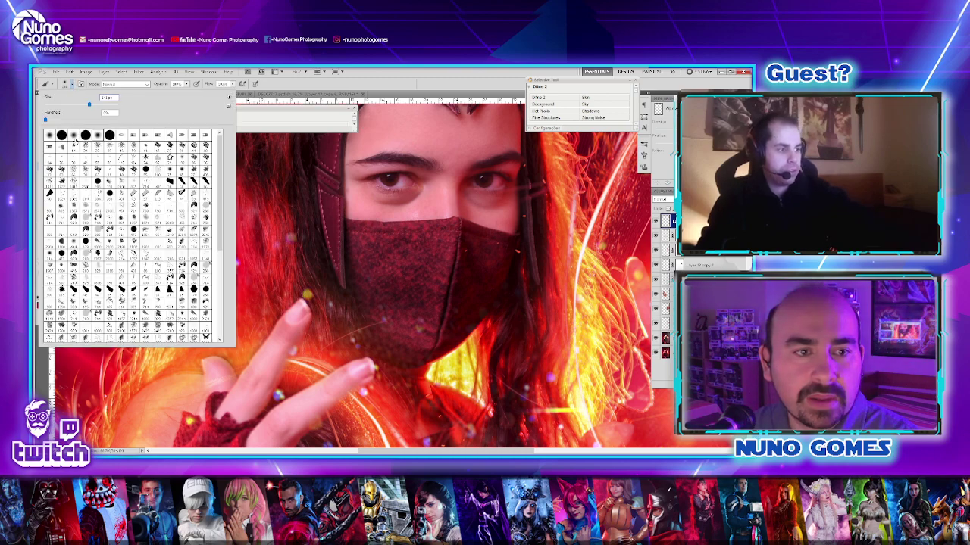
left_click(63, 136)
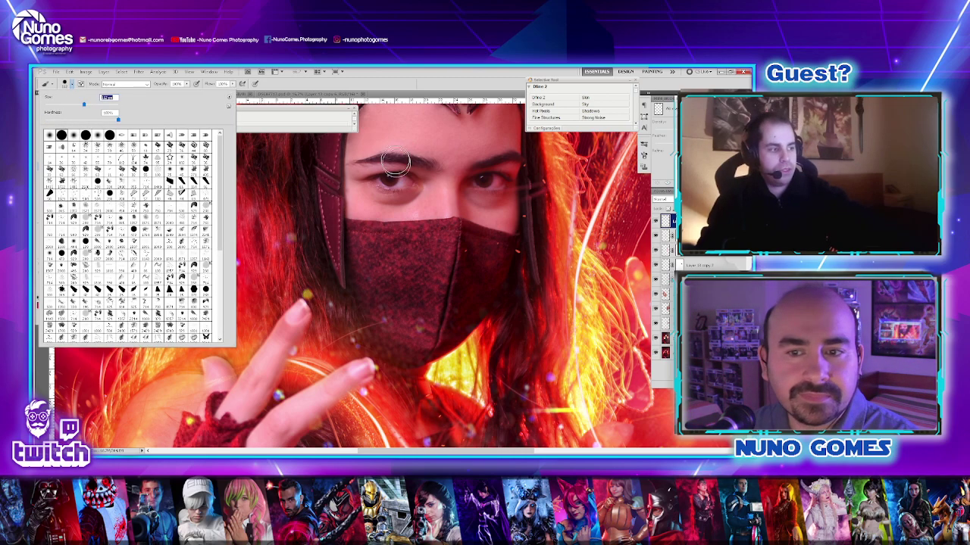
left_click(79, 104)
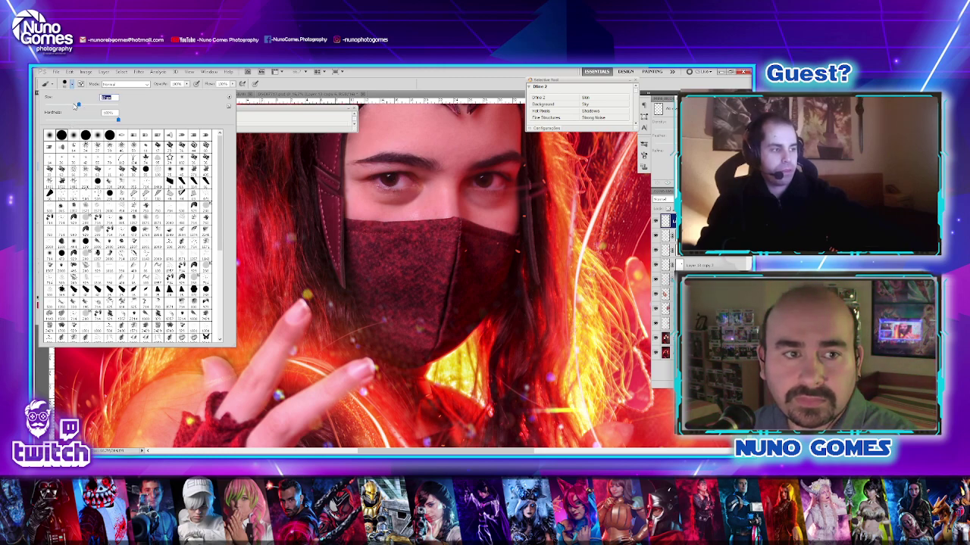
left_click(74, 105)
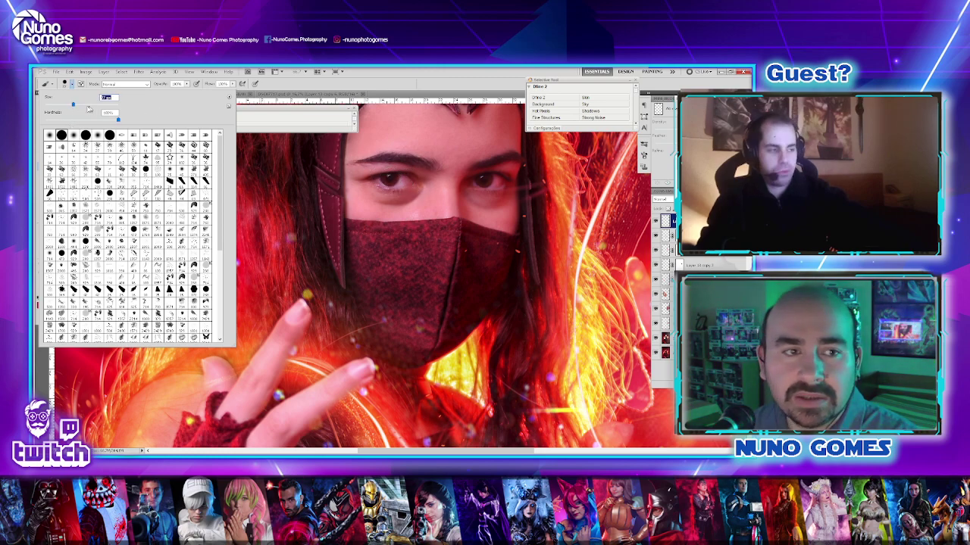
left_click(388, 177)
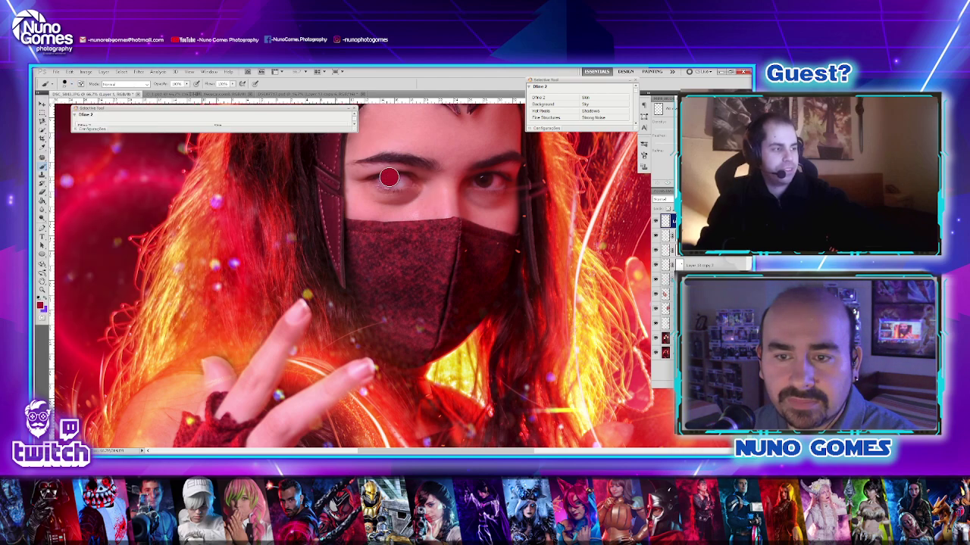
left_click(483, 178)
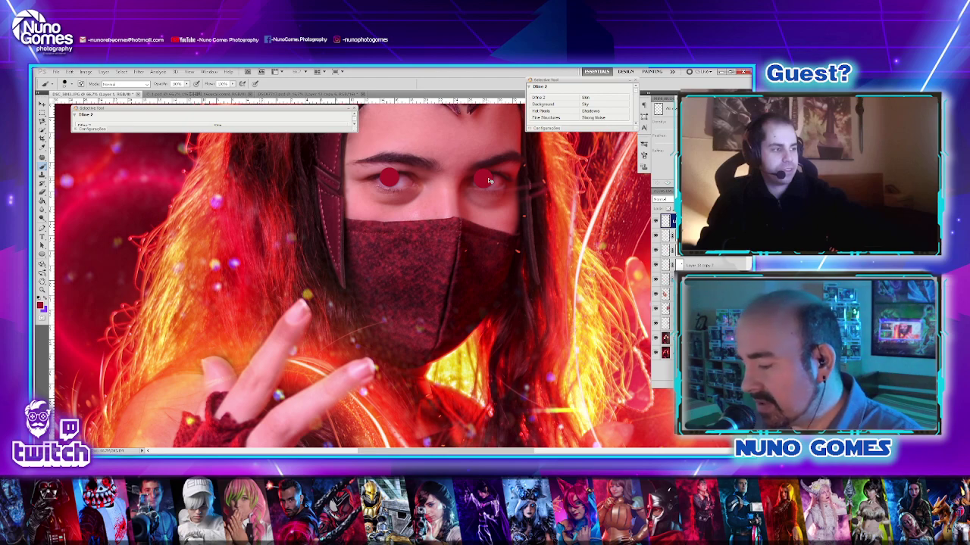
- Select a soft round brush tip and lower the opacity of the red eye paint layer so the irises show through
key("ctrl+plus")
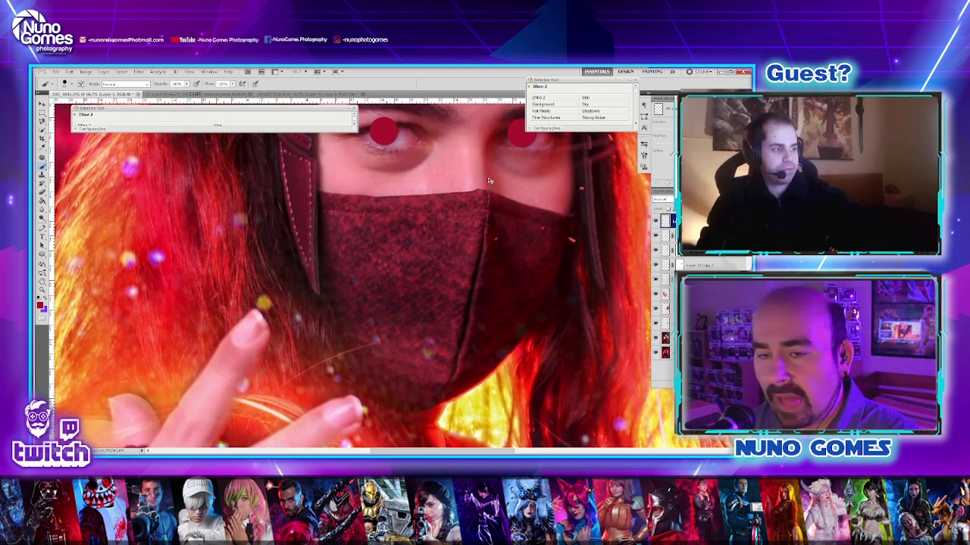
scroll(415, 208, "up", 2)
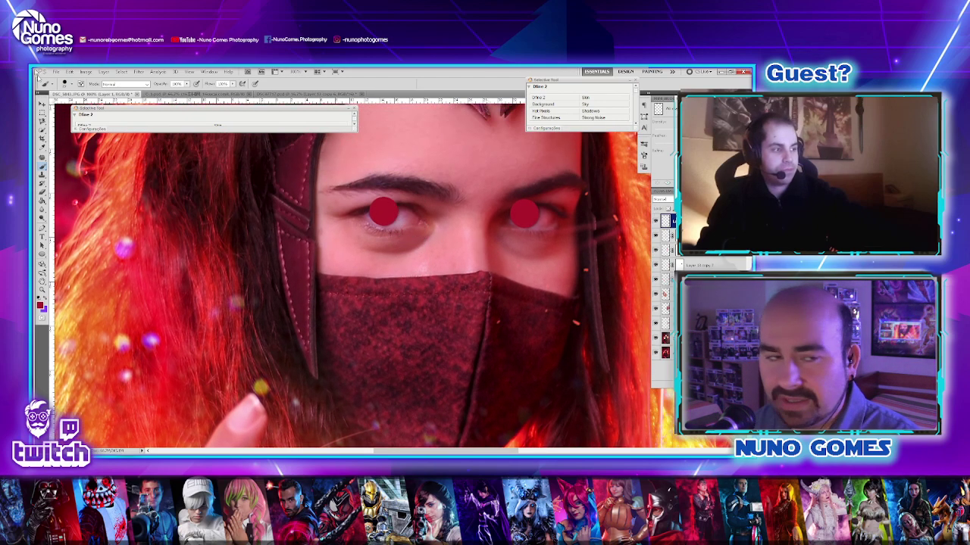
left_click(73, 86)
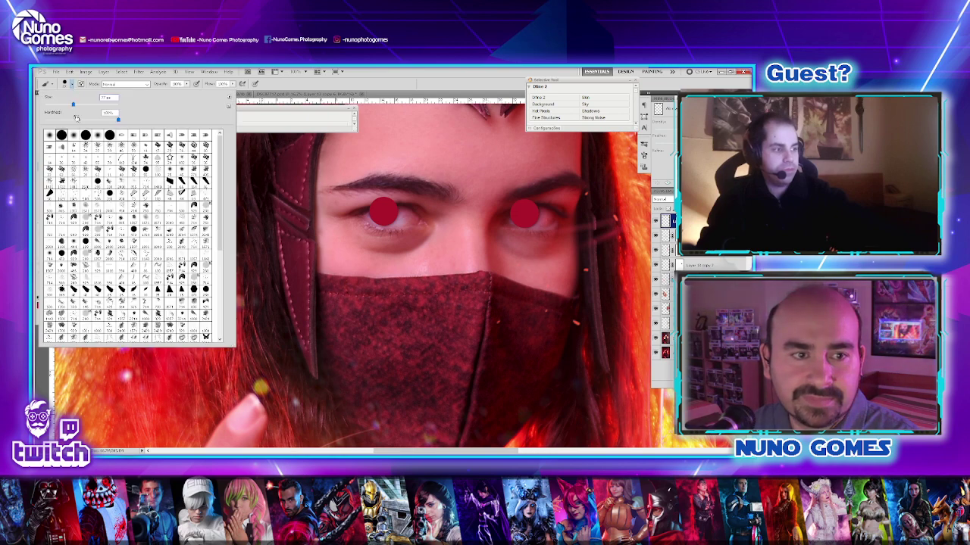
left_click(73, 133)
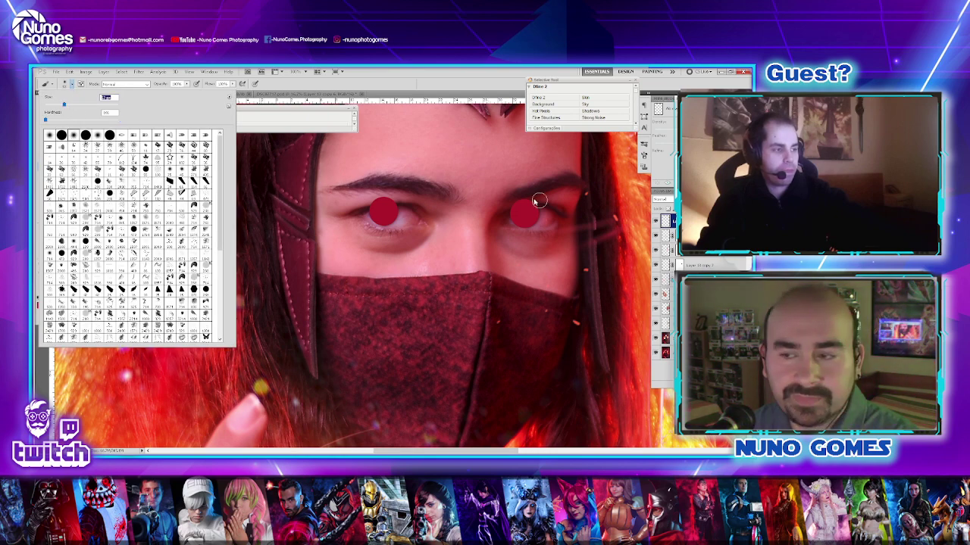
left_click(670, 218)
double_click(671, 217)
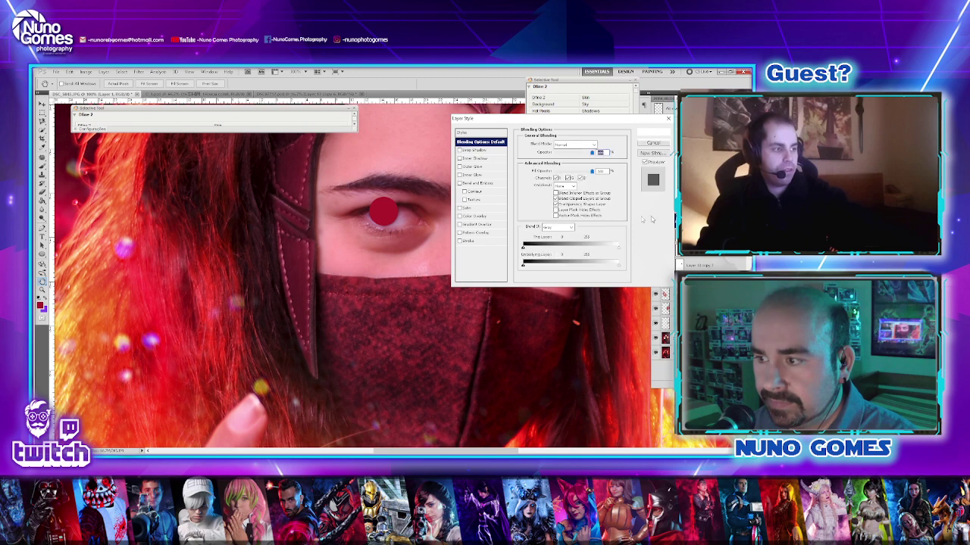
left_click(575, 153)
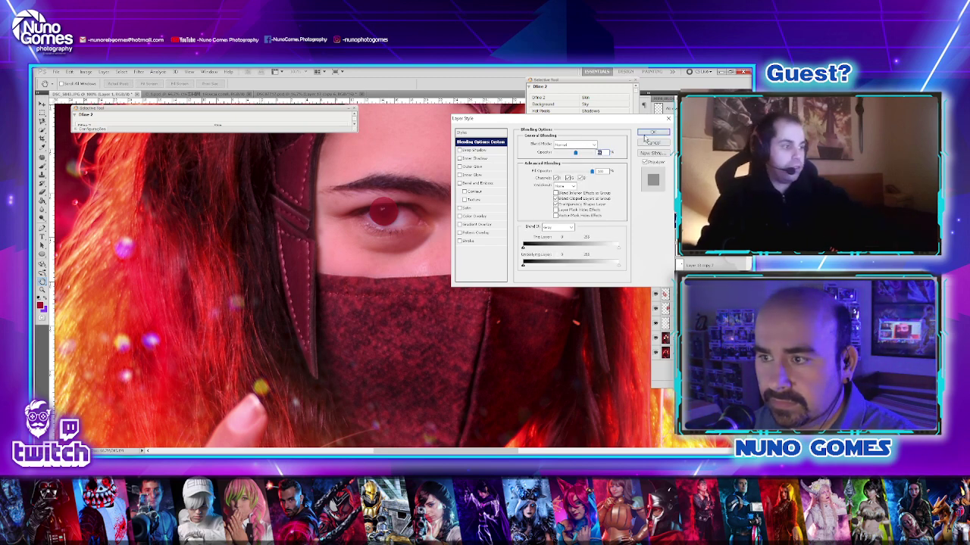
left_click(648, 134)
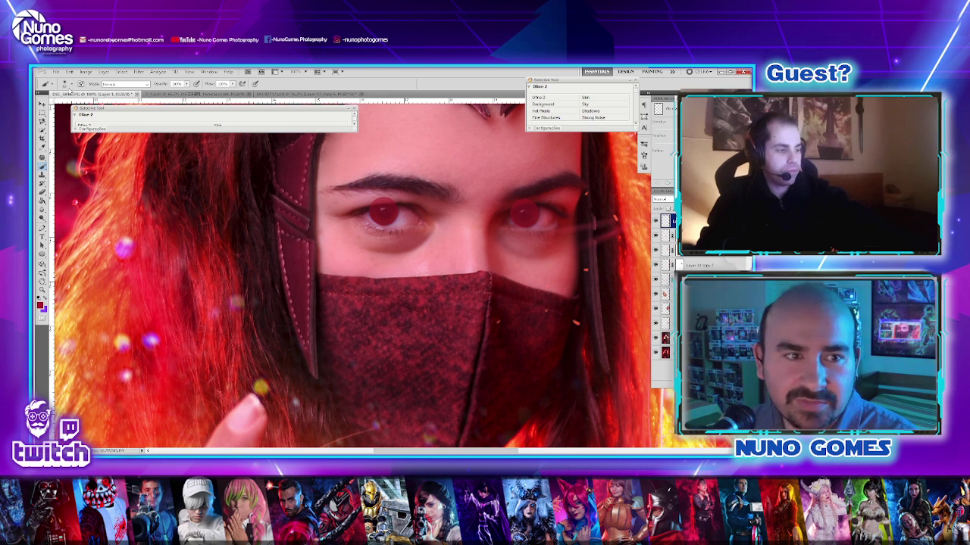
- Erase the red paint that spills past the irises onto the eyelids and eye whites with a smaller eraser
left_click(71, 85)
left_click(82, 87)
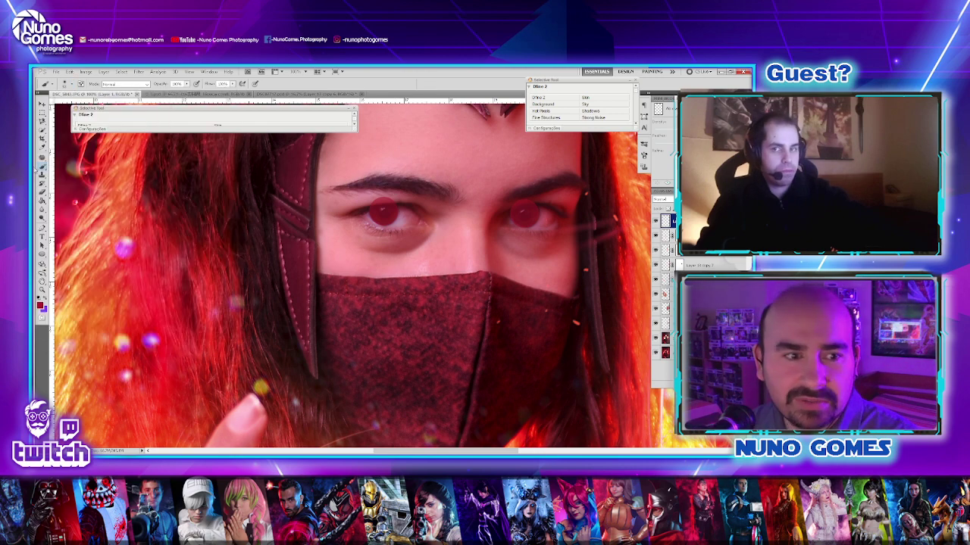
left_click(42, 192)
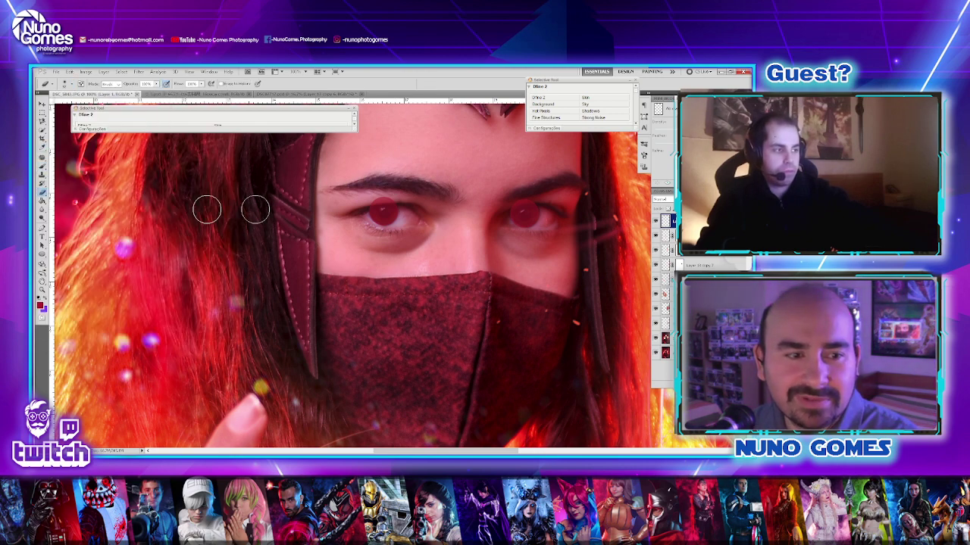
left_click(73, 86)
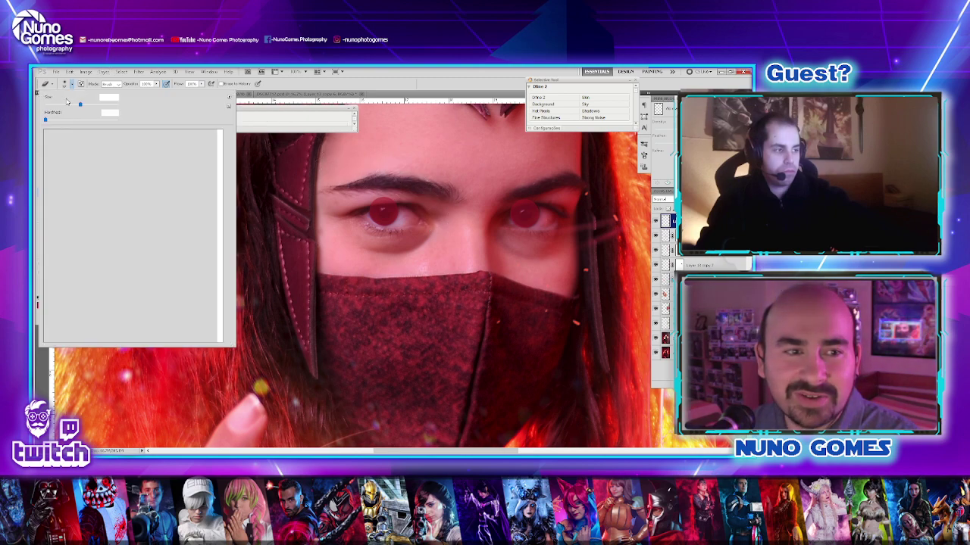
left_click(67, 104)
left_click(406, 199)
left_click_drag(406, 199, 374, 196)
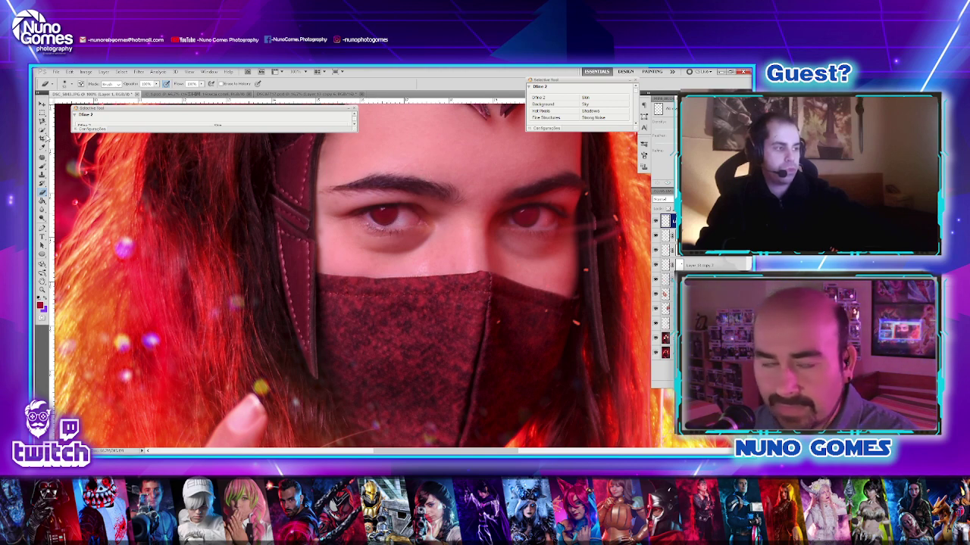
- Shrink the eraser further, switch it to a soft round tip, and clear the red paint from both pupils
left_click(72, 84)
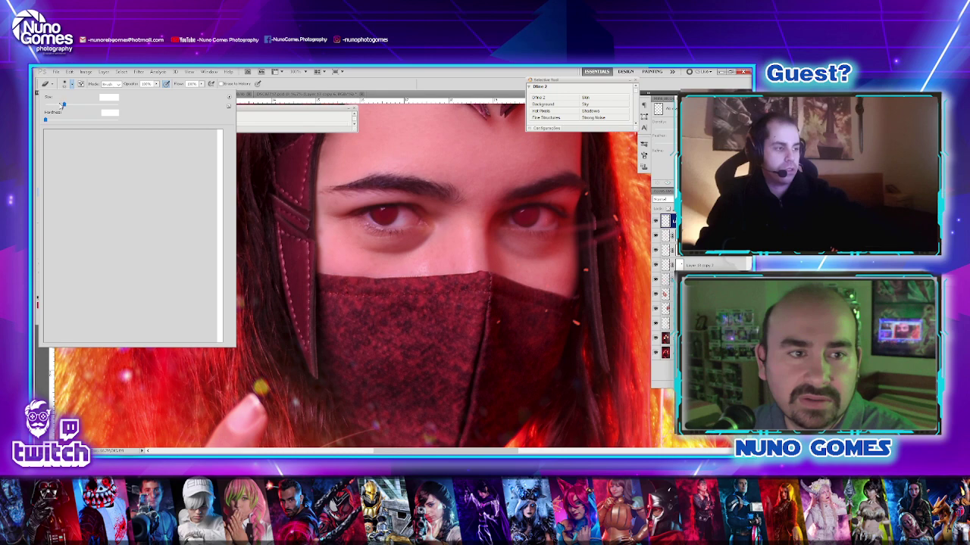
left_click(55, 104)
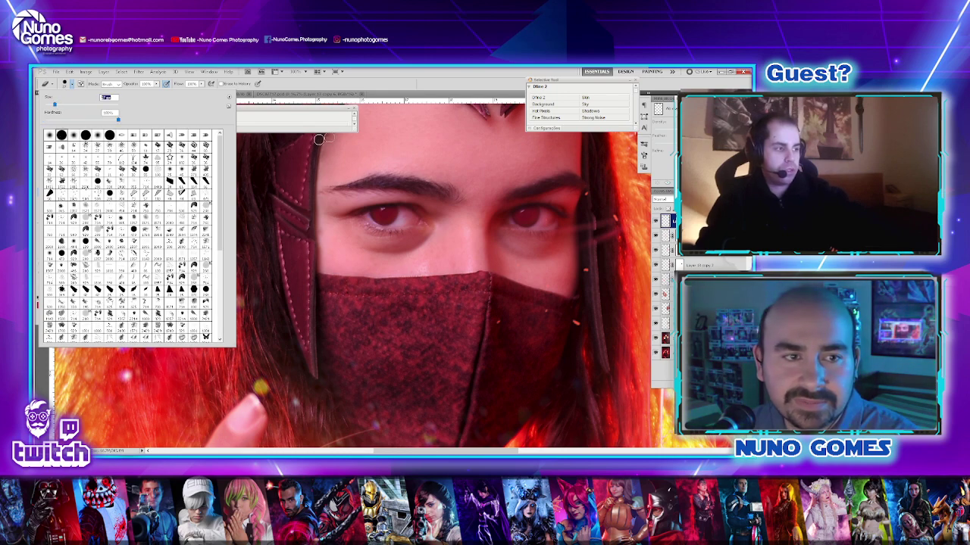
key("Return")
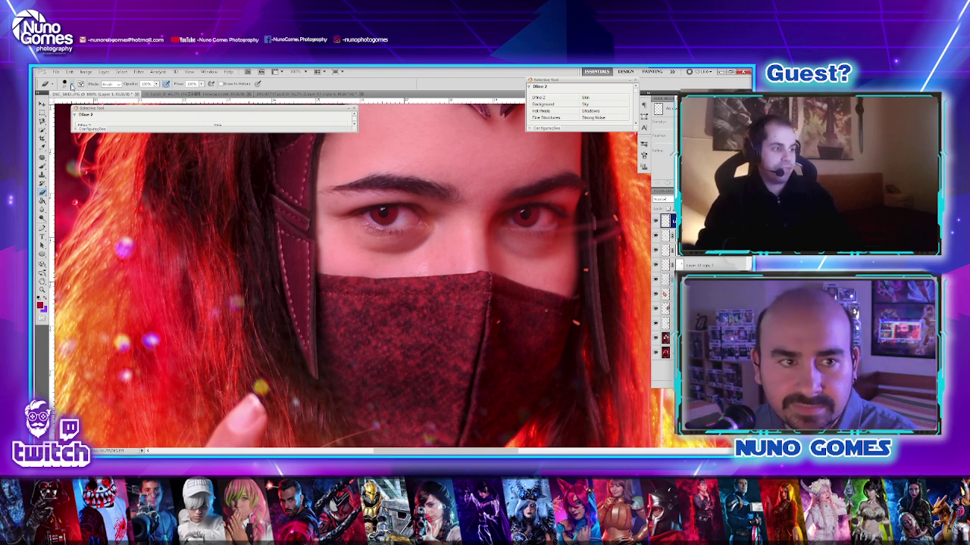
left_click(72, 84)
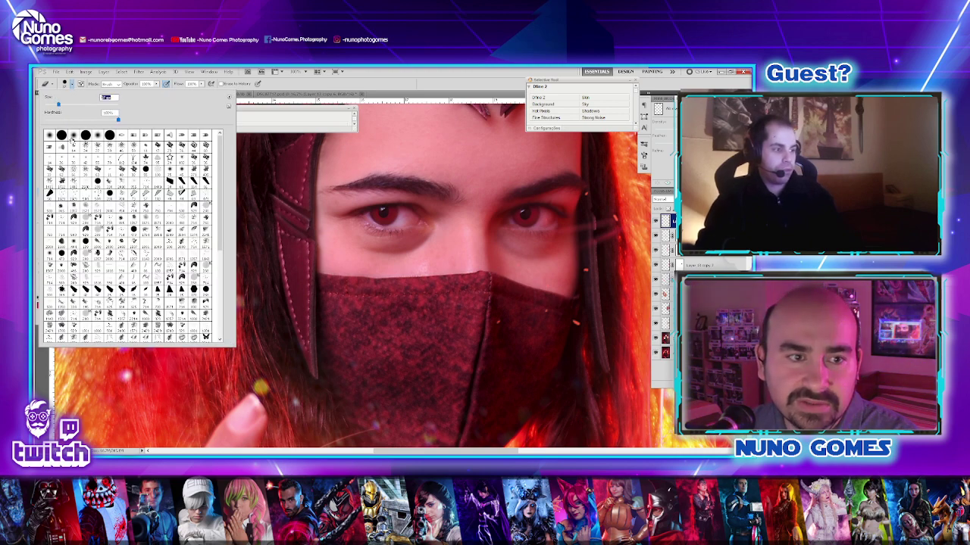
left_click(73, 136)
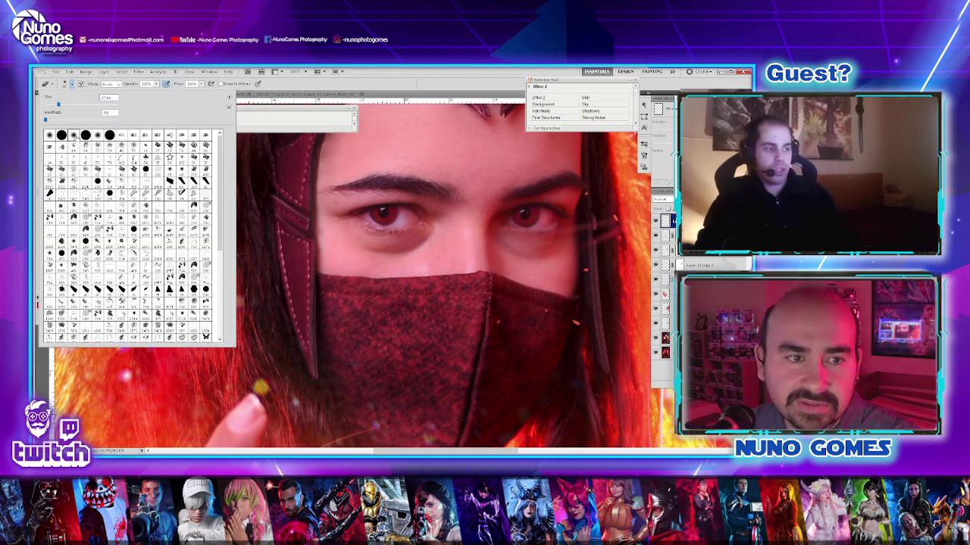
left_click(382, 213)
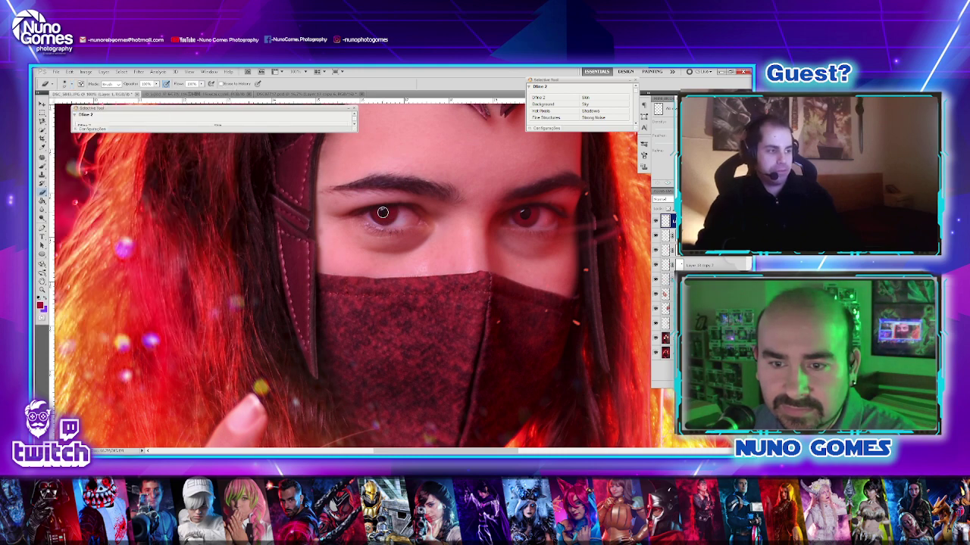
left_click(525, 213)
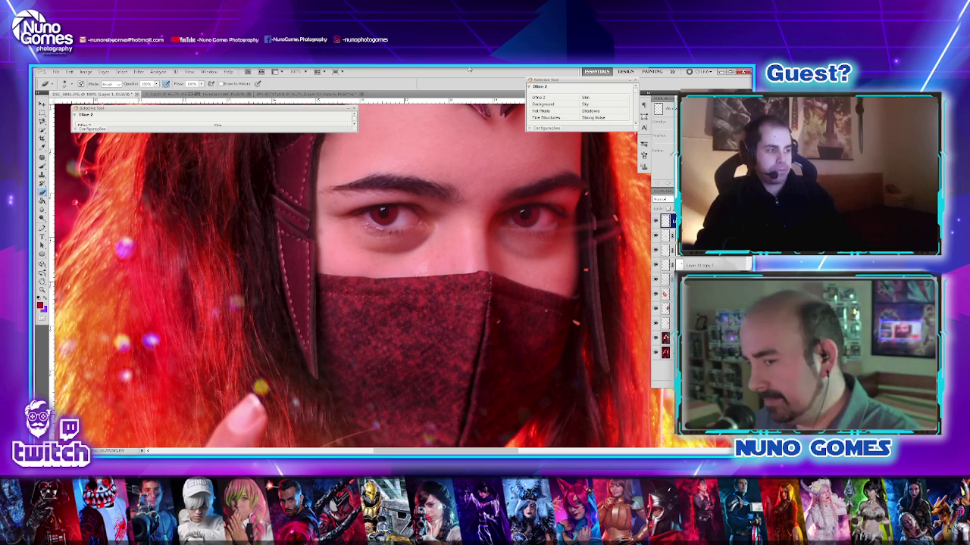
- Examine the recoloured eyes in the wider composite and close up, one after the other
key("ctrl+minus")
key("ctrl+minus")
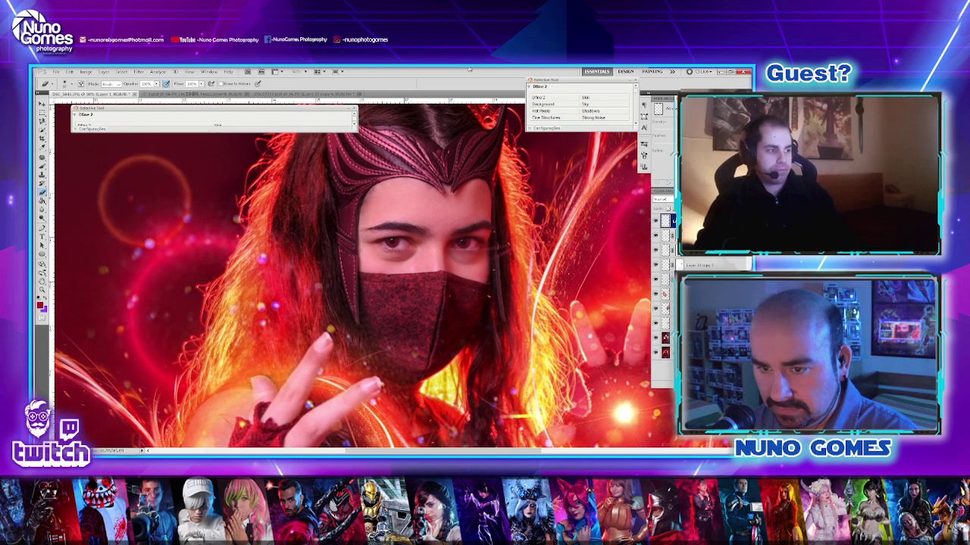
key("ctrl+plus")
key("ctrl+plus")
key("ctrl+Tab")
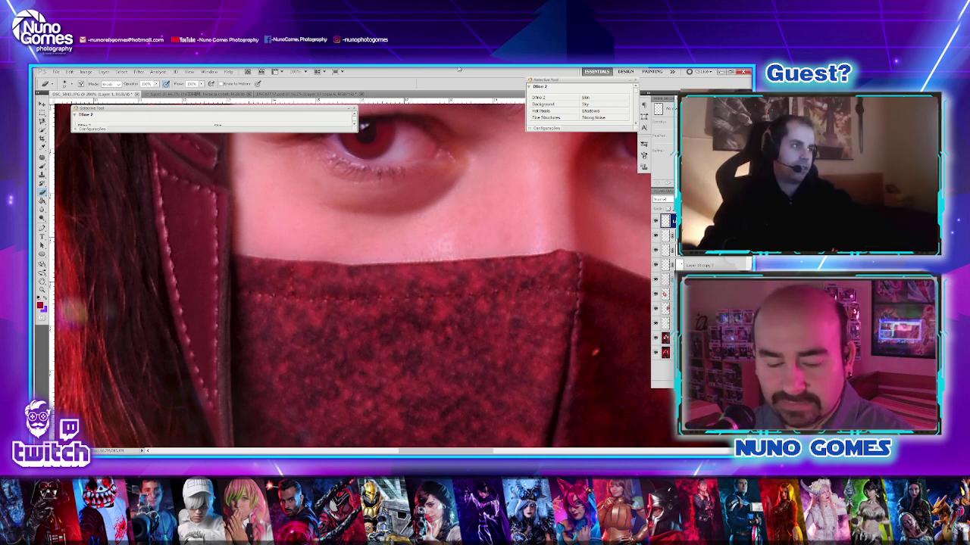
scroll(343, 155, "up", 2)
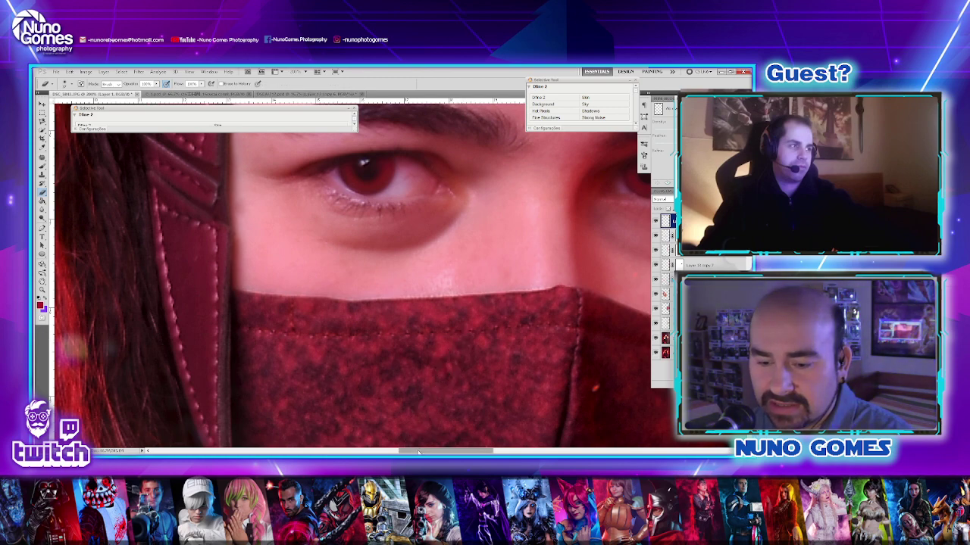
left_click_drag(416, 451, 451, 451)
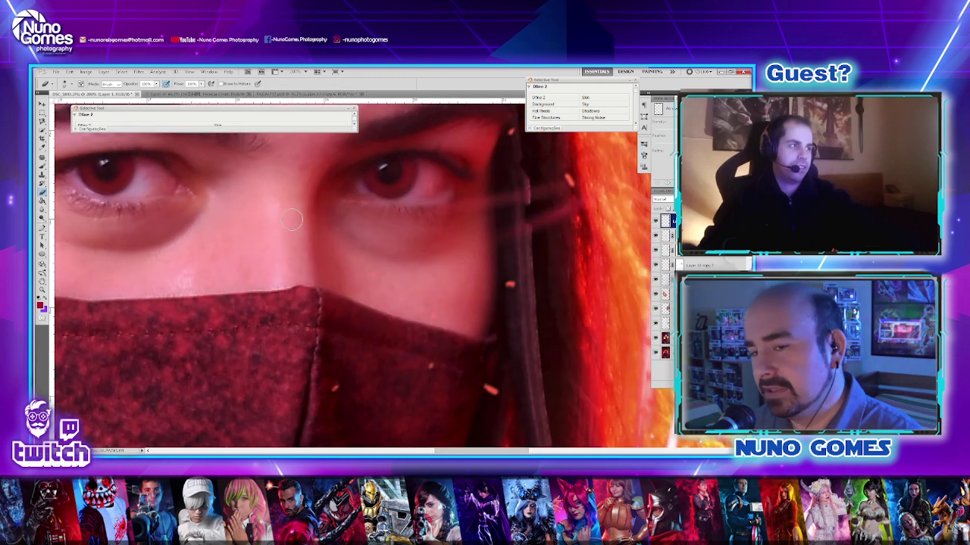
key("ctrl+minus")
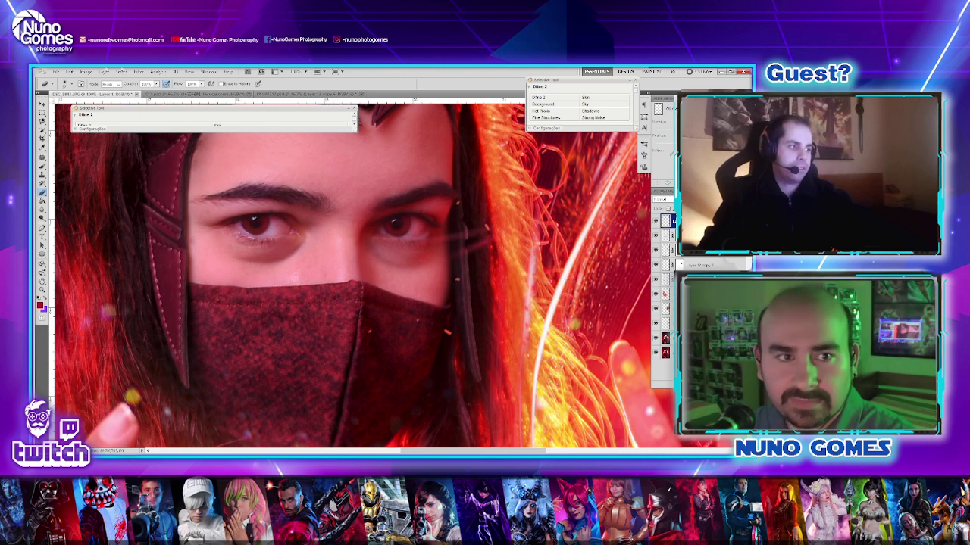
- Brighten the red eye paint layer with a Brightness/Contrast adjustment, raising the brightness and setting the contrast to 86
left_click(86, 71)
mouse_move(137, 91)
left_click(193, 91)
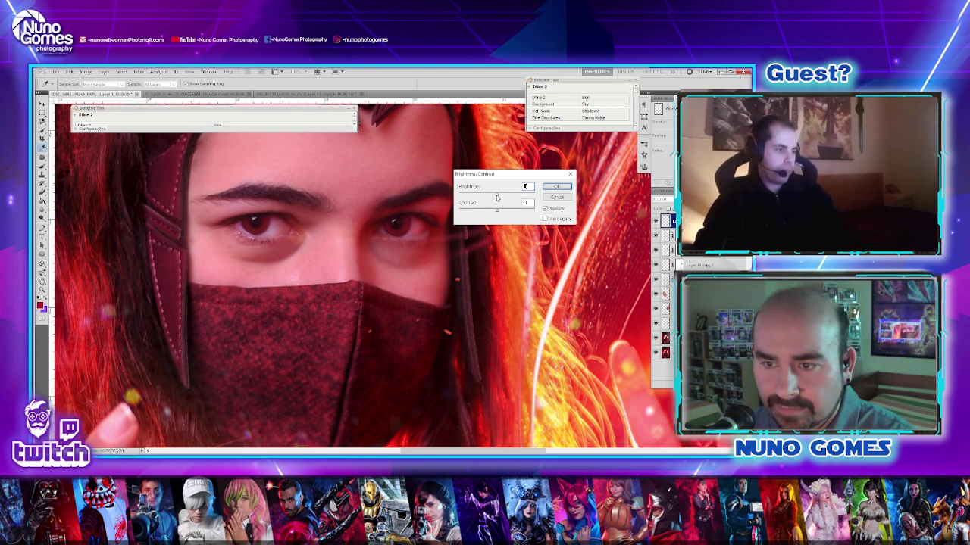
mouse_move(497, 195)
left_mouse_down()
mouse_move(510, 196)
mouse_move(506, 212)
mouse_move(530, 213)
mouse_move(522, 195)
mouse_move(533, 195)
mouse_move(514, 195)
left_mouse_up()
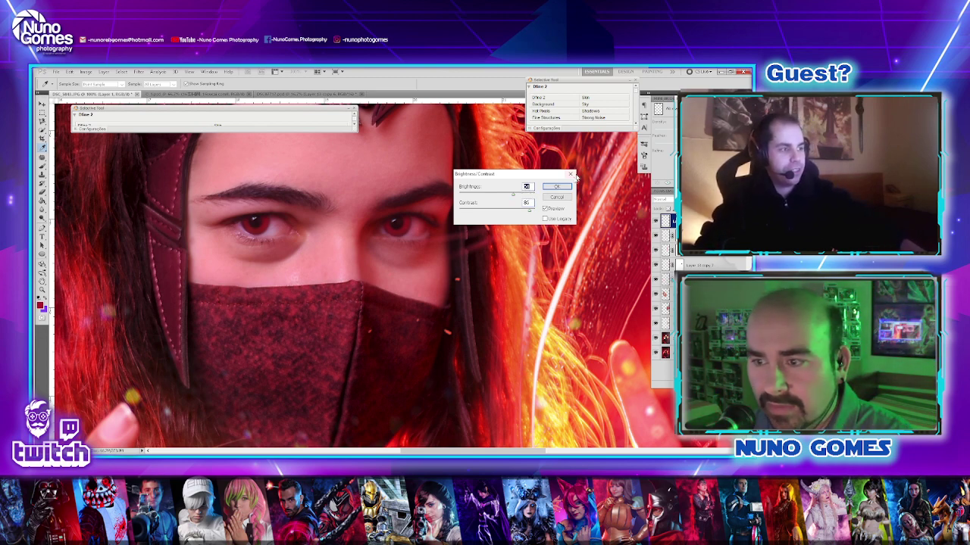
left_click(557, 186)
key("e")
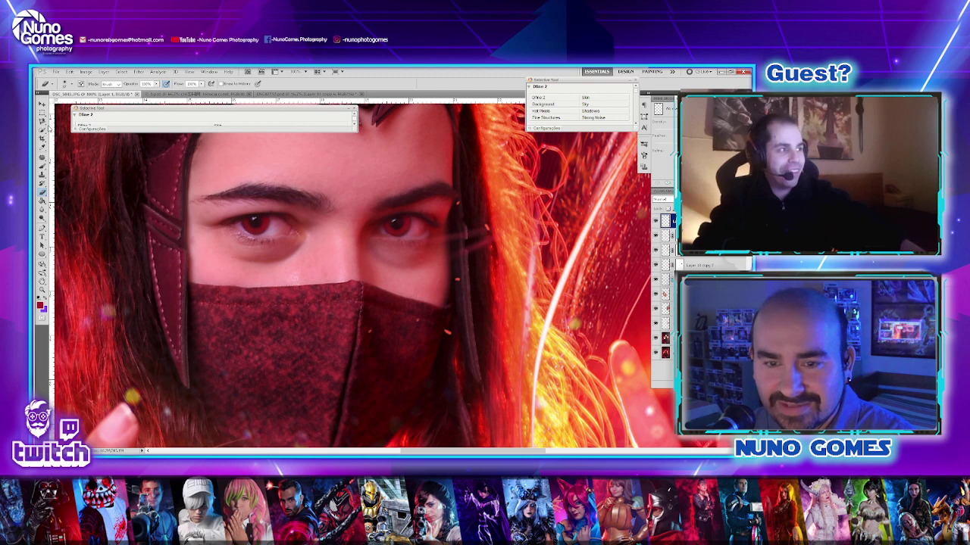
- Apply another Brightness/Contrast adjustment to the red eye paint layer with brightness 72 and a raised contrast
left_click(86, 71)
mouse_move(93, 90)
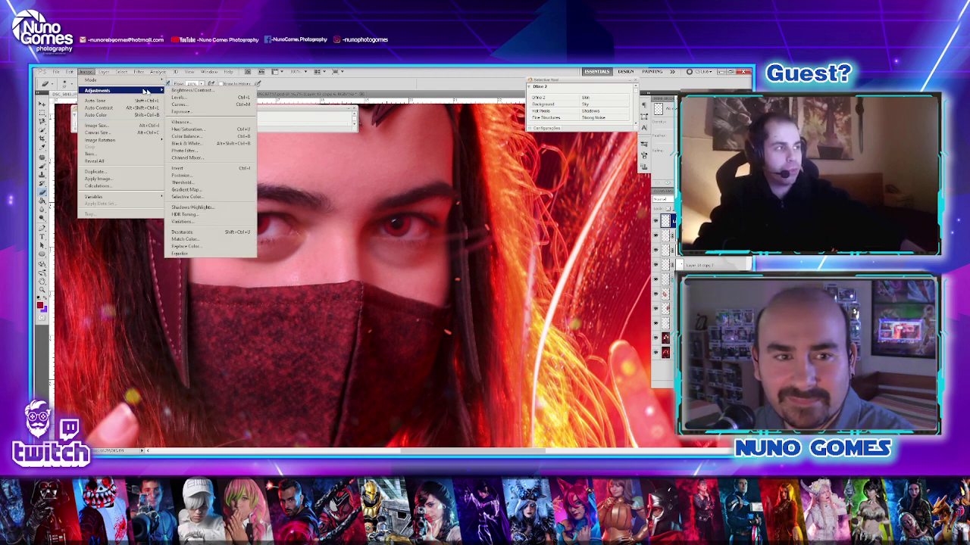
left_click(197, 95)
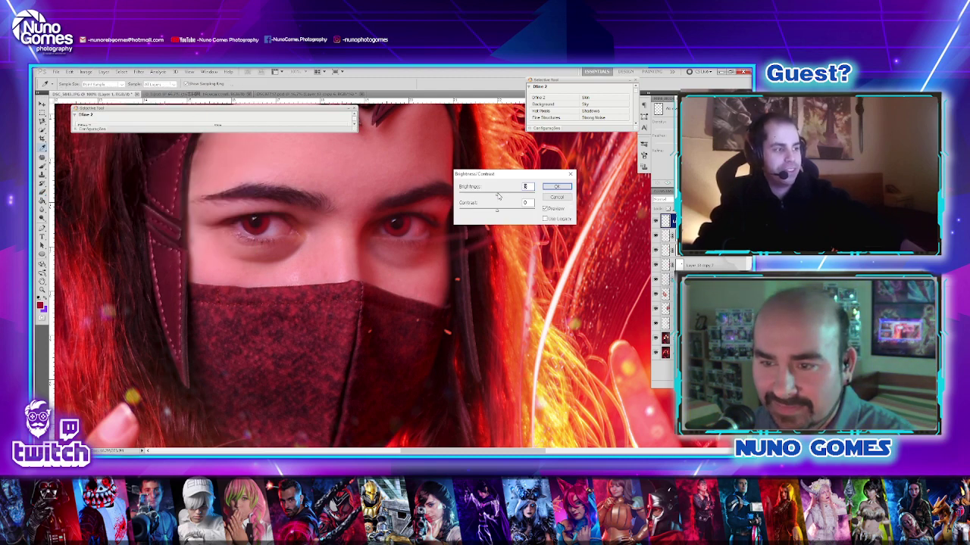
left_click_drag(496, 197, 504, 196)
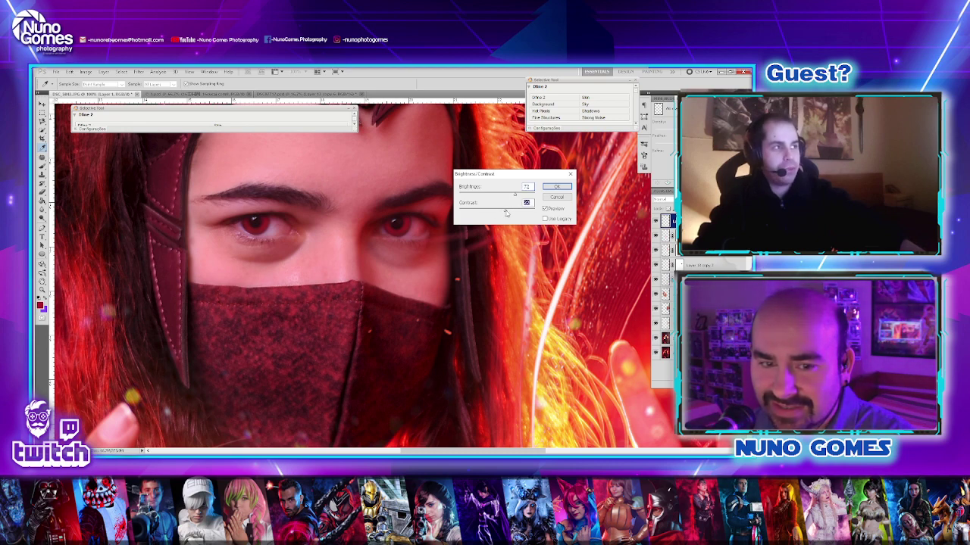
left_click(556, 187)
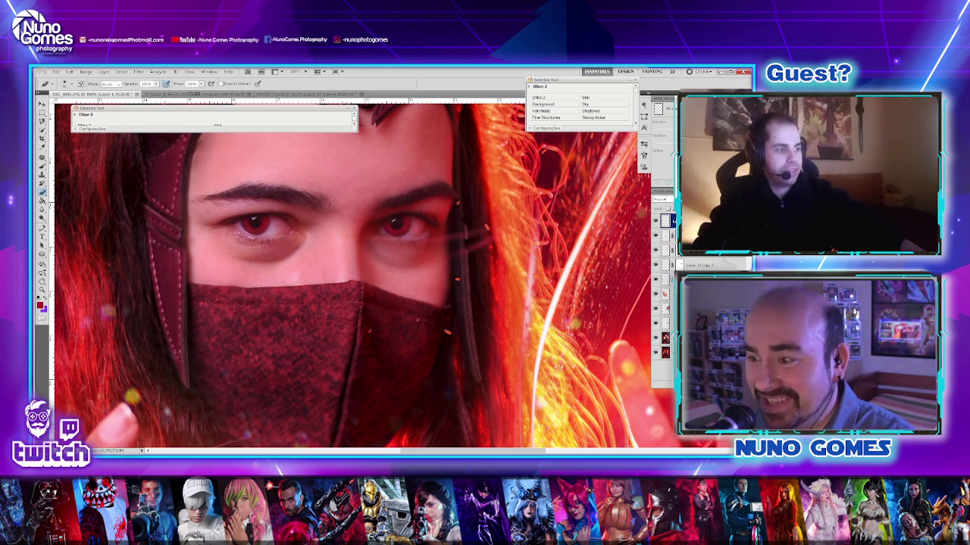
- Add an Outer Glow layer style to the eye paint layer and change the glow colour to red
double_click(673, 220)
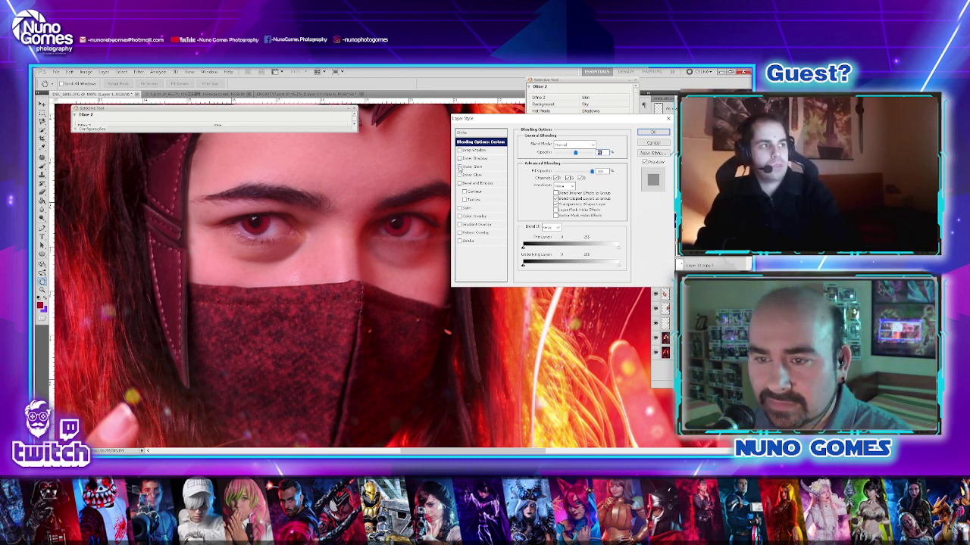
left_click(460, 167)
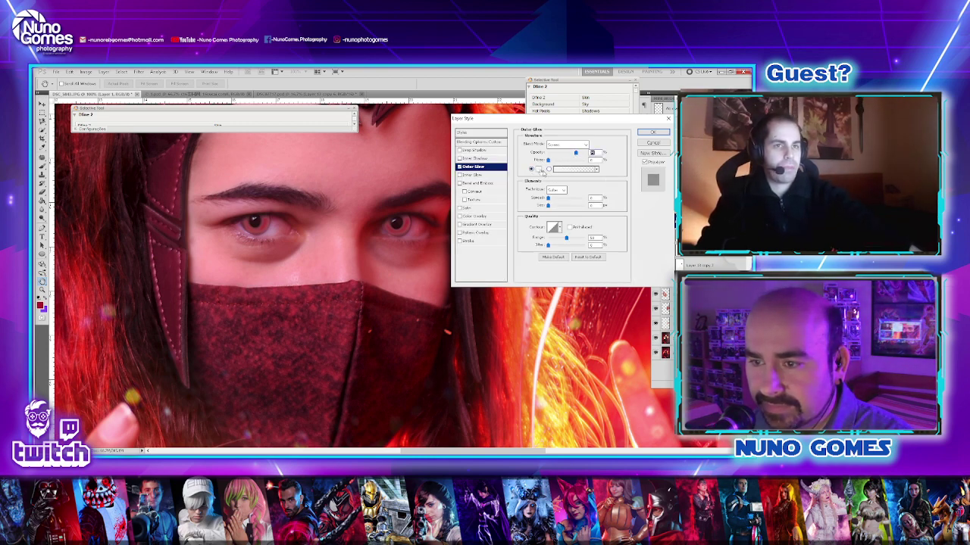
left_click(538, 170)
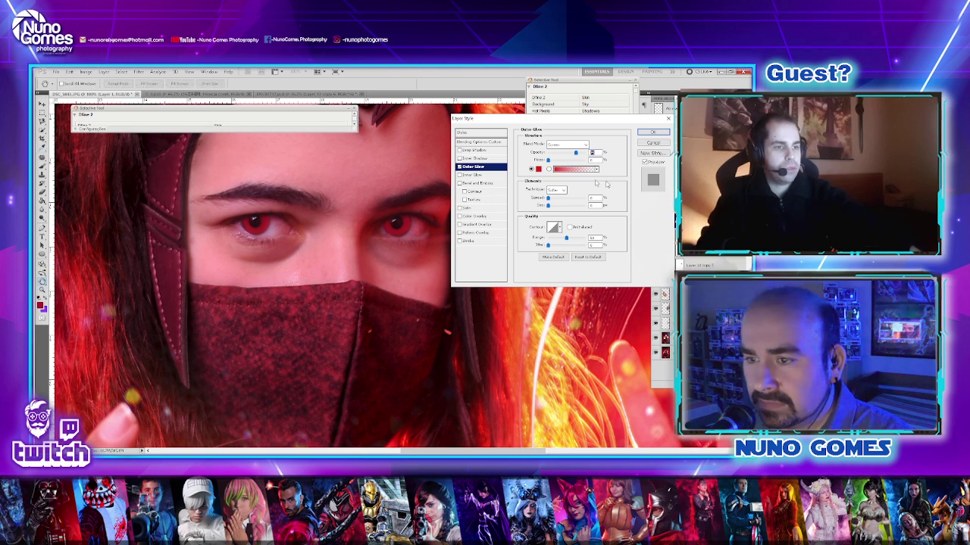
- Switch the outer glow's blend mode to Normal, lower its opacity, increase its size and apply the style
left_click(578, 146)
left_click(575, 151)
left_click(575, 154)
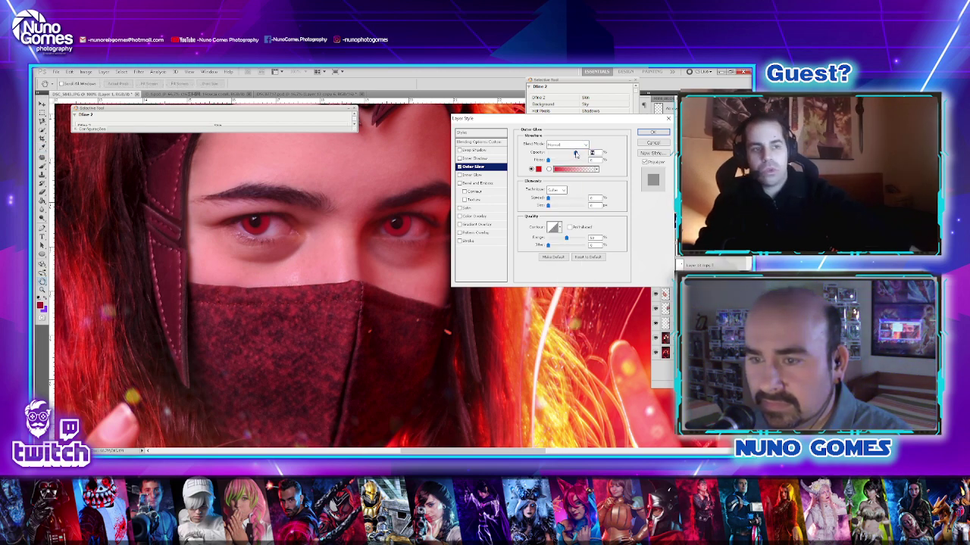
left_click_drag(563, 154, 552, 154)
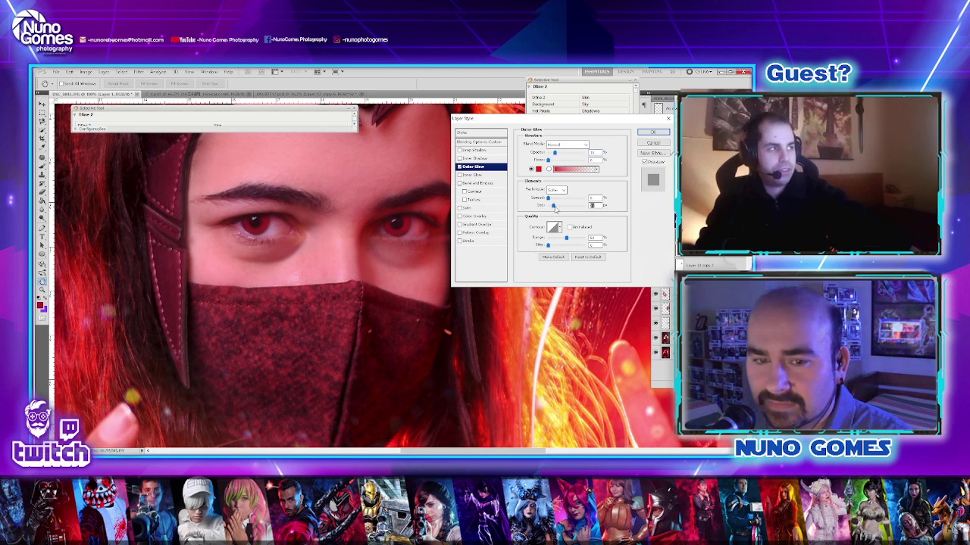
mouse_move(555, 207)
left_mouse_down()
mouse_move(564, 208)
mouse_move(553, 205)
left_mouse_up()
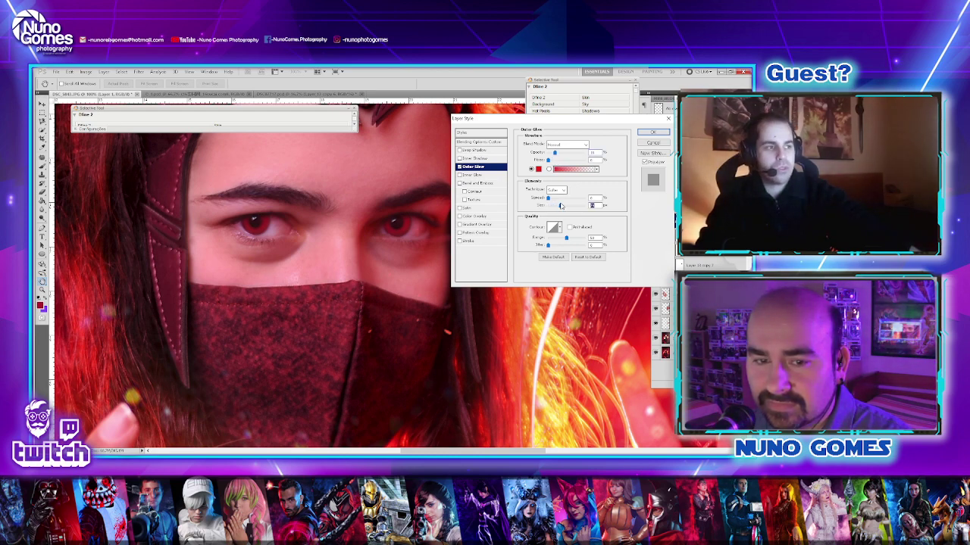
left_click(652, 134)
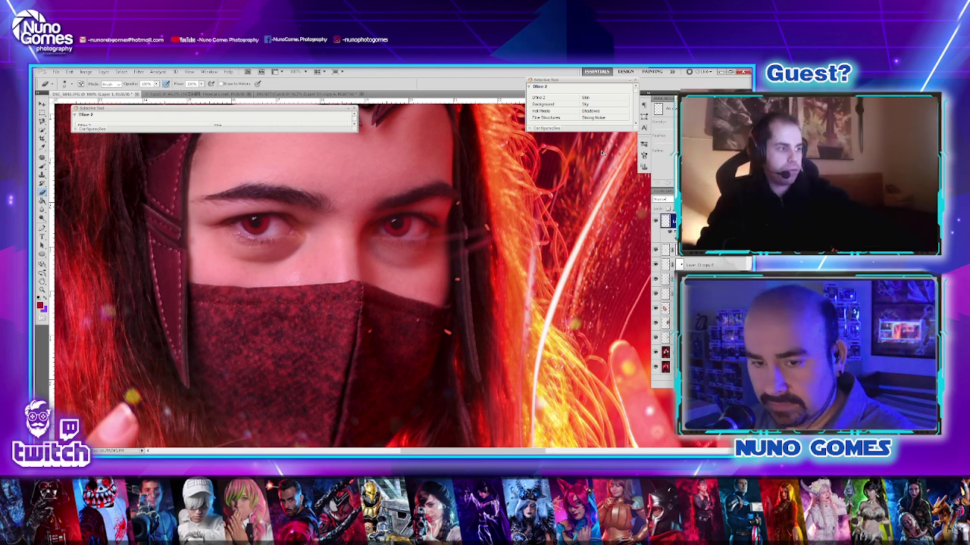
- Check the glowing eyes at several magnifications and duplicate the eye paint layer to intensify the red
key("ctrl+minus")
key("ctrl+minus")
key("ctrl+minus")
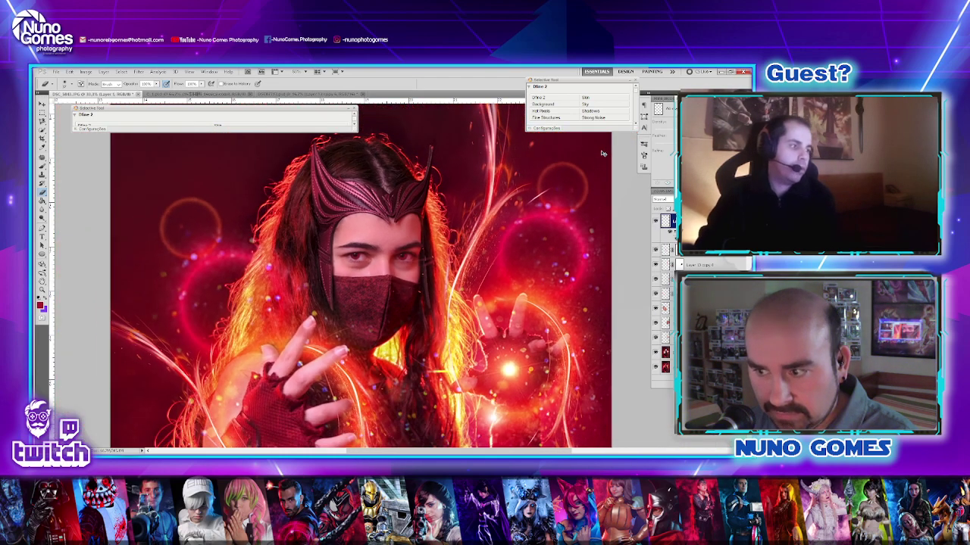
key("ctrl+plus")
key("ctrl+Tab")
key("ctrl+Tab")
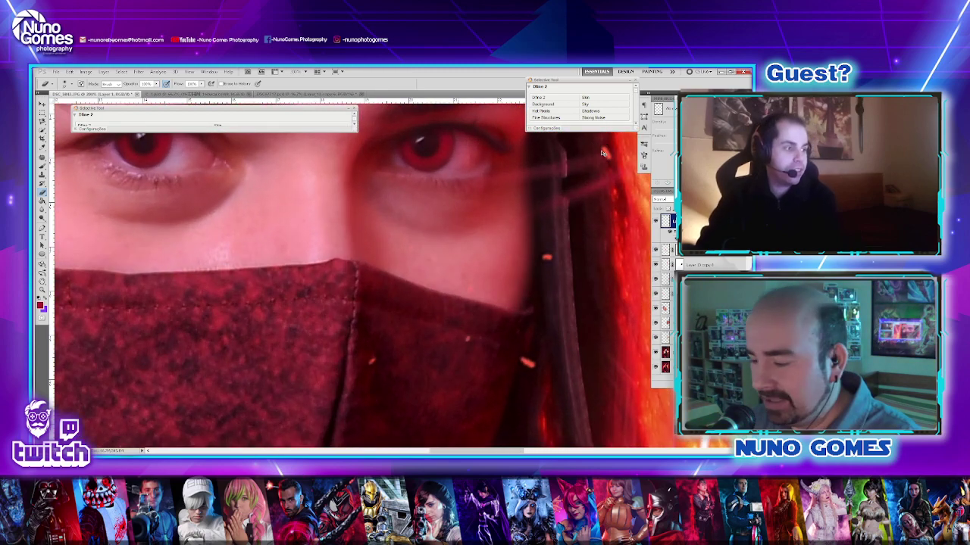
key("ctrl+Tab")
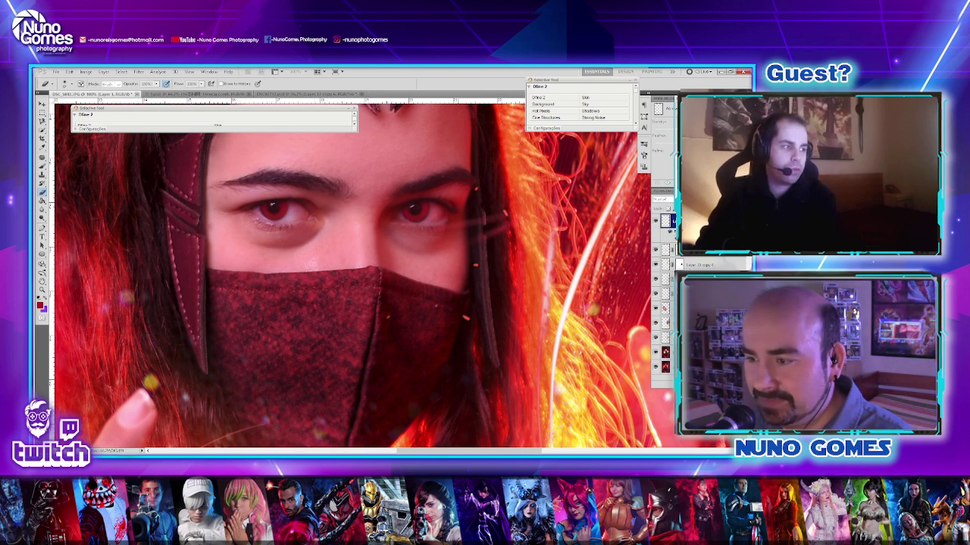
key("ctrl+j")
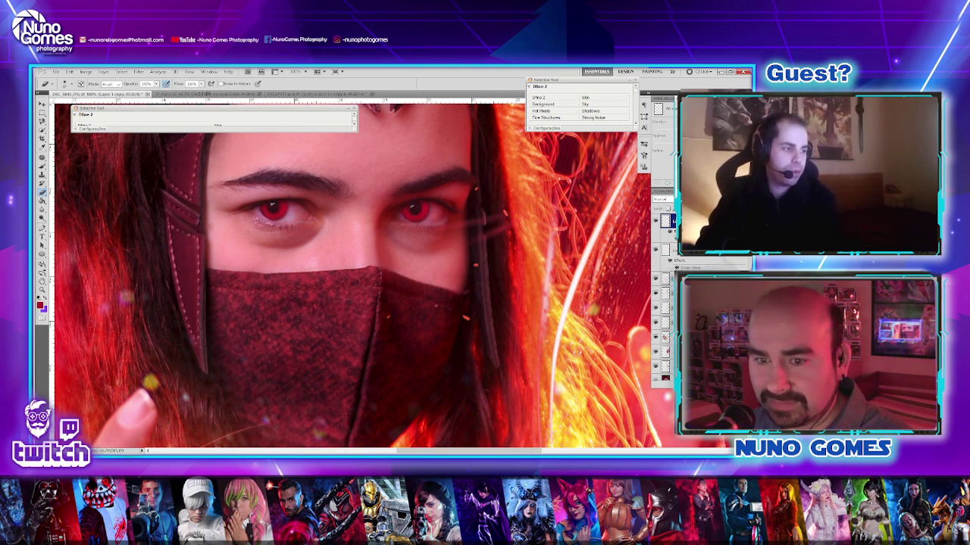
- Examine the intensified red eyes in the wider composite and again close up
key("ctrl+minus")
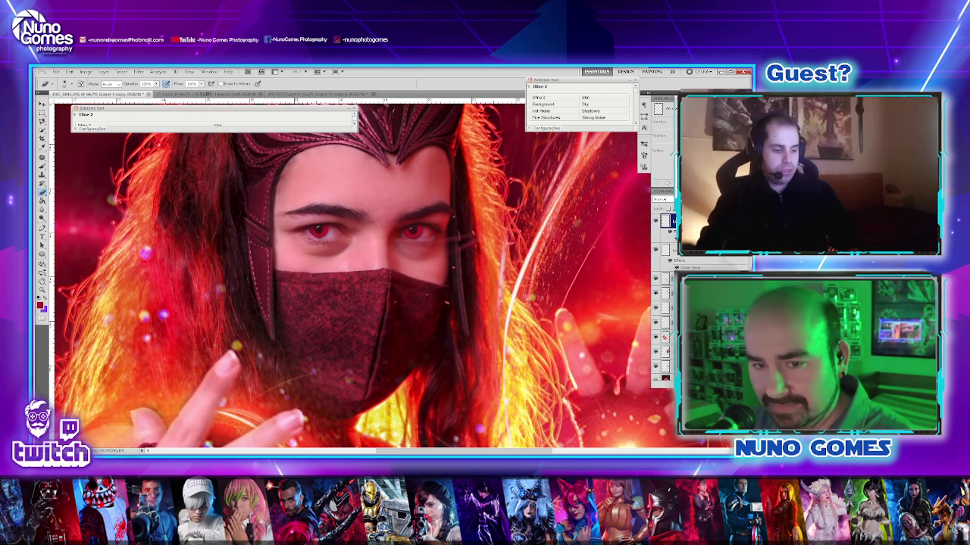
key("ctrl+minus")
key("ctrl+minus")
key("ctrl+minus")
key("ctrl+minus")
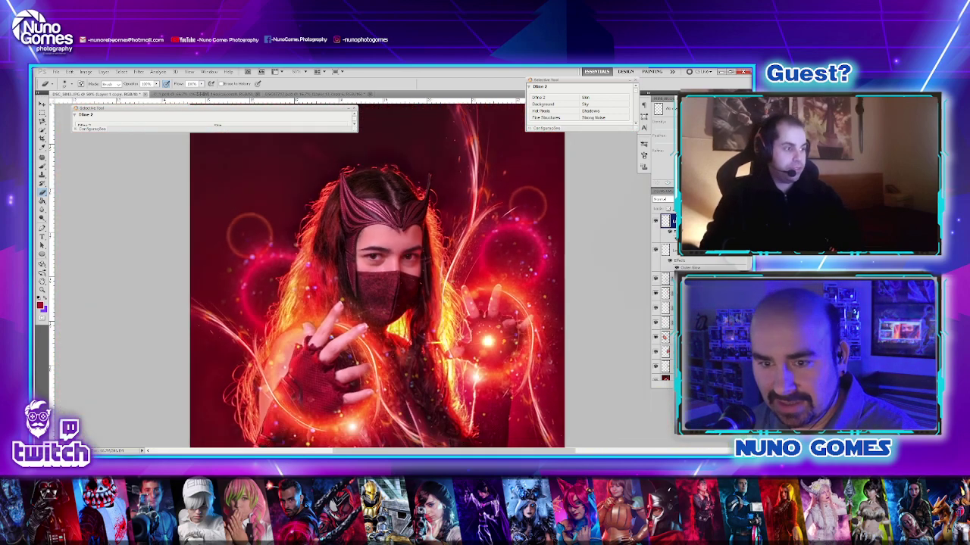
key("ctrl+plus")
key("ctrl+plus")
key("ctrl+plus")
key("ctrl+plus")
key("ctrl+plus")
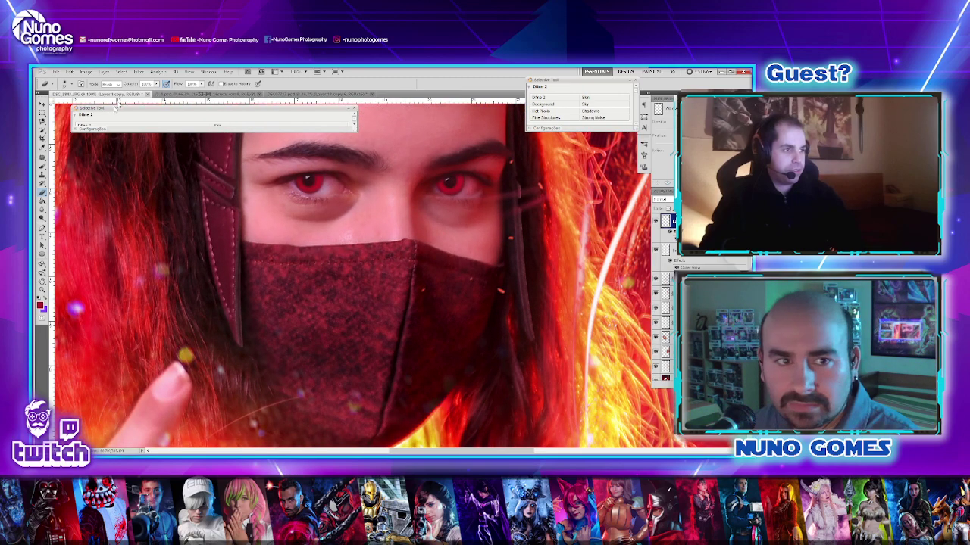
- Darken the duplicated eye paint layer with a Brightness/Contrast adjustment that lowers the brightness
left_click(86, 72)
mouse_move(155, 96)
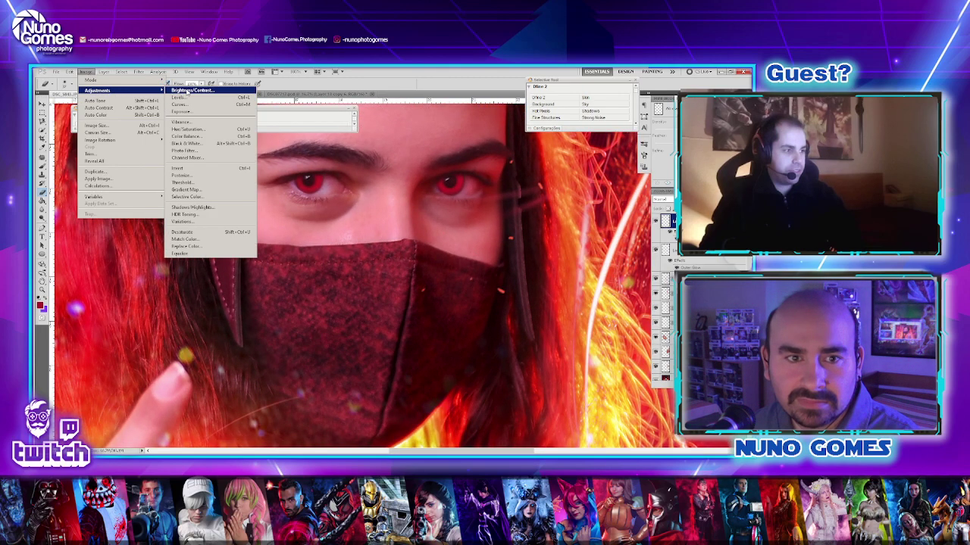
left_click(191, 91)
left_click_drag(496, 197, 476, 195)
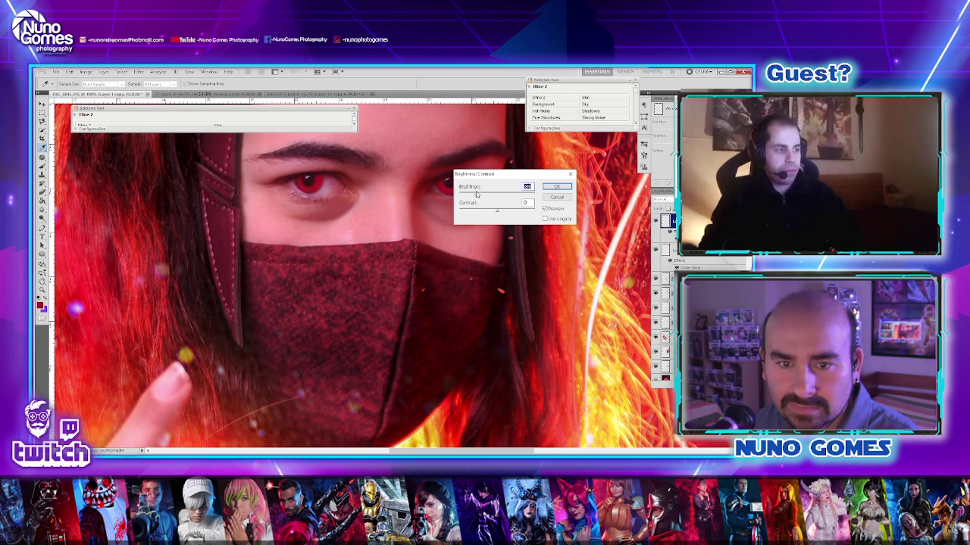
left_click(557, 186)
- Try placing the red Light Rays Overlay image from the file folder over the full composite, and undo the placement
key("ctrl+0")
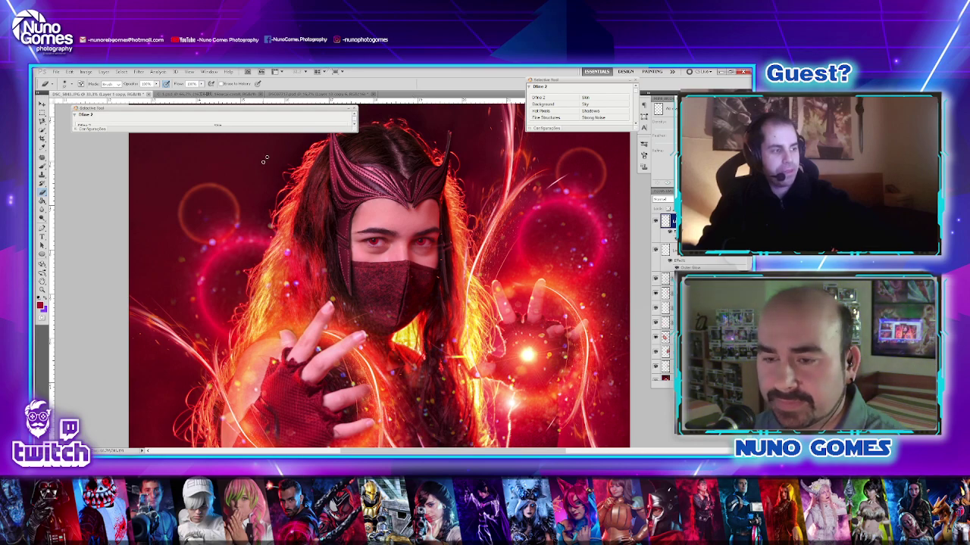
key("ctrl+minus")
key("ctrl+minus")
key("ctrl+minus")
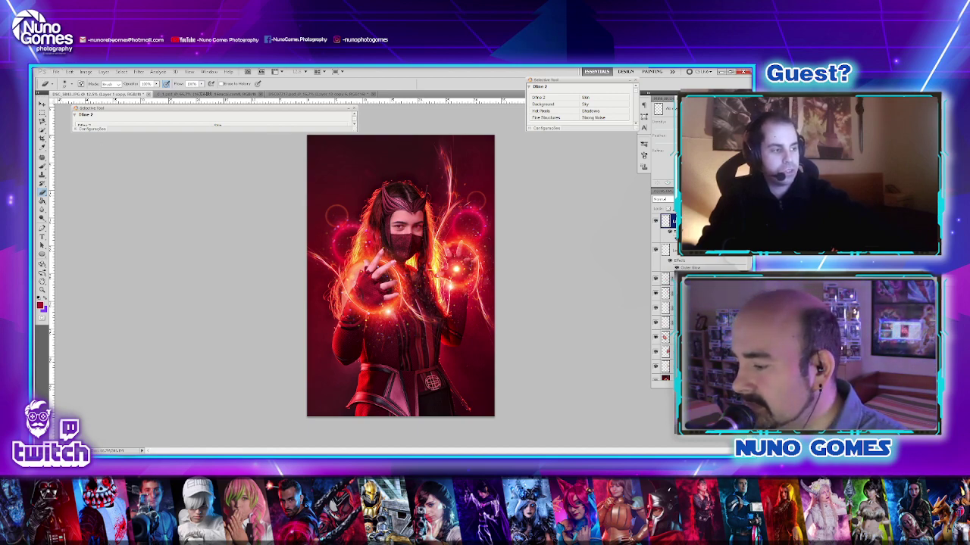
key("alt+Tab")
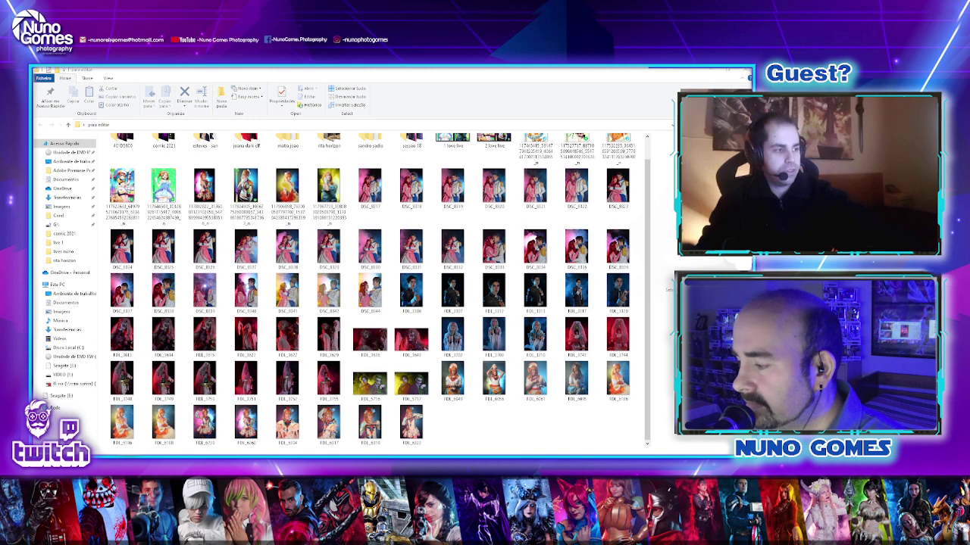
left_click(273, 455)
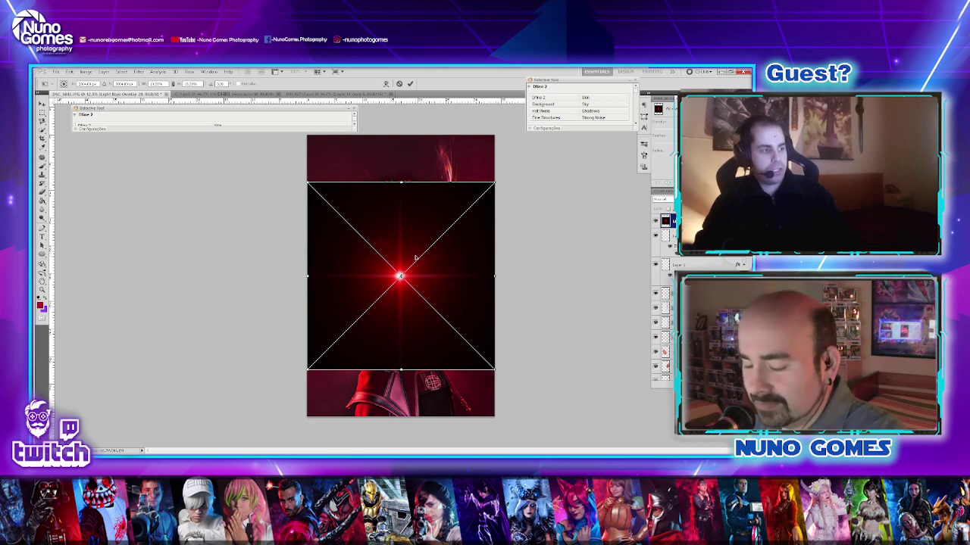
key("Return")
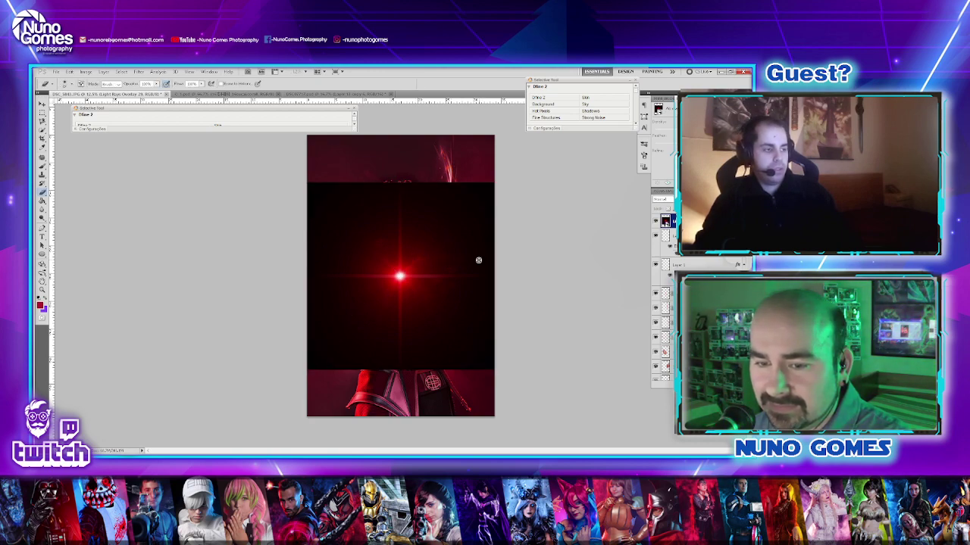
key("ctrl+z")
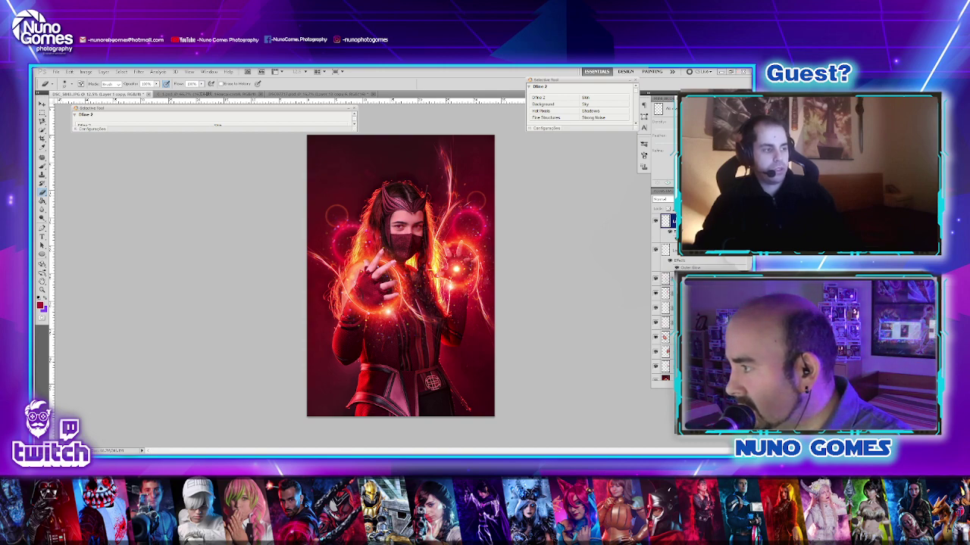
- Place the orange sparks overlay image across the middle of the composite and rasterize its layer
left_click_drag(409, 281, 408, 278)
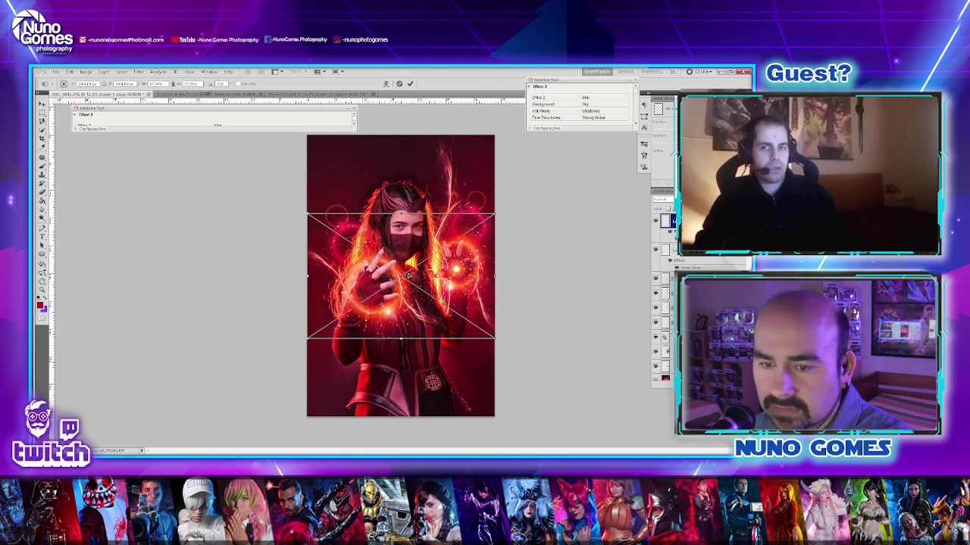
key("Return")
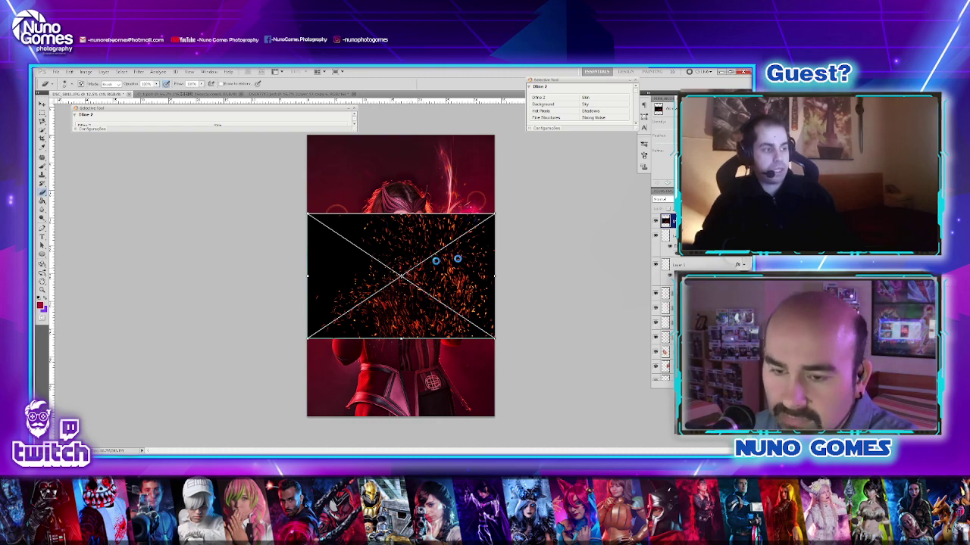
left_click(664, 199)
left_click(664, 200)
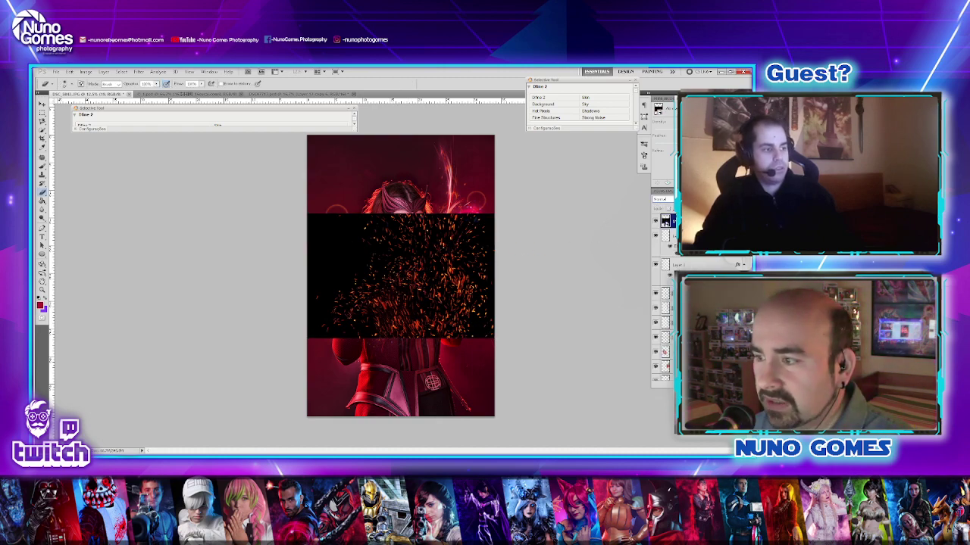
key("Return")
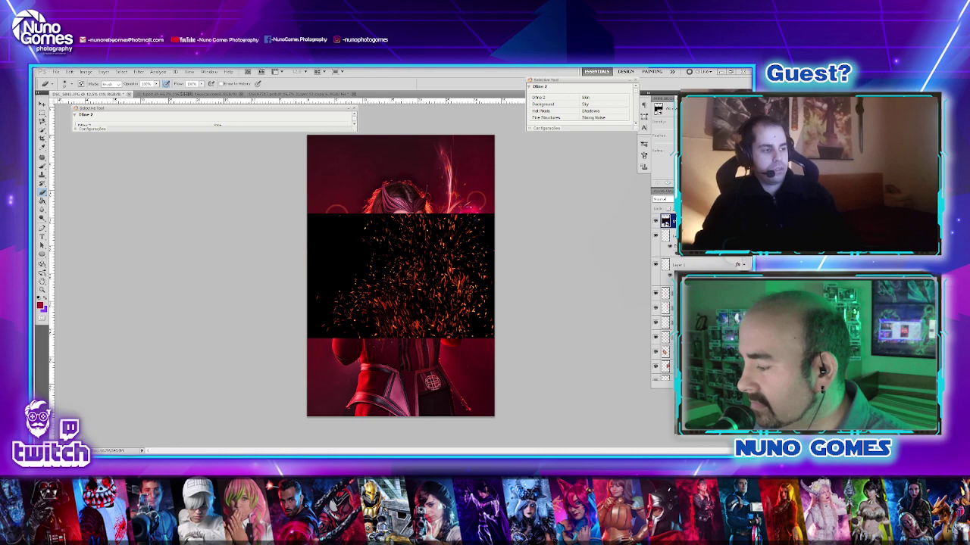
right_click(665, 221)
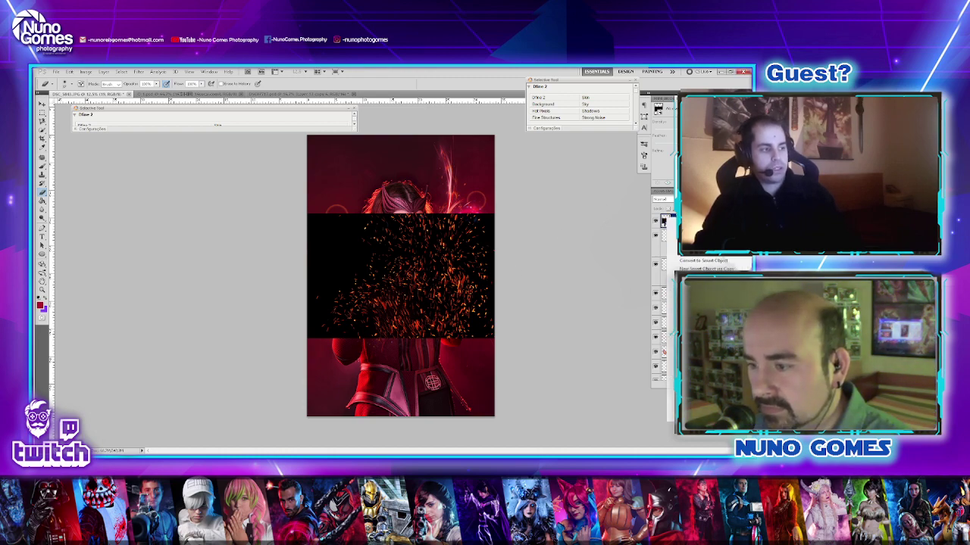
left_click(671, 304)
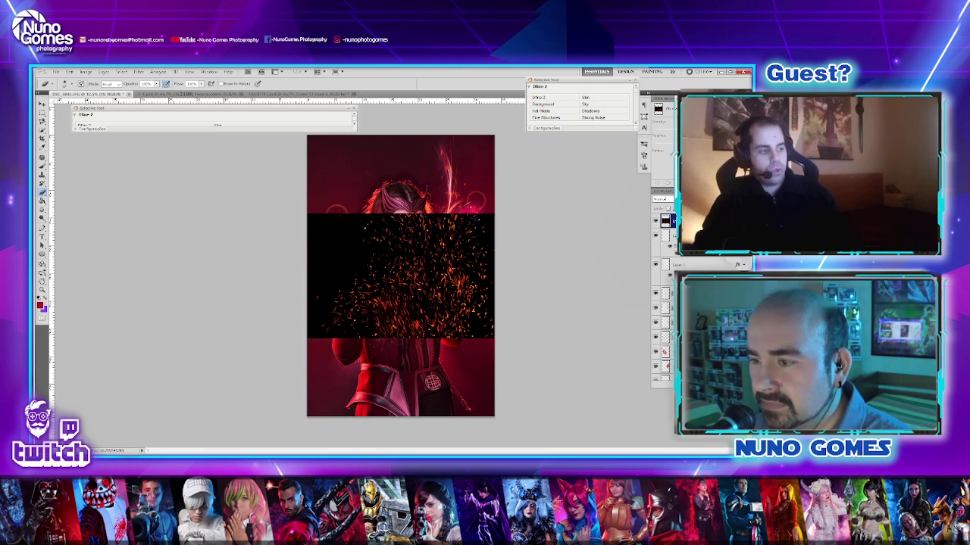
- Set the sparks layer's blend mode to Lighten and activate the Move tool for repositioning it
left_click(663, 199)
left_click(663, 199)
key("Down")
key("Down")
key("Down")
key("Down")
key("Down")
key("Down")
key("Down")
key("Down")
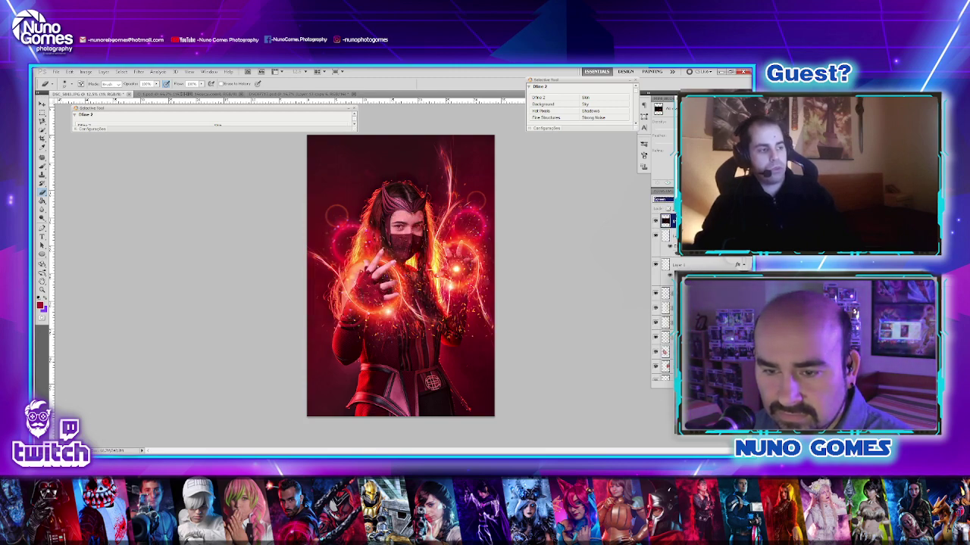
key("Up")
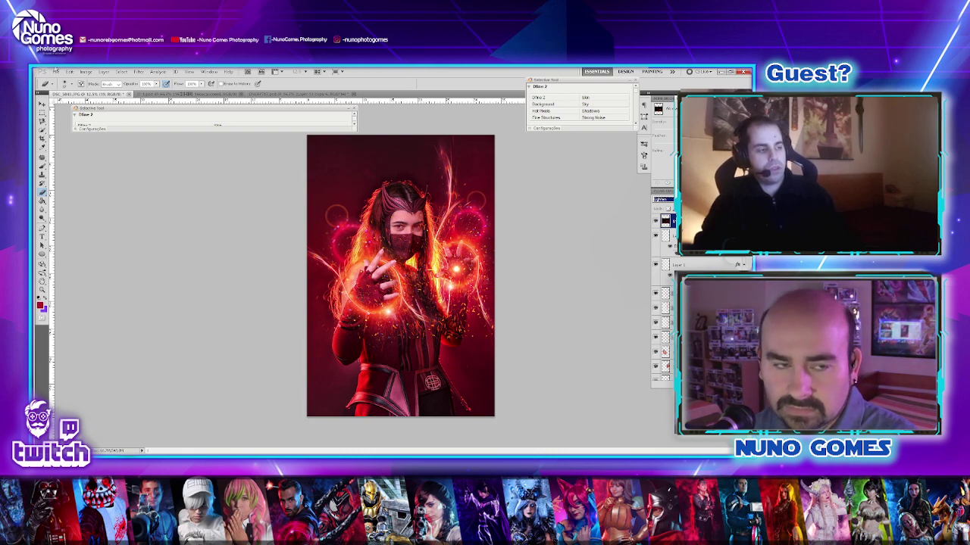
left_click(42, 104)
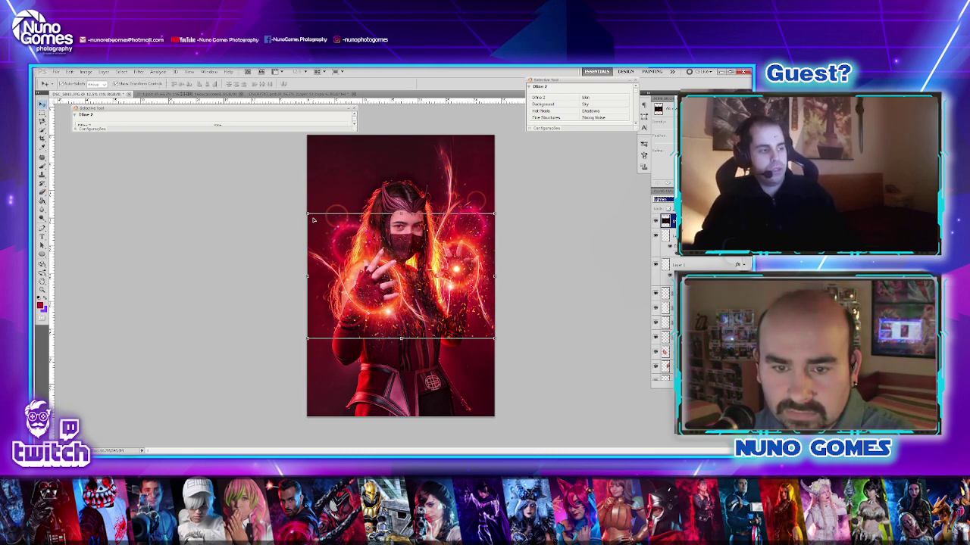
- Enlarge the sparks layer and reposition it so the sparks cover the whole composite
left_click_drag(308, 215, 160, 117)
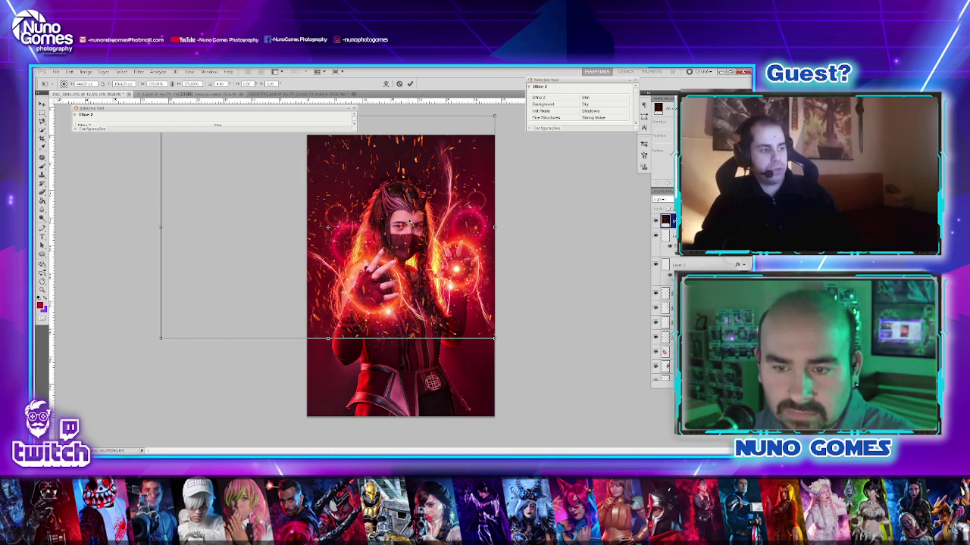
left_click_drag(411, 223, 435, 304)
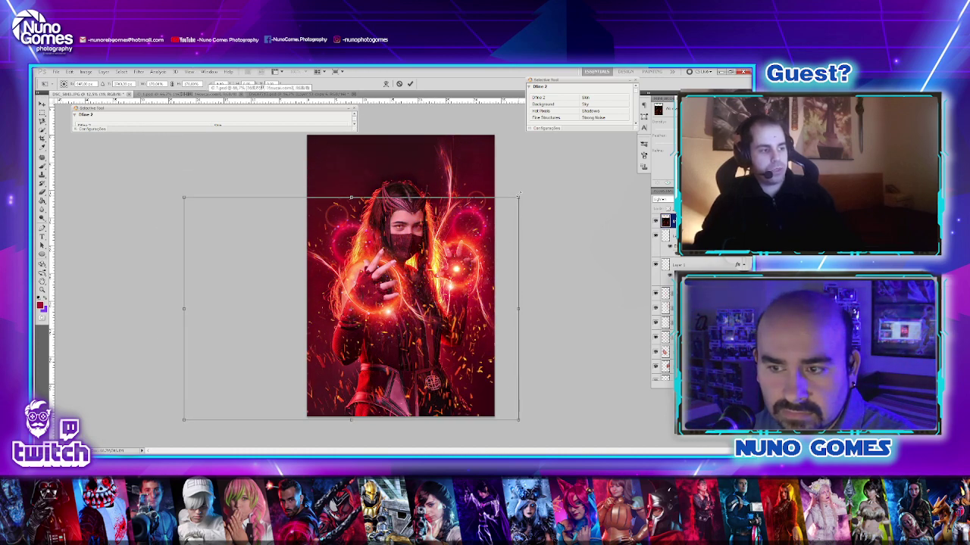
left_click_drag(519, 195, 632, 121)
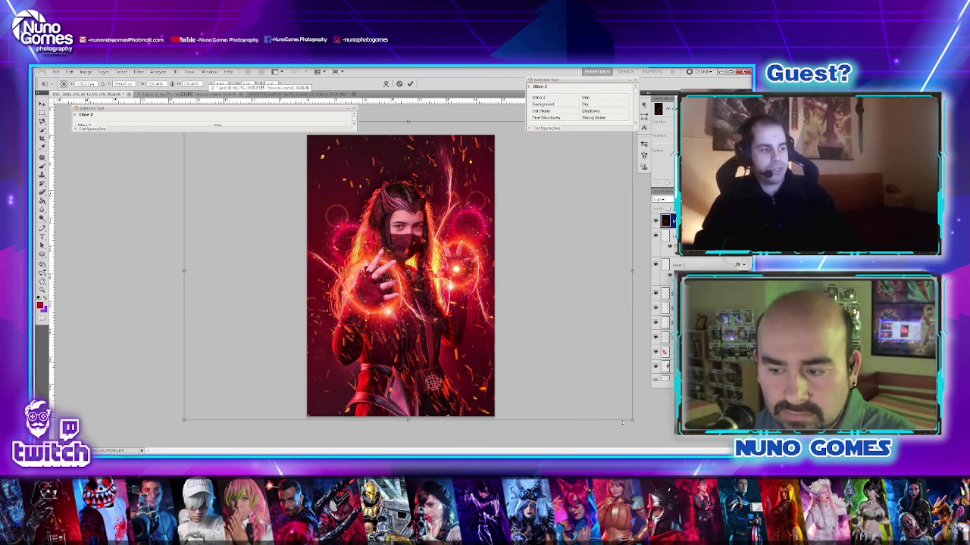
left_click_drag(633, 420, 668, 443)
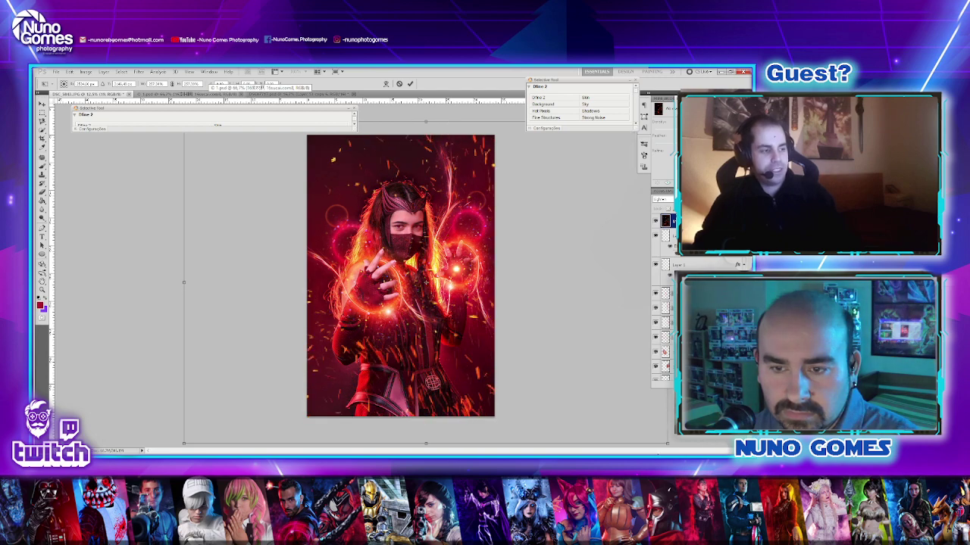
left_click_drag(464, 321, 424, 331)
key("Return")
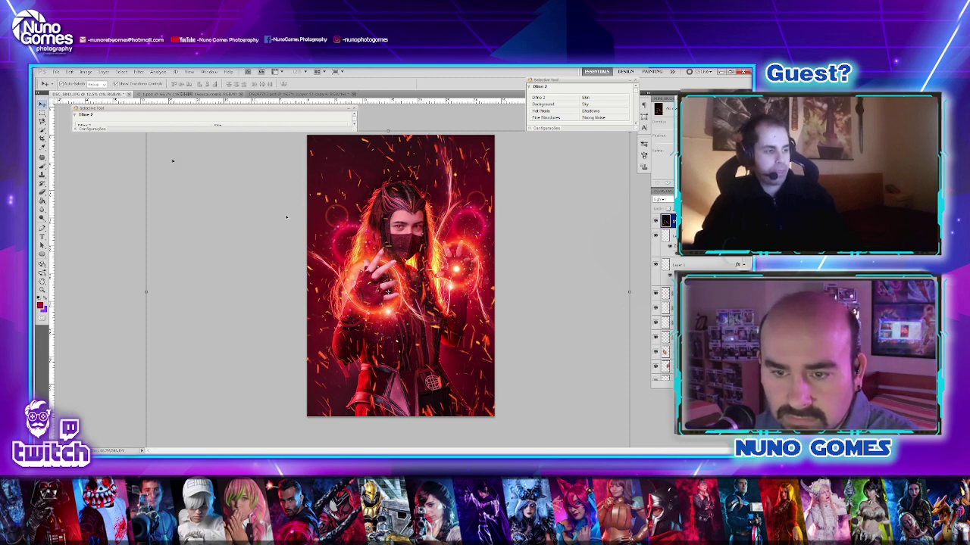
- Erase the sparks over the woman's face and body with a large soft Eraser at reduced opacity
left_click(43, 199)
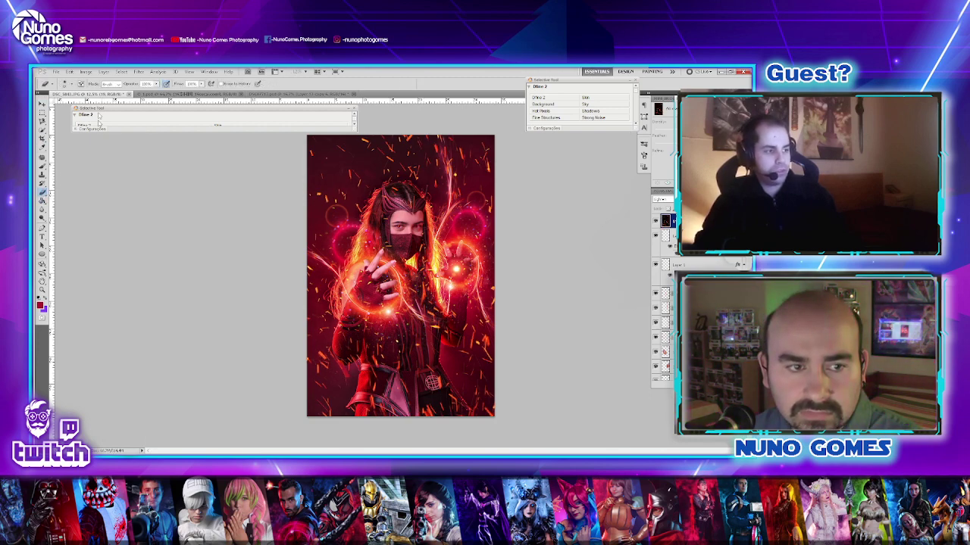
left_click(73, 84)
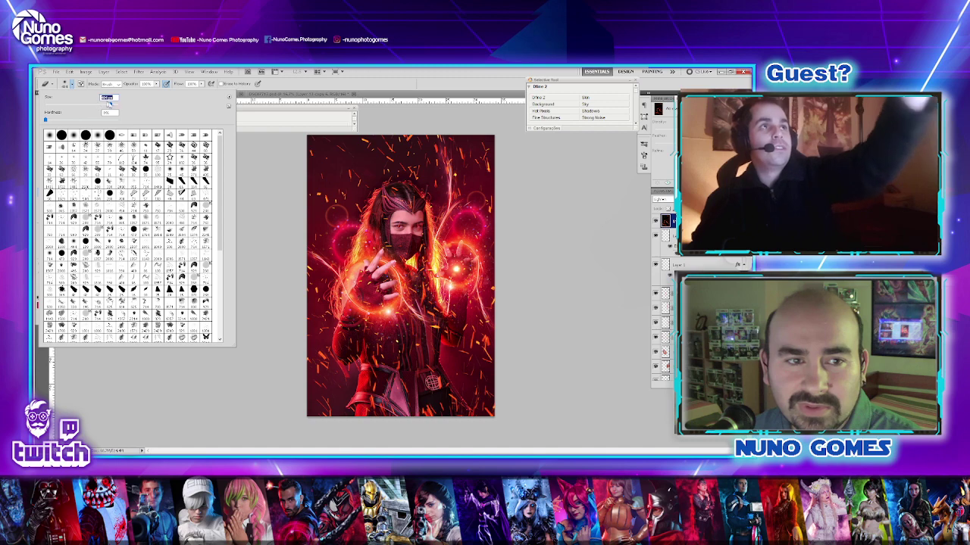
left_click(265, 179)
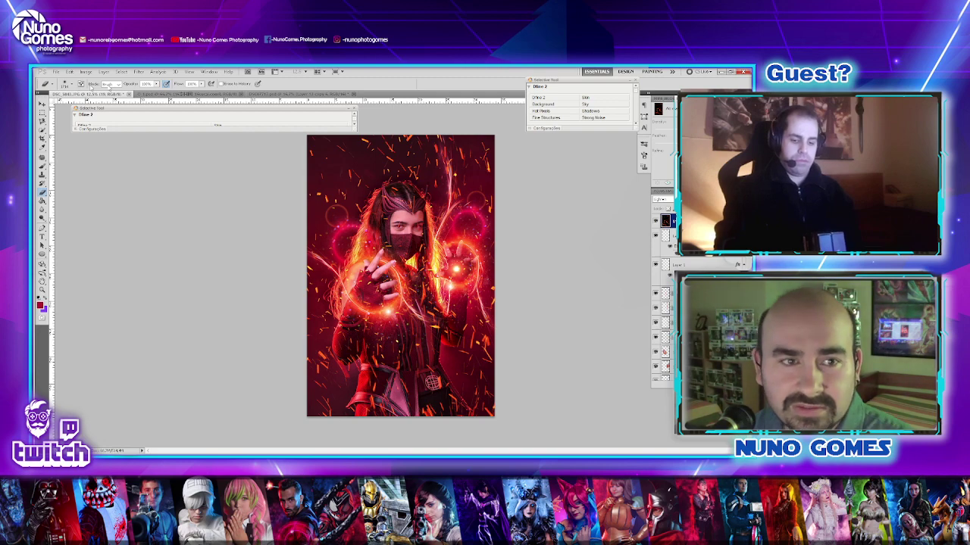
left_click(72, 84)
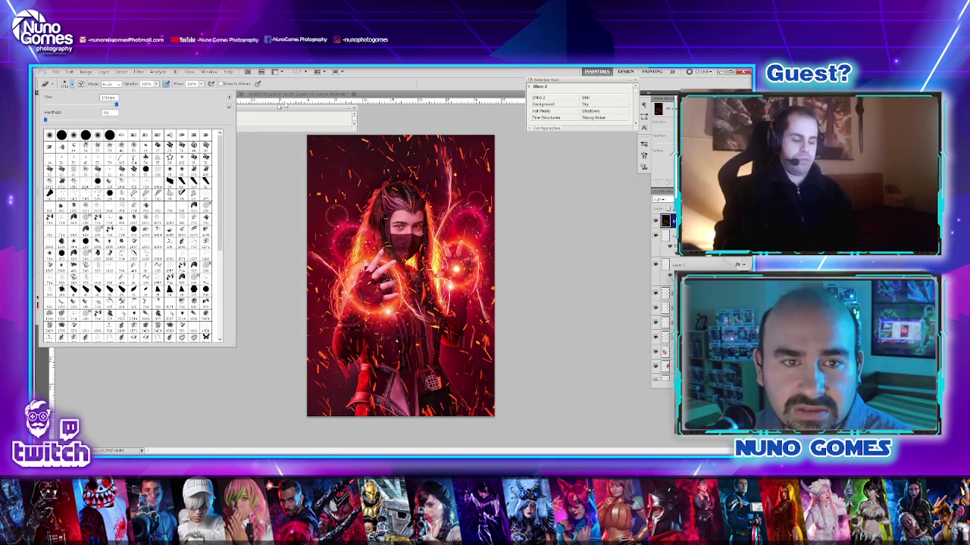
left_click(312, 86)
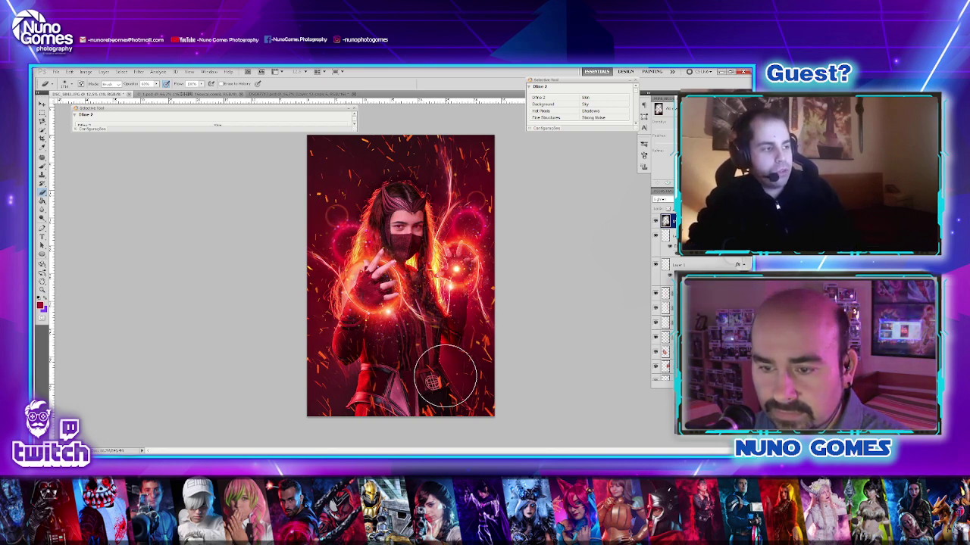
- Select the bright flare layer on the raised open hand and move it above the other light overlays in the layer stack
left_click(42, 104)
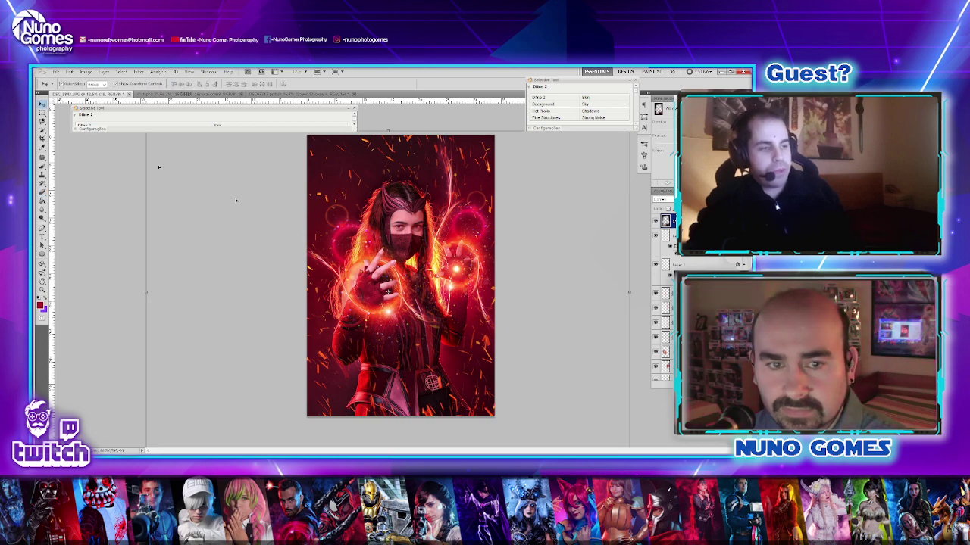
left_click(457, 271)
left_click(456, 269)
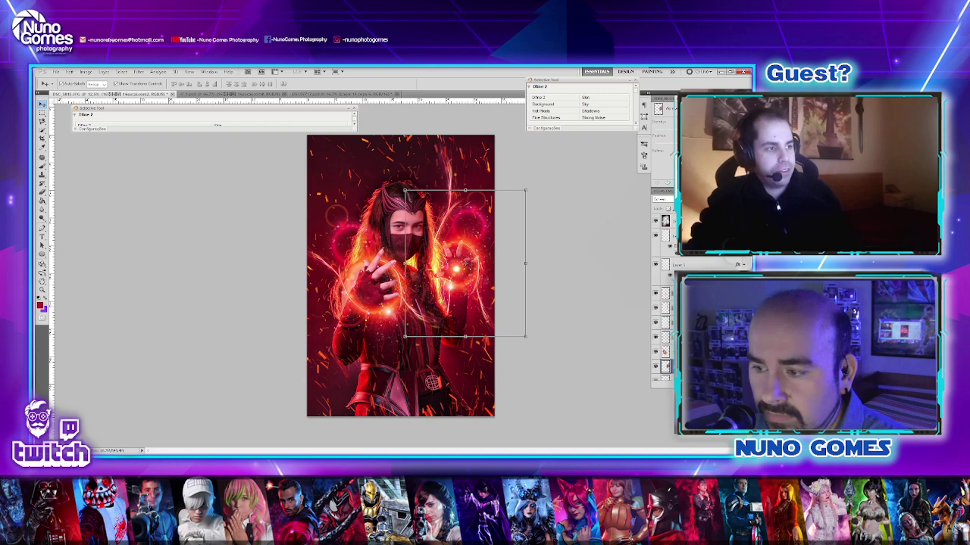
scroll(663, 311, "down", 2)
left_click_drag(465, 265, 491, 268)
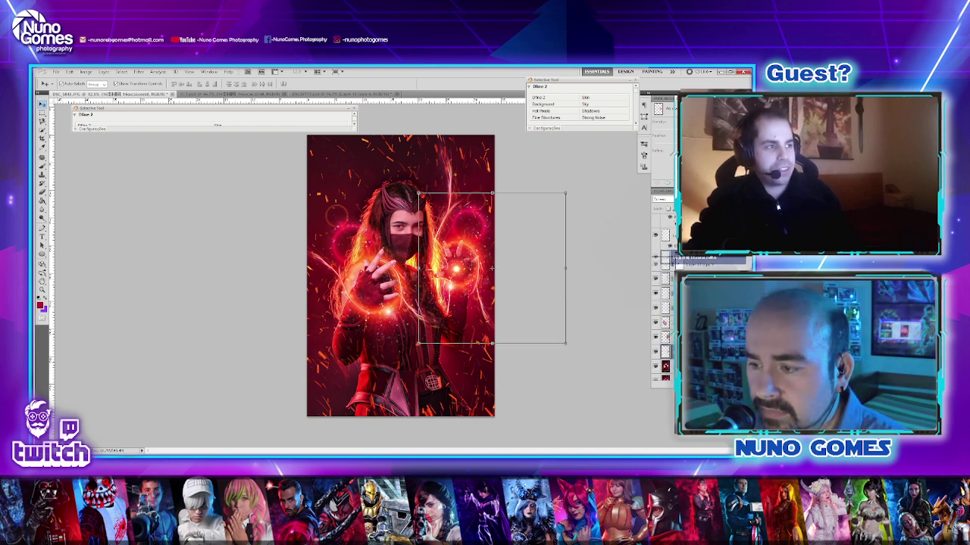
double_click(709, 263)
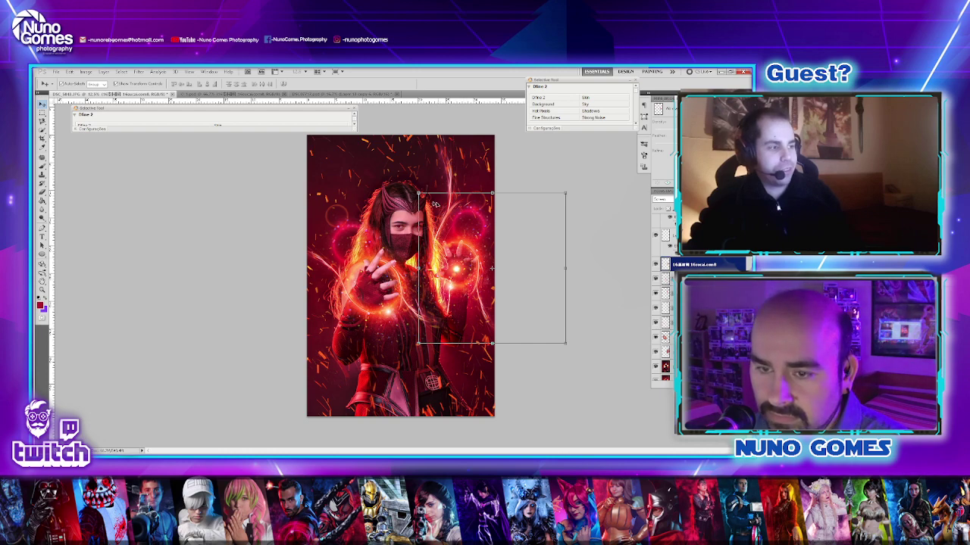
- Try enlarging the flare layer and shifting it over the raised open hand, and undo the transformation
left_click_drag(419, 194, 382, 155)
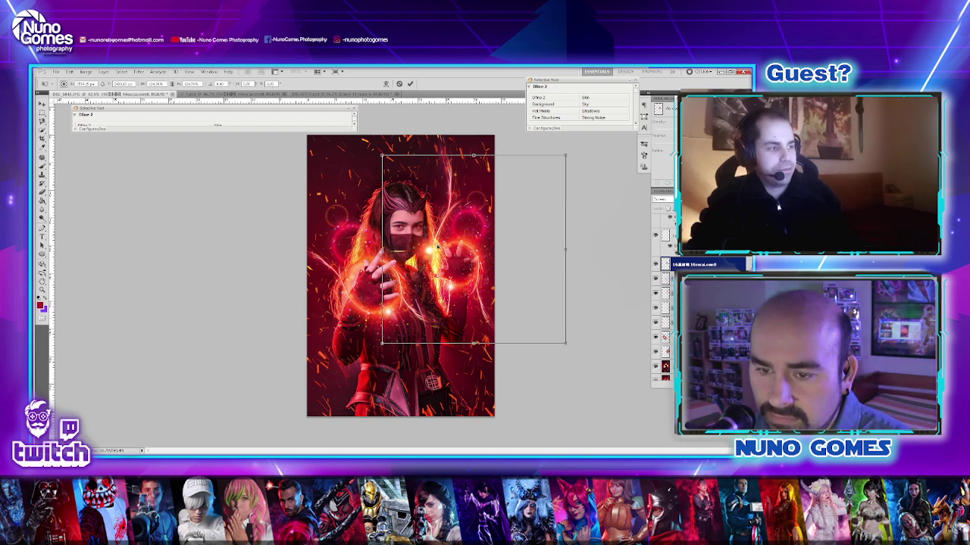
left_click_drag(447, 234, 465, 262)
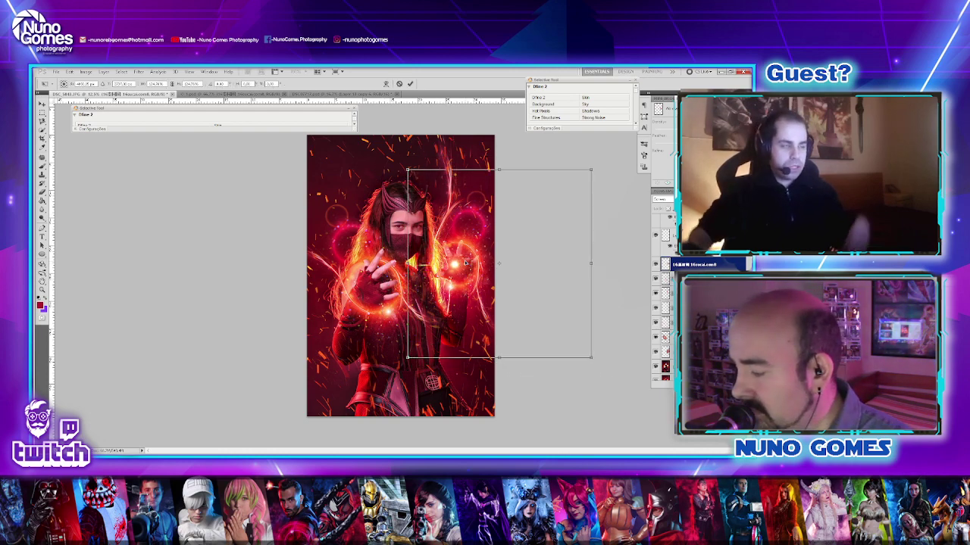
key("Return")
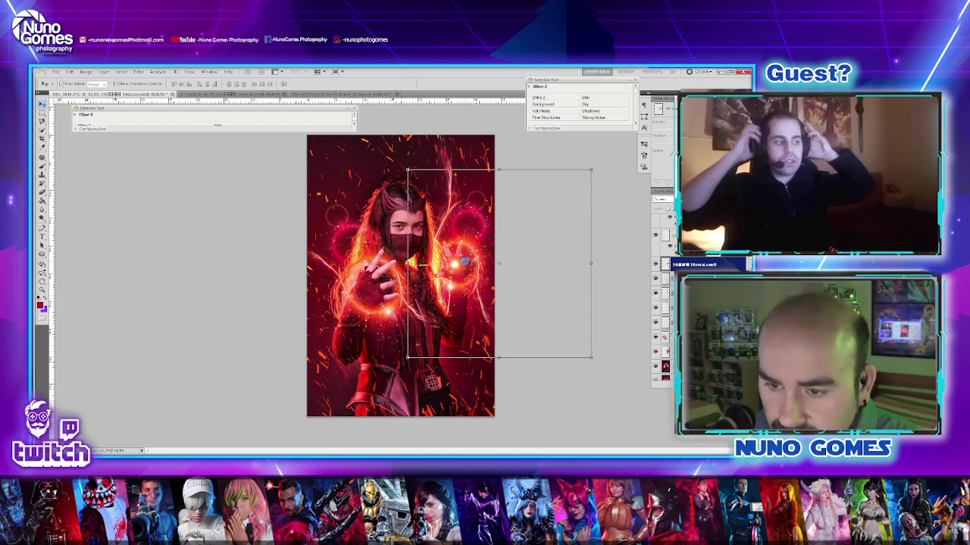
key("ctrl+z")
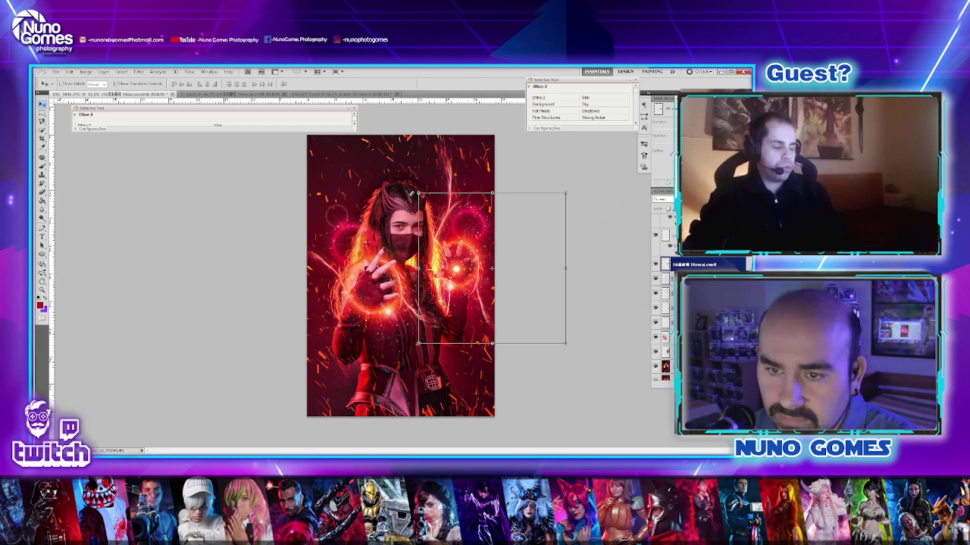
- Rotate the flare layer about a quarter turn and align its bright point with the glow on the raised open hand
left_click_drag(414, 191, 552, 199)
left_click_drag(490, 233, 460, 267)
key("Left")
key("Left")
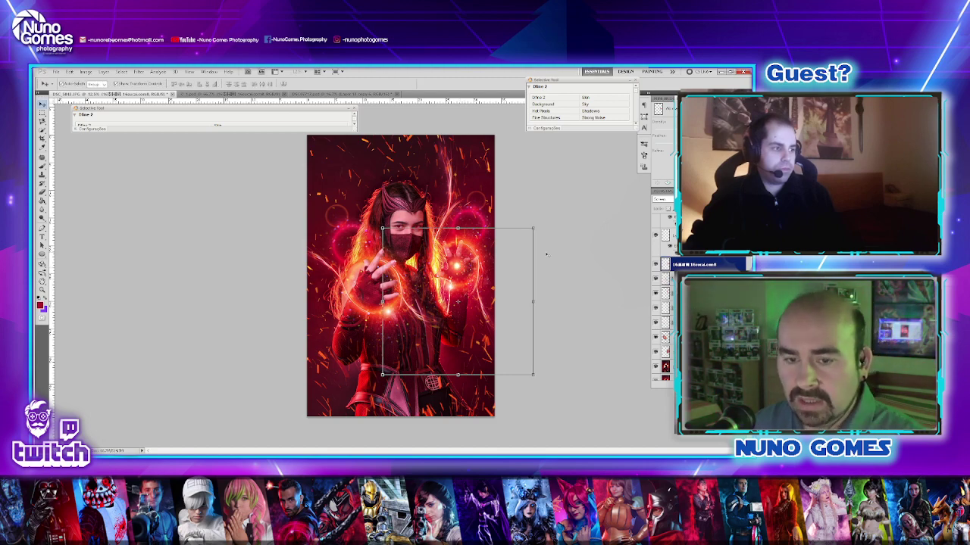
key("Return")
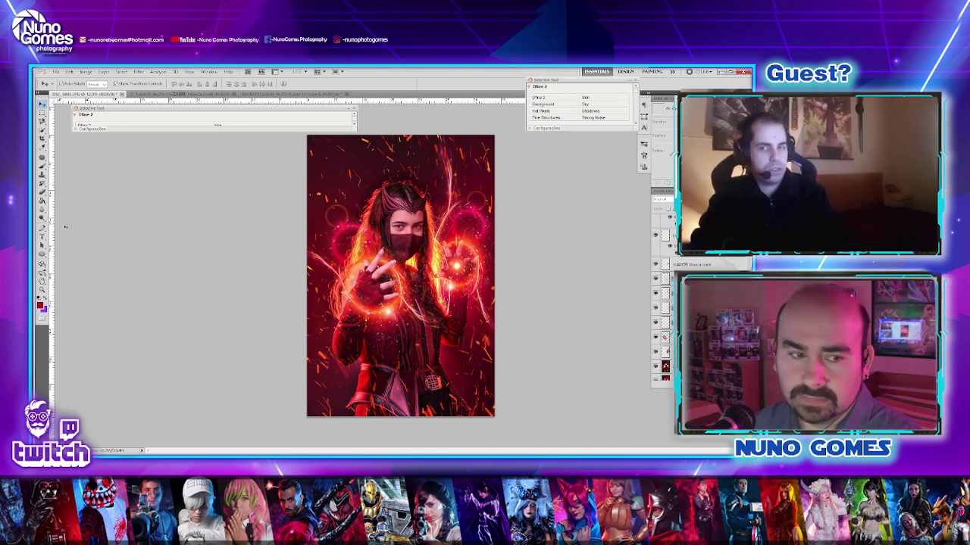
- Partly erase the magenta ring above the raised open hand on its light overlay layer
left_click(42, 193)
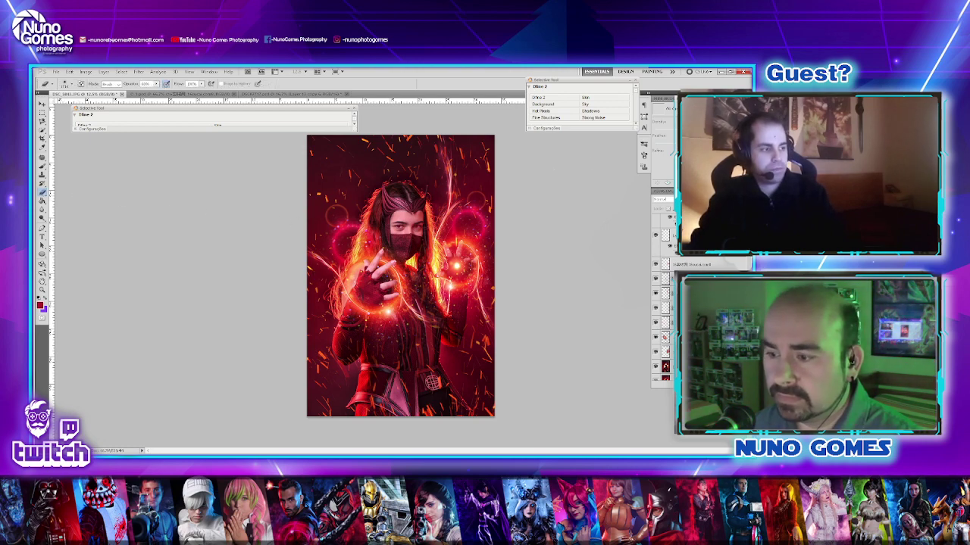
left_click(666, 352)
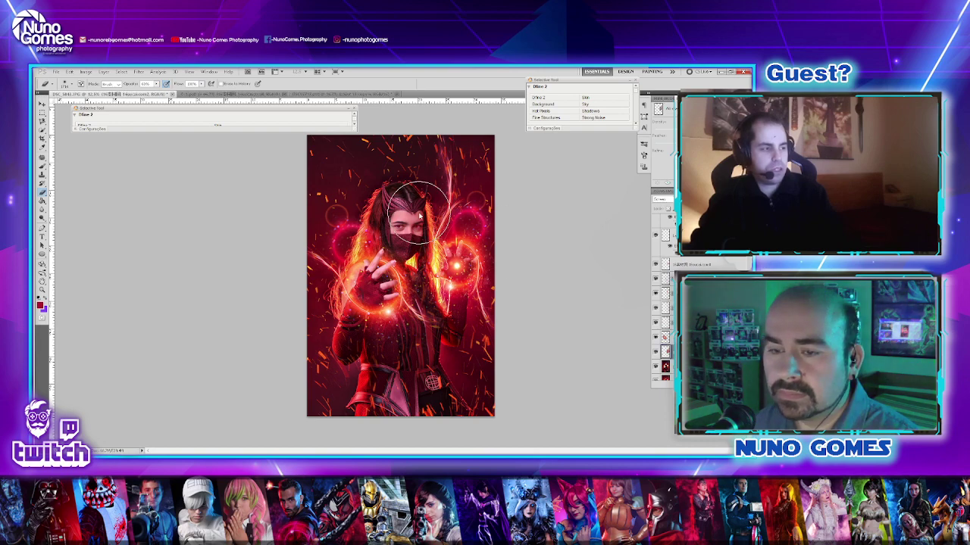
left_click(473, 209)
left_click(473, 209)
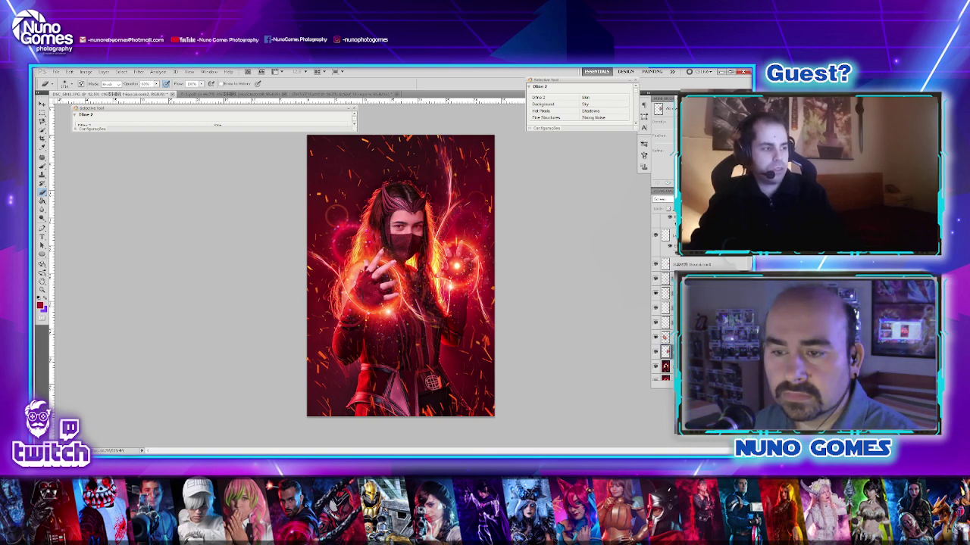
- Erase most of the magenta ring beside the hair, above the front hand, on the copied light overlay layer
left_click(666, 337)
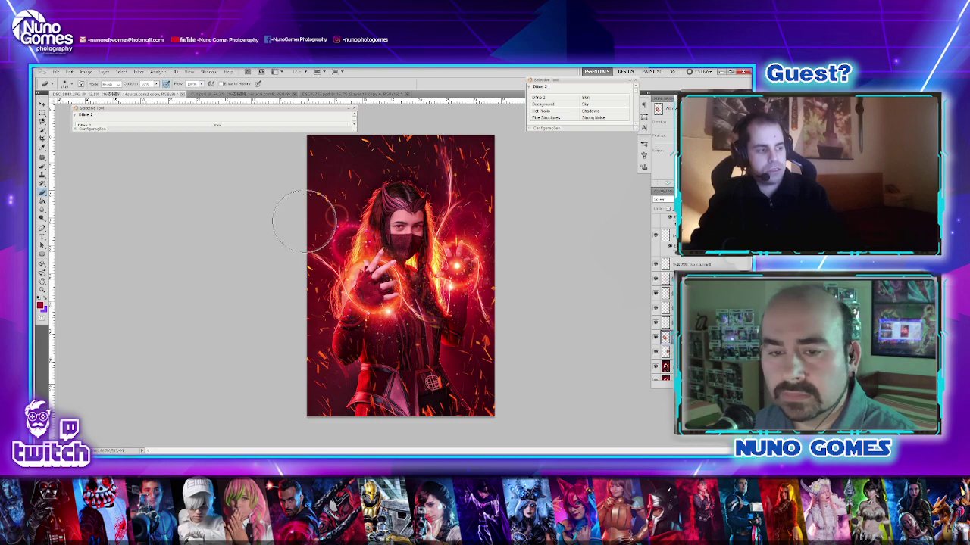
left_click(347, 234)
left_click(334, 232)
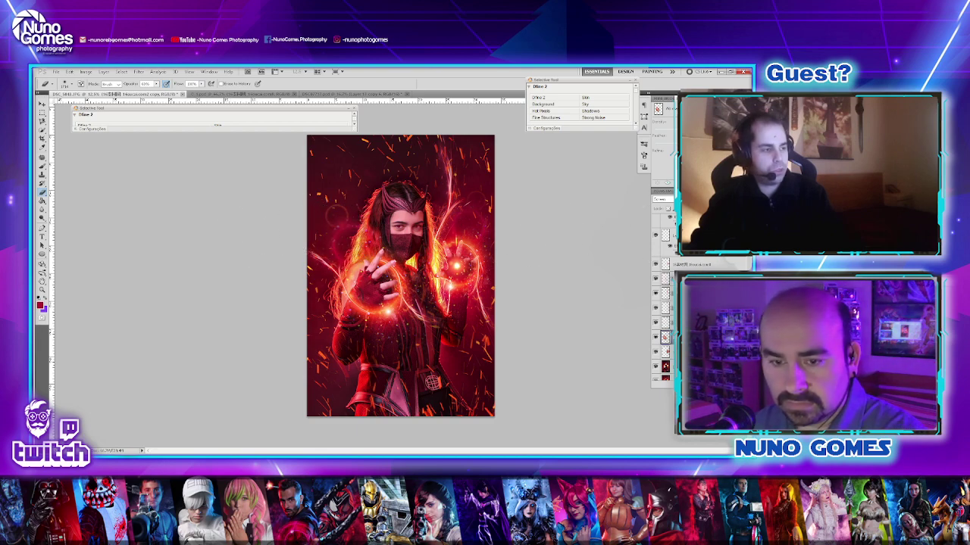
left_click(665, 352)
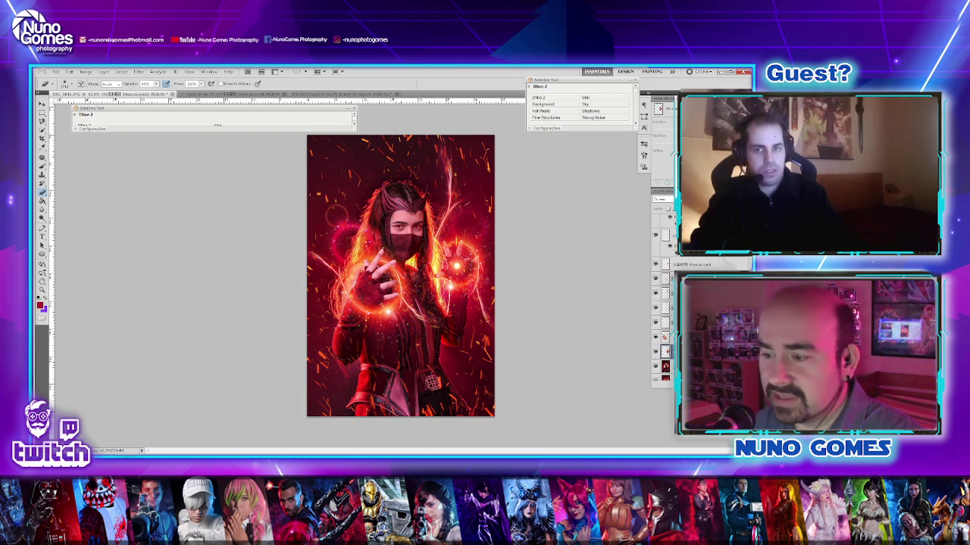
left_click(665, 337)
left_click(333, 225)
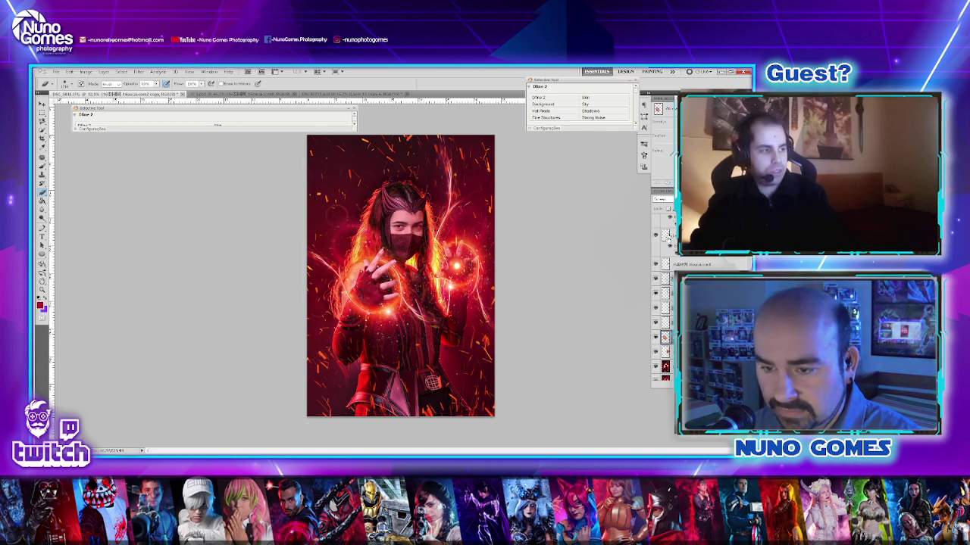
- Select the whole canvas with the Rectangular Marquee and copy its merged contents
left_click(42, 113)
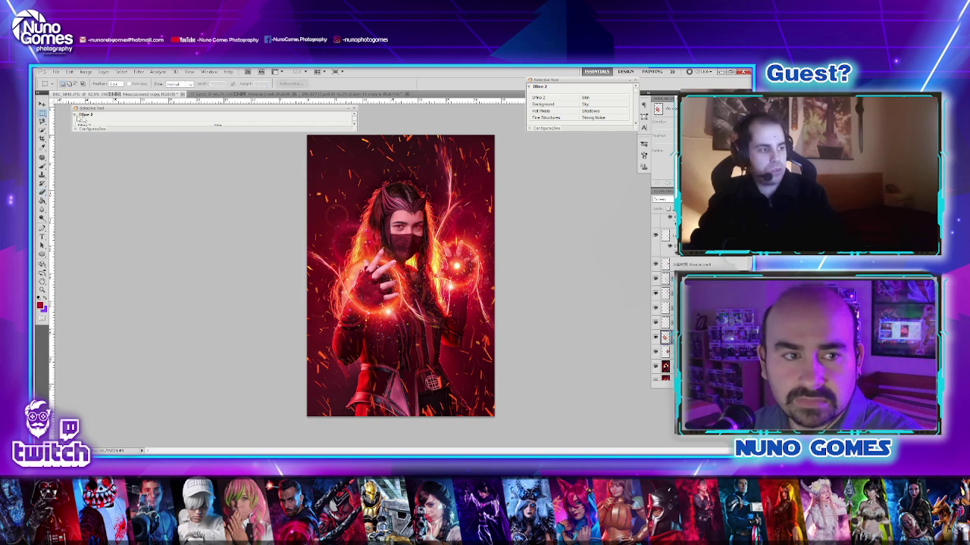
left_click_drag(297, 133, 496, 419)
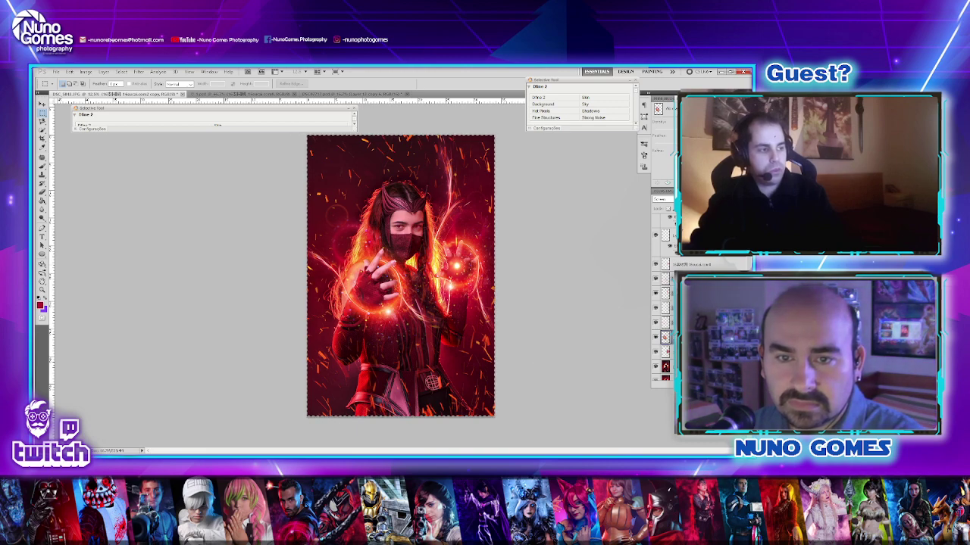
left_click(70, 72)
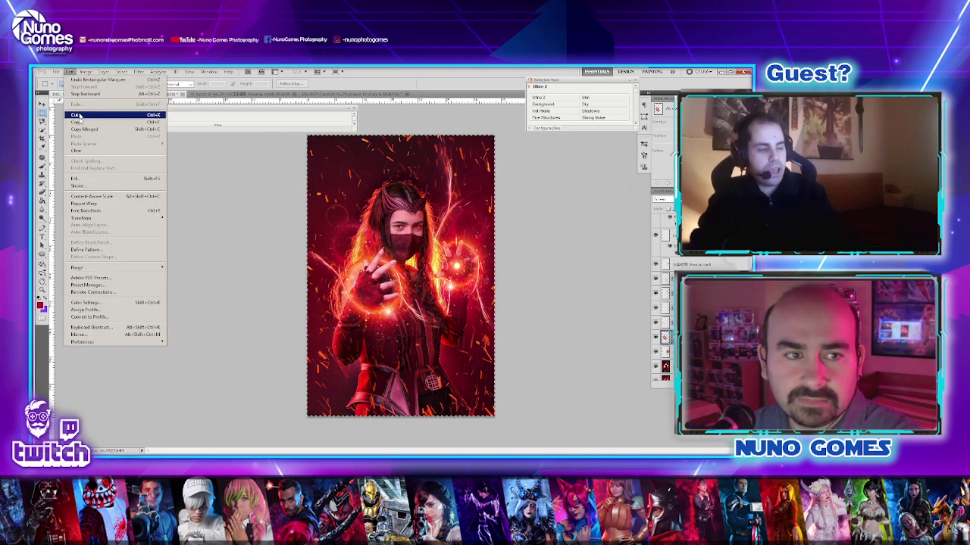
left_click(83, 126)
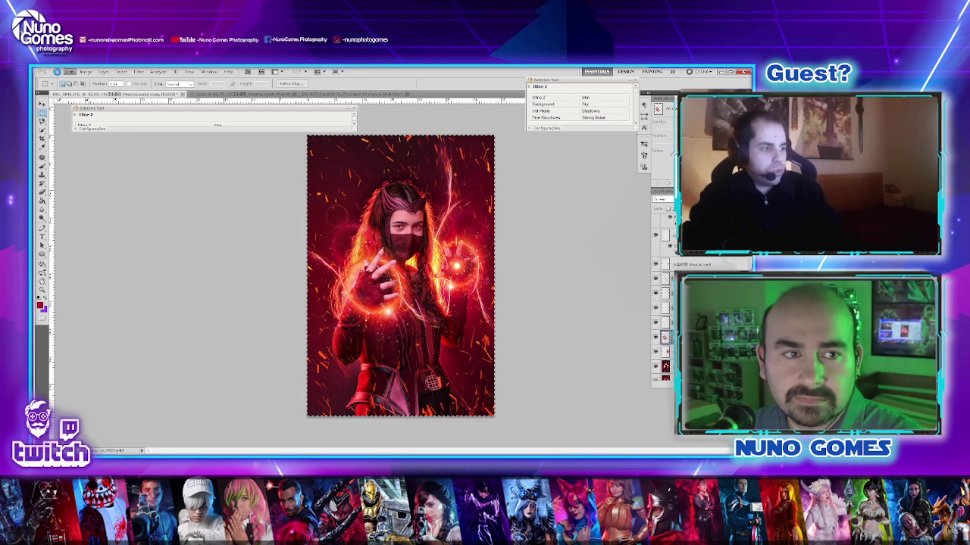
- Paste the merged copy as a new layer and move it to the top of the layer stack
left_click(56, 72)
left_click(67, 80)
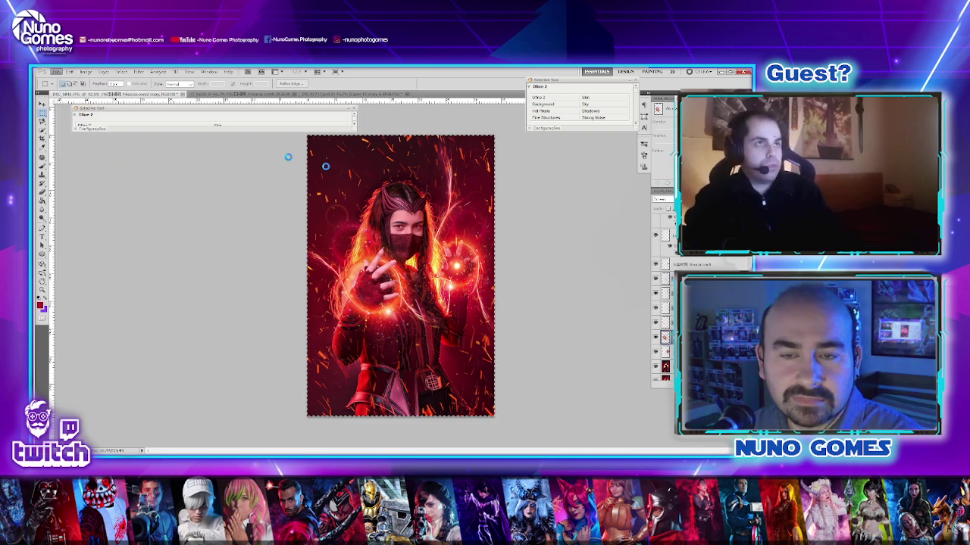
left_click(613, 226)
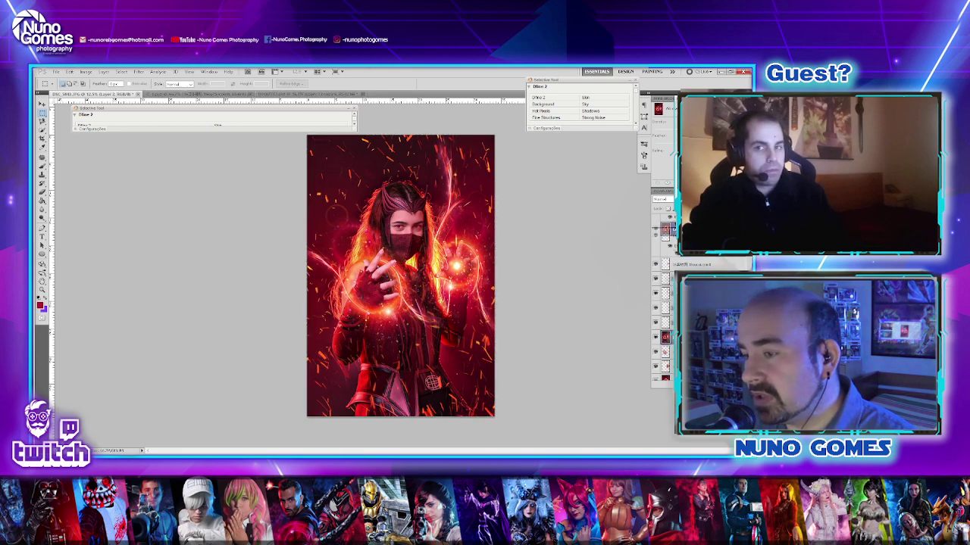
scroll(664, 295, "up", 2)
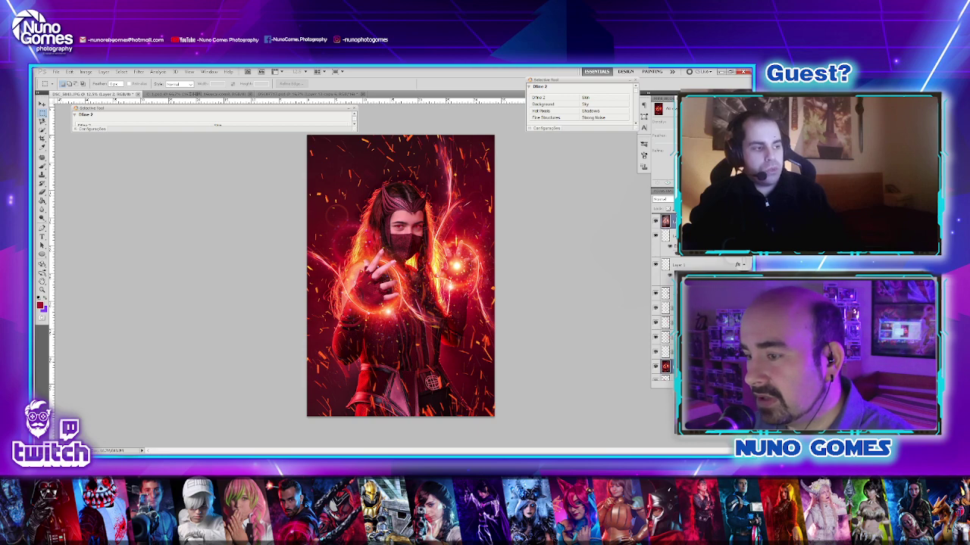
left_click_drag(667, 221, 667, 222)
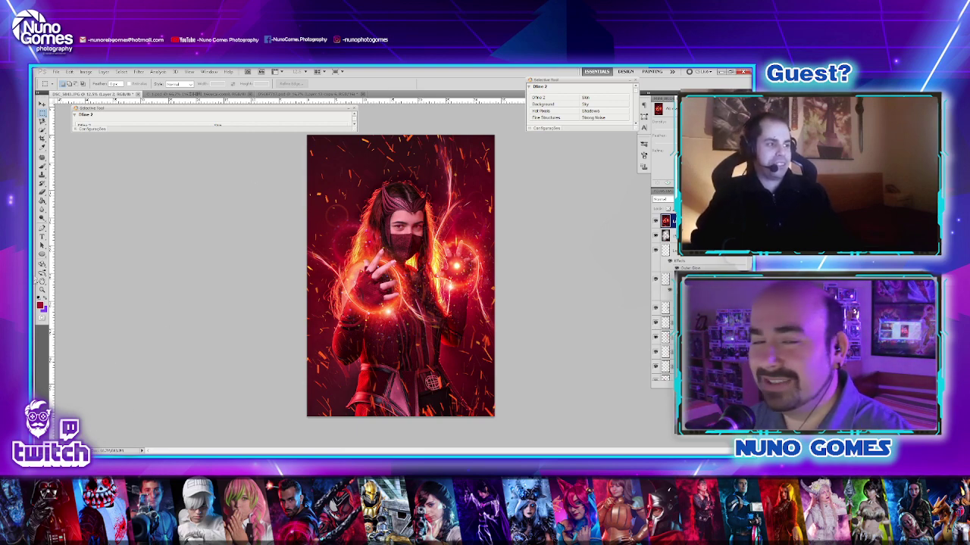
- Apply the Color Efex Pro 4 Dark Contrasts filter to the merged layer using its third preset
left_click(636, 124)
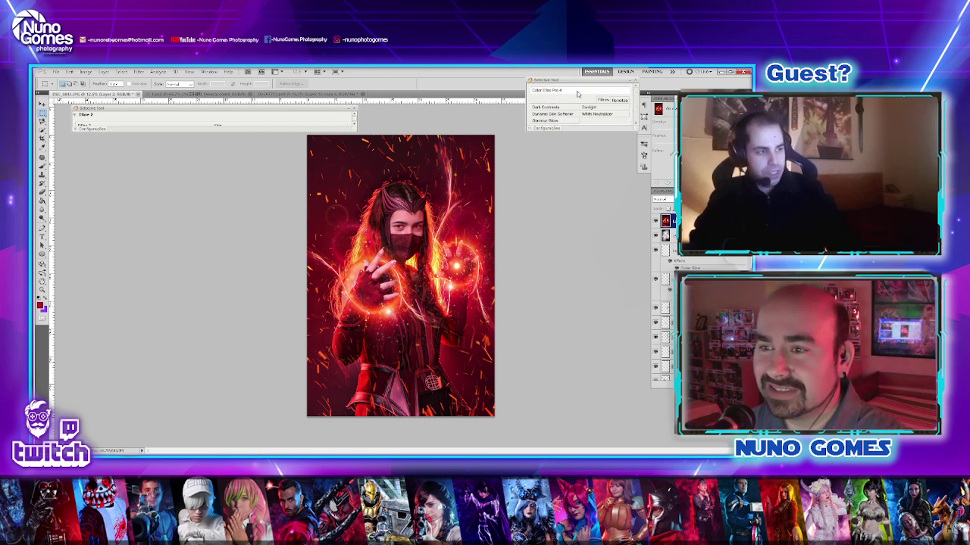
left_click(578, 93)
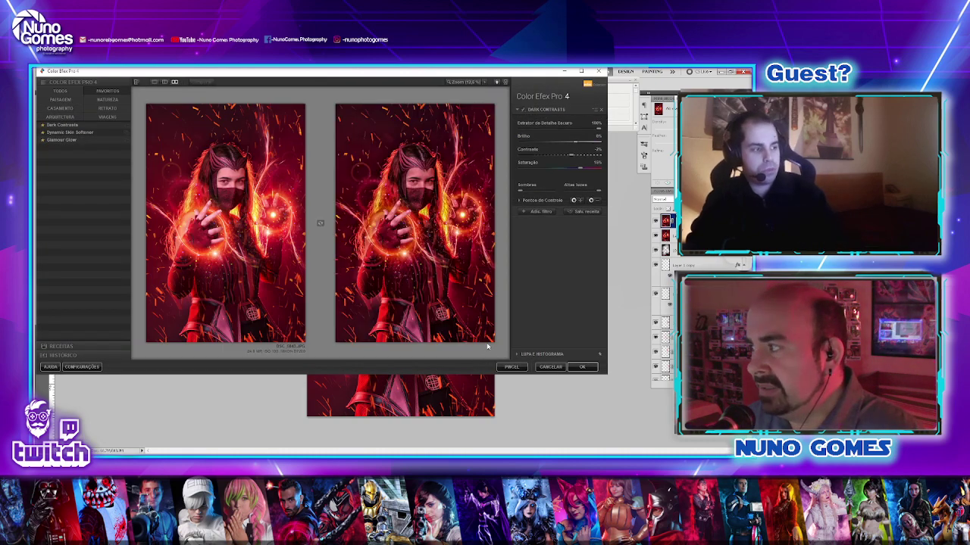
left_click_drag(444, 74, 549, 97)
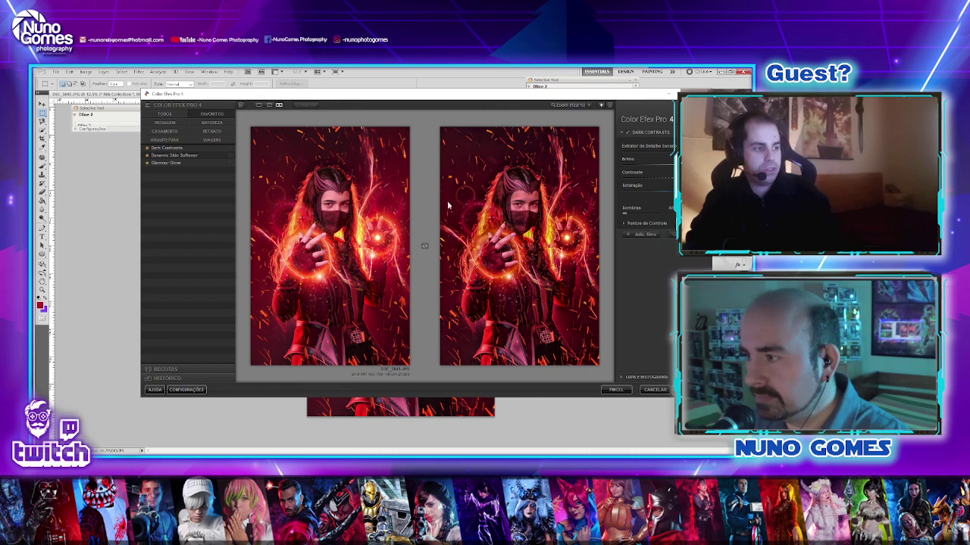
left_click(182, 149)
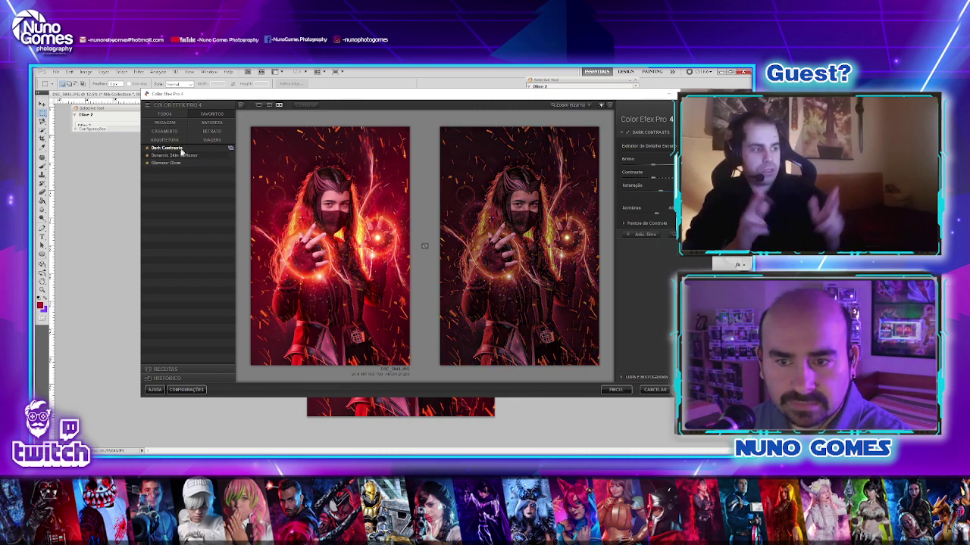
left_click(230, 147)
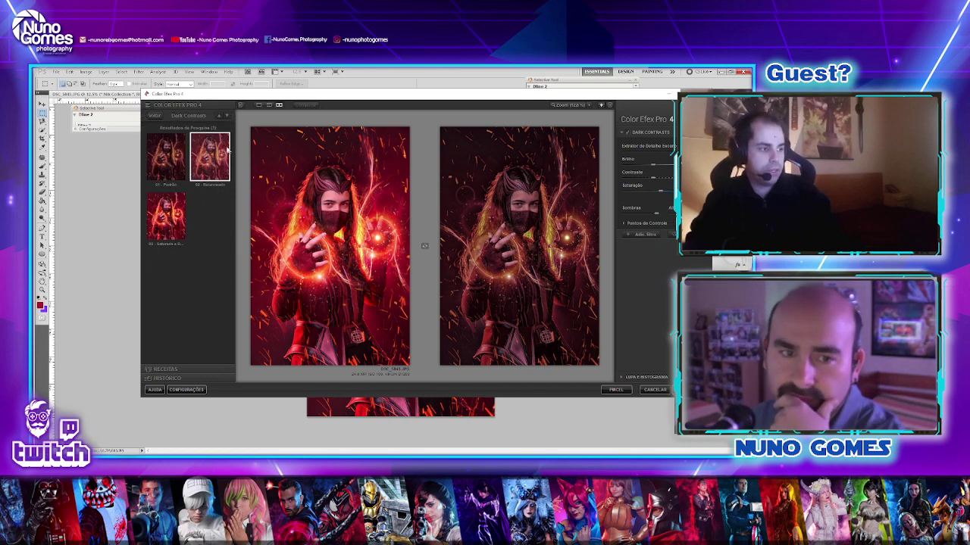
left_click(170, 215)
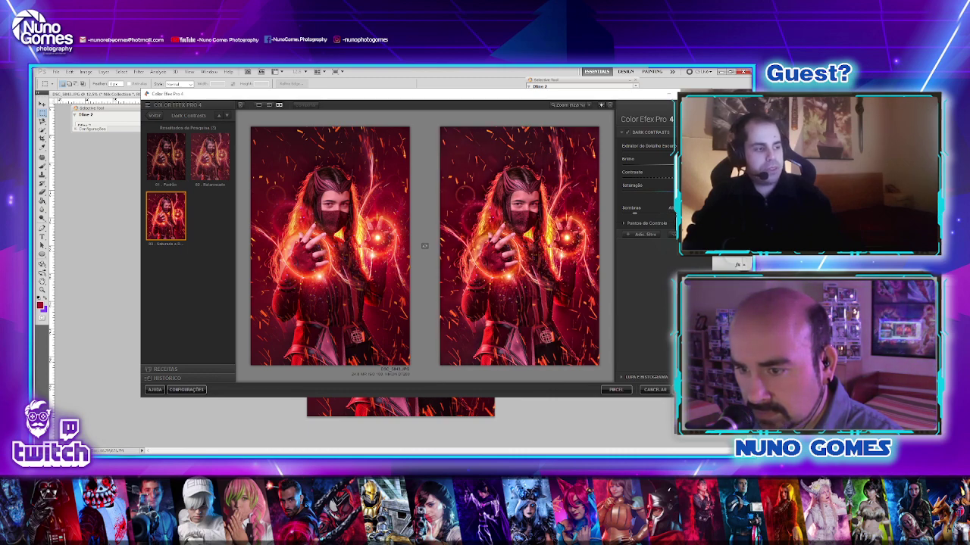
left_click(616, 389)
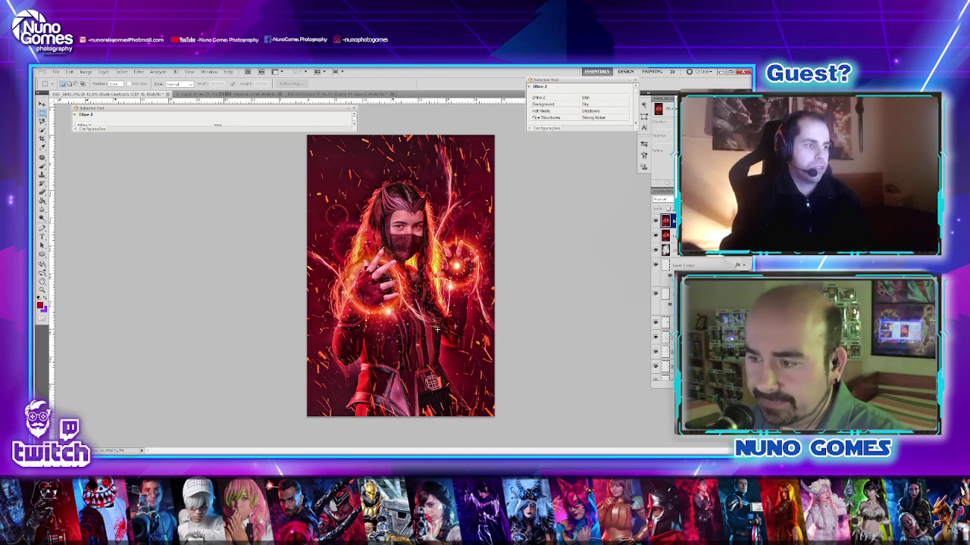
- Hide the Dark Contrasts layer, the merged copy and the spark overlay layer
left_click(656, 222)
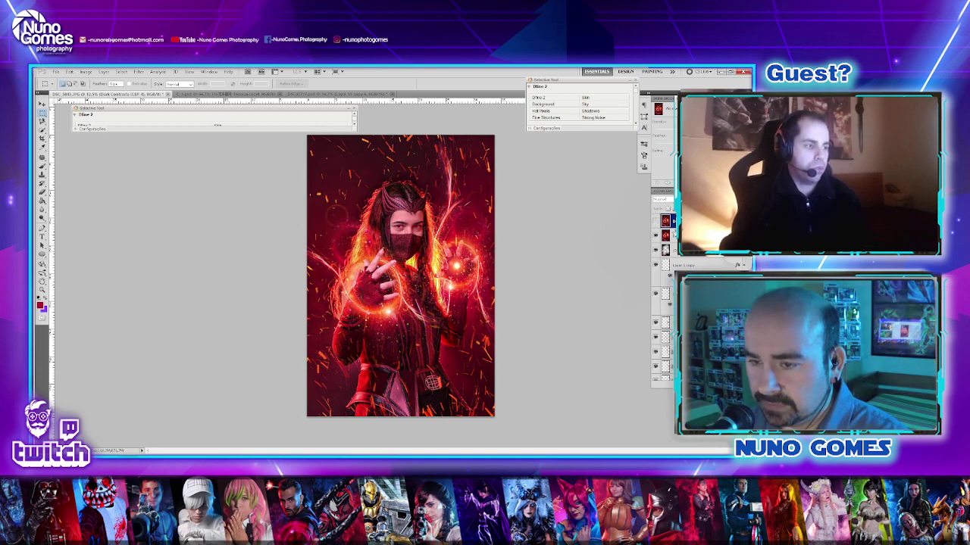
scroll(663, 295, "down", 1)
key("ctrl+z")
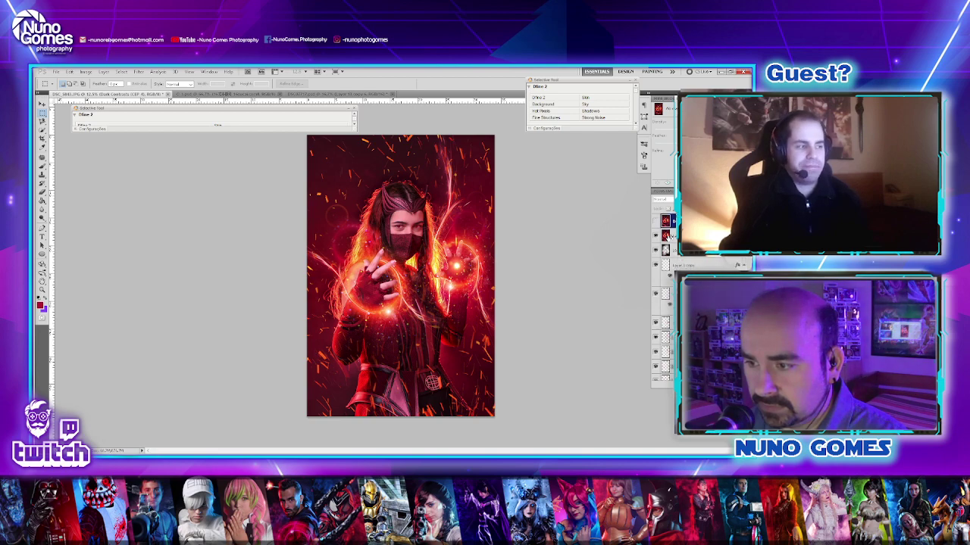
left_click(655, 250)
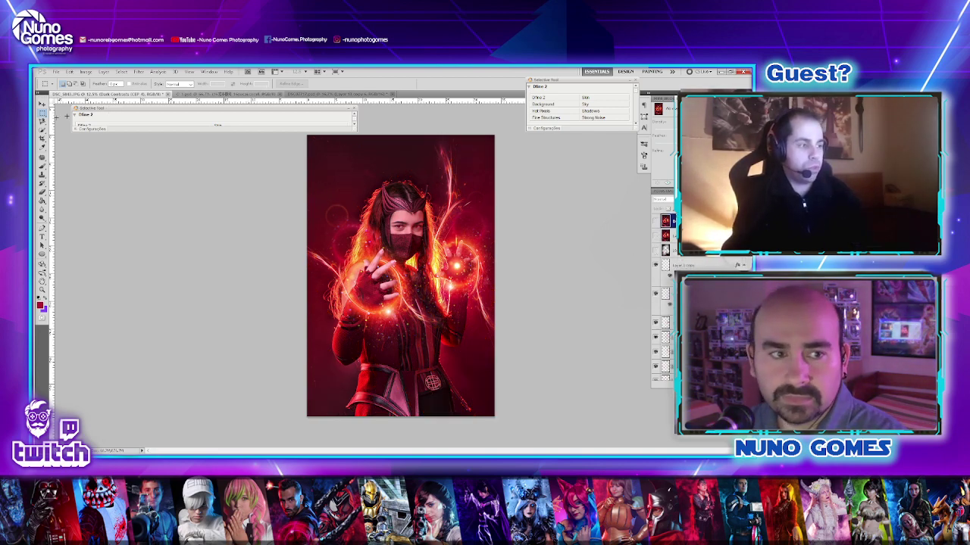
- Try to paste a new full-canvas copy without the sparks, and hide the pasted layer
left_click_drag(301, 135, 568, 417)
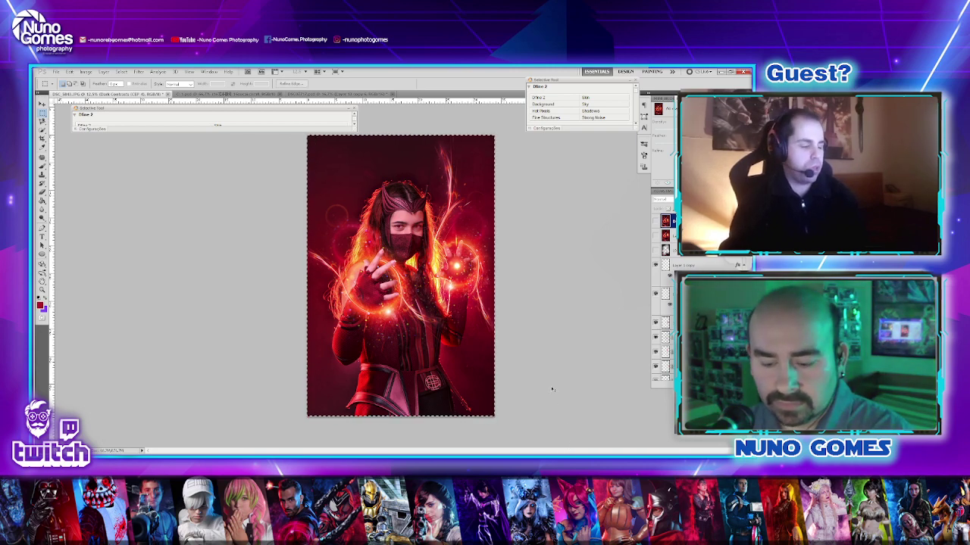
key("ctrl+v")
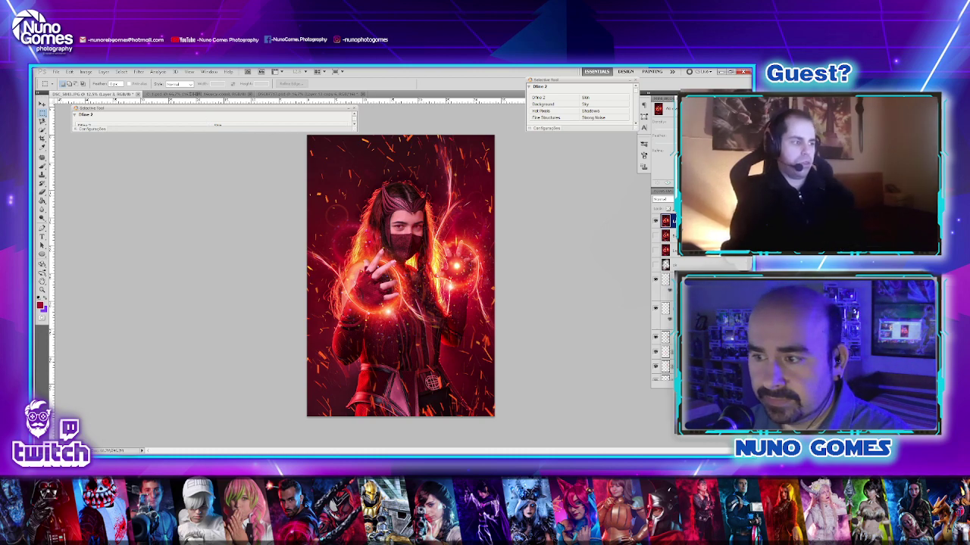
left_click(654, 221)
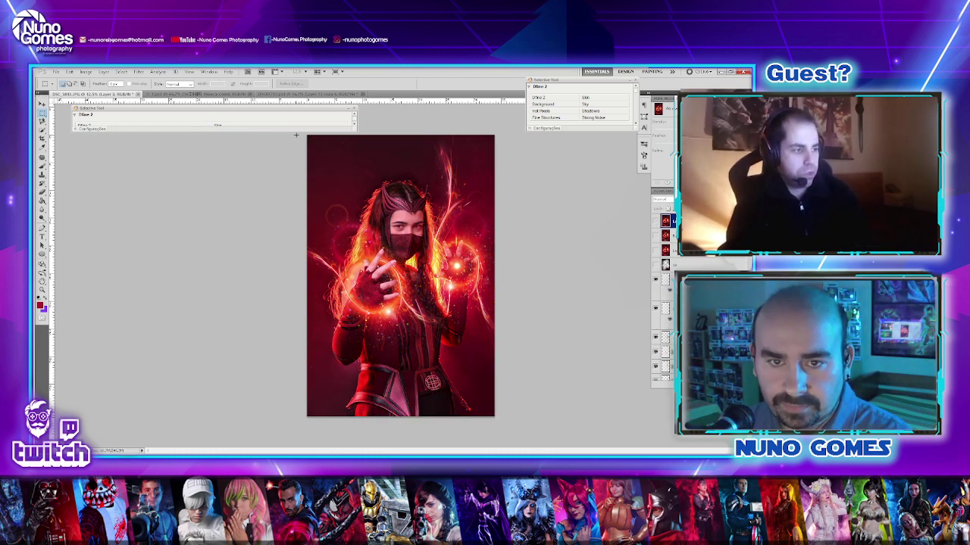
- Select the whole canvas, copy its merged contents without the sparks, and paste them as a new top layer
key("ctrl+a")
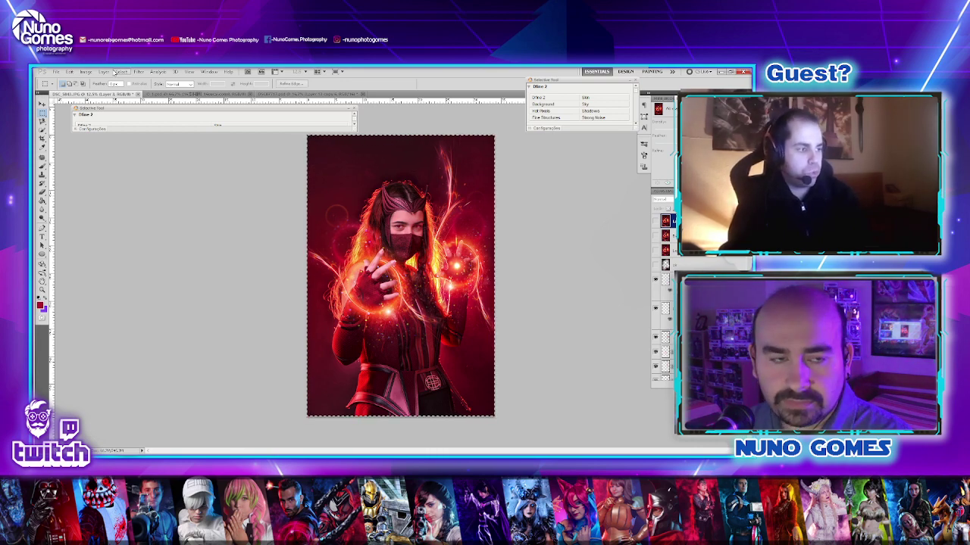
left_click(67, 72)
left_click(79, 131)
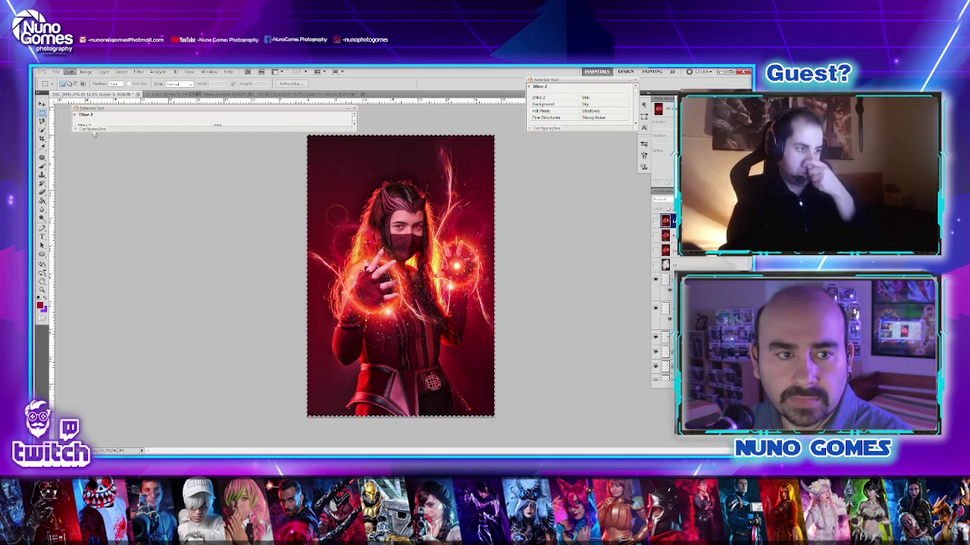
left_click(57, 72)
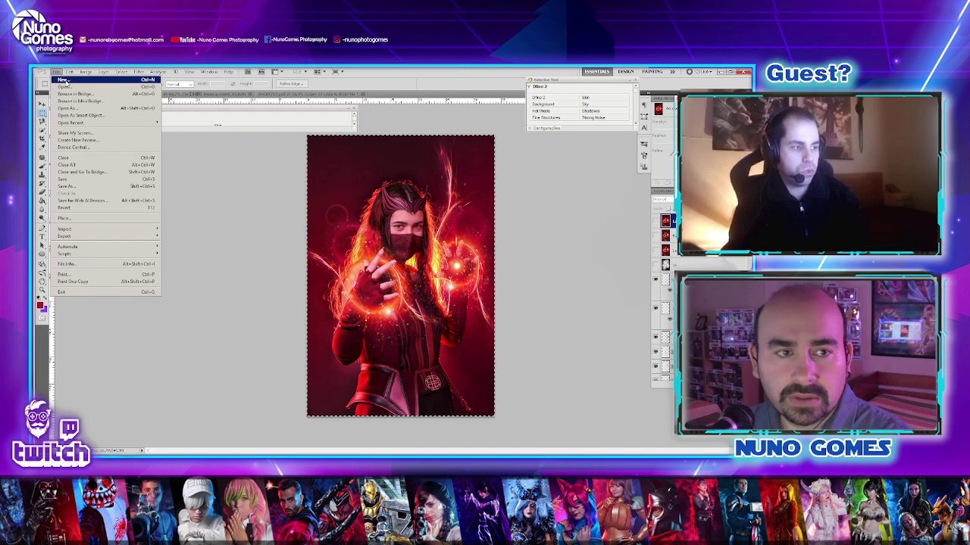
left_click(224, 201)
left_click(68, 72)
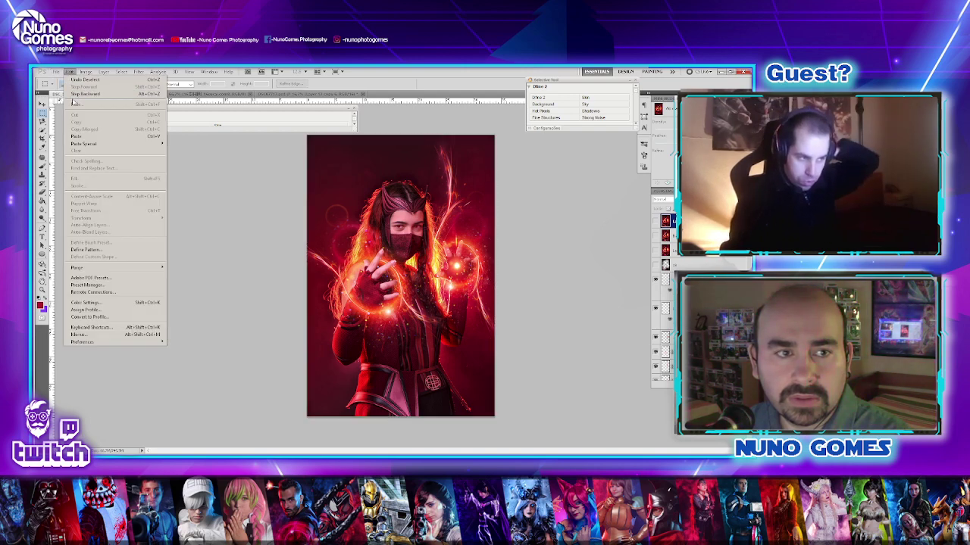
left_click(120, 139)
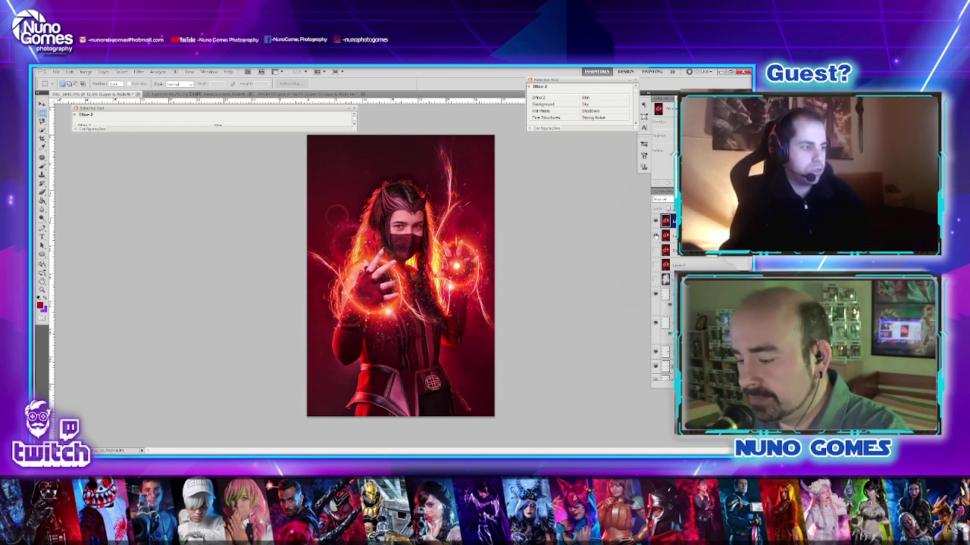
- Delete the mistaken pasted copy, the Dark Contrasts layer and the hidden spark overlay, keeping the new merged layer selected
left_click(674, 234)
key("Delete")
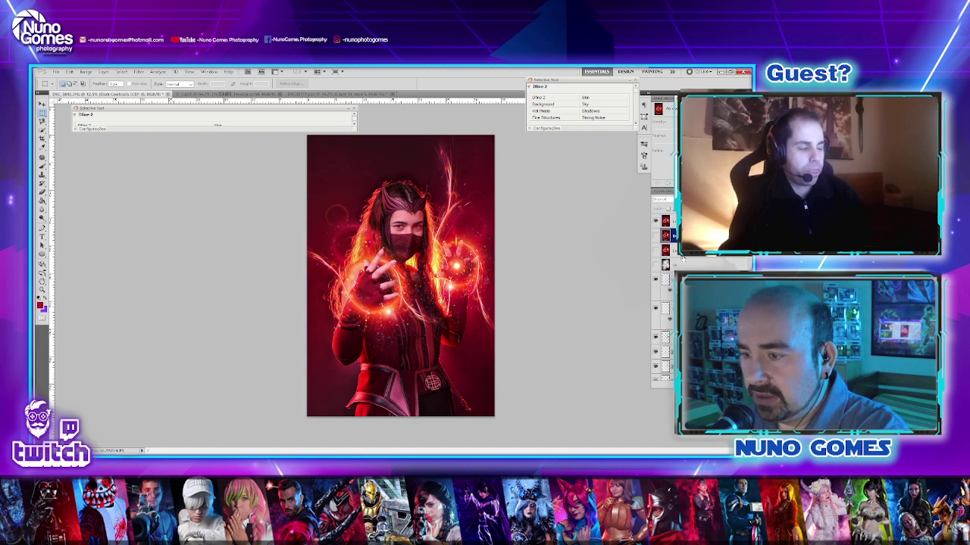
left_click(682, 256)
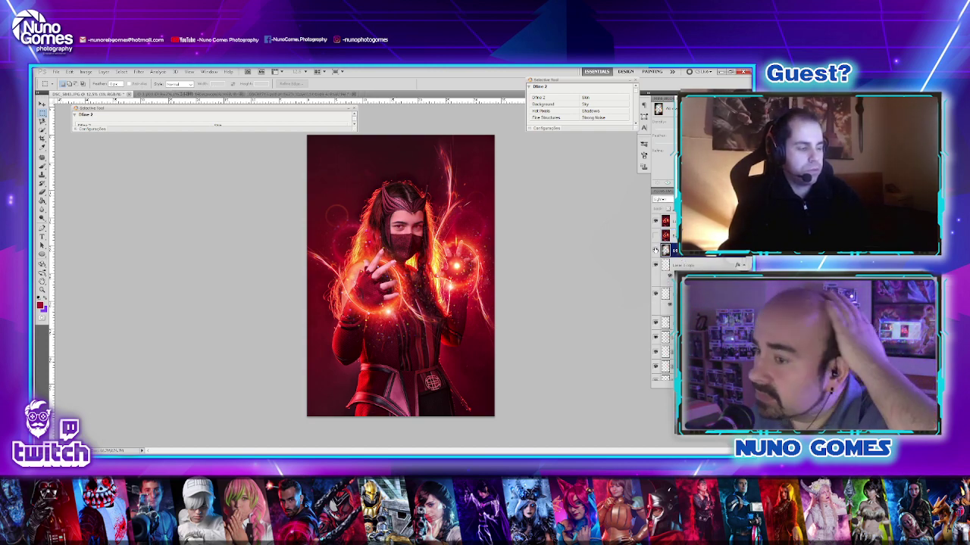
left_click(657, 250)
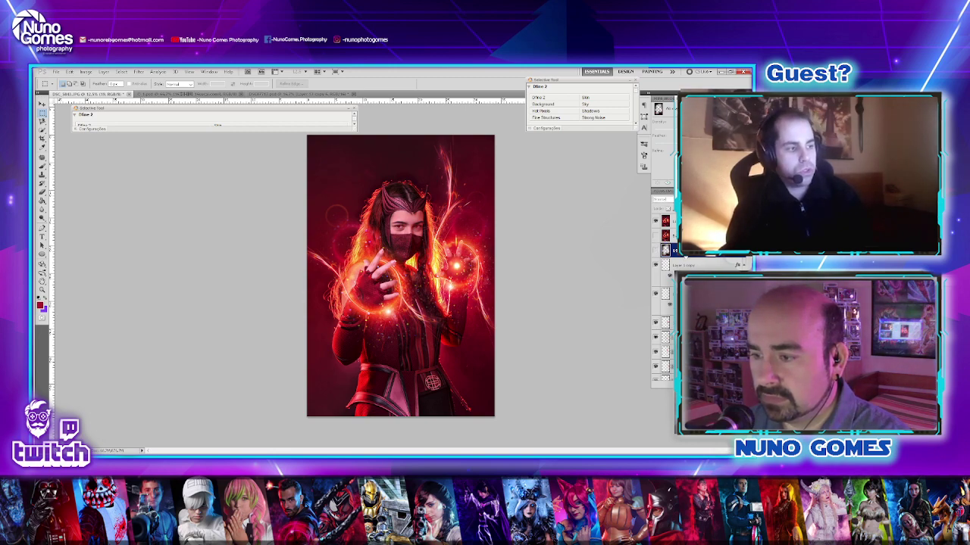
key("Delete")
left_click(668, 220)
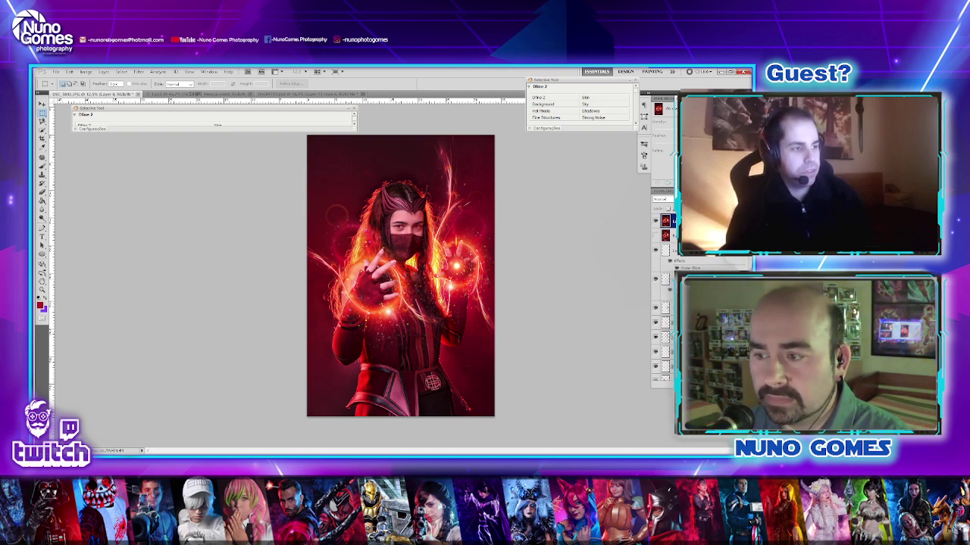
- Apply the Color Efex Pro 4 Dark Contrasts filter to the spark-free merged layer with increased contrast
scroll(636, 123, "down", 3)
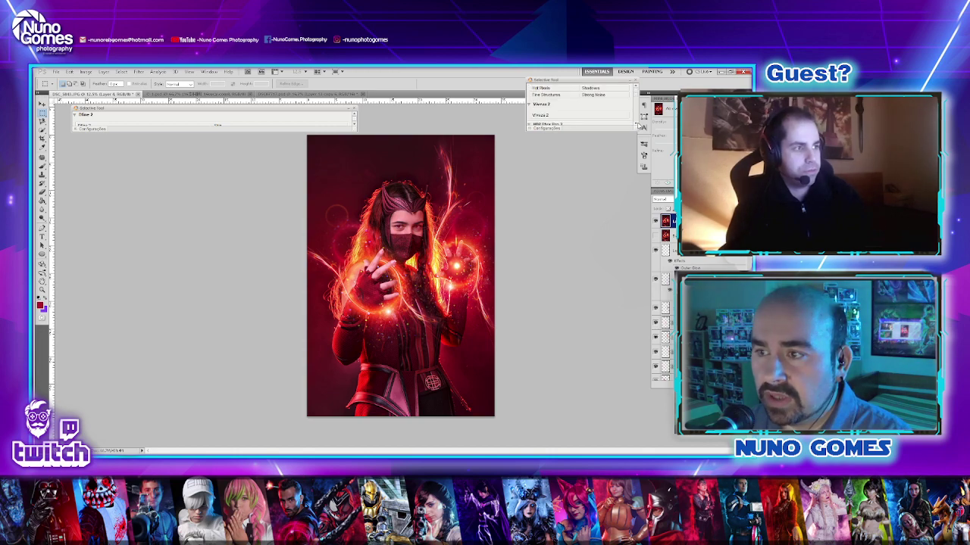
left_click(558, 115)
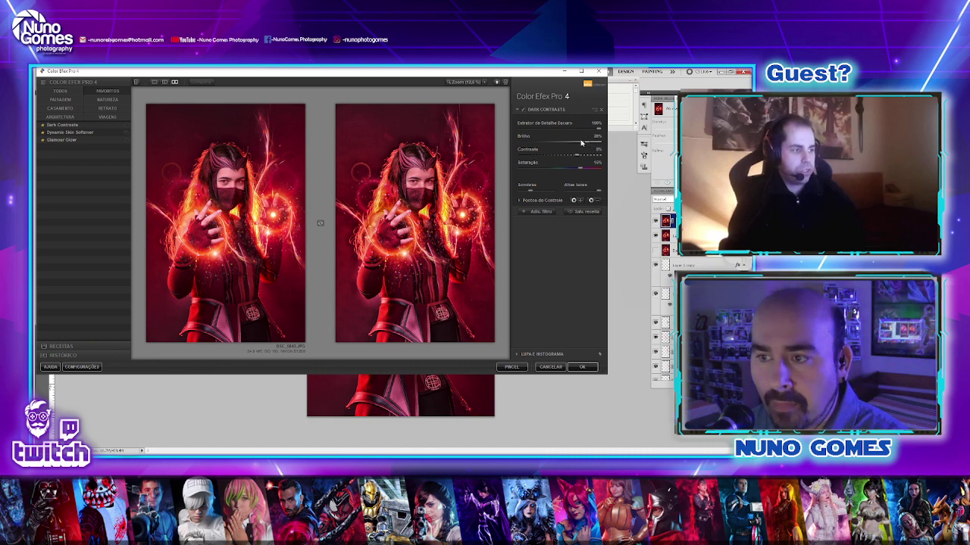
left_click_drag(579, 155, 576, 156)
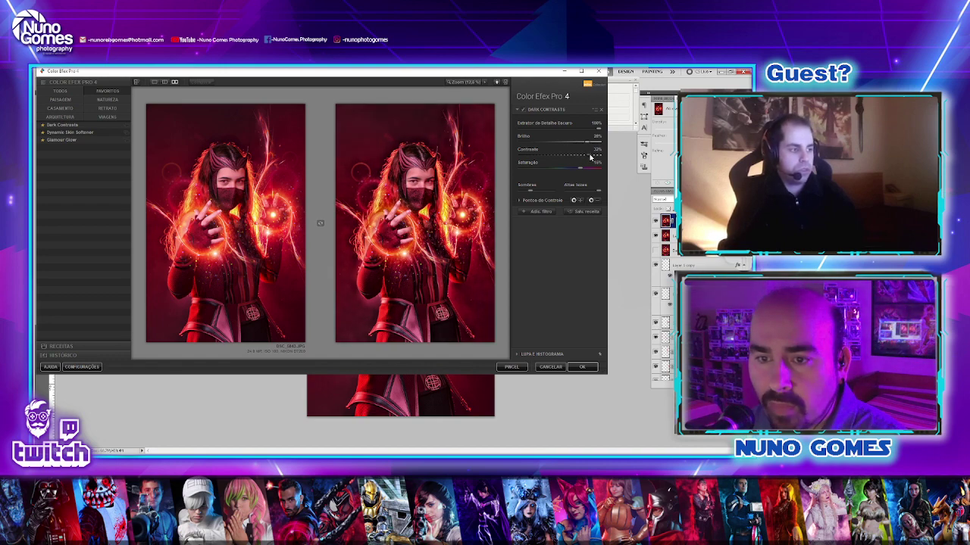
left_click_drag(590, 157, 595, 160)
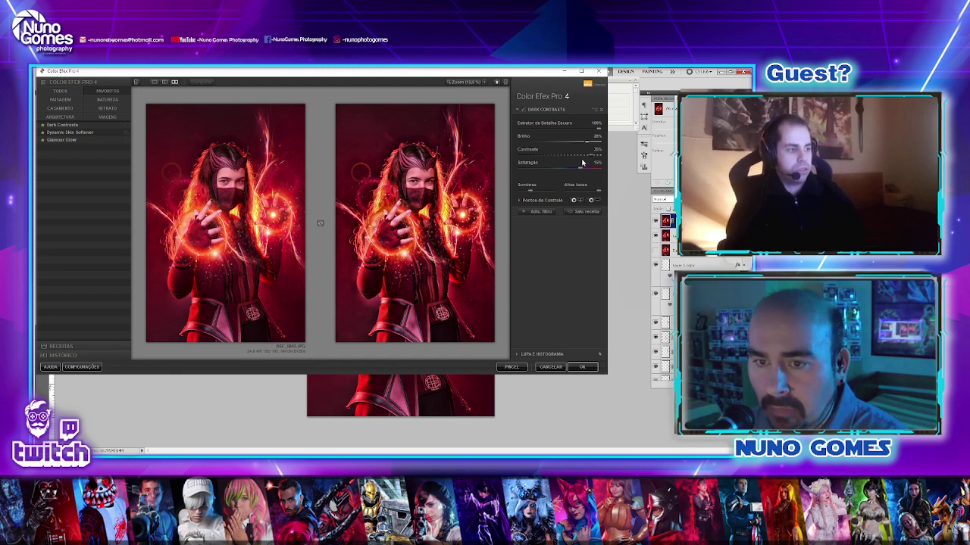
left_click(582, 366)
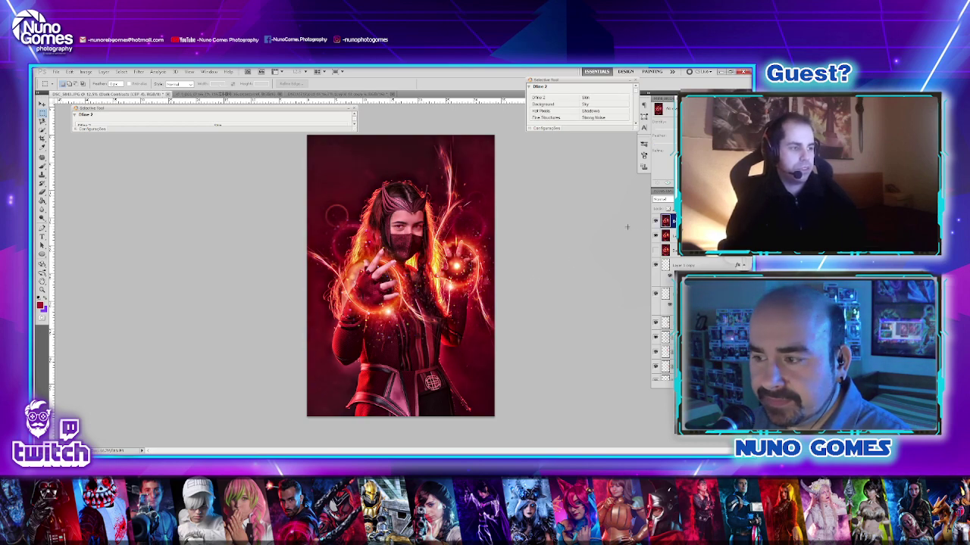
- Move the Dark Contrasts layer beneath the light overlay layers and hide the merged layer at the top of the stack
left_click_drag(693, 221, 686, 350)
scroll(666, 295, "up", 3)
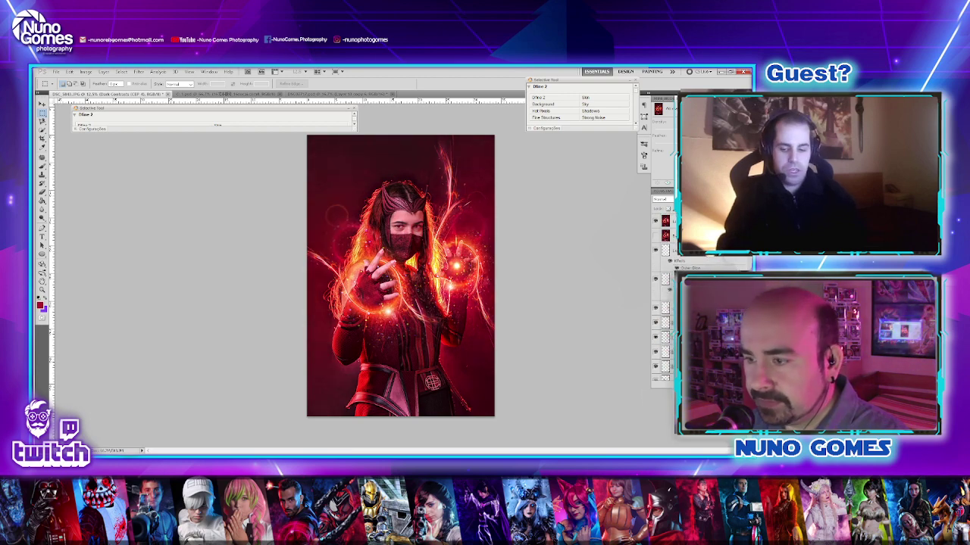
scroll(665, 225, "down", 2)
scroll(665, 225, "down", 1)
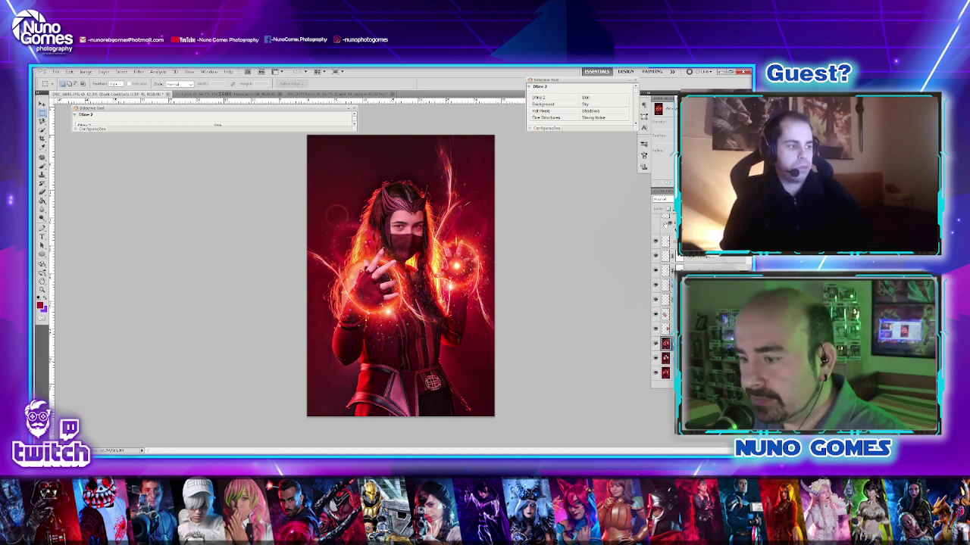
scroll(665, 225, "up", 3)
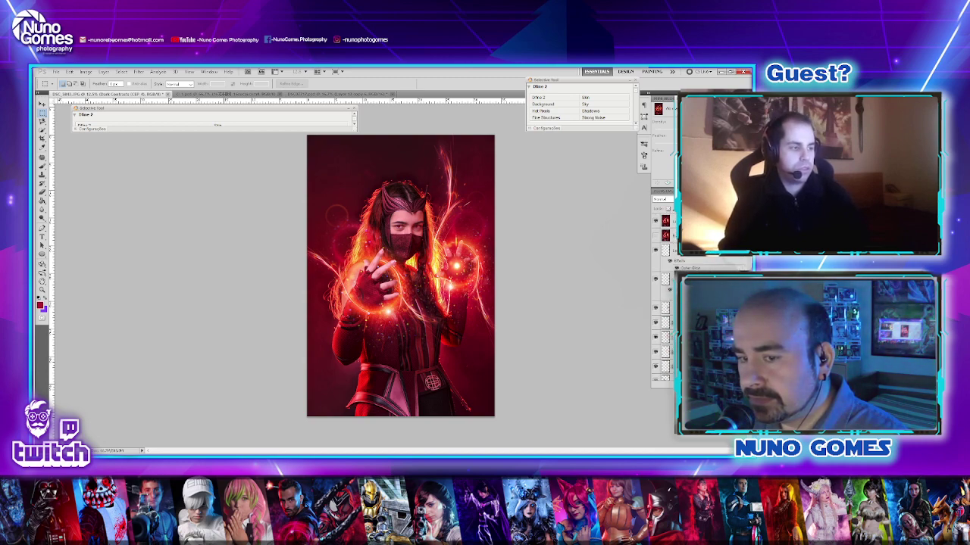
scroll(665, 299, "down", 3)
scroll(665, 299, "up", 3)
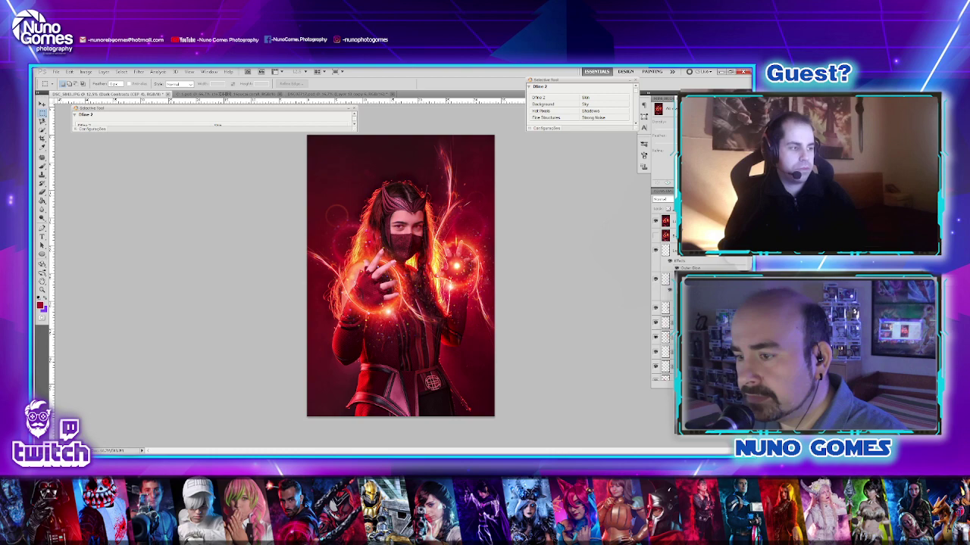
left_click(656, 223)
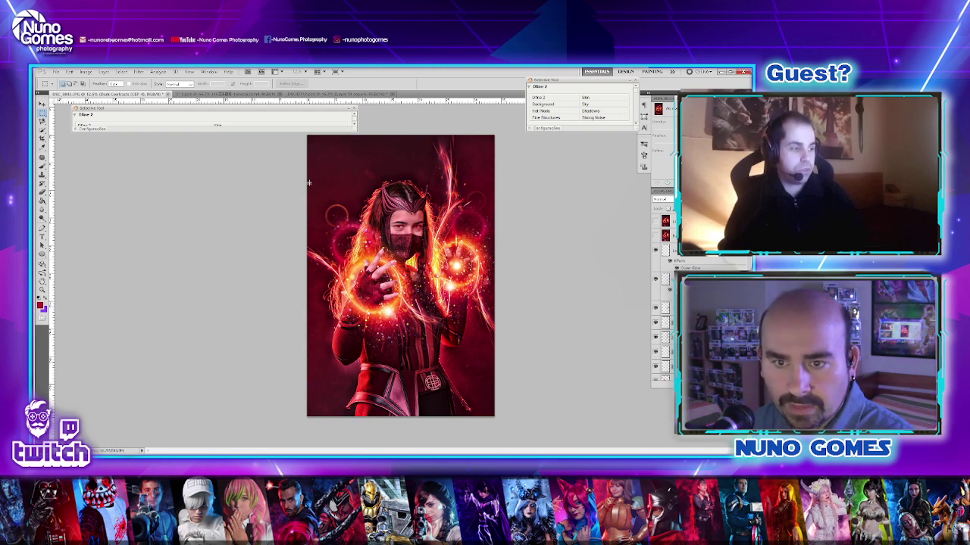
- Erase the Dark Contrasts layer over the face with a smaller soft Eraser brush to soften the effect there
left_click_drag(42, 192, 73, 198)
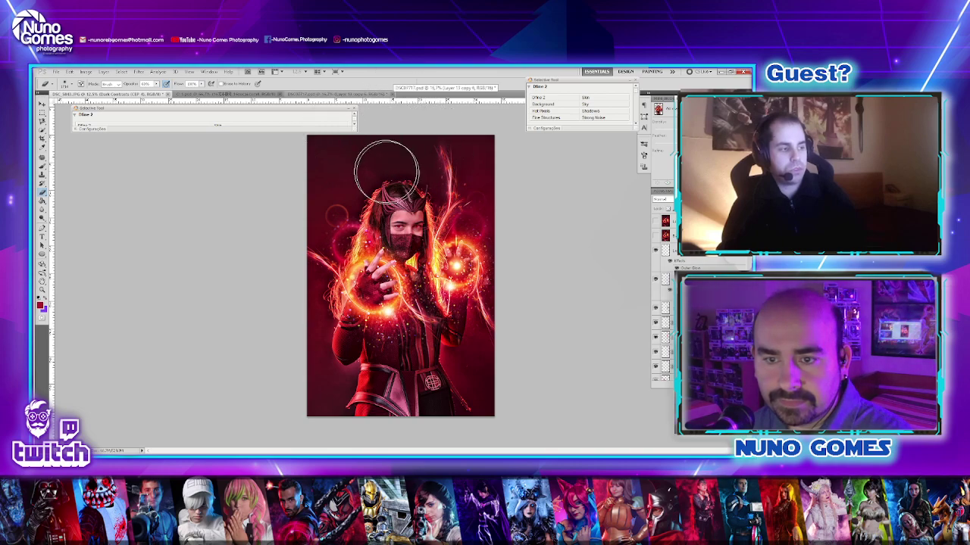
key("ctrl+plus")
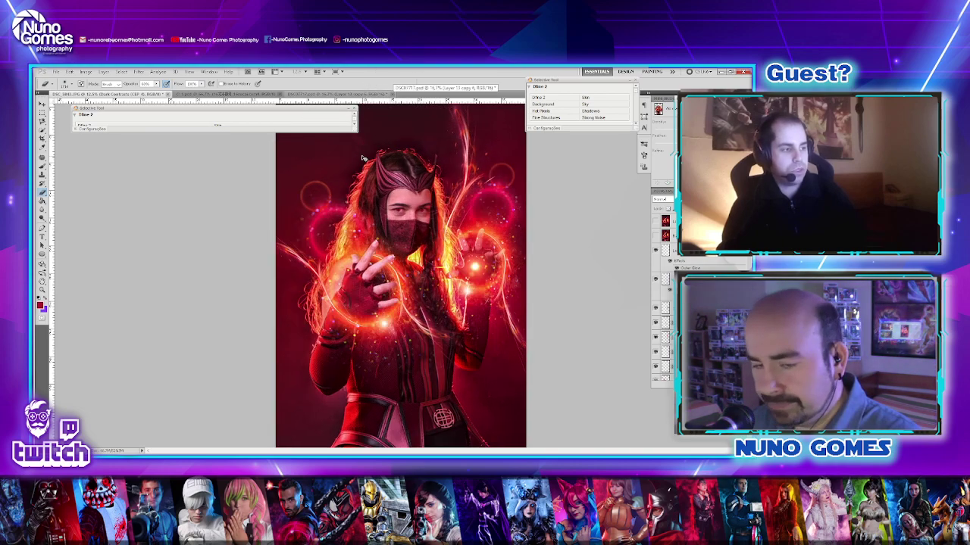
key("ctrl+plus")
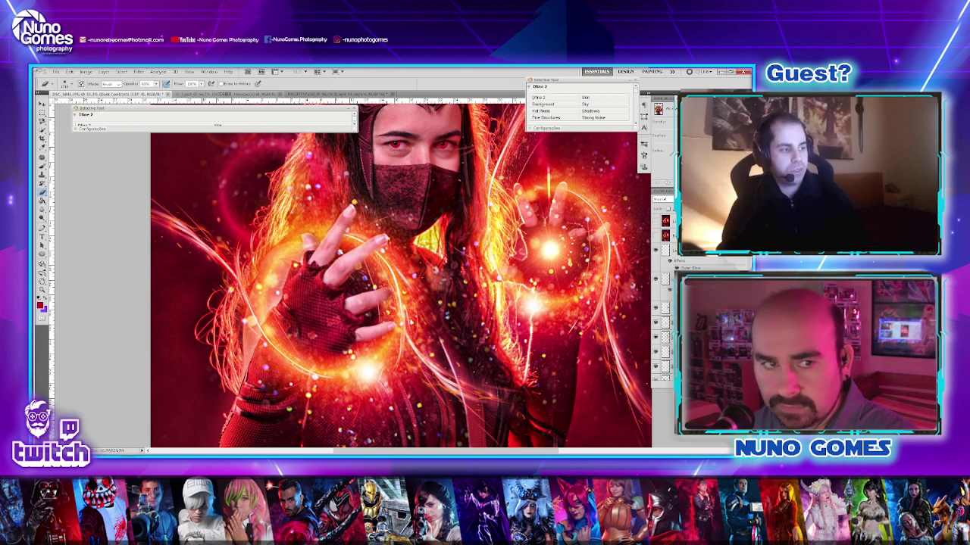
left_click(71, 84)
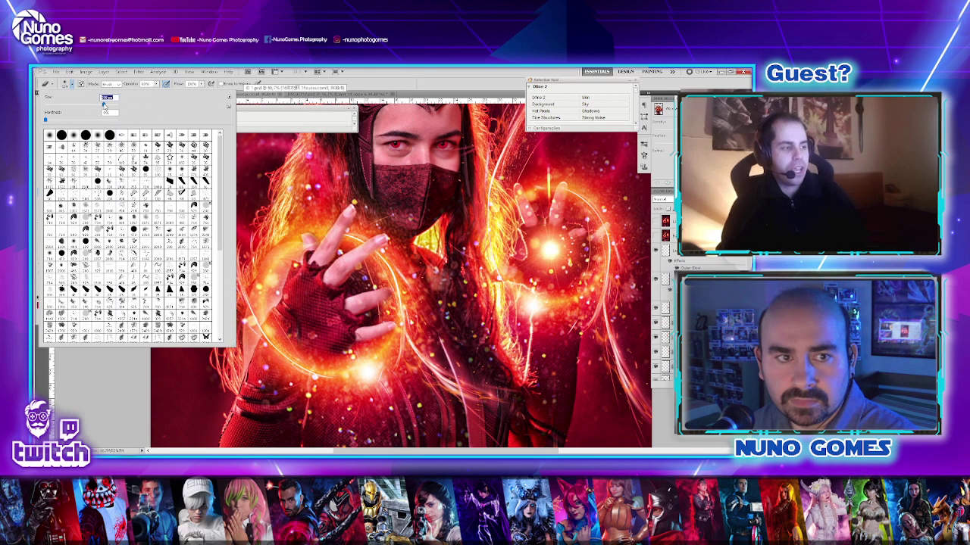
left_click(403, 141)
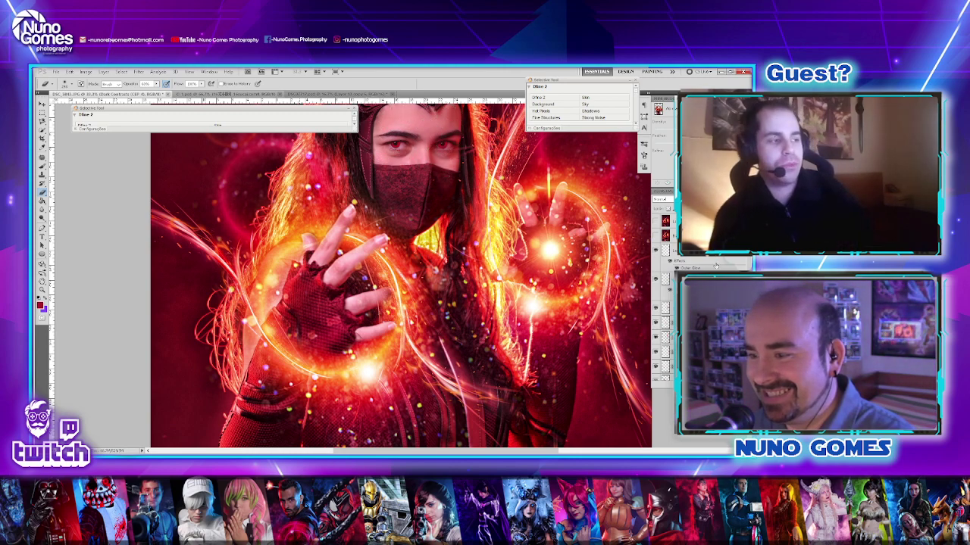
scroll(715, 265, "down", 3)
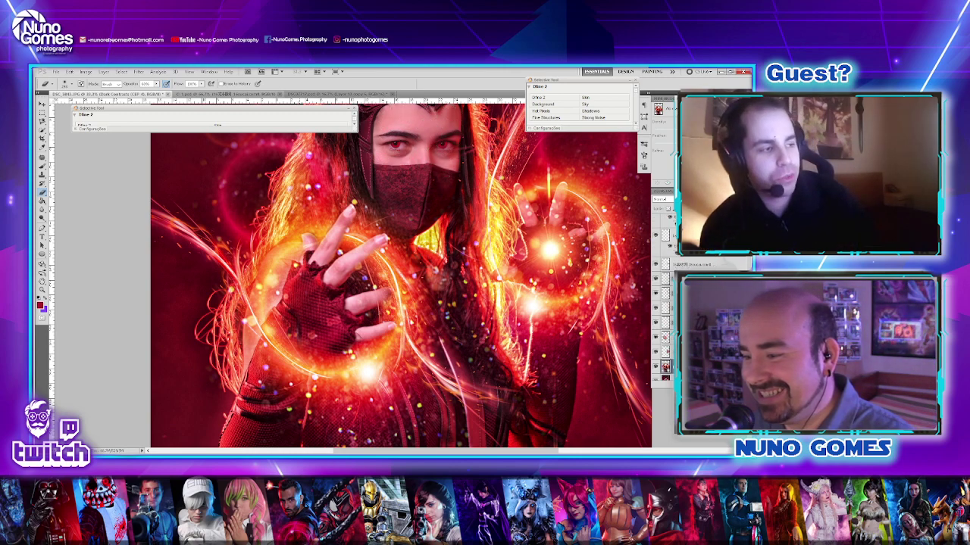
left_click(578, 271)
- Compare the image with the top merged layer shown and hidden, and make the spark-filled layer directly beneath it visible
key("ctrl+minus")
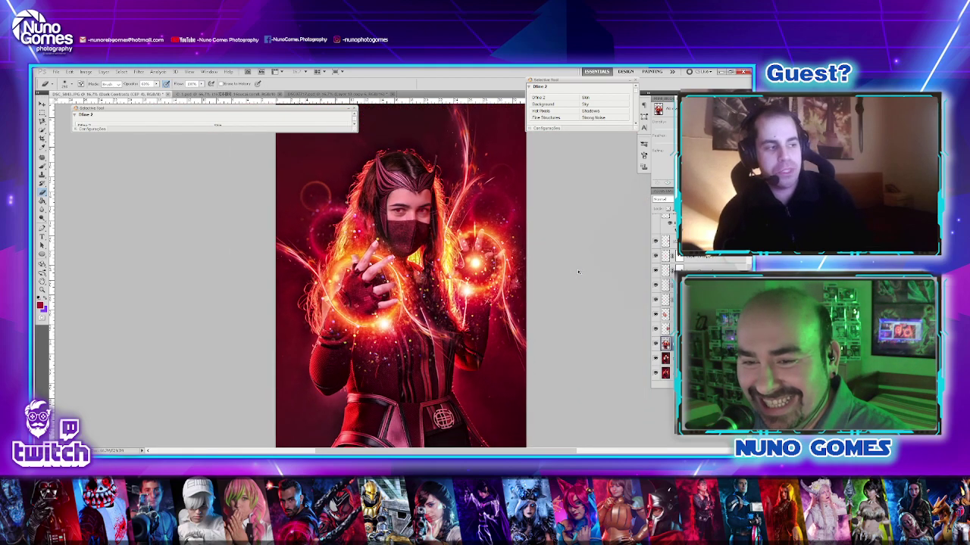
key("ctrl+plus")
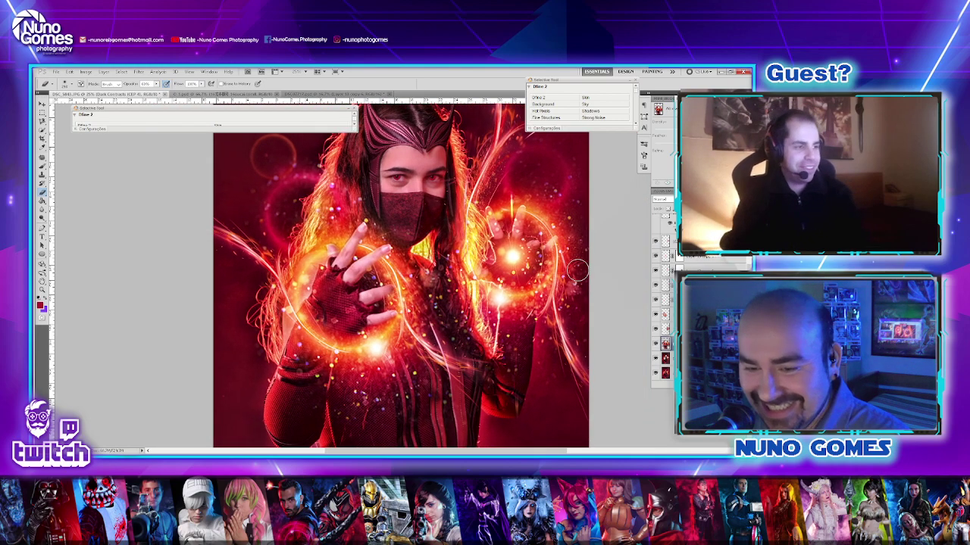
scroll(566, 220, "up", 3)
scroll(664, 303, "up", 2)
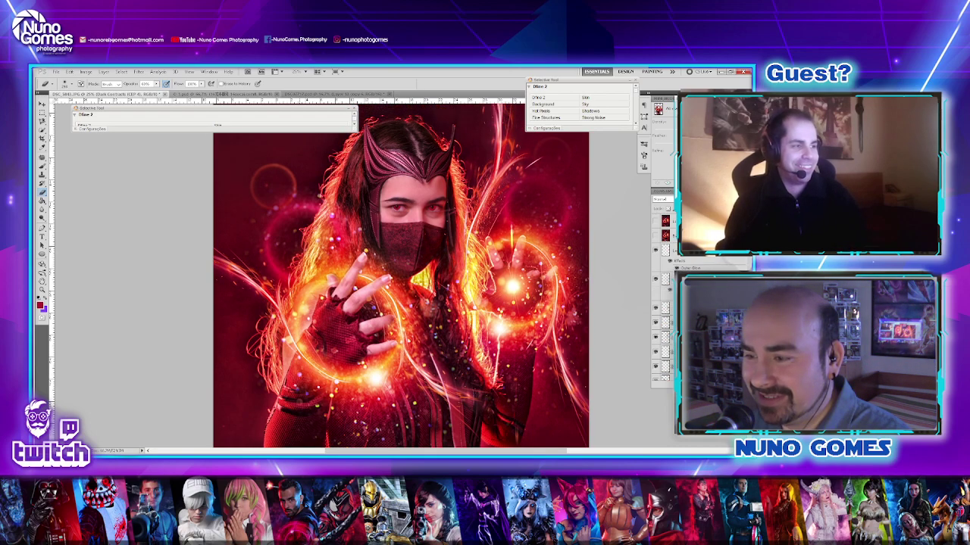
left_click(655, 221)
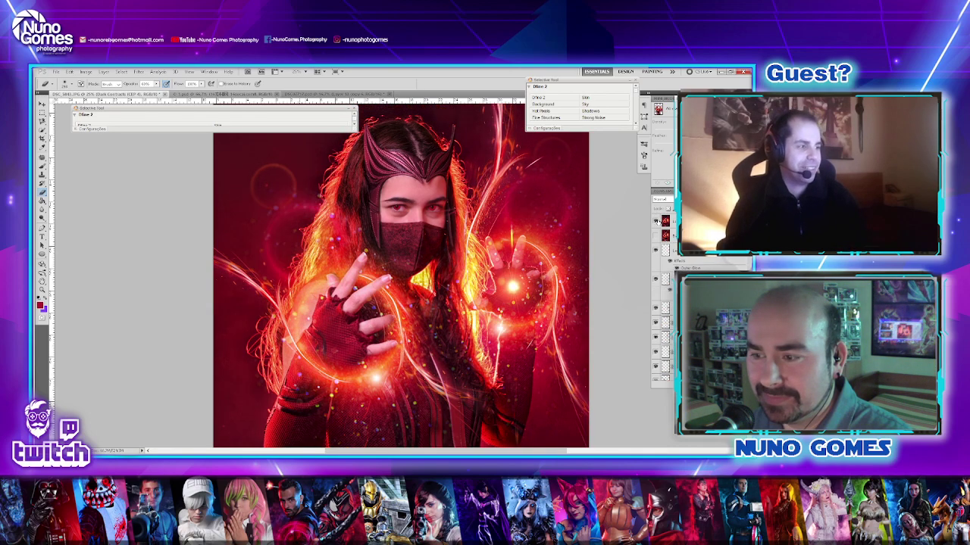
left_click(655, 221)
left_click(655, 236)
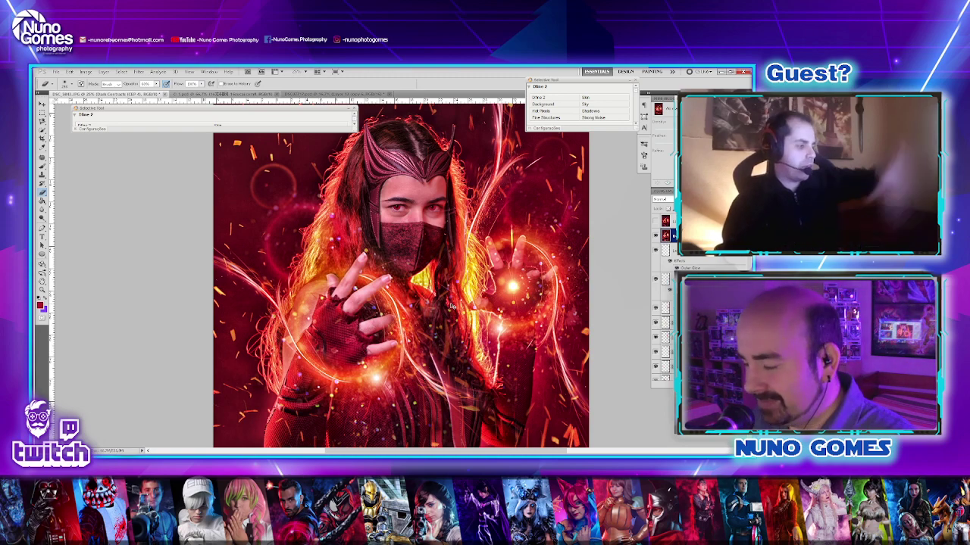
key("ctrl+minus")
key("ctrl+minus")
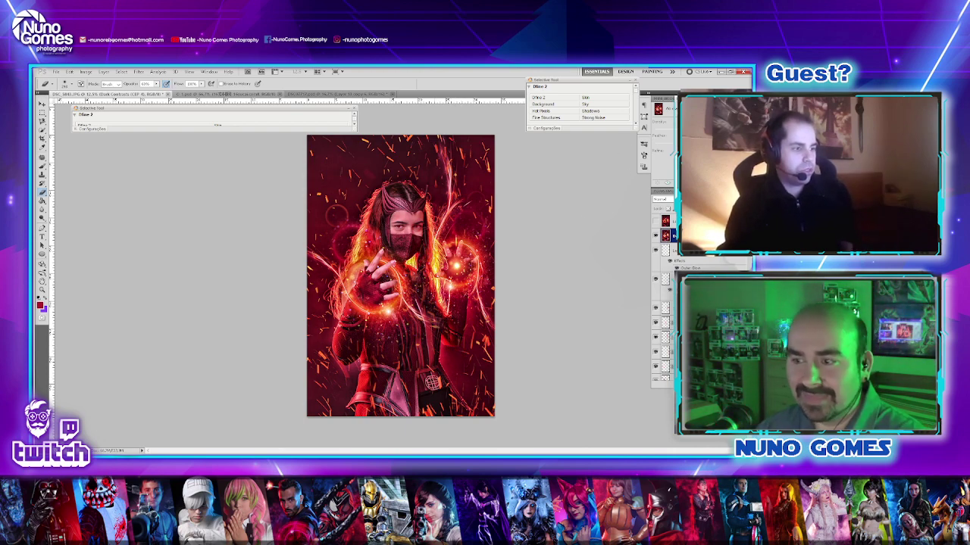
- Select the whole canvas and copy its merged contents with the sparks showing
scroll(656, 323, "up", 5)
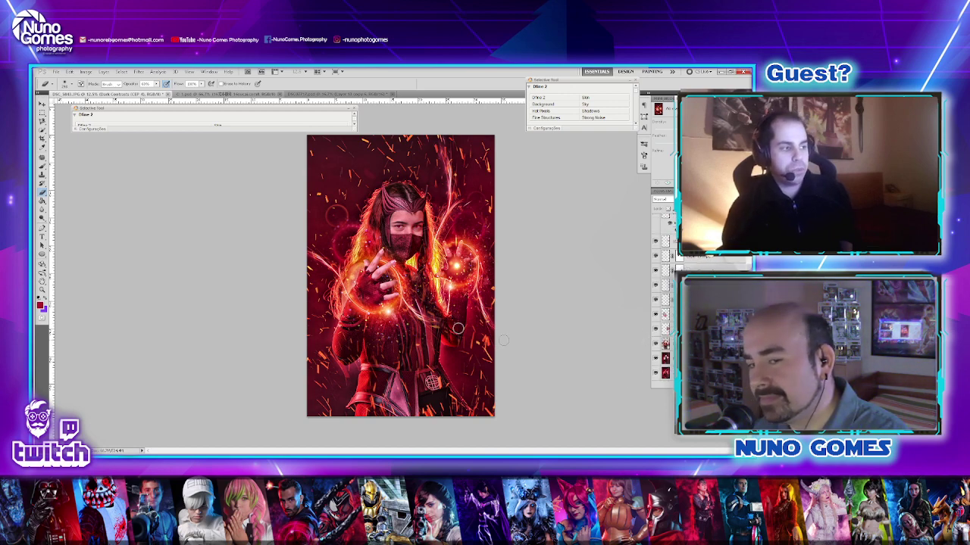
left_click(43, 114)
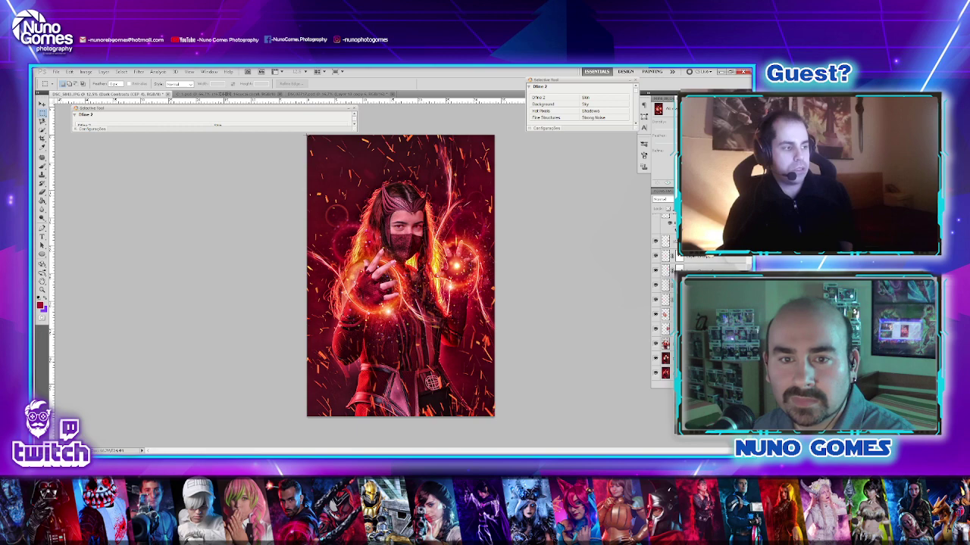
left_click_drag(411, 147, 497, 418)
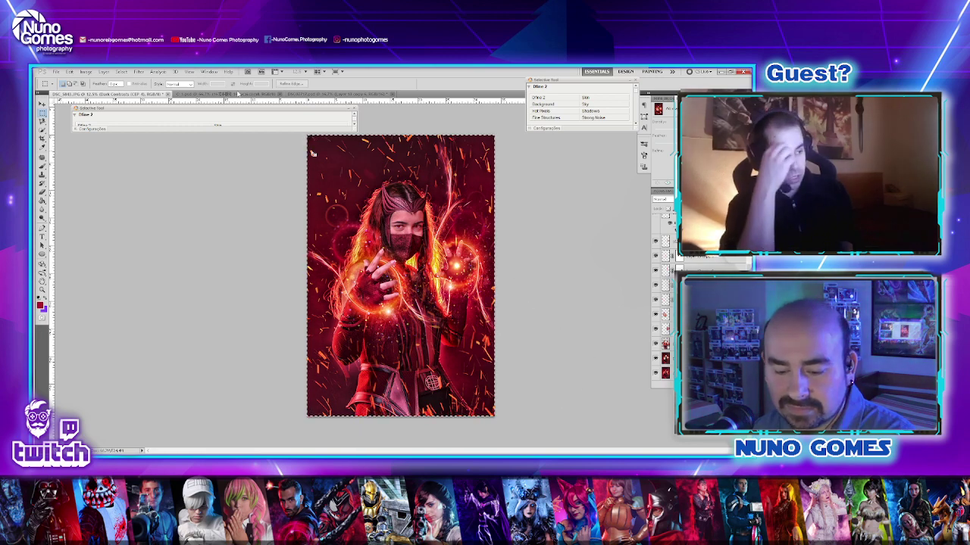
left_click(69, 71)
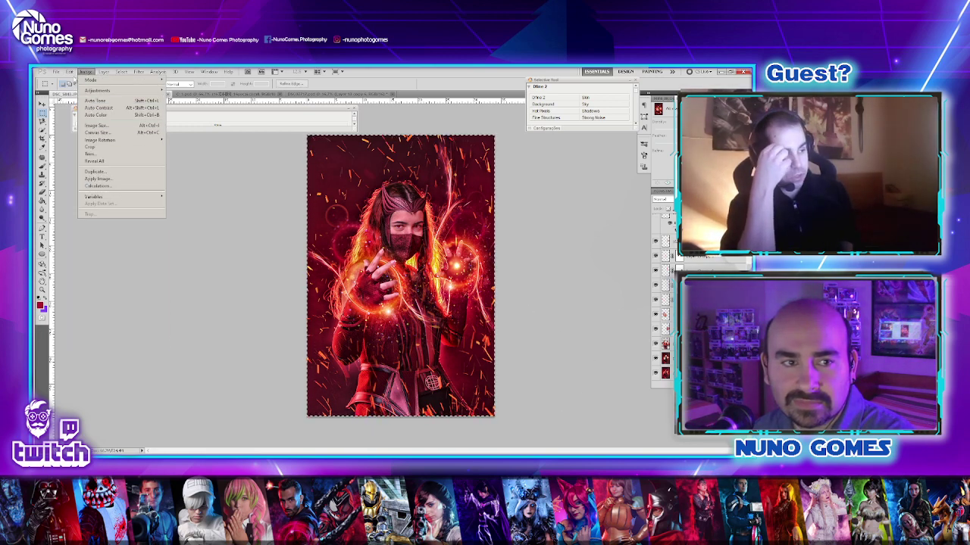
left_click(86, 129)
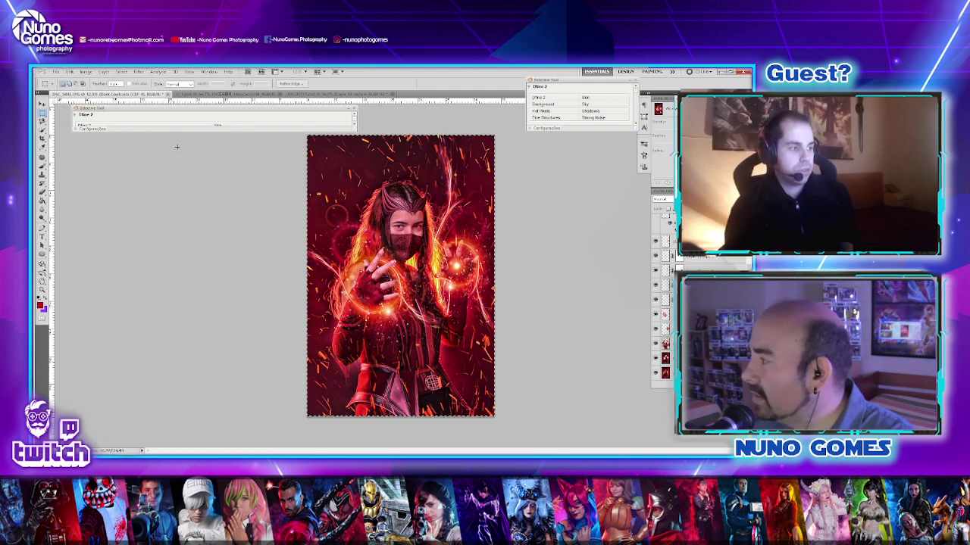